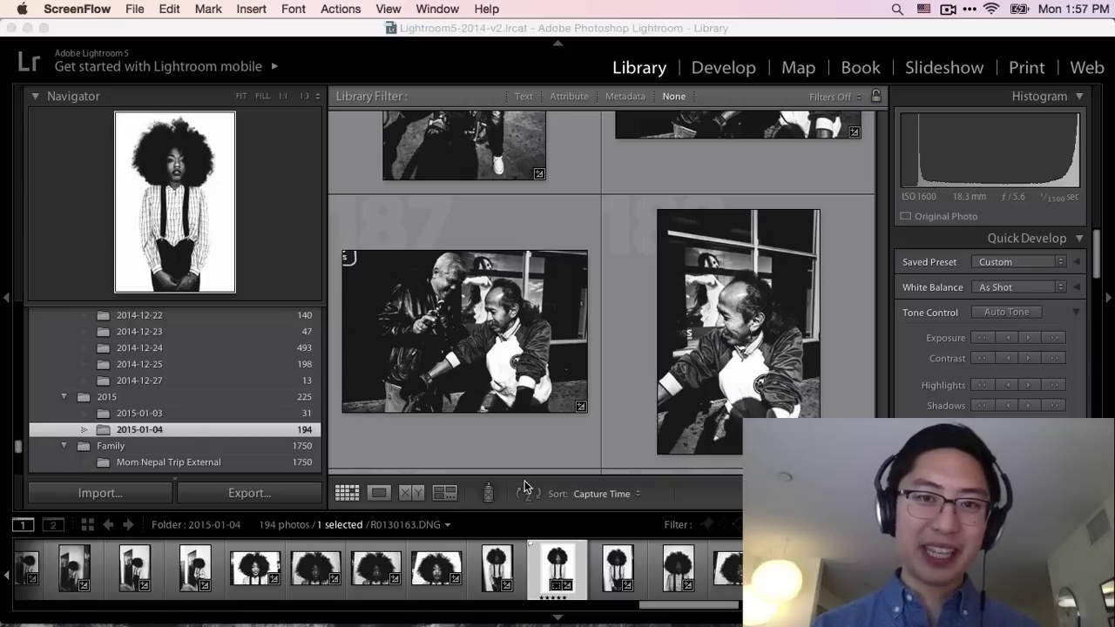
Step: Open the photo Import window and close it without importing anything
{"action": "mouse_move", "coordinate": [479, 624]}
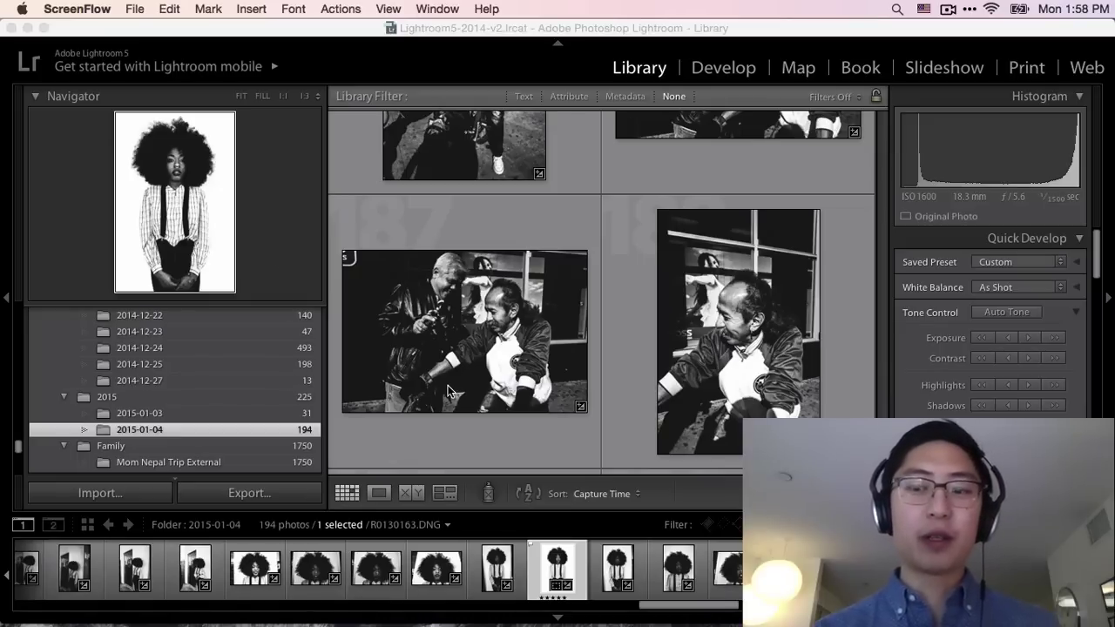
{"action": "left_click", "coordinate": [124, 496]}
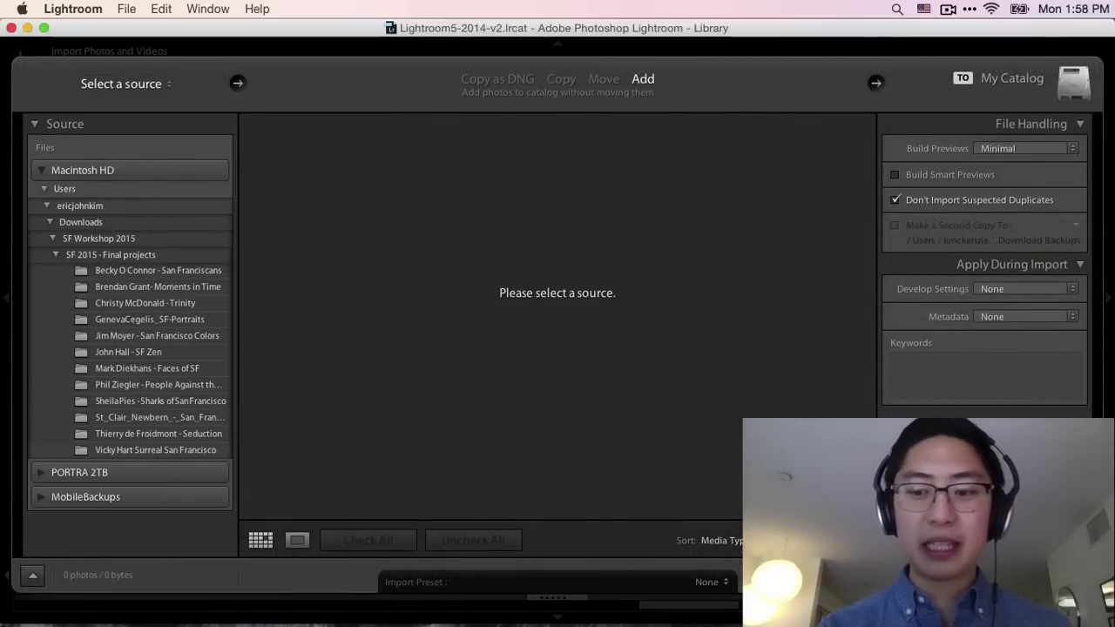
{"action": "key", "text": "Escape"}
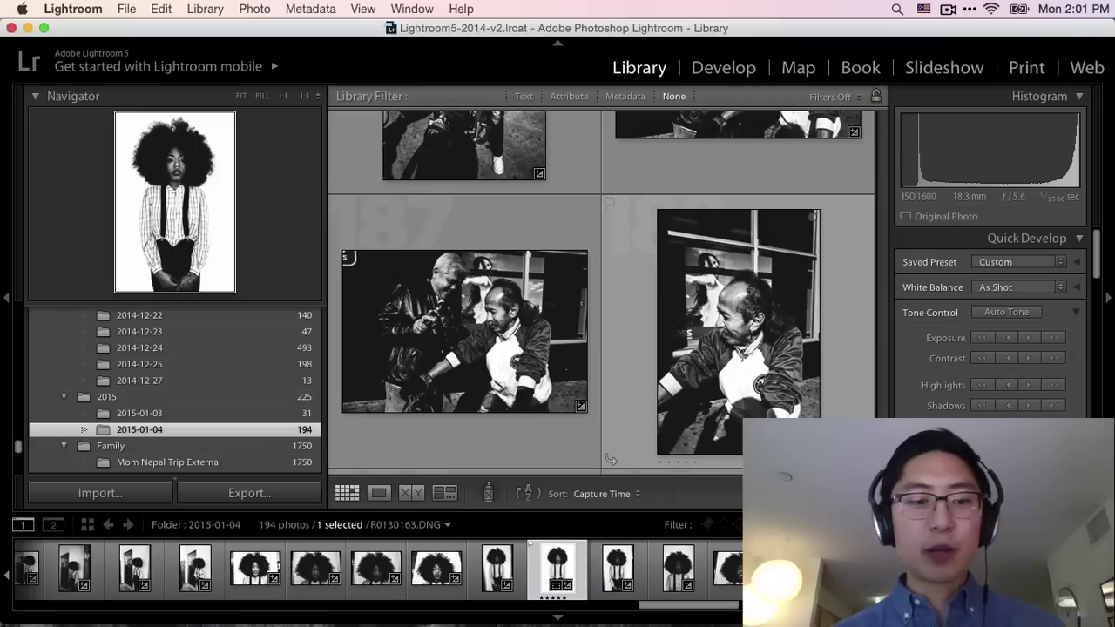
Step: Select the tattooed man's profile portrait R0130081.DNG and show it alone in Loupe view
{"action": "scroll", "coordinate": [775, 220], "scroll_direction": "down", "scroll_amount": 5}
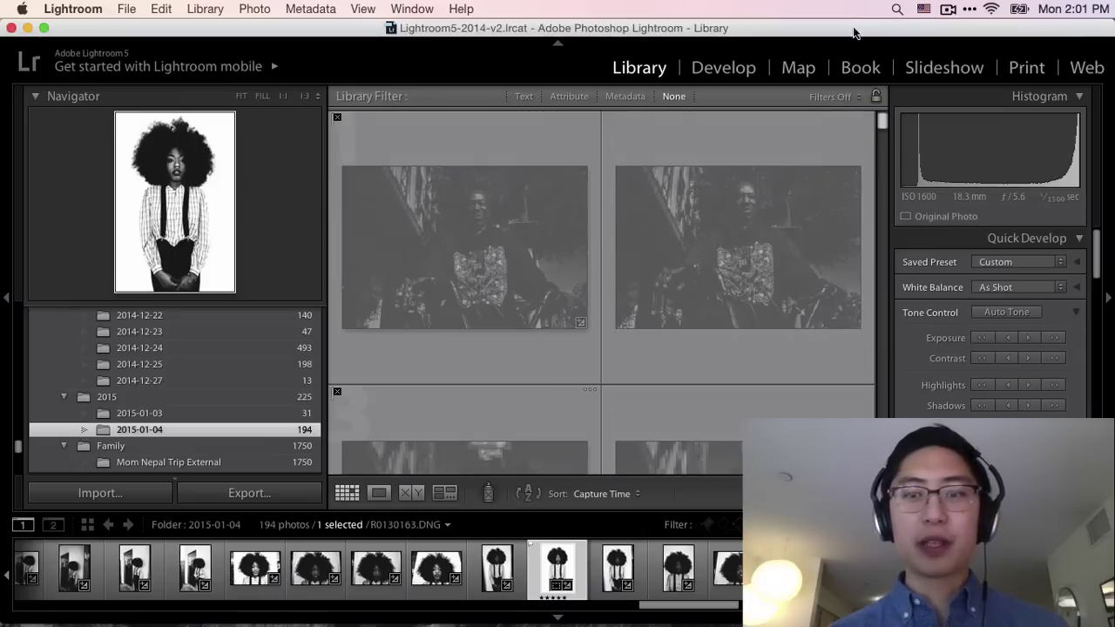
{"action": "scroll", "coordinate": [775, 220], "scroll_direction": "down", "scroll_amount": 10}
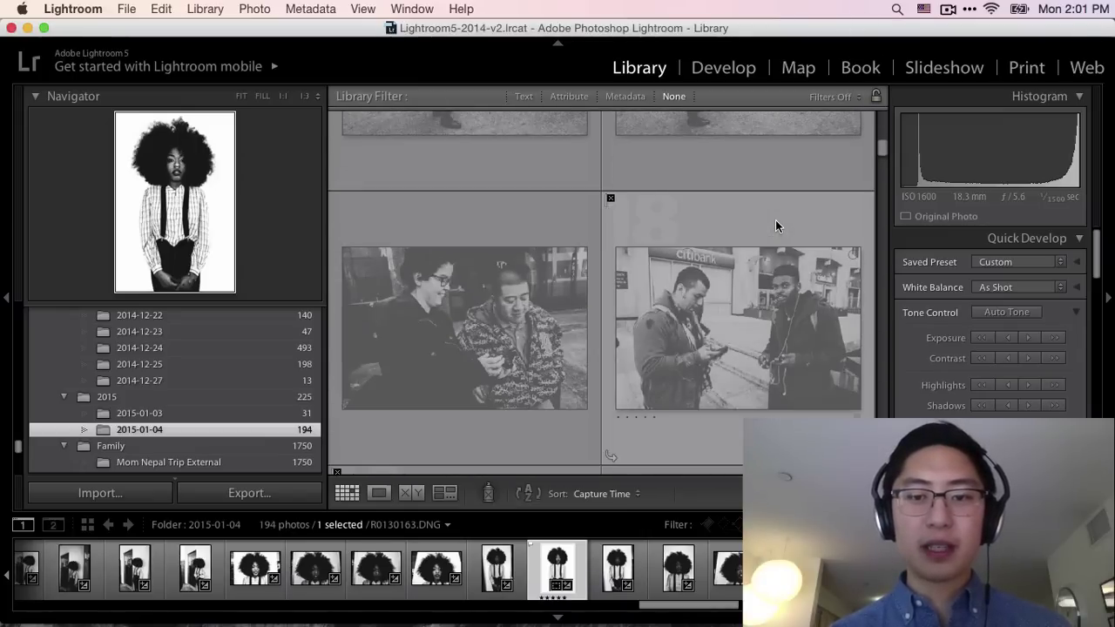
{"action": "scroll", "coordinate": [775, 220], "scroll_direction": "down", "scroll_amount": 10}
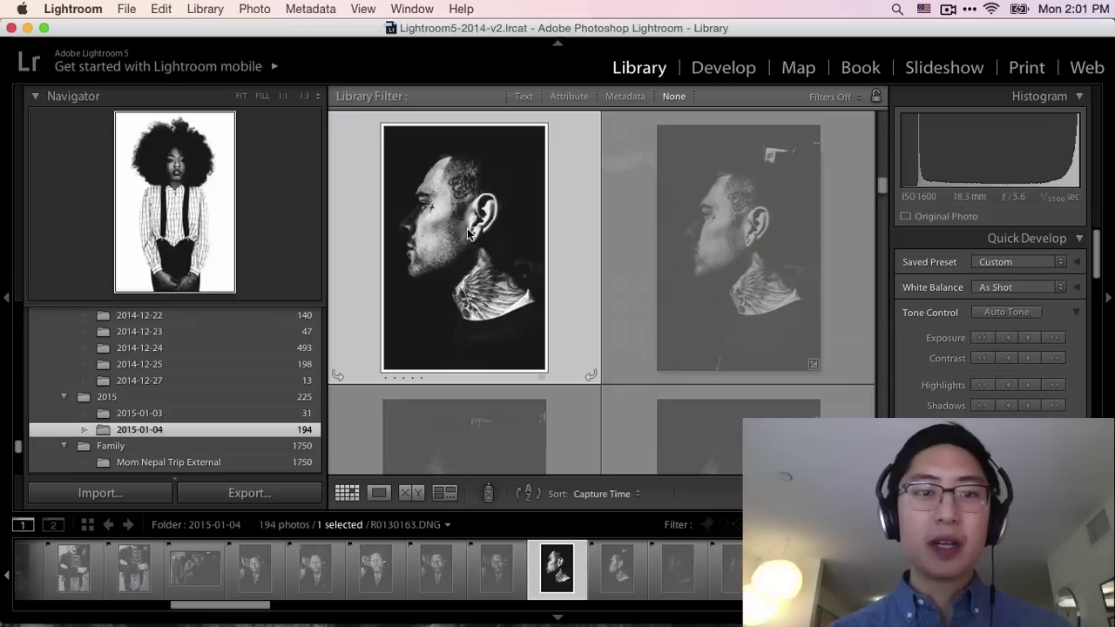
{"action": "left_click", "coordinate": [467, 229]}
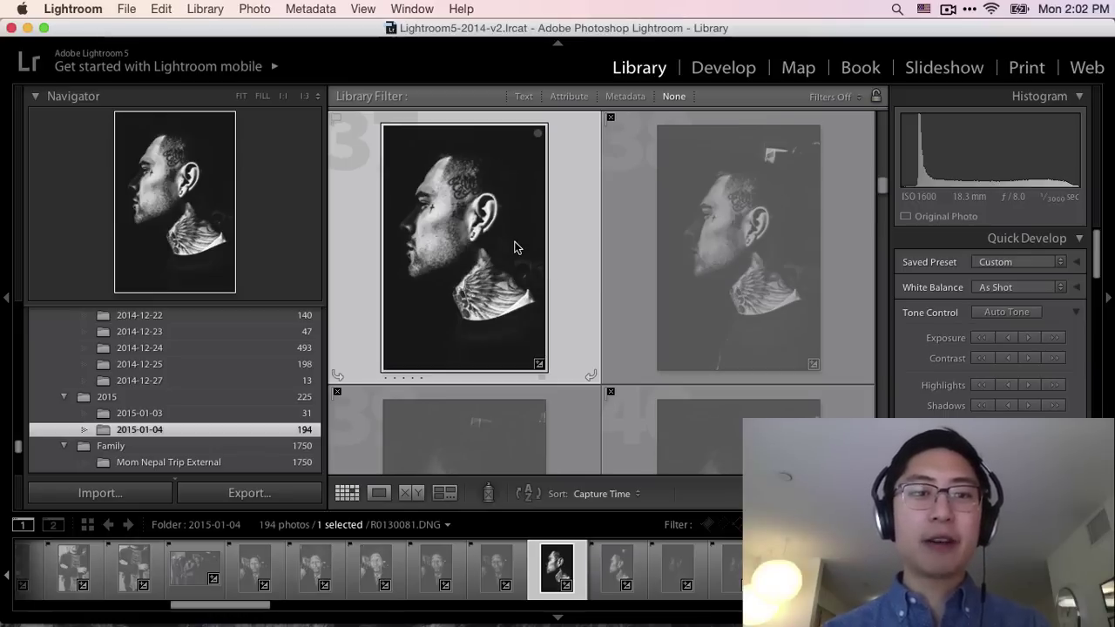
{"action": "double_click", "coordinate": [514, 247]}
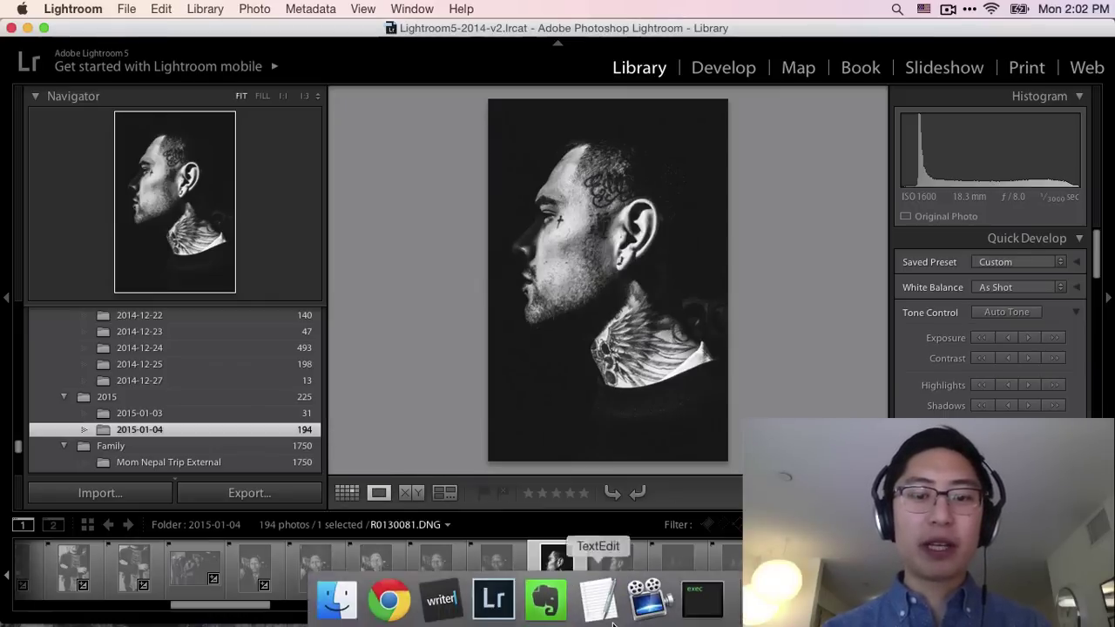
Step: In a new TextEdit note, write 'E: "Enlarge"' and 'G: "Grid" / "Gallery"' on two lines
{"action": "left_click", "coordinate": [598, 606]}
{"action": "type", "text": "e"}
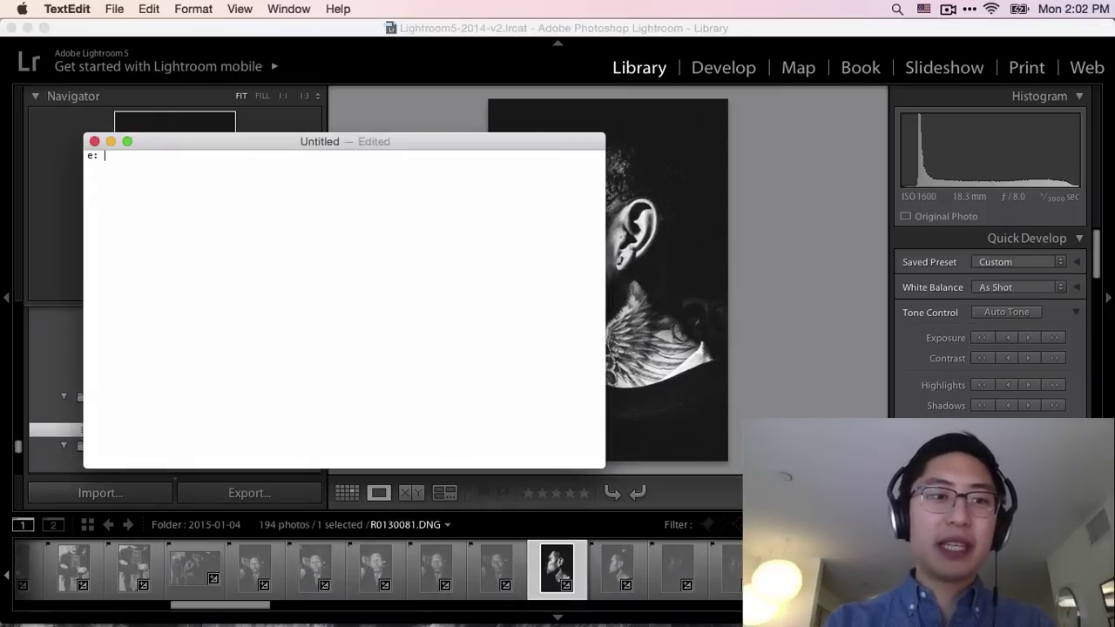
{"action": "key", "text": "BackSpace"}
{"action": "type", "text": "E: “E"}
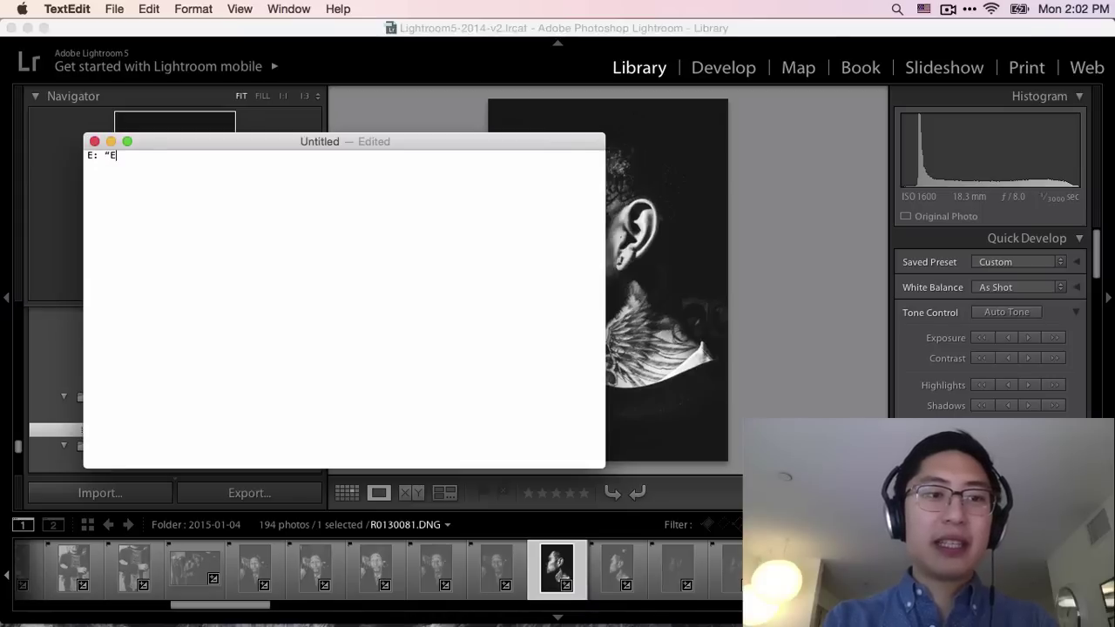
{"action": "type", "text": "\"Enlarge”"}
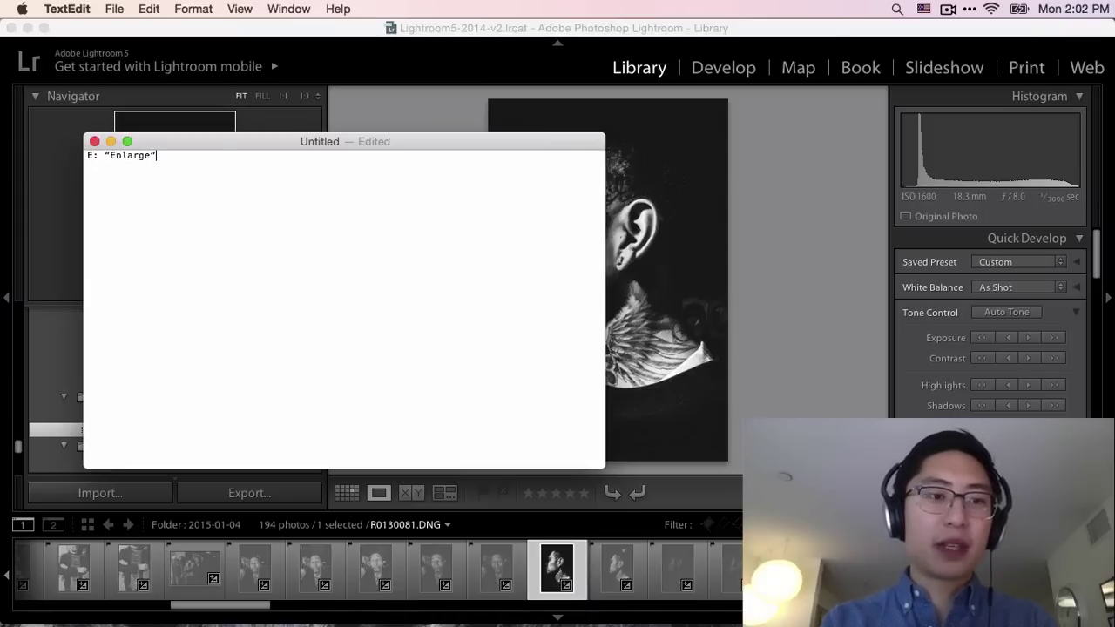
{"action": "type", "text": "\""}
{"action": "key", "text": "Return"}
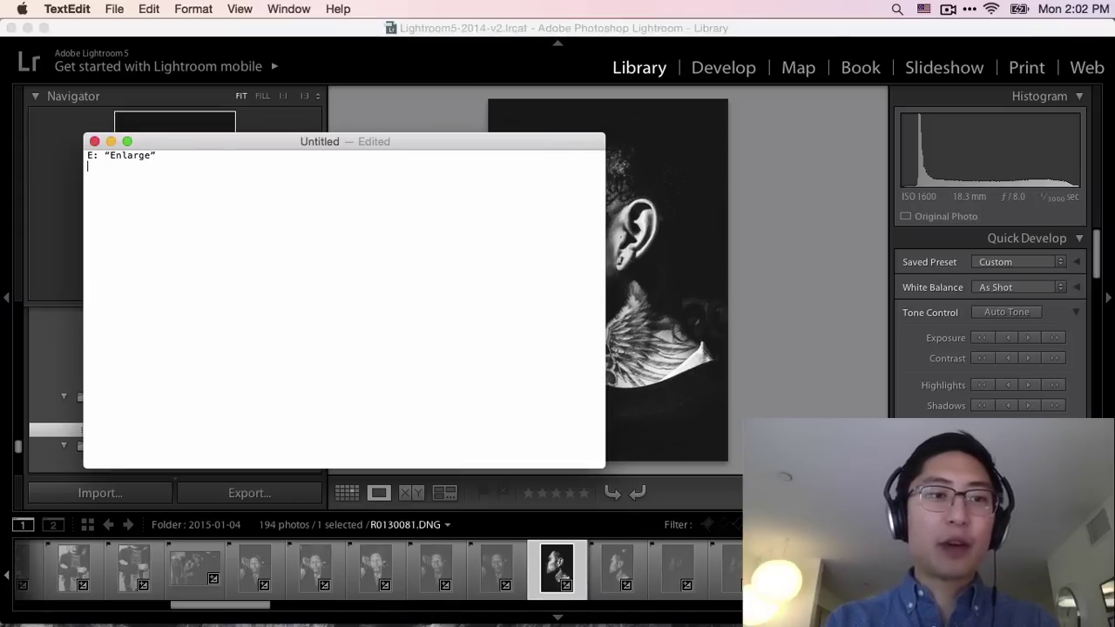
{"action": "type", "text": "G: “Grid” / “"}
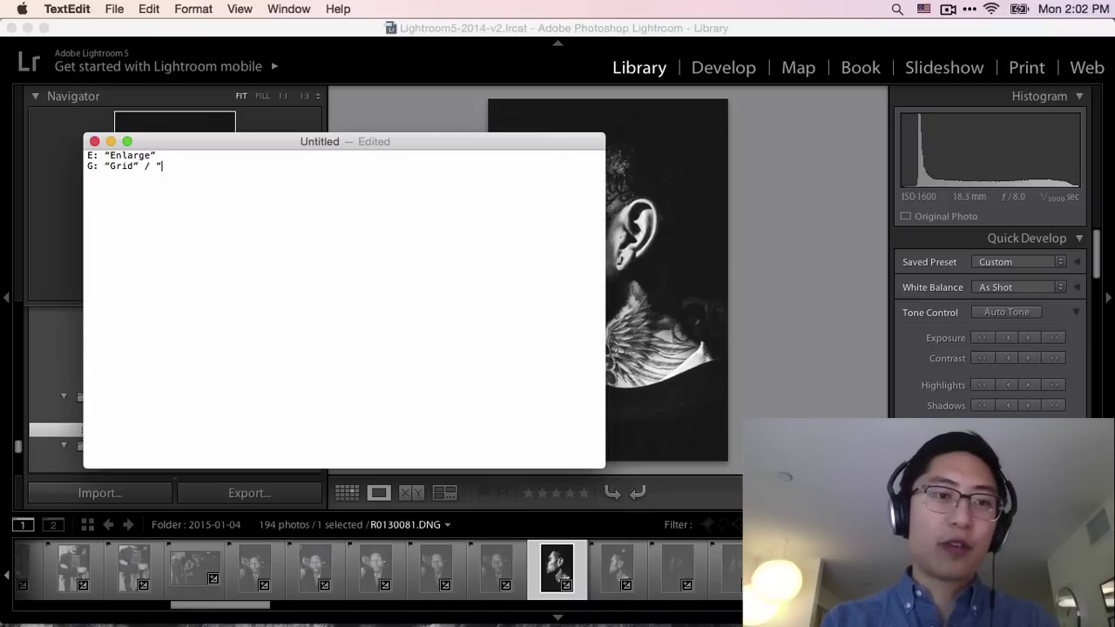
{"action": "type", "text": "\"Grid\" / \"Gallery\""}
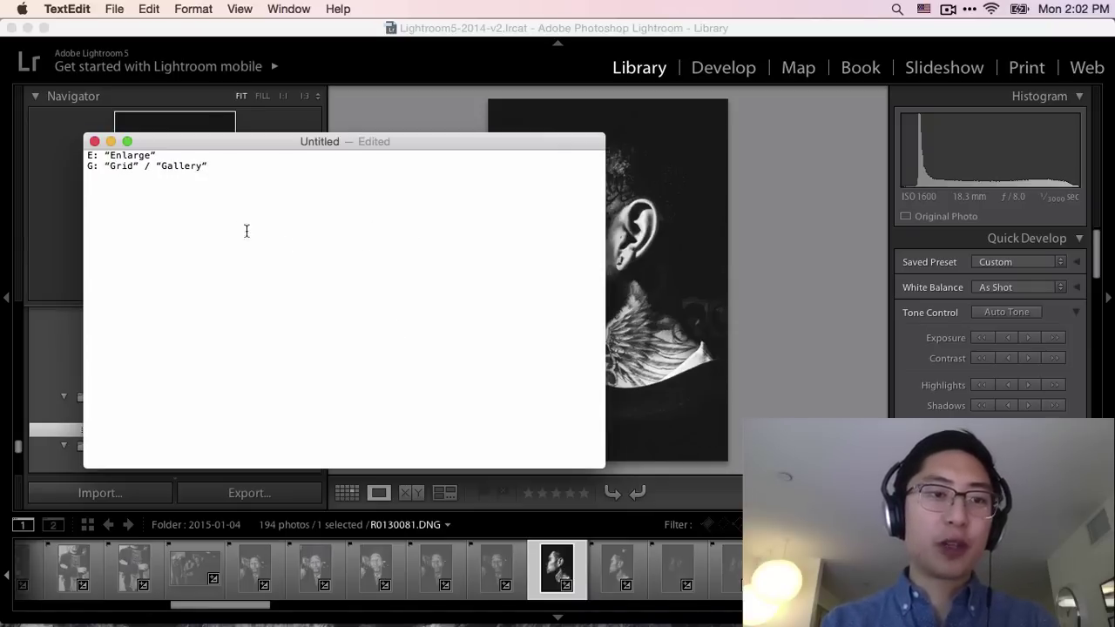
Step: Toggle the selected portrait between Grid and Loupe views several times with G and E
{"action": "left_click", "coordinate": [413, 361]}
{"action": "key", "text": "g"}
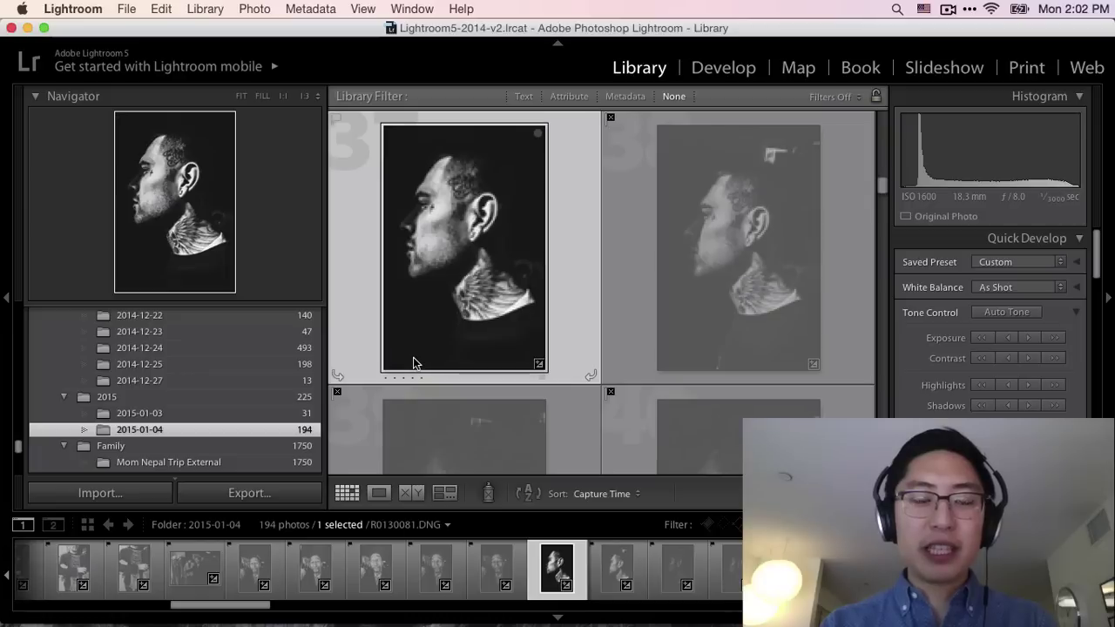
{"action": "key", "text": "e"}
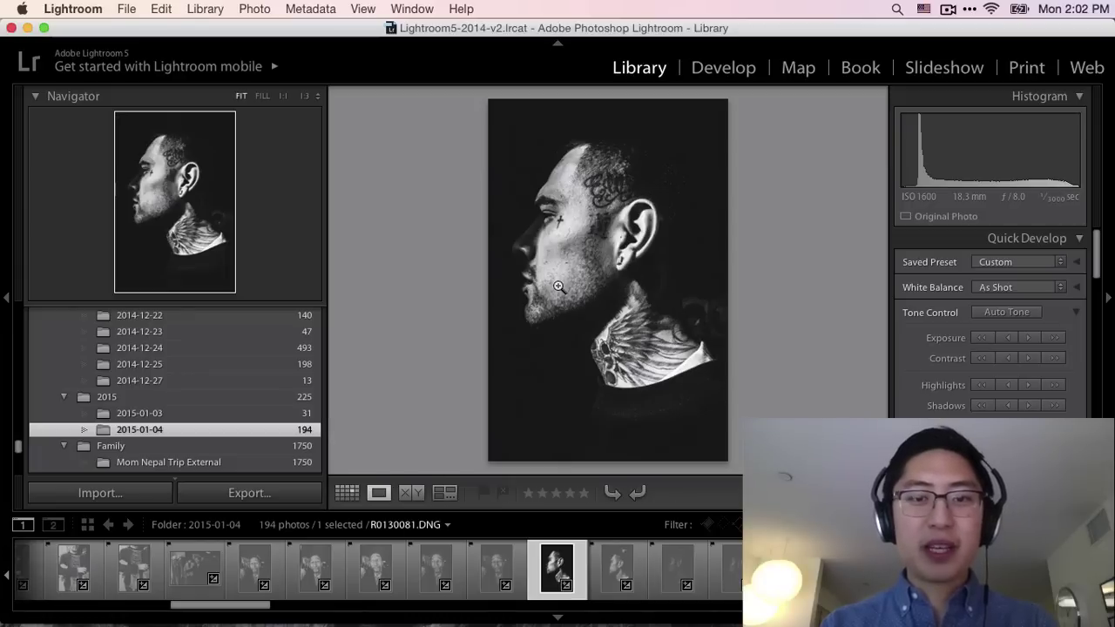
{"action": "key", "text": "g"}
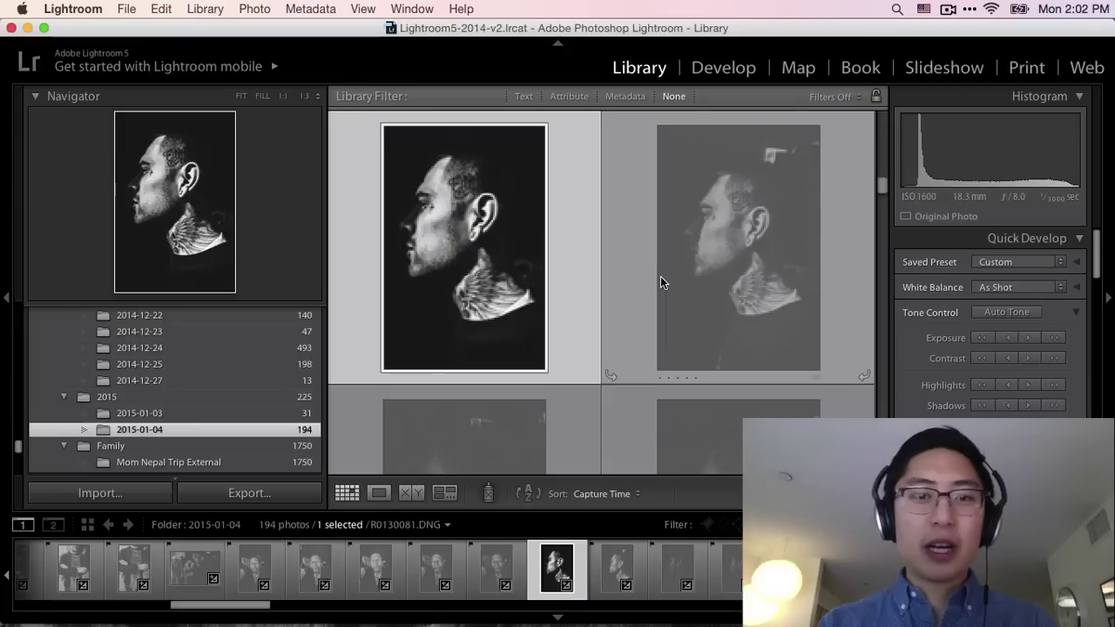
{"action": "key", "text": "e"}
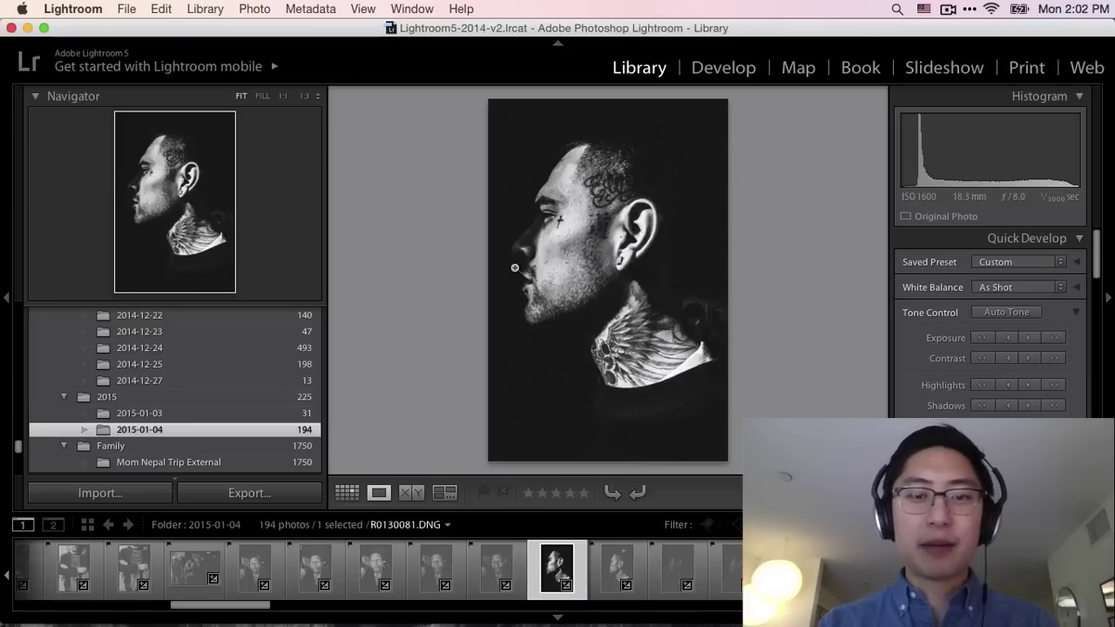
{"action": "key", "text": "g"}
{"action": "key", "text": "e"}
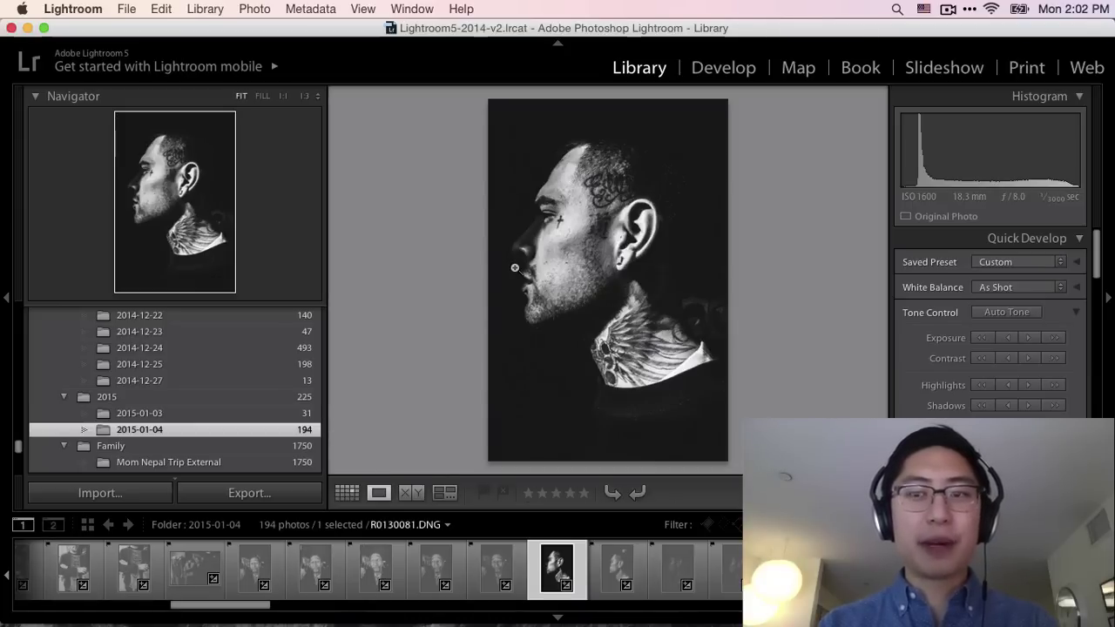
{"action": "key", "text": "g"}
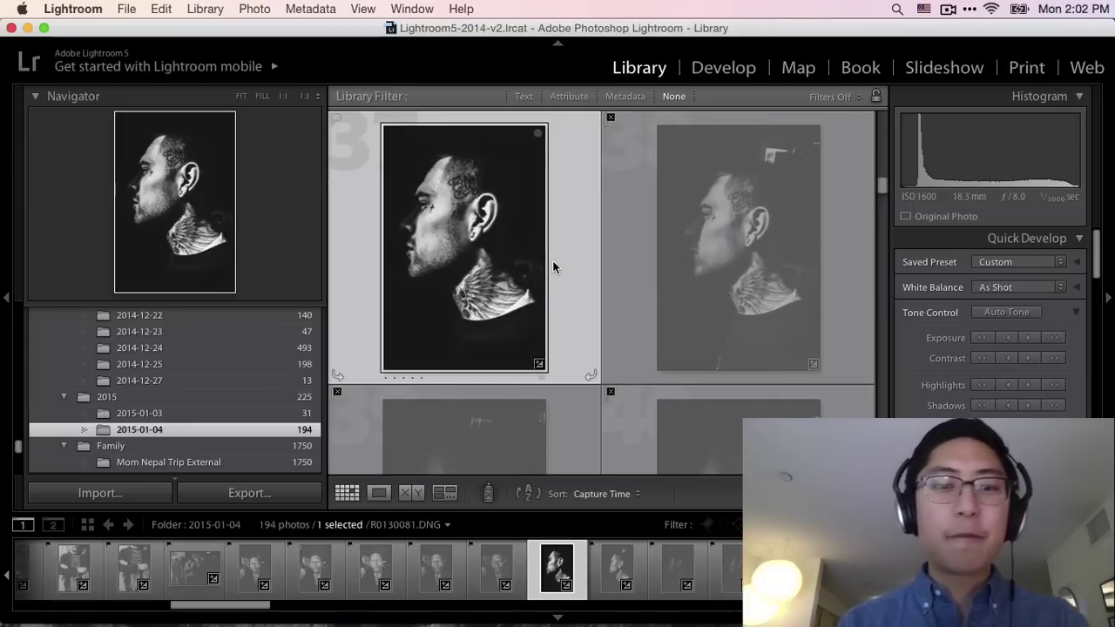
{"action": "key", "text": "e"}
Step: Settle on the thumbnail grid and begin a third note line with 'Full sc'
{"action": "key", "text": "g"}
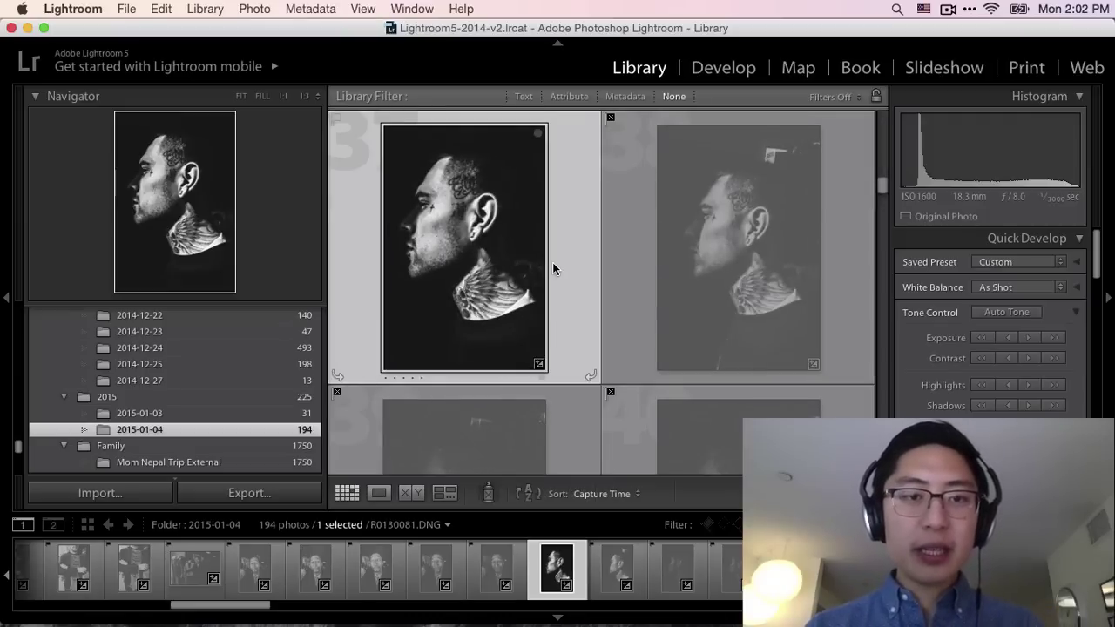
{"action": "left_click", "coordinate": [610, 620]}
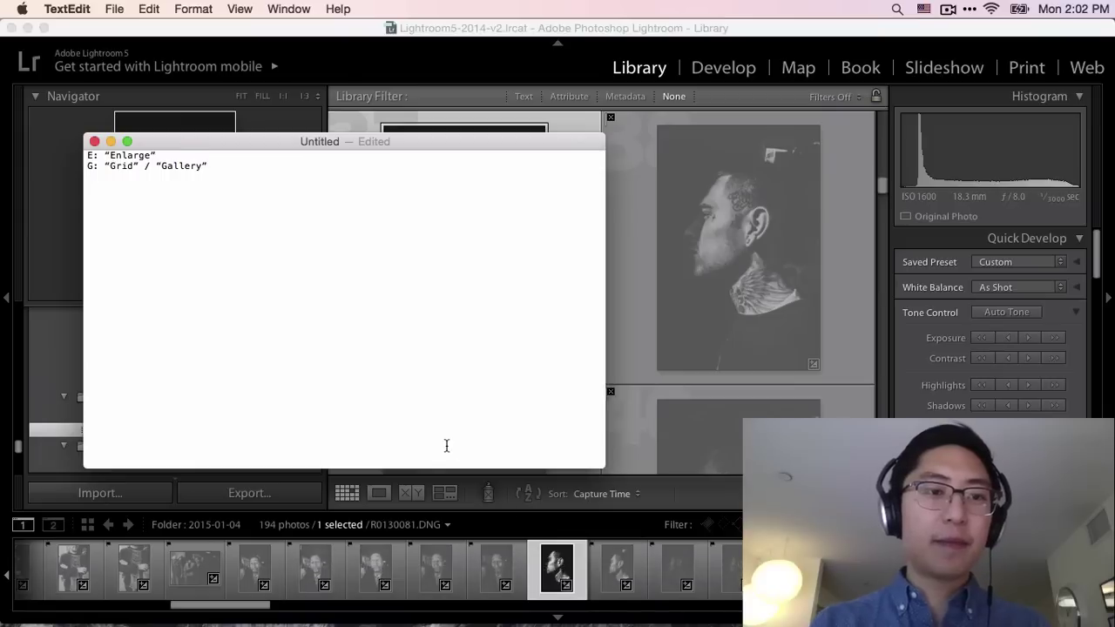
{"action": "type", "text": "Full screen”"}
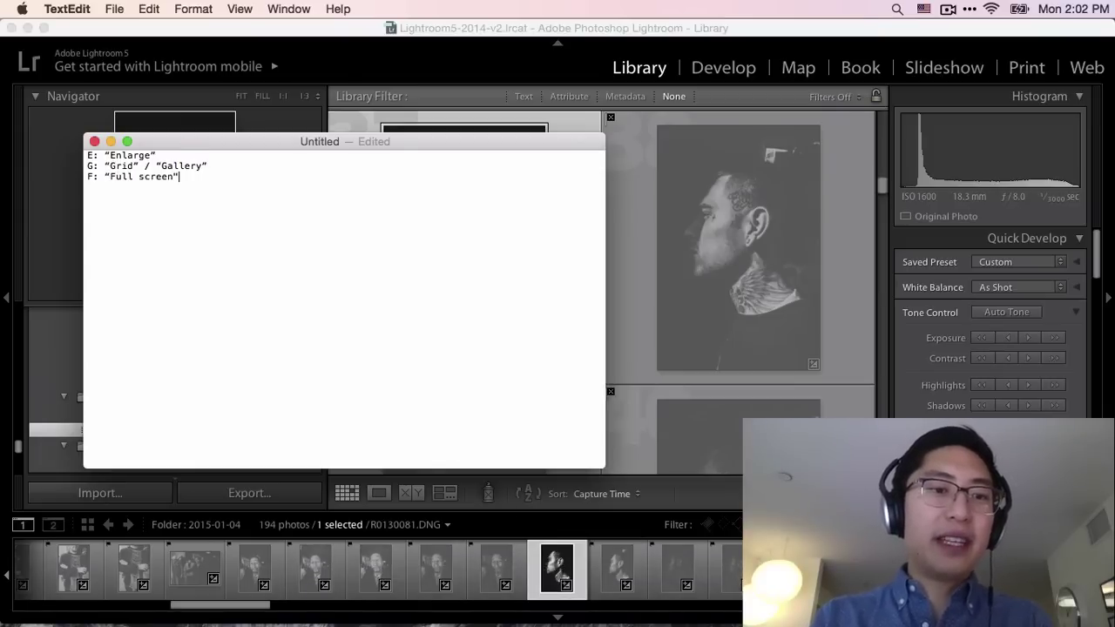
{"action": "key", "text": "super+Tab"}
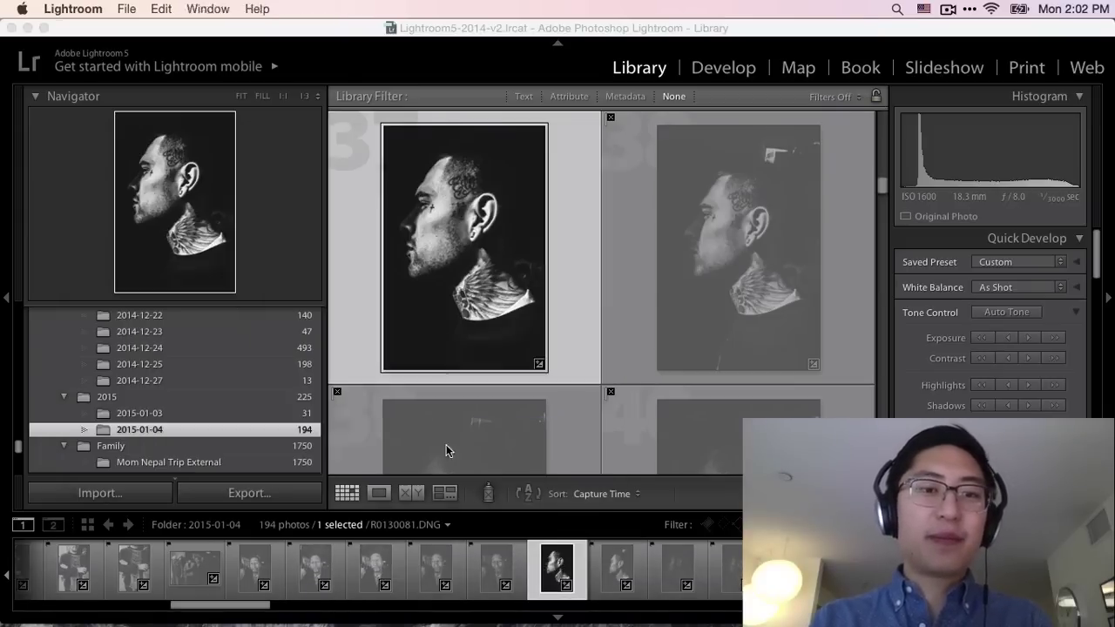
{"action": "key", "text": "f"}
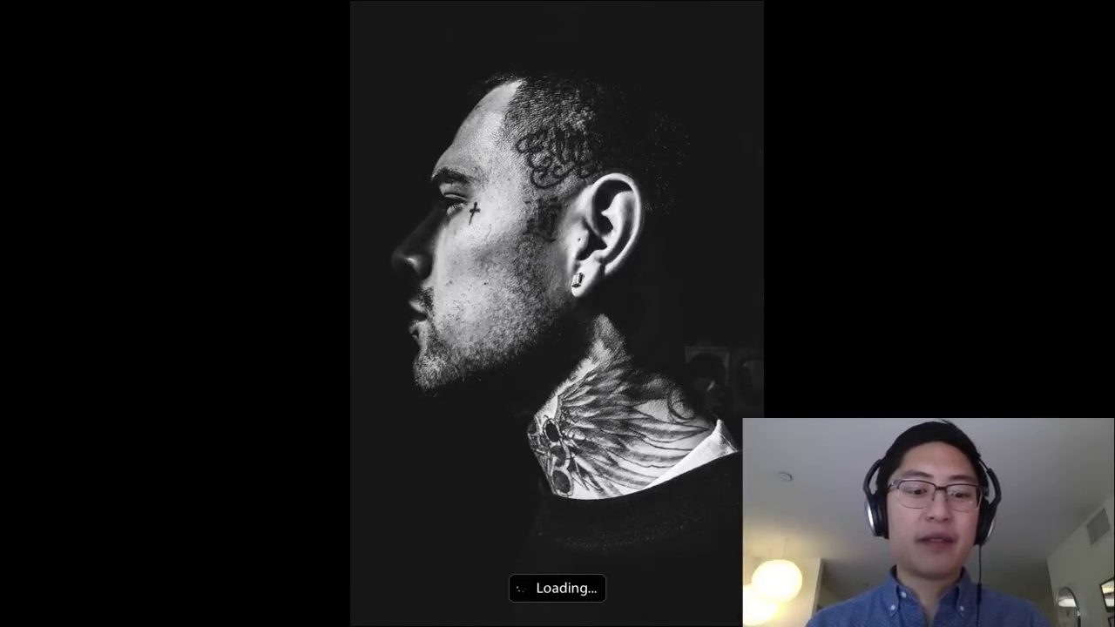
{"action": "key", "text": "f"}
{"action": "key", "text": "e"}
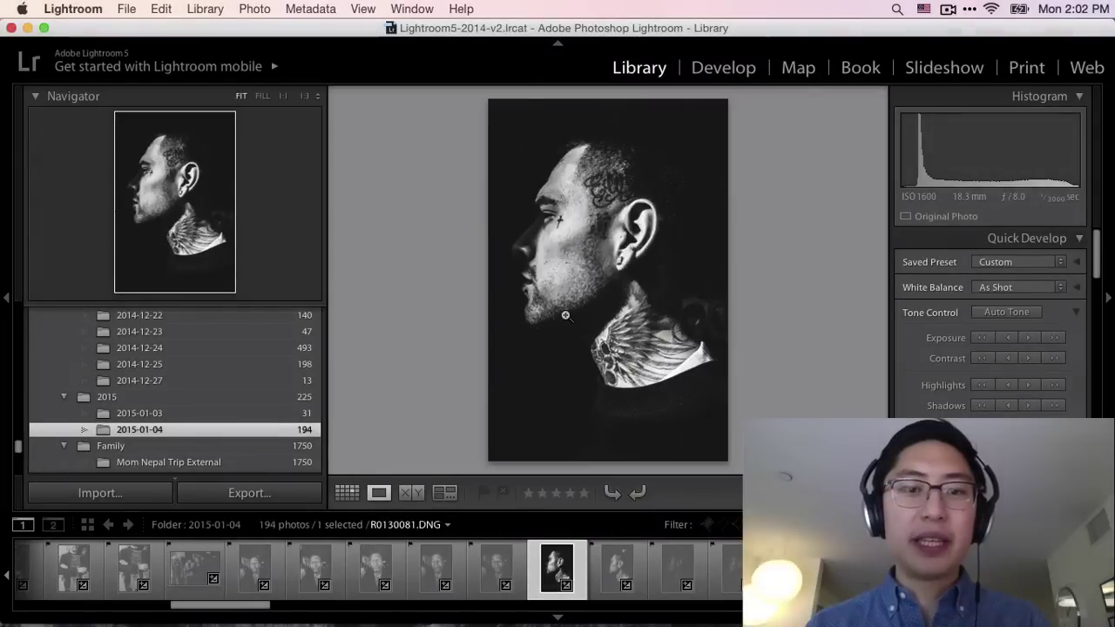
{"action": "key", "text": "f"}
{"action": "key", "text": "g"}
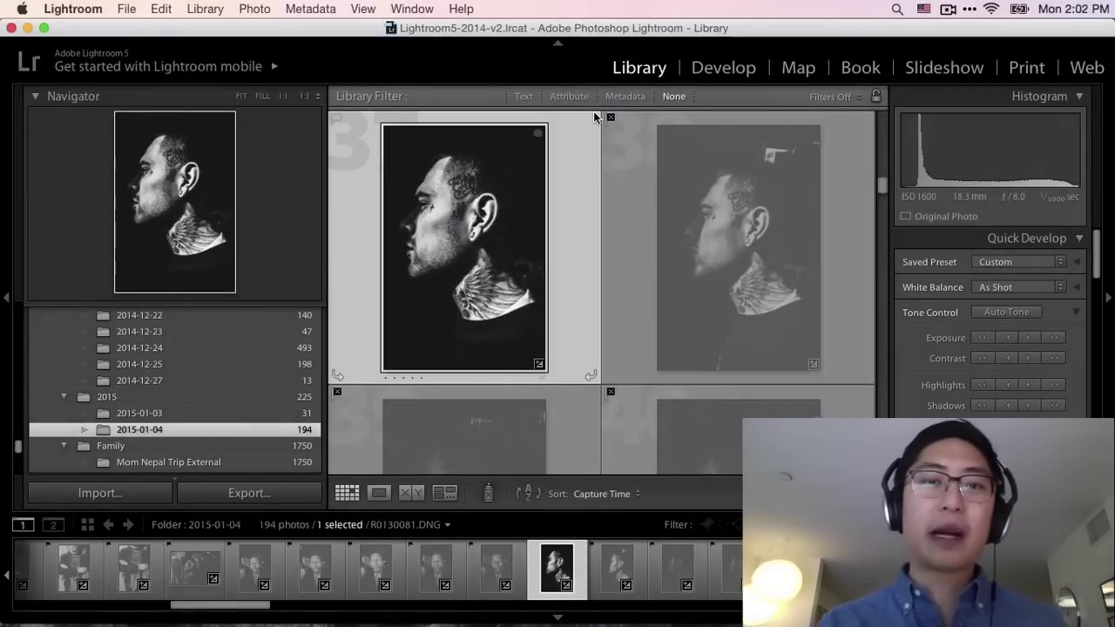
Step: Collapse the module picker, left panels, filmstrip and right adjustments panel around the grid
{"action": "left_click", "coordinate": [557, 42]}
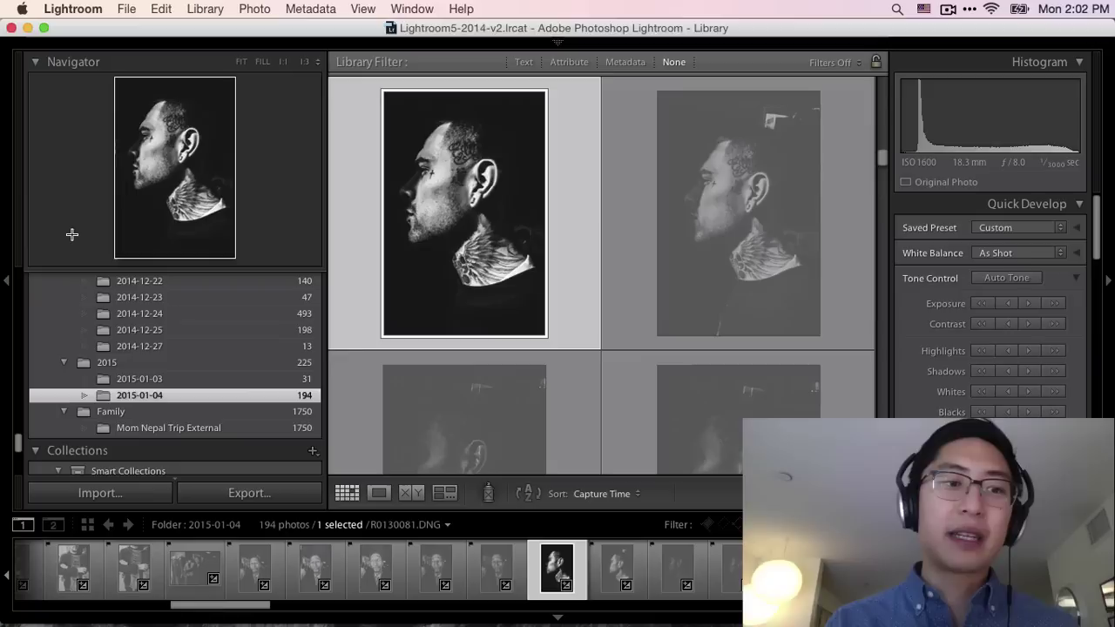
{"action": "left_click", "coordinate": [3, 279]}
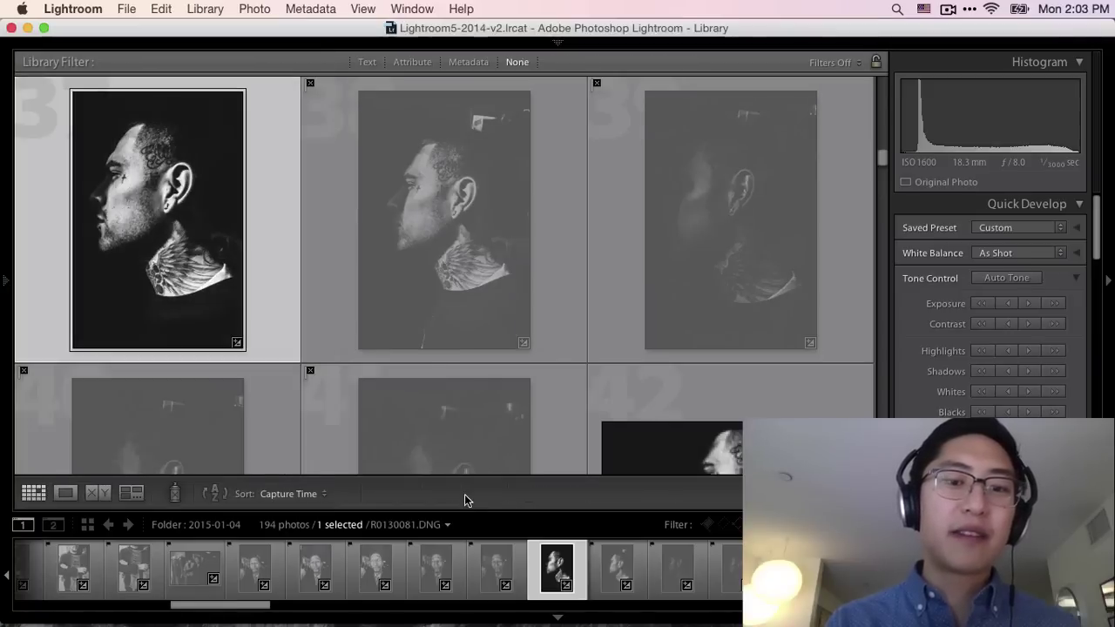
{"action": "left_click", "coordinate": [557, 618]}
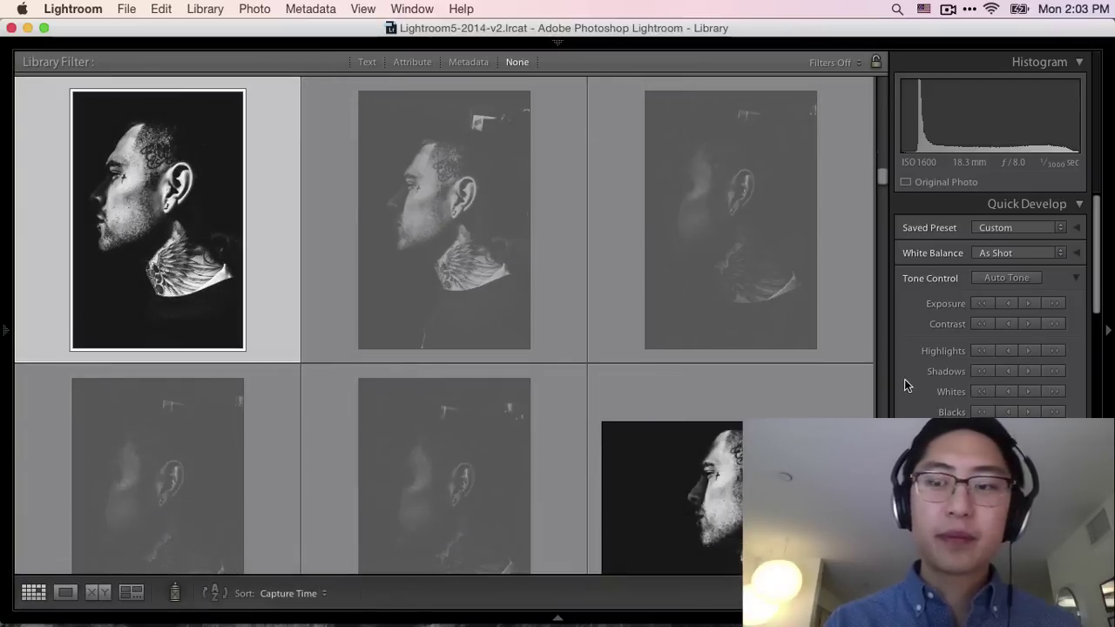
{"action": "left_click", "coordinate": [1108, 300]}
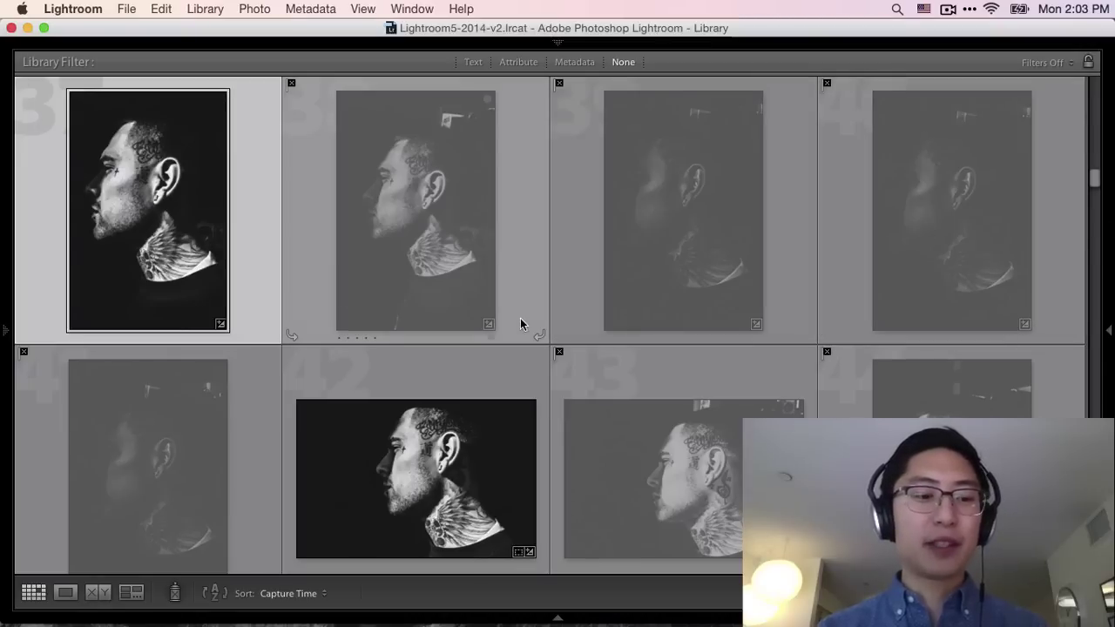
Step: Toggle the side panels with Tab, ending with them hidden and the grid full width
{"action": "key", "text": "Tab"}
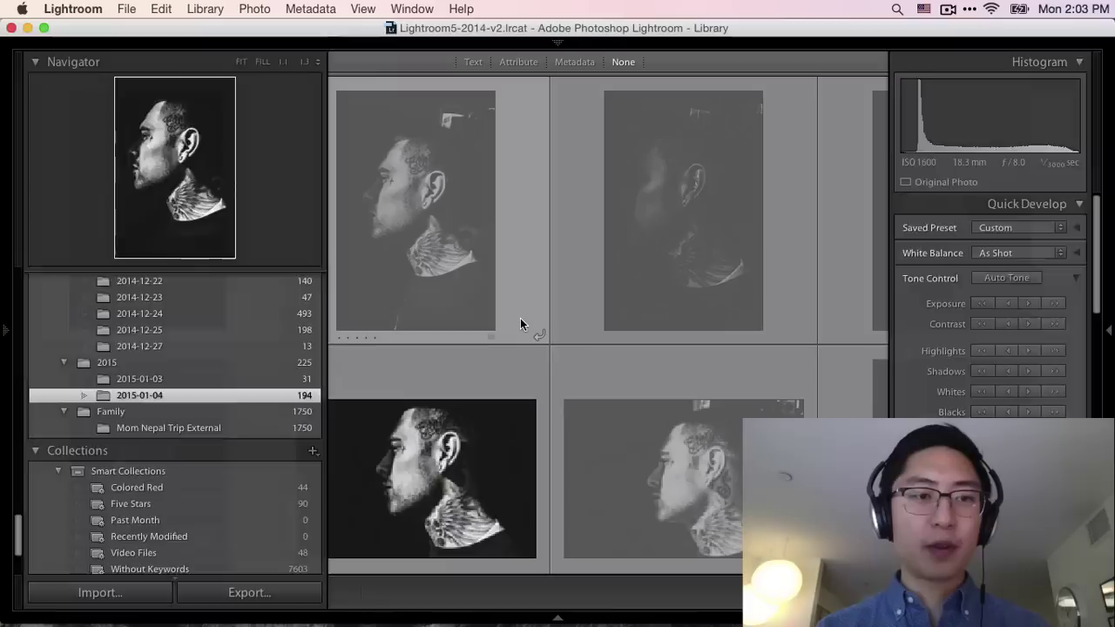
{"action": "key", "text": "Tab"}
{"action": "key", "text": "Tab"}
{"action": "key", "text": "Tab"}
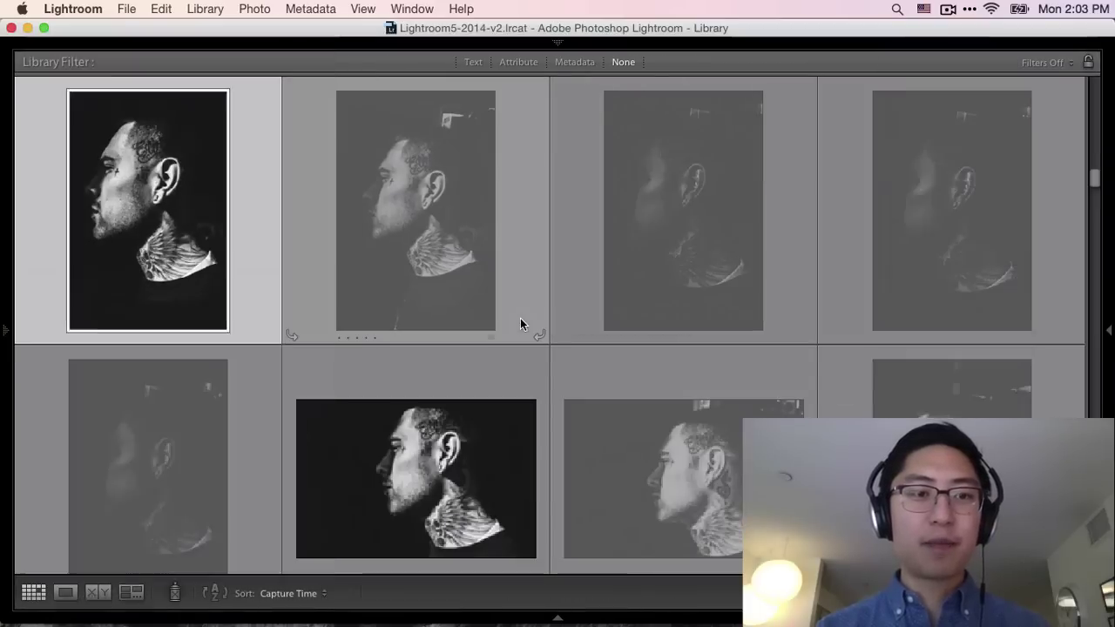
{"action": "key", "text": "Tab"}
Step: Type the note lines 'Tab: Collapse side columns' and 'Tab + Shift: Collapse all columns'
{"action": "left_click", "coordinate": [598, 597]}
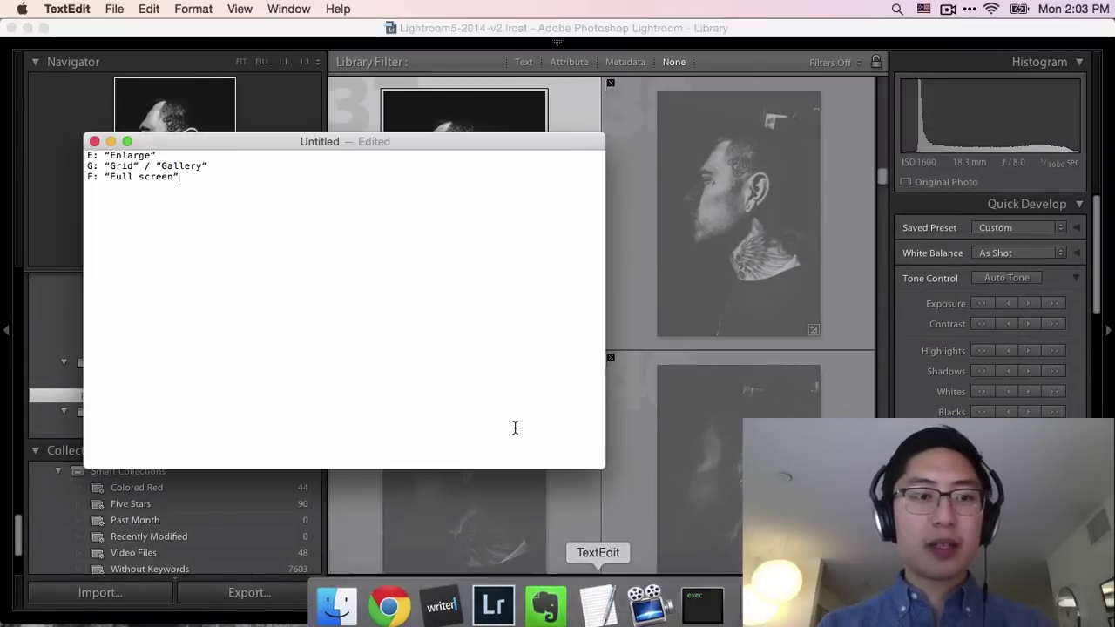
{"action": "type", "text": "Tab: "}
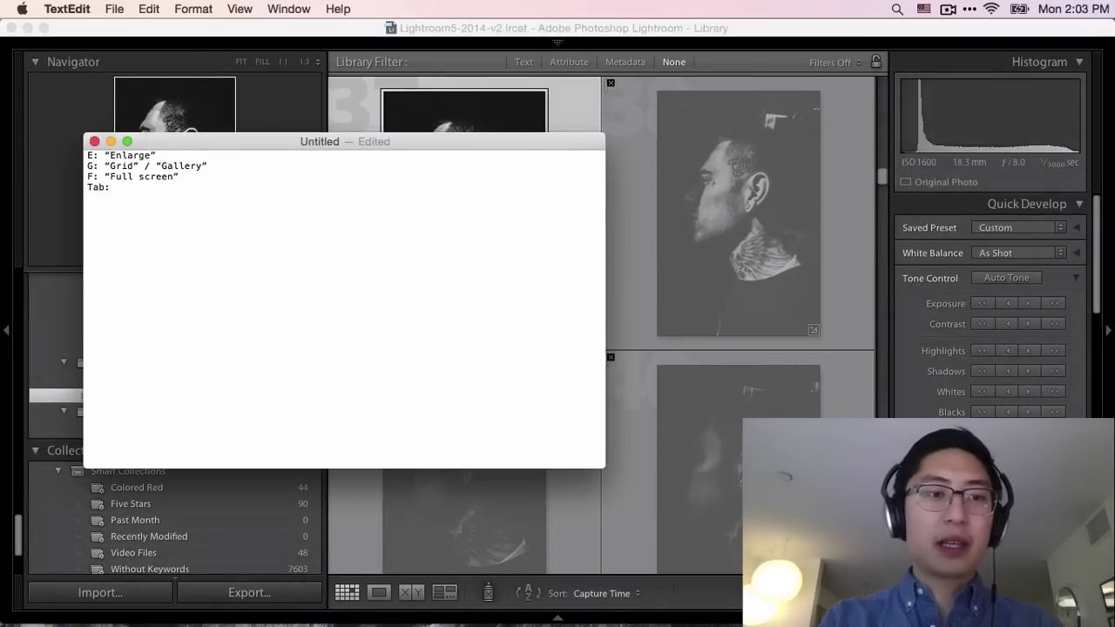
{"action": "type", "text": "Collapse side "}
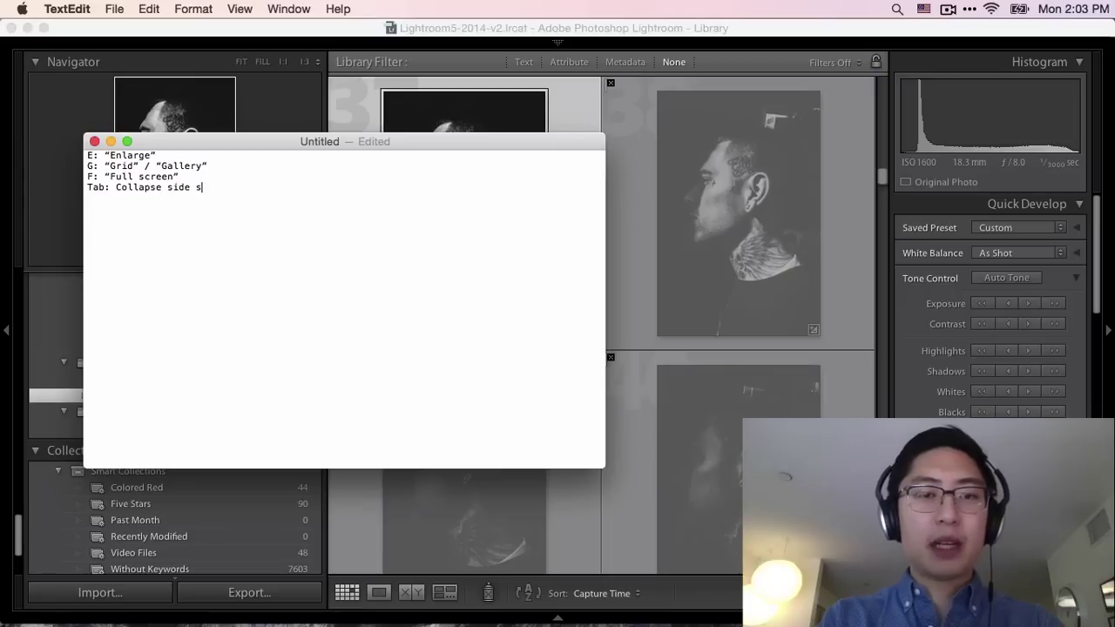
{"action": "type", "text": "columns"}
{"action": "key", "text": "Return"}
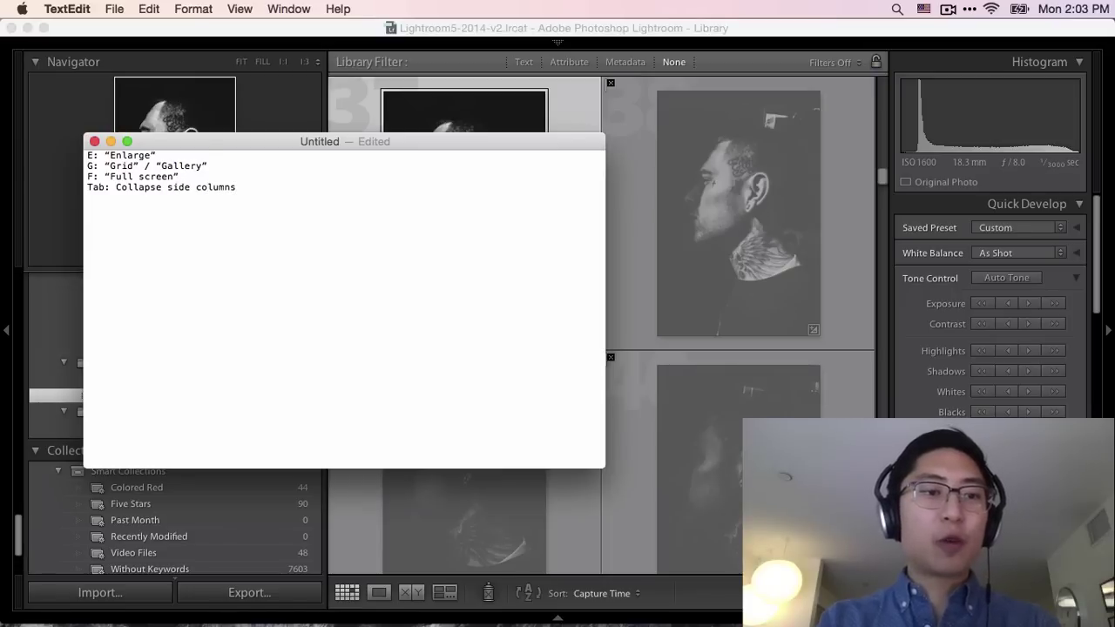
{"action": "type", "text": "Tab + S"}
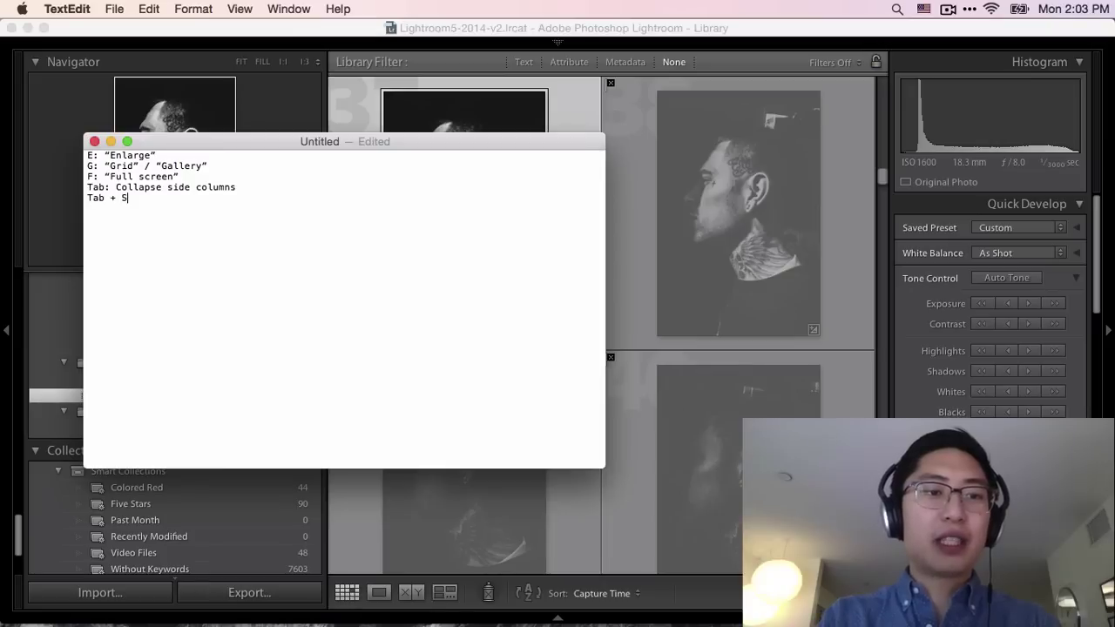
{"action": "type", "text": "hift: Collapse all"}
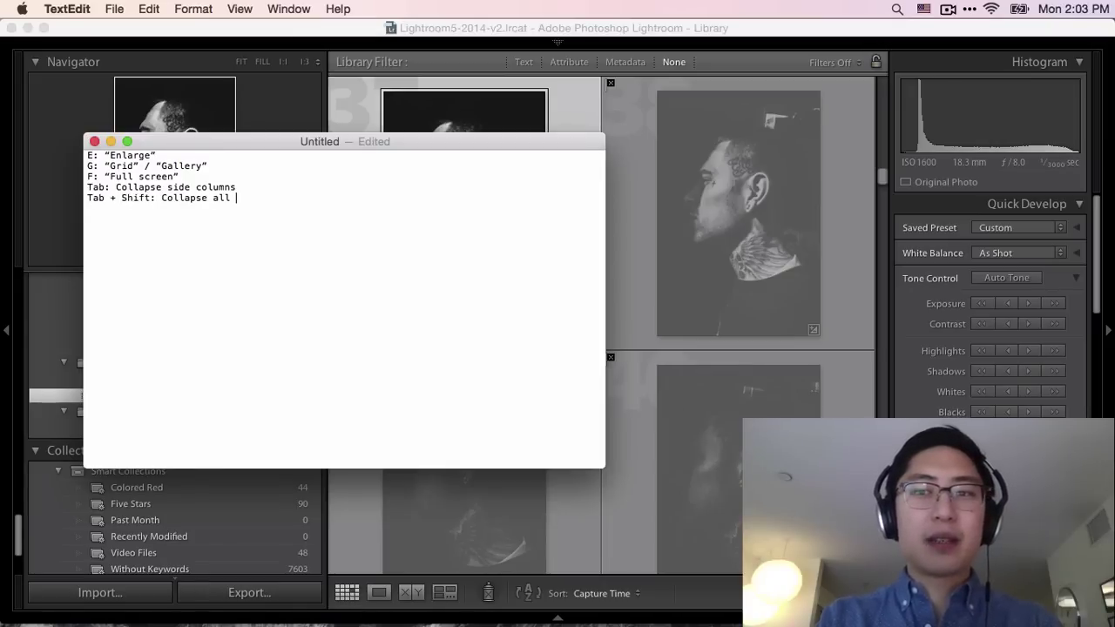
{"action": "type", "text": " columns"}
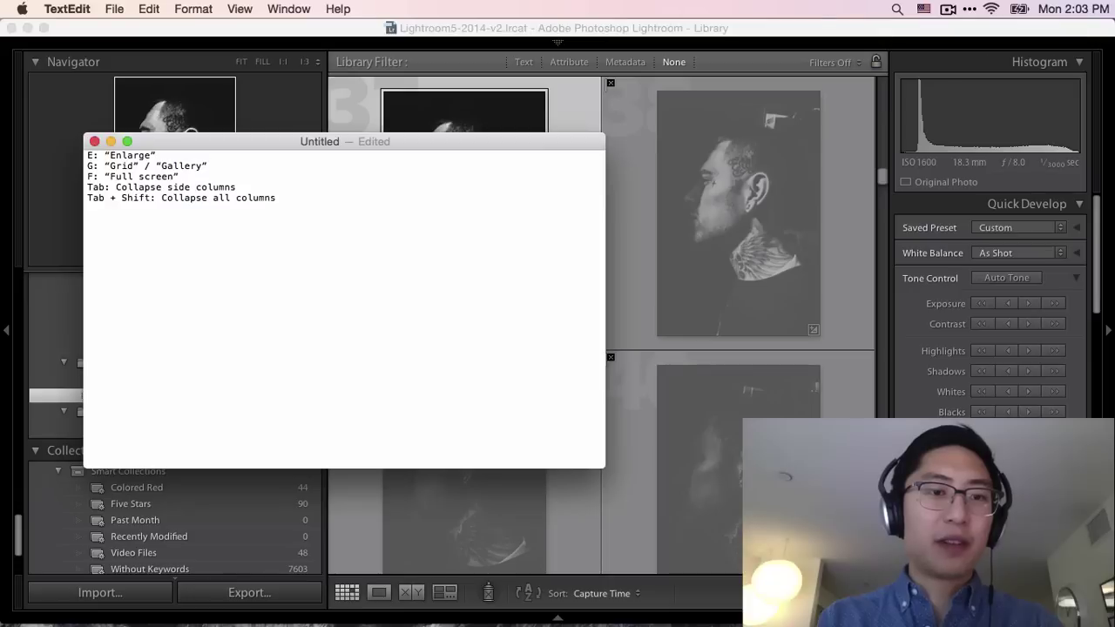
{"action": "double_click", "coordinate": [257, 199]}
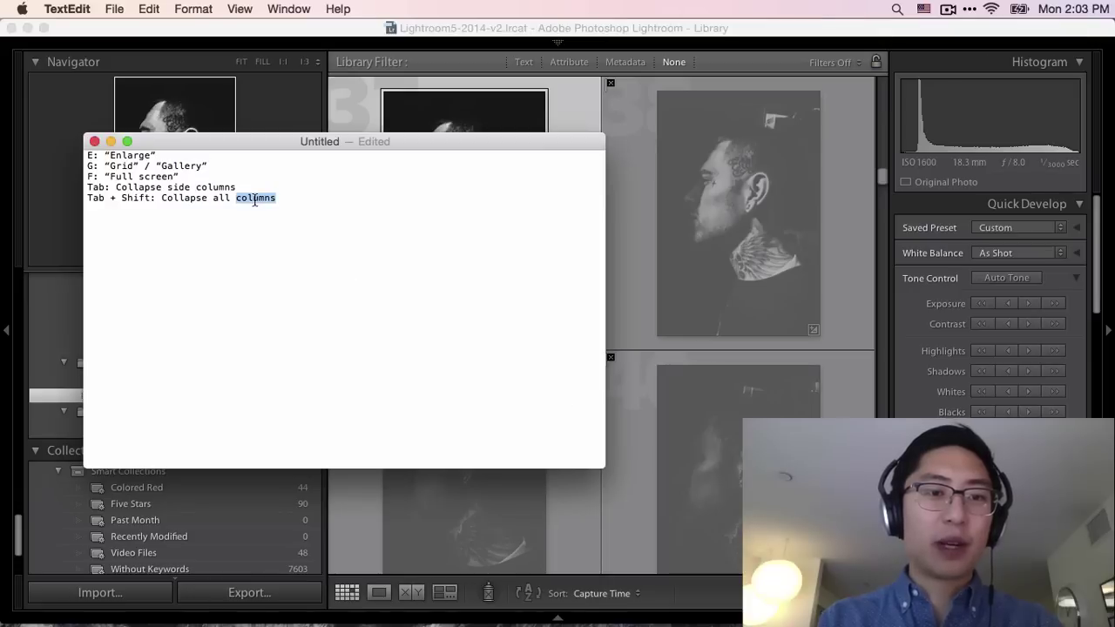
{"action": "left_click", "coordinate": [318, 208]}
{"action": "key", "text": "super+Tab"}
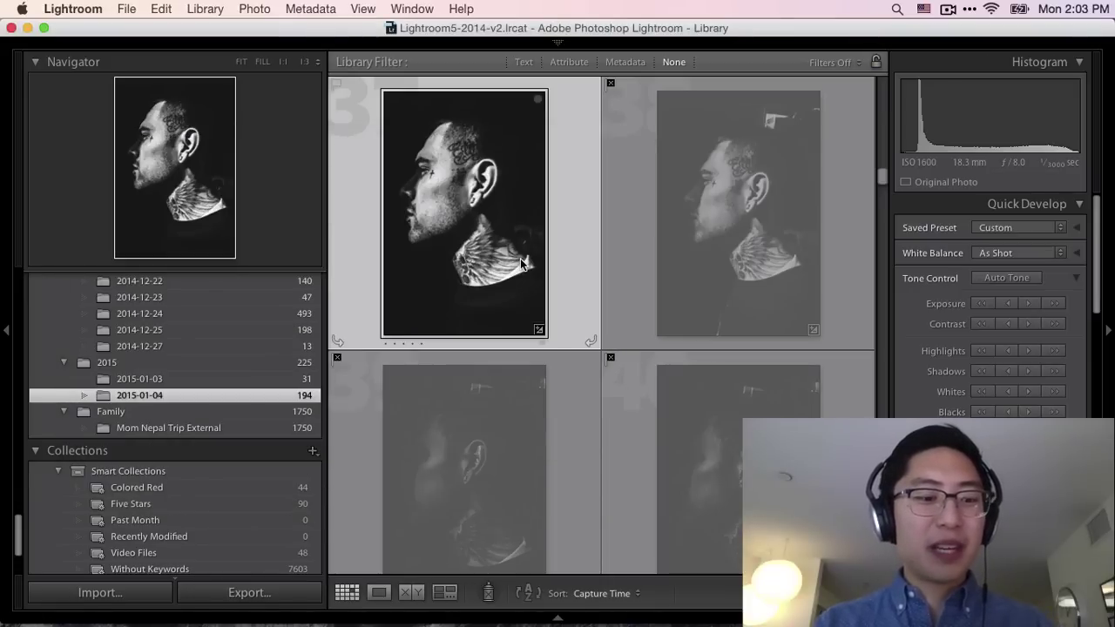
Step: Toggle all panels with Shift+Tab repeatedly, leaving panels, module picker and filmstrip shown
{"action": "key", "text": "shift+Tab"}
{"action": "key", "text": "shift+Tab"}
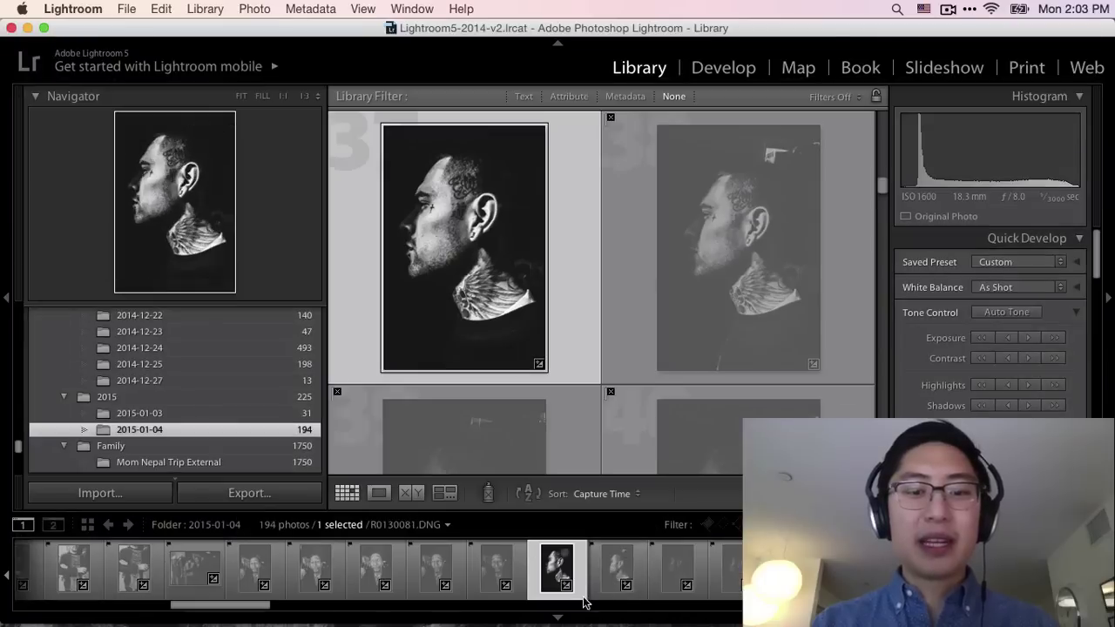
{"action": "key", "text": "shift+Tab"}
{"action": "key", "text": "shift+Tab"}
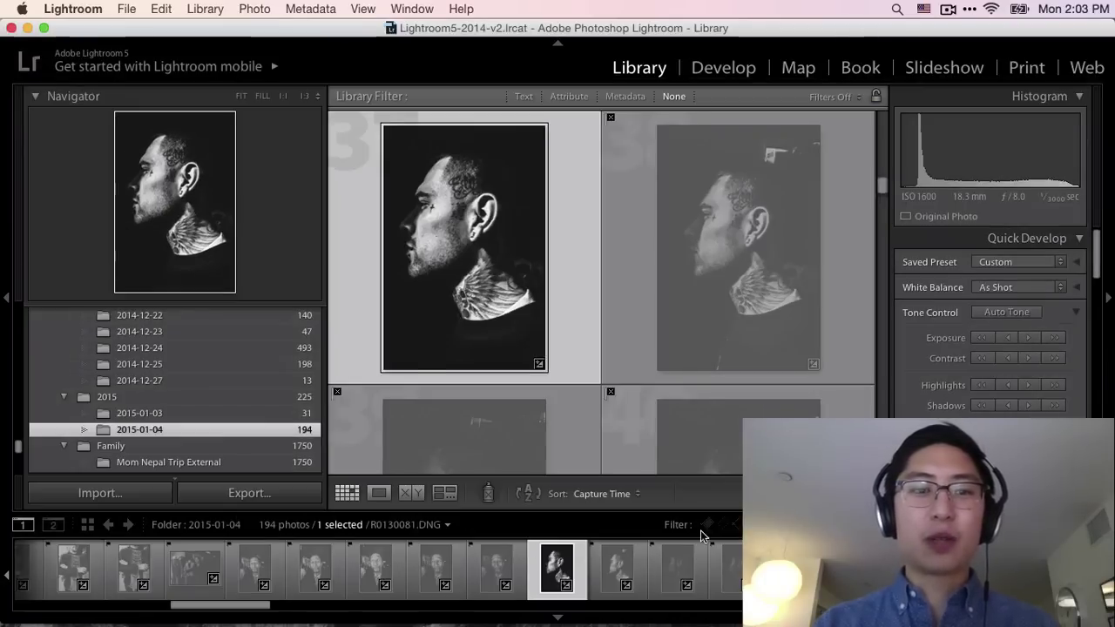
{"action": "key", "text": "shift+Tab"}
{"action": "key", "text": "shift+Tab"}
{"action": "key", "text": "shift+Tab"}
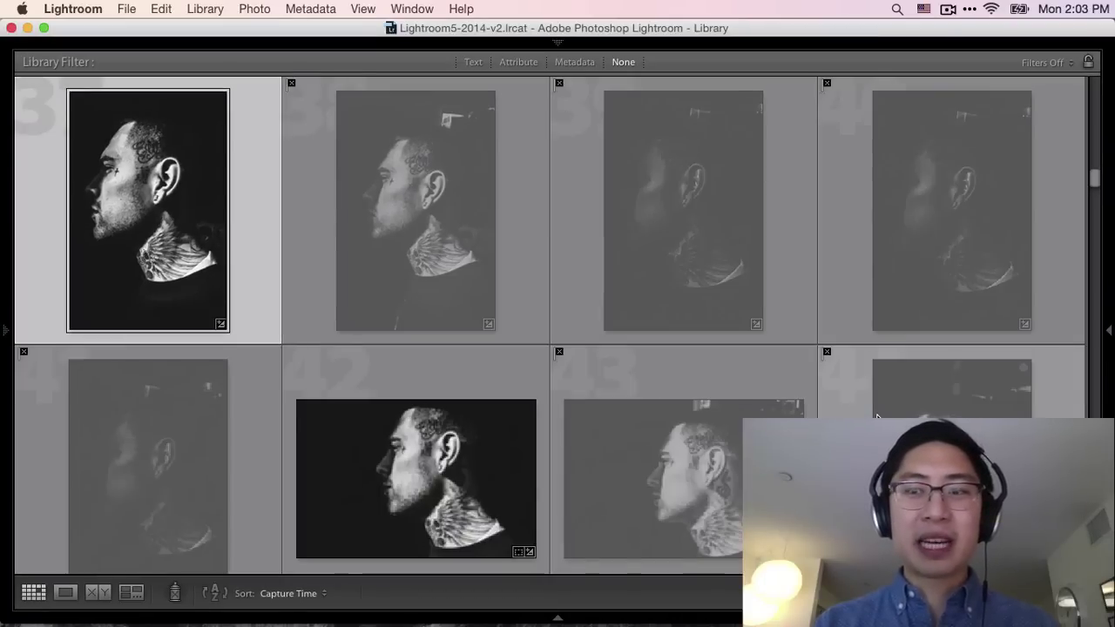
{"action": "key", "text": "shift+Tab"}
{"action": "key", "text": "shift+Tab"}
{"action": "key", "text": "shift+Tab"}
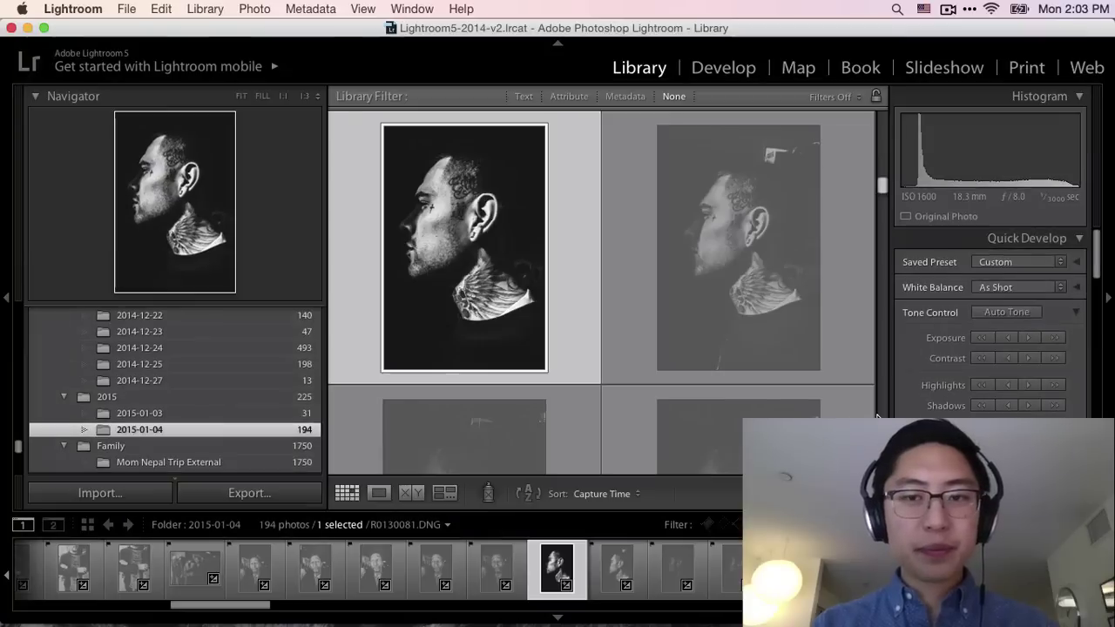
{"action": "key", "text": "shift+Tab"}
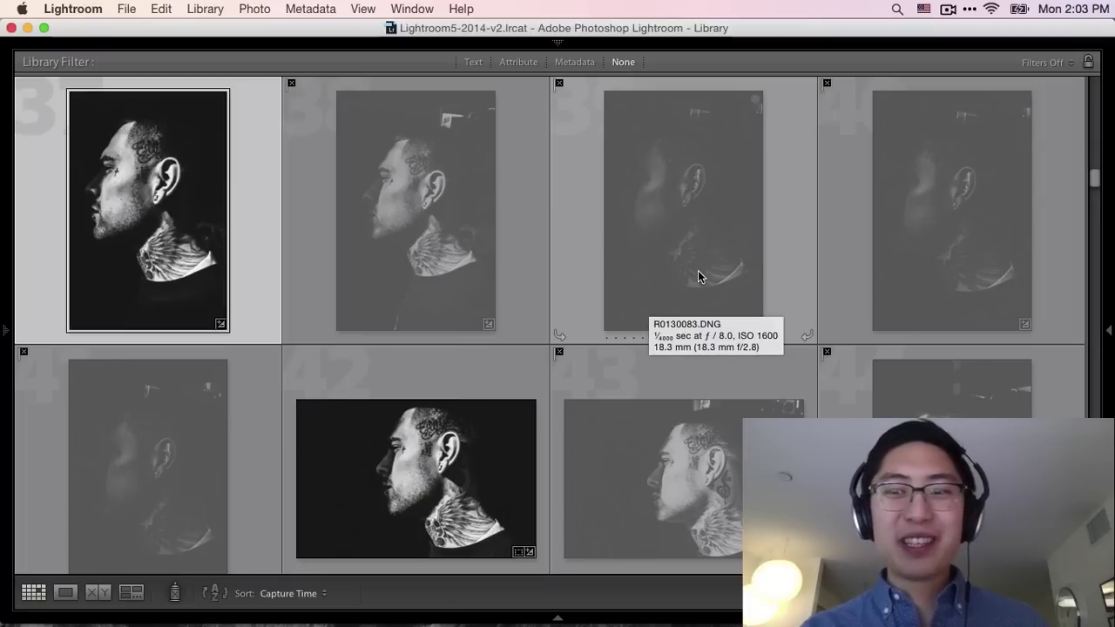
{"action": "key", "text": "shift+Tab"}
{"action": "key", "text": "shift+Tab"}
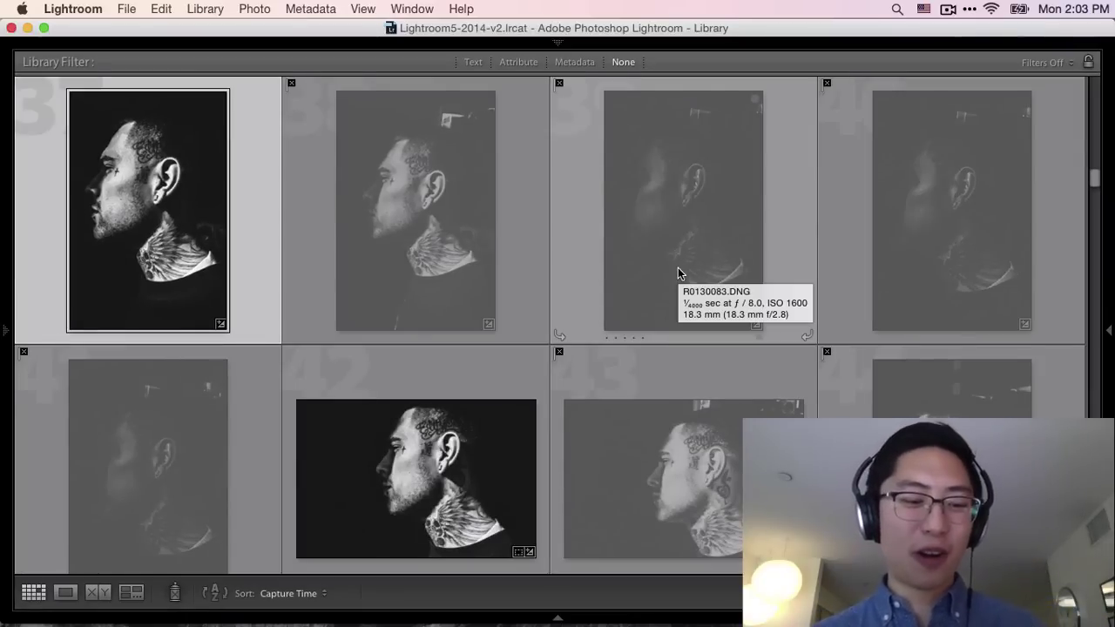
{"action": "key", "text": "shift+Tab"}
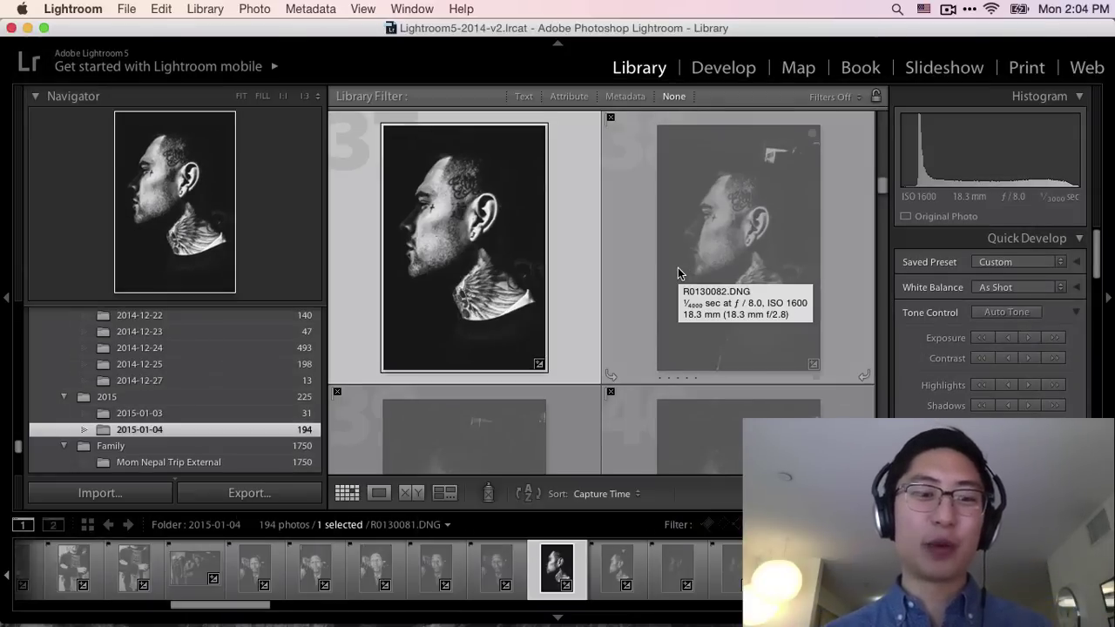
{"action": "key", "text": "shift+Tab"}
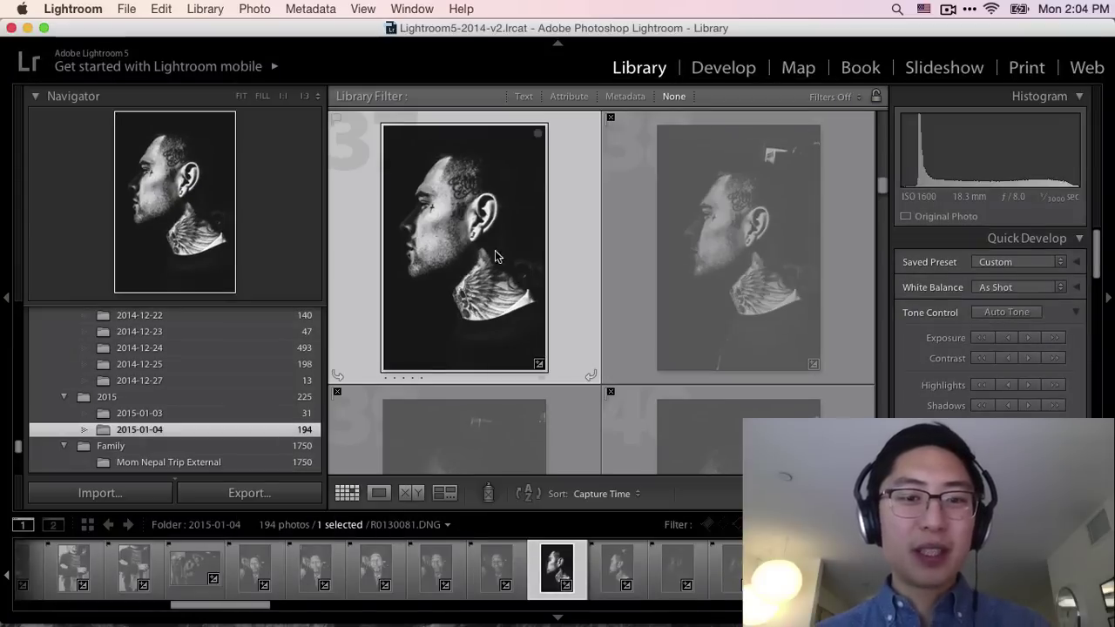
{"action": "key", "text": "super+Tab"}
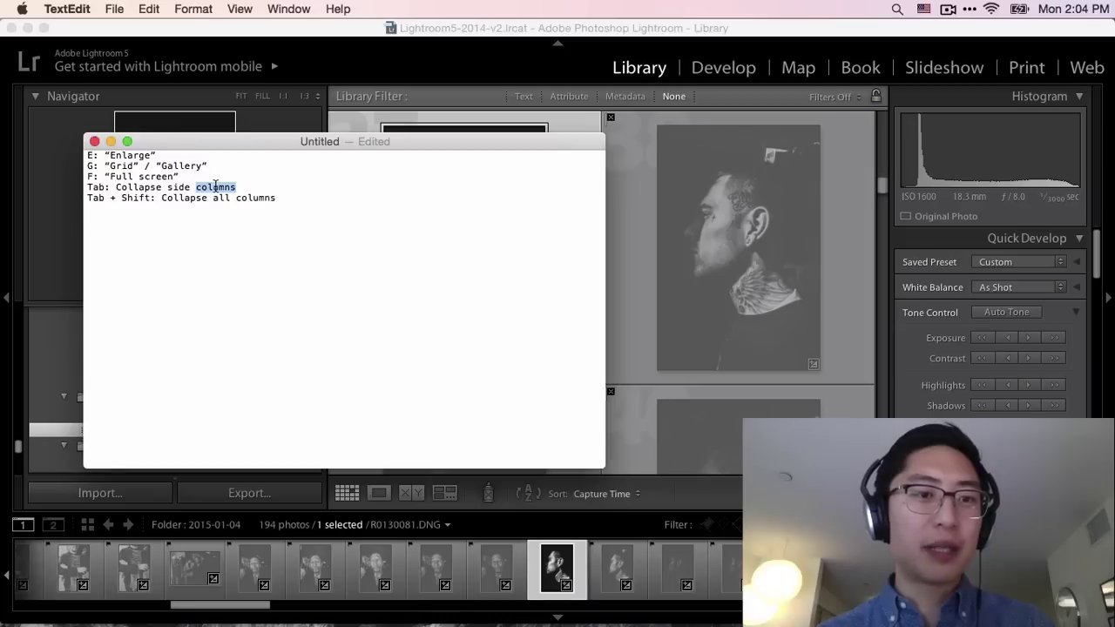
Step: Add a '## Workflow' heading on a new line below the shortcut notes
{"action": "triple_click", "coordinate": [213, 187]}
{"action": "triple_click", "coordinate": [233, 197]}
{"action": "left_click", "coordinate": [310, 202]}
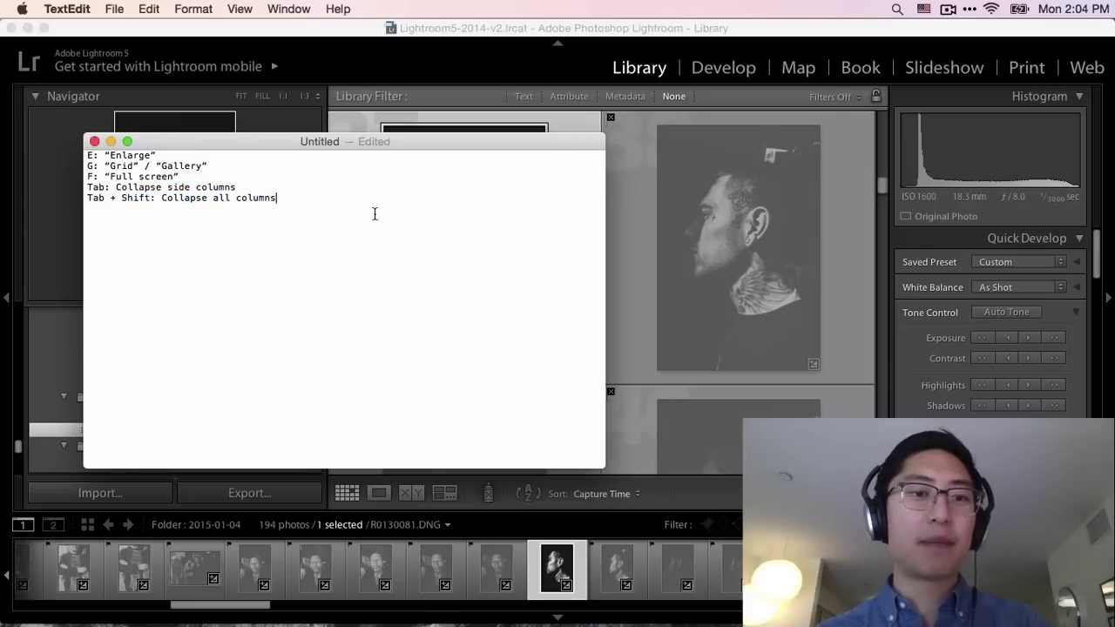
{"action": "key", "text": "Return"}
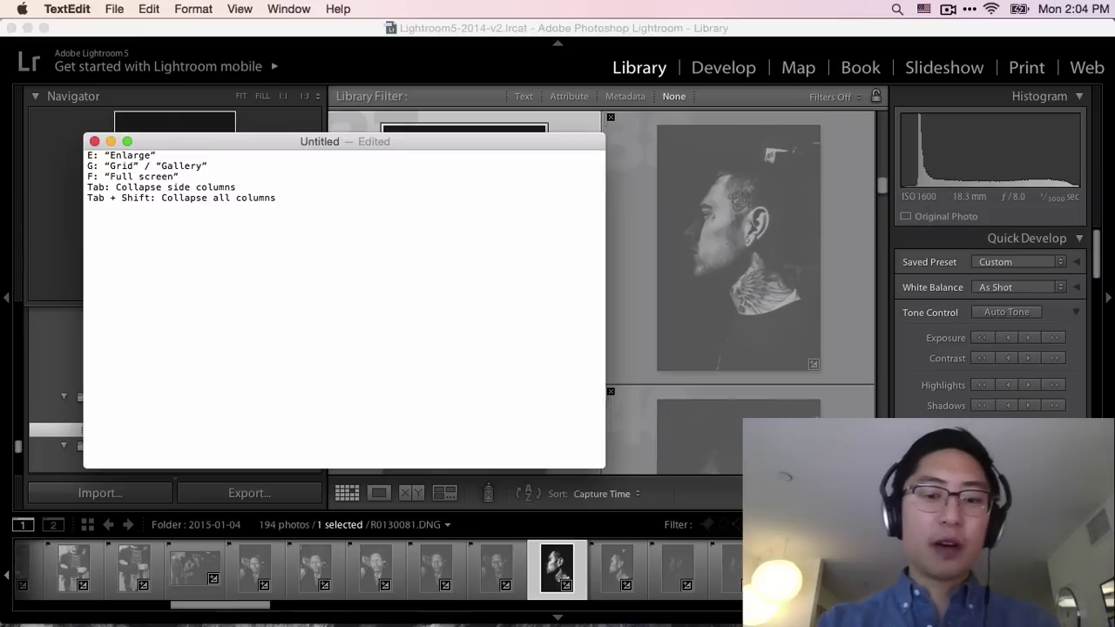
{"action": "type", "text": "## Workshp"}
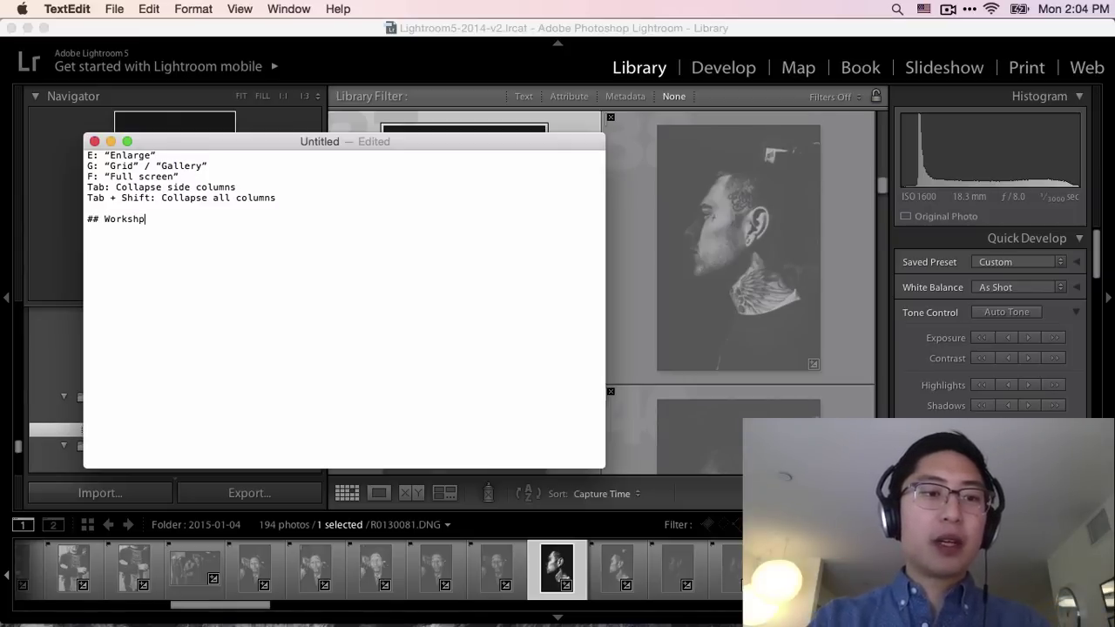
{"action": "key", "text": "BackSpace"}
{"action": "key", "text": "BackSpace"}
{"action": "type", "text": "flow"}
{"action": "key", "text": "Return"}
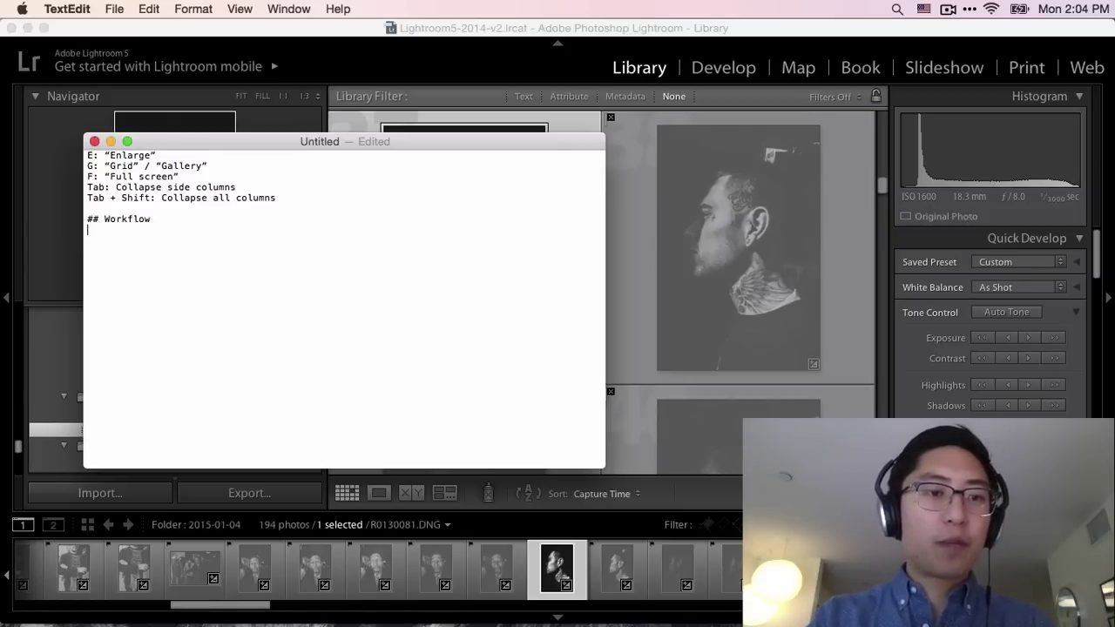
Step: Write Workflow step '1. “F” : Make full screen' in the notes
{"action": "left_click", "coordinate": [368, 216]}
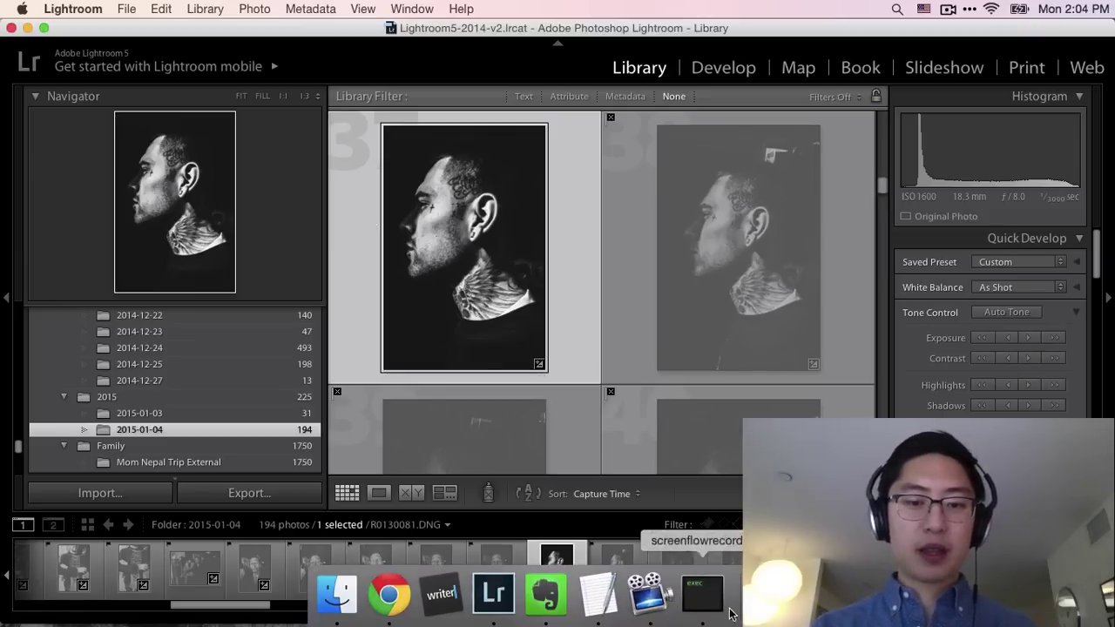
{"action": "left_click", "coordinate": [597, 599]}
{"action": "type", "text": "1. "}
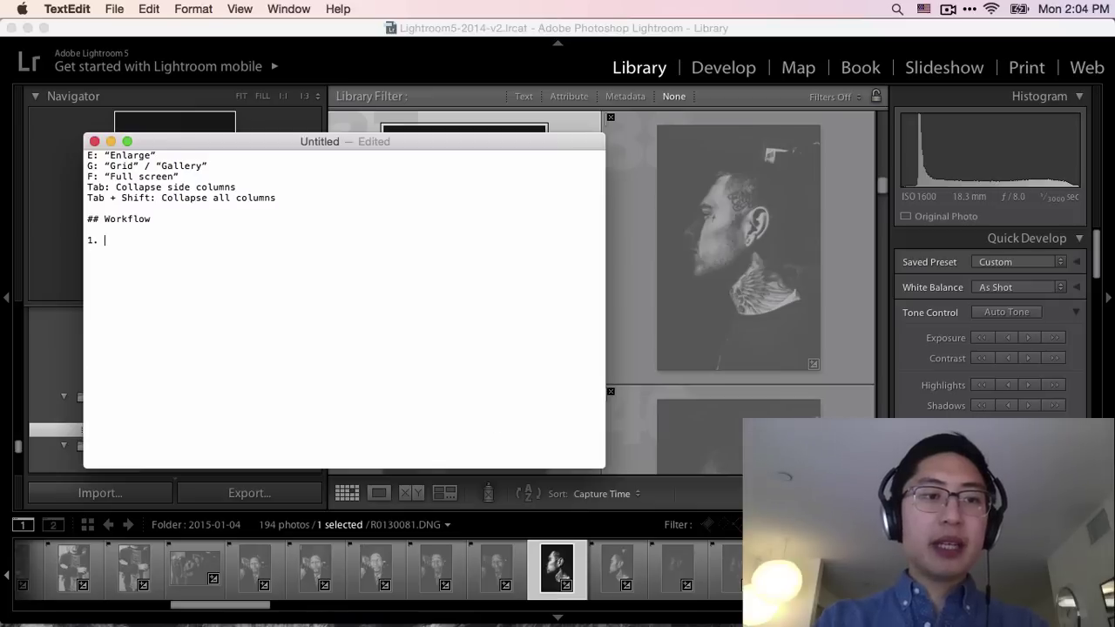
{"action": "type", "text": "“F” : M"}
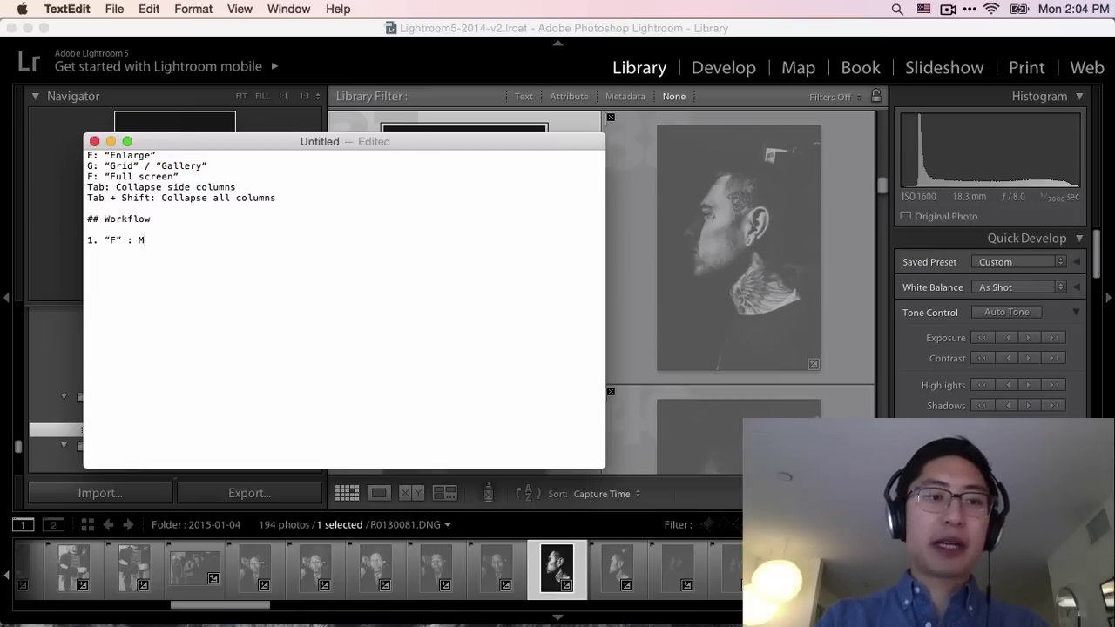
{"action": "type", "text": "ake full screen"}
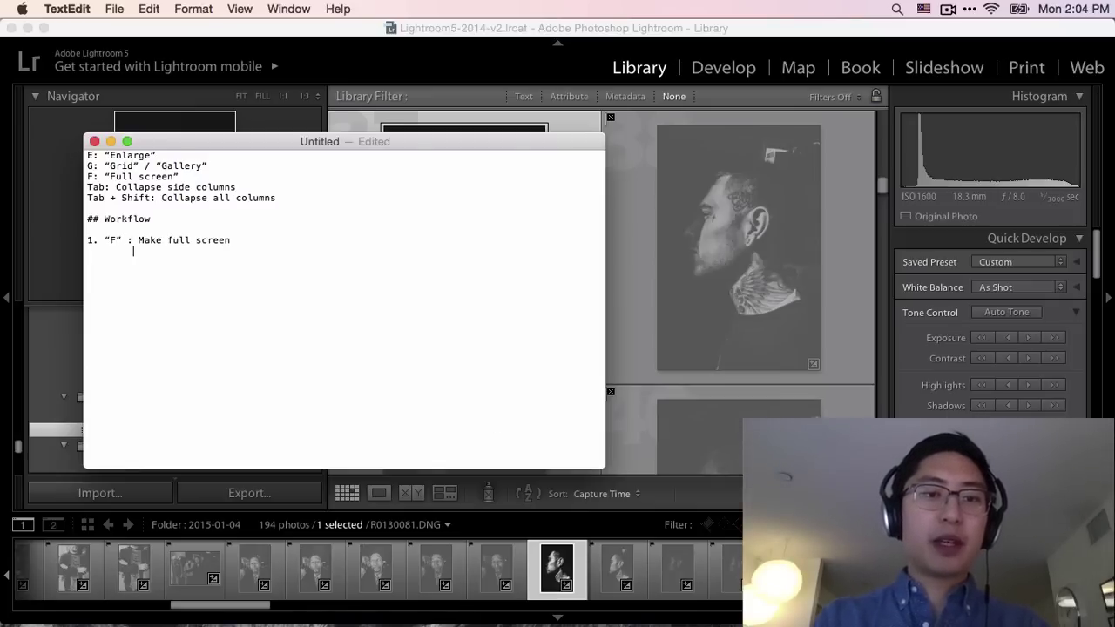
Step: Try the F full-screen preview, then write step '2. Turn on the “Caps lock” key'
{"action": "key", "text": "super+Tab"}
{"action": "key", "text": "f"}
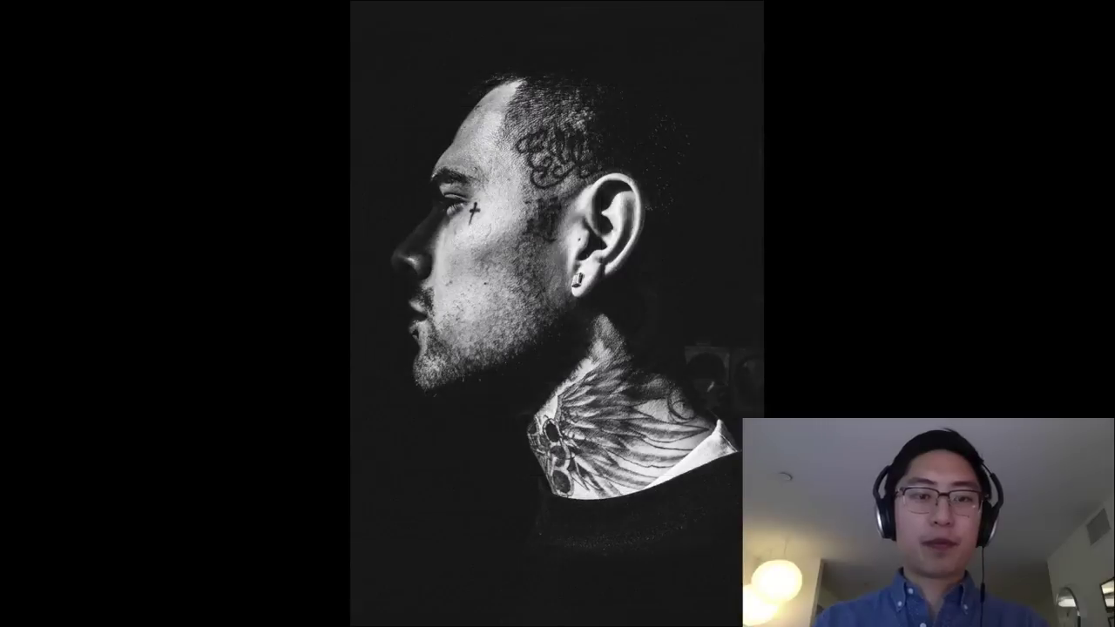
{"action": "key", "text": "f"}
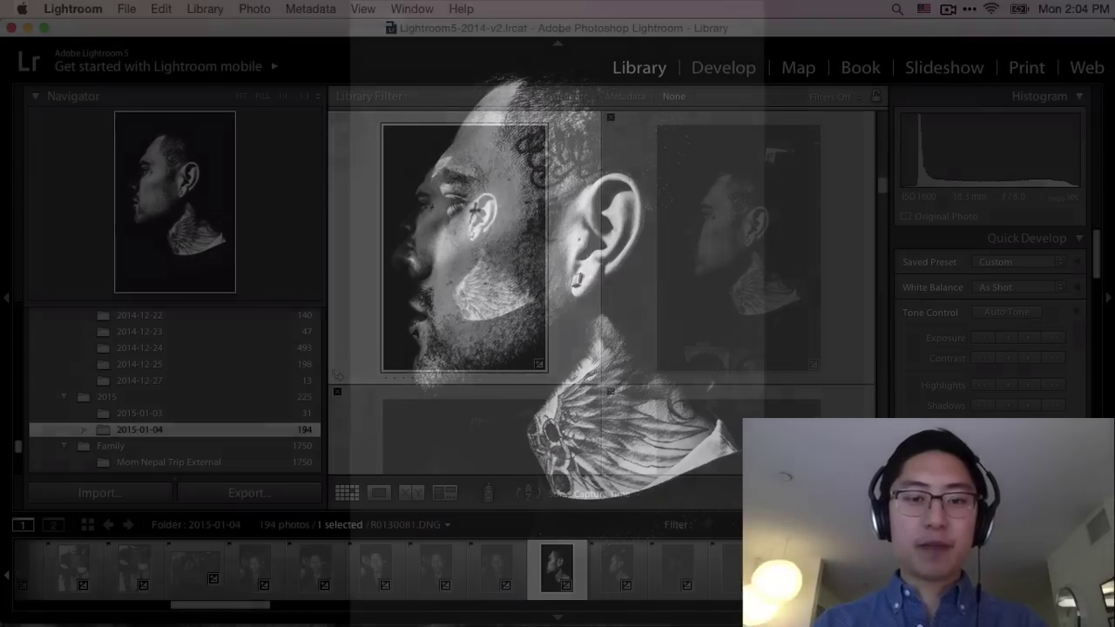
{"action": "key", "text": "super+Tab"}
{"action": "type", "text": "2. "}
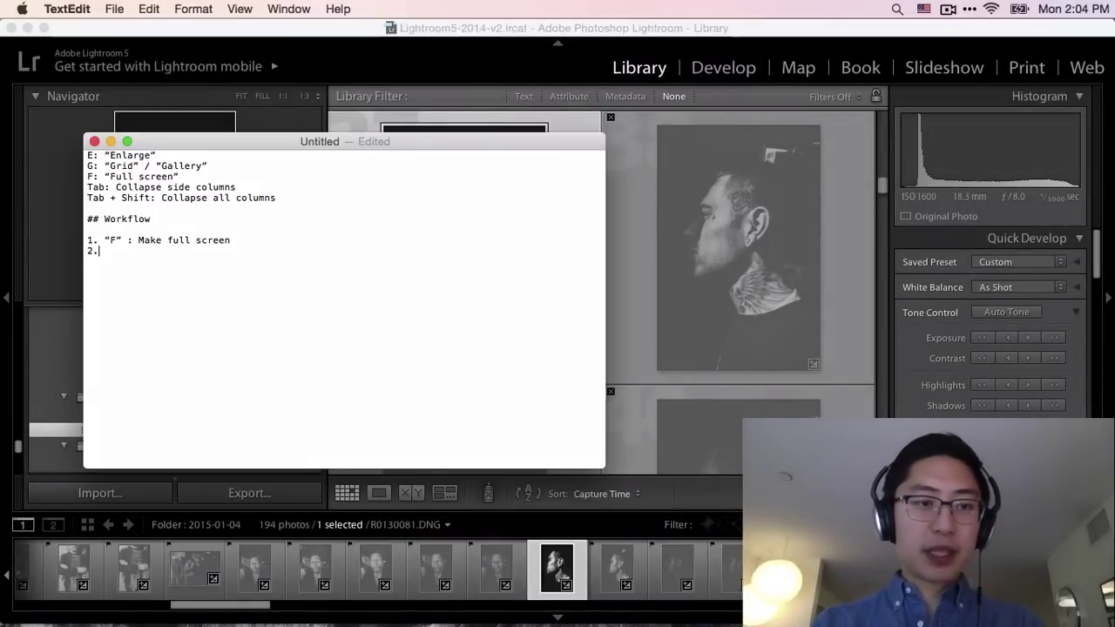
{"action": "type", "text": "Turn on the "}
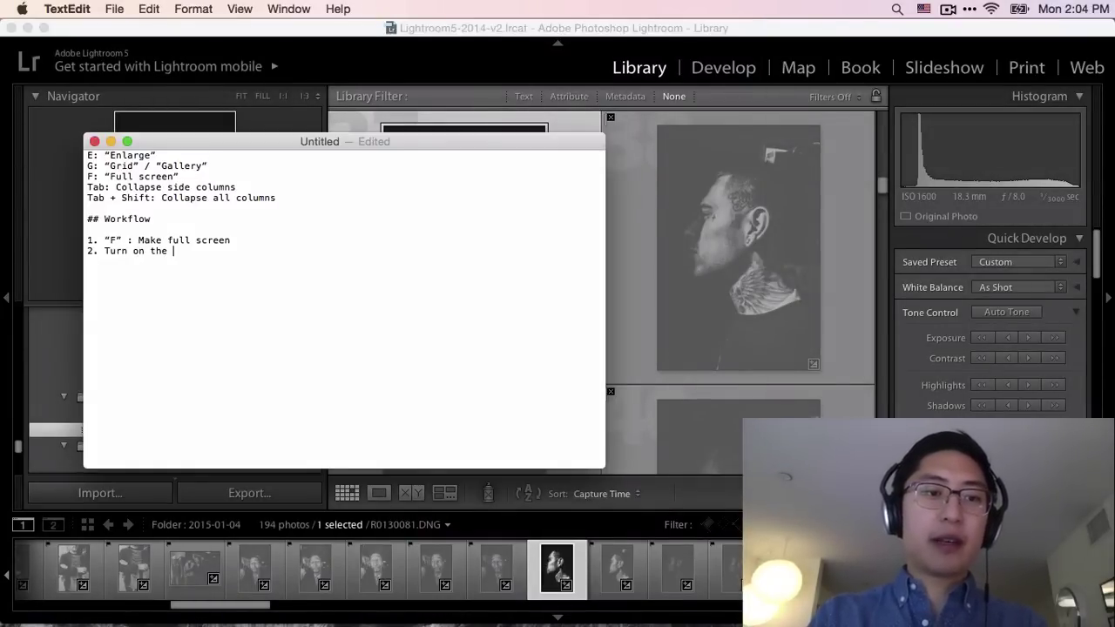
{"action": "type", "text": "“Caps lock” key"}
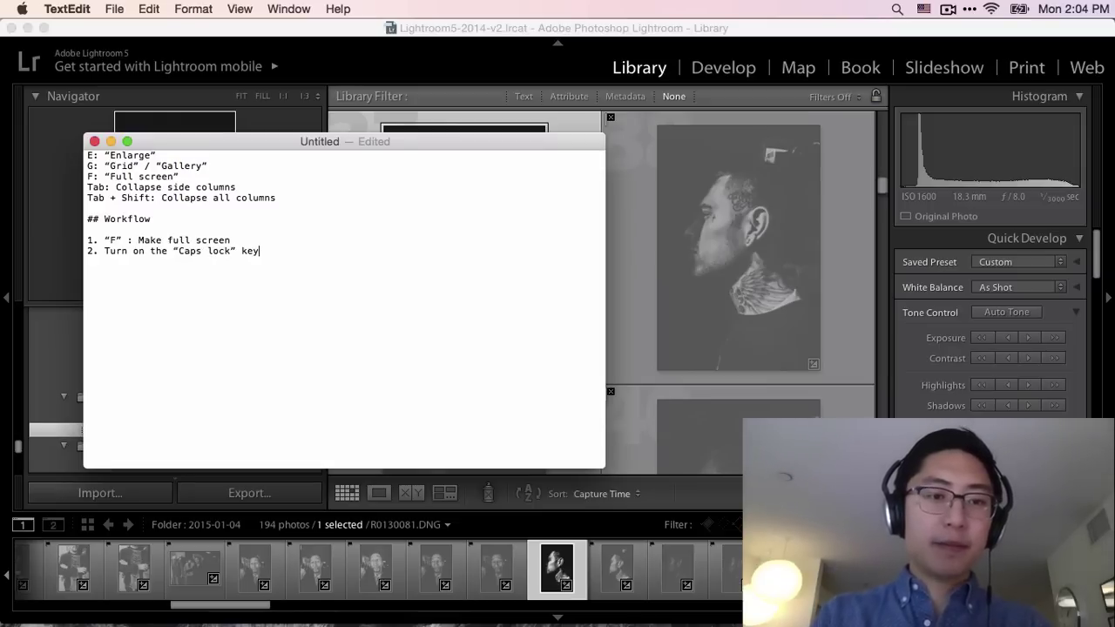
Step: Back in Lightroom, show the tattooed man's profile portrait full screen with F
{"action": "key", "text": "super+Tab"}
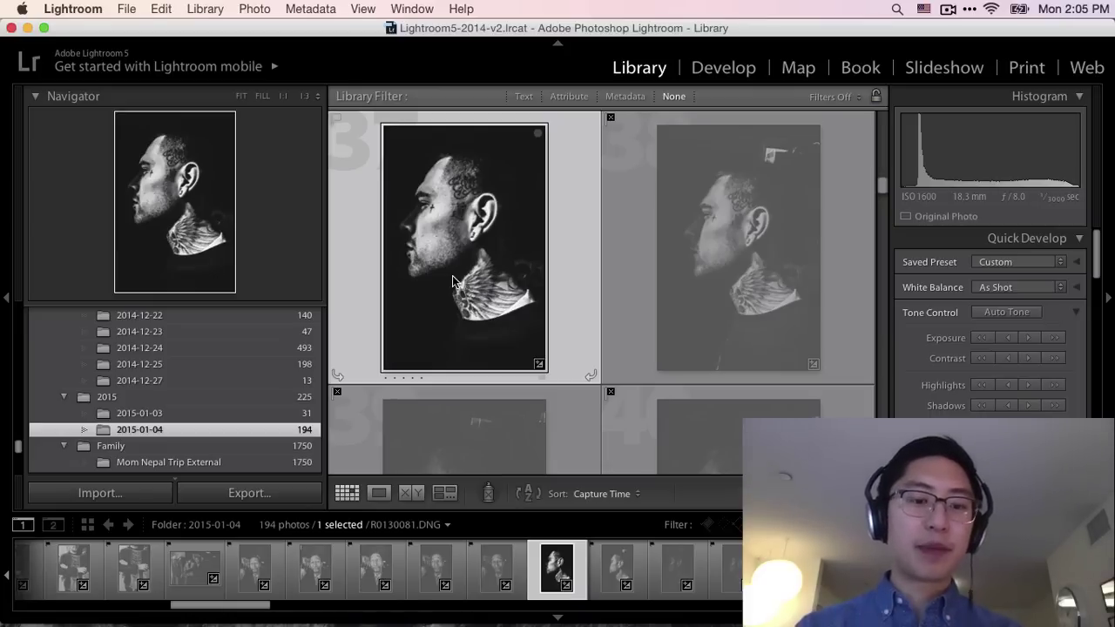
{"action": "key", "text": "super+Tab"}
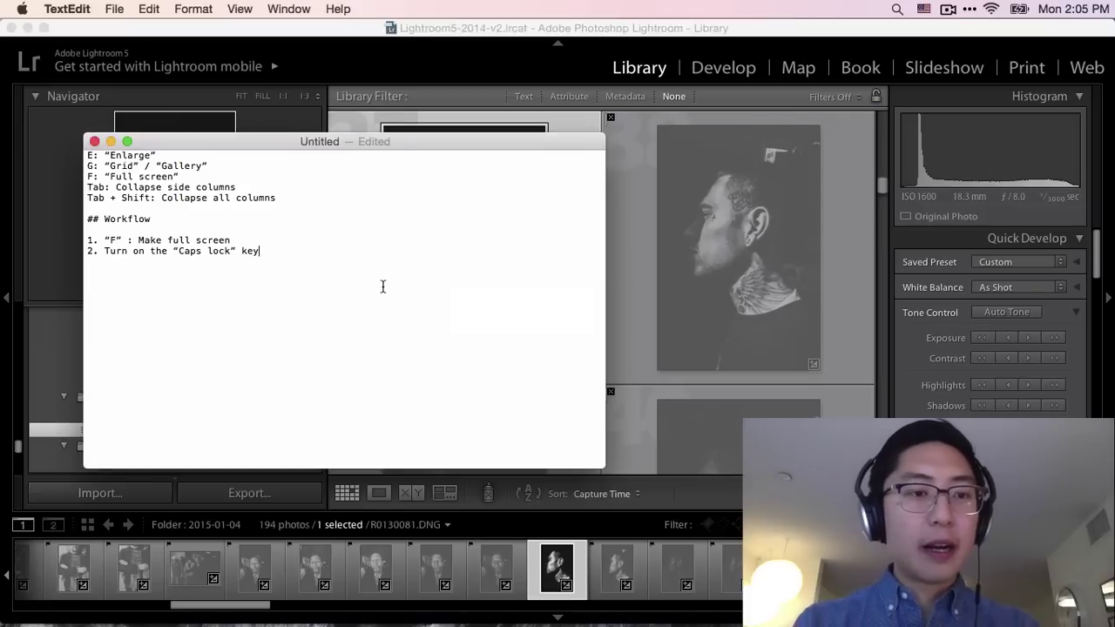
{"action": "key", "text": "super+Tab"}
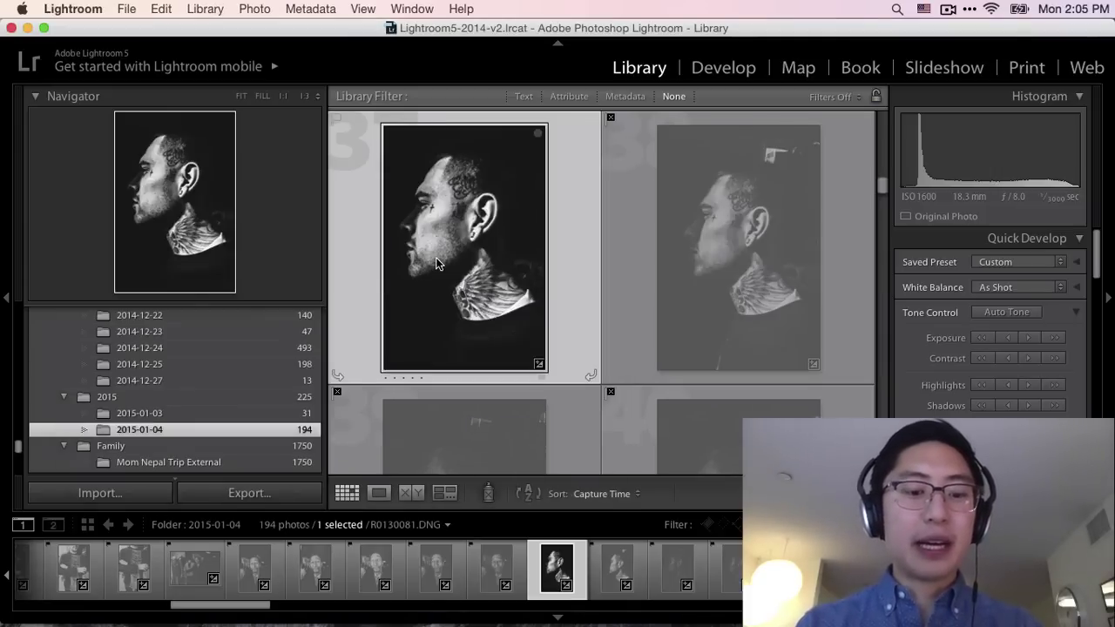
{"action": "key", "text": "f"}
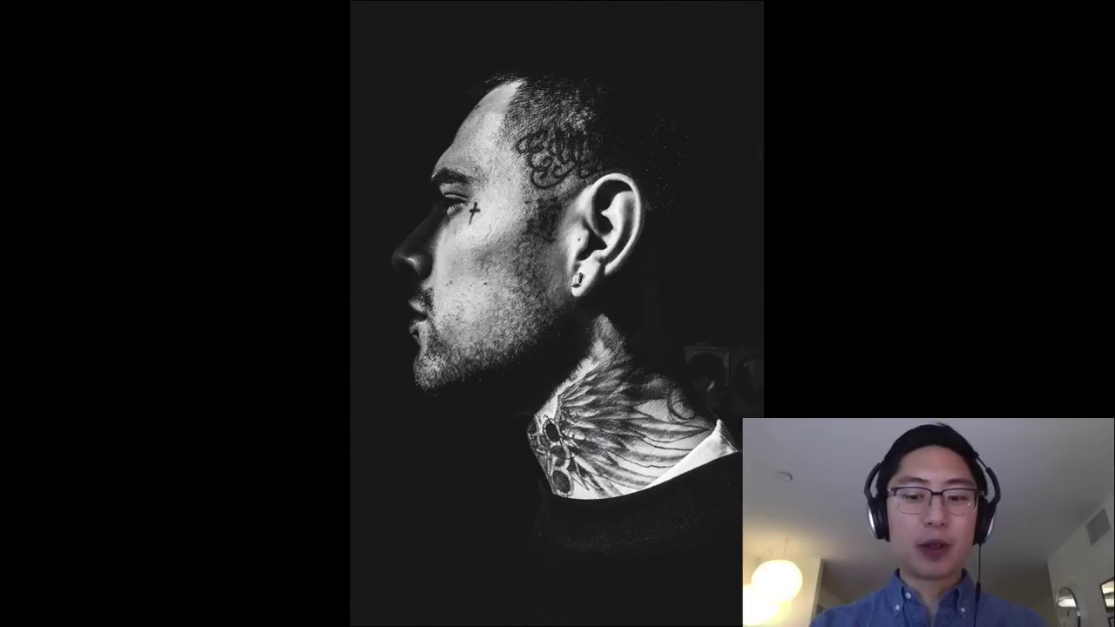
Step: Step through the next three portraits full screen, then exit back to the grid
{"action": "key", "text": "Right"}
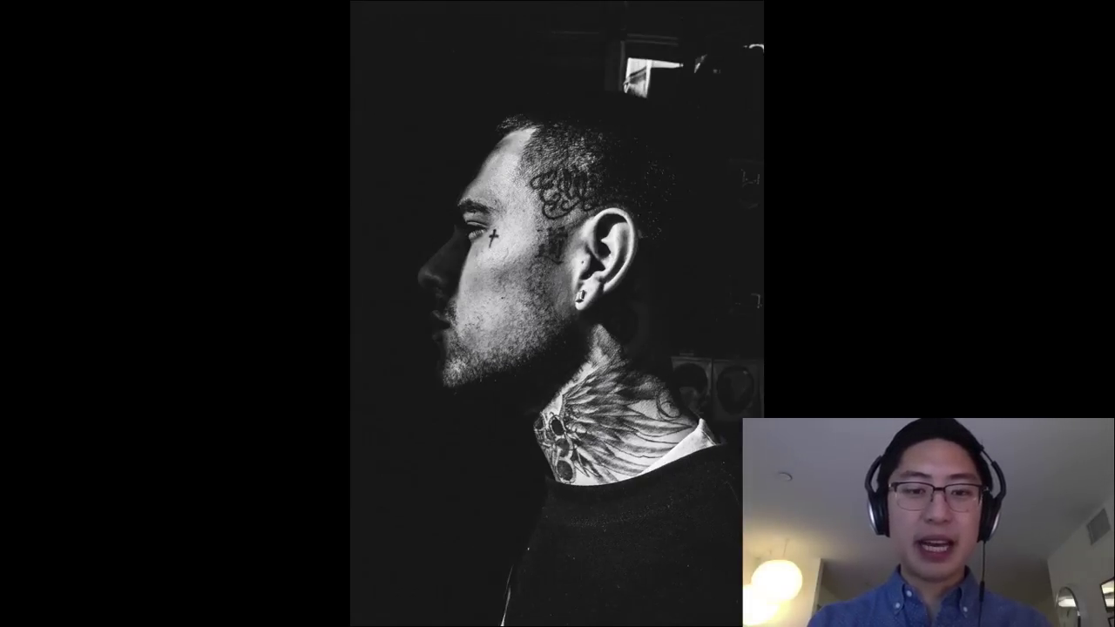
{"action": "key", "text": "Right"}
{"action": "key", "text": "Right"}
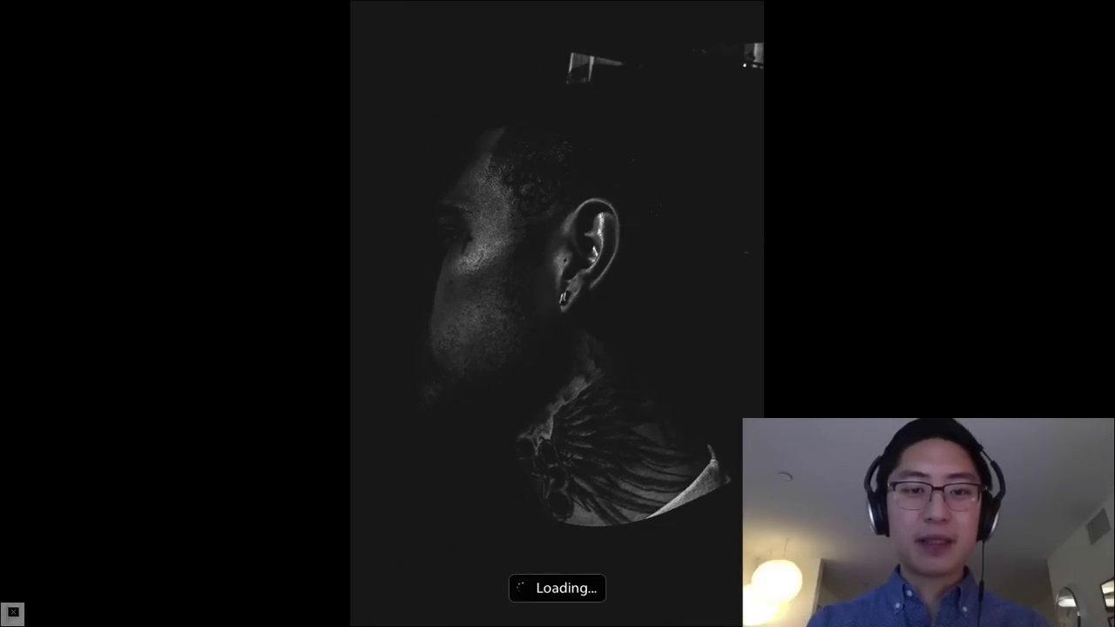
{"action": "key", "text": "Right"}
{"action": "key", "text": "Right"}
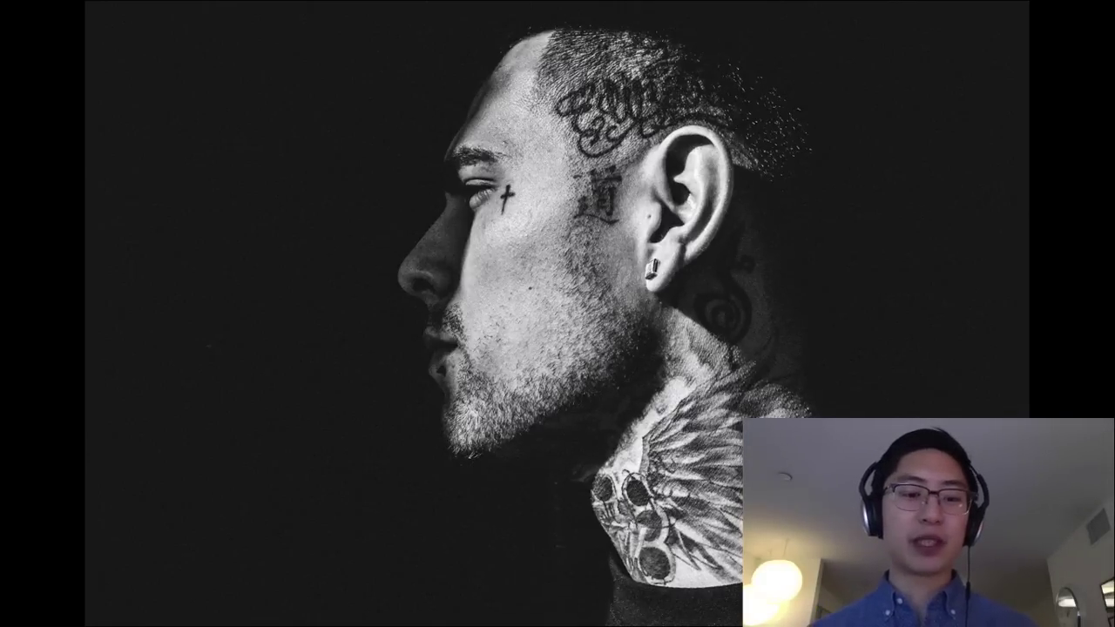
{"action": "key", "text": "Escape"}
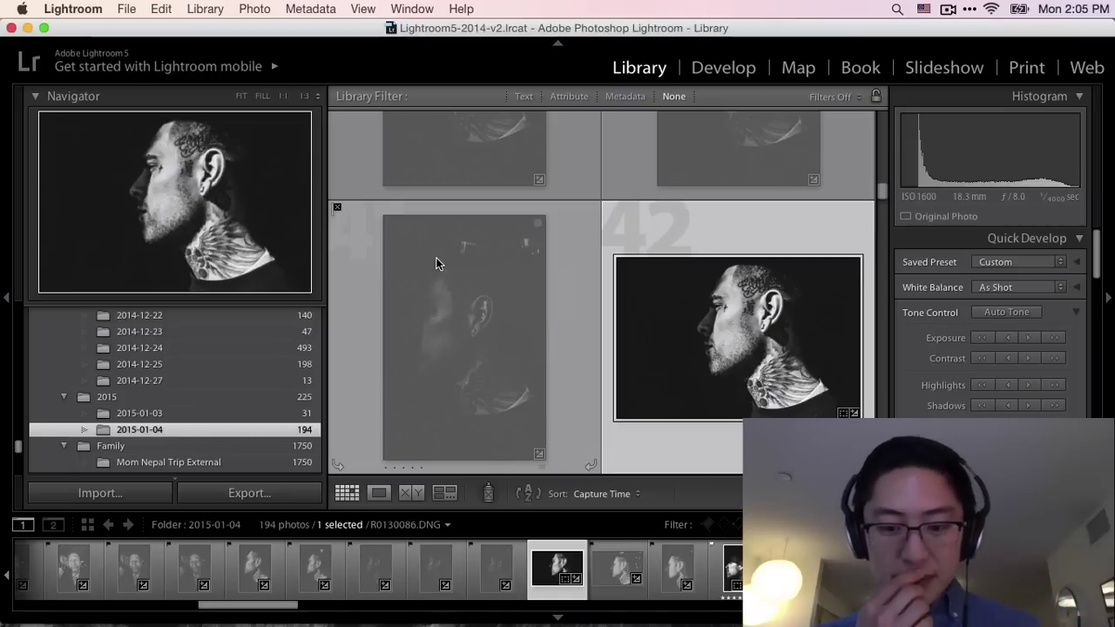
Step: Scroll up the Library grid and bring the TextEdit notes forward
{"action": "scroll", "coordinate": [619, 295], "scroll_direction": "up", "scroll_amount": 3}
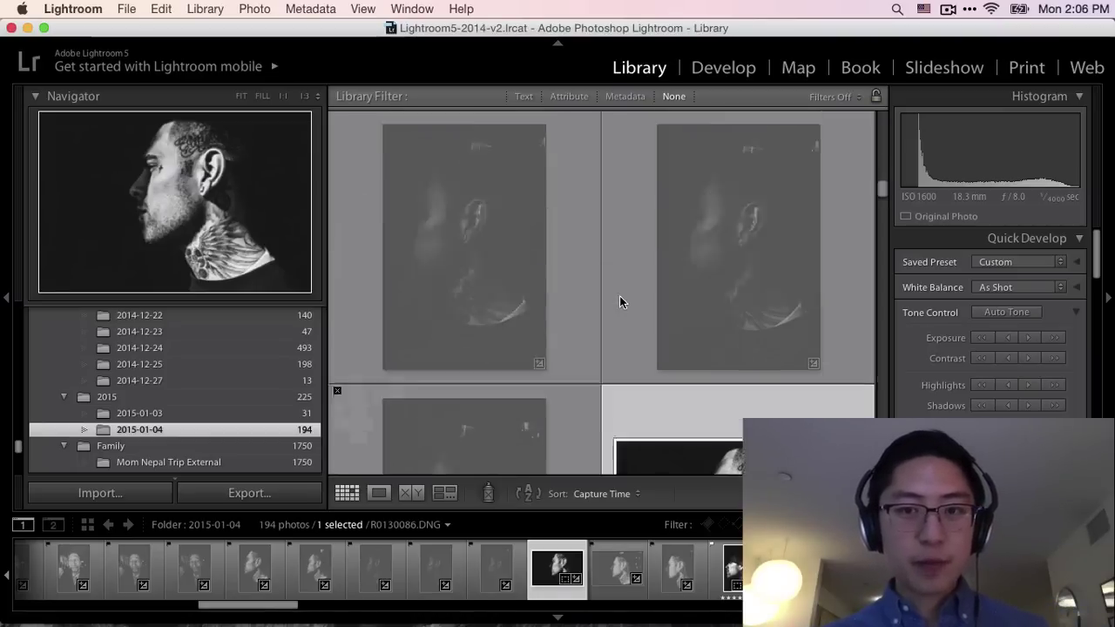
{"action": "scroll", "coordinate": [619, 296], "scroll_direction": "up", "scroll_amount": 5}
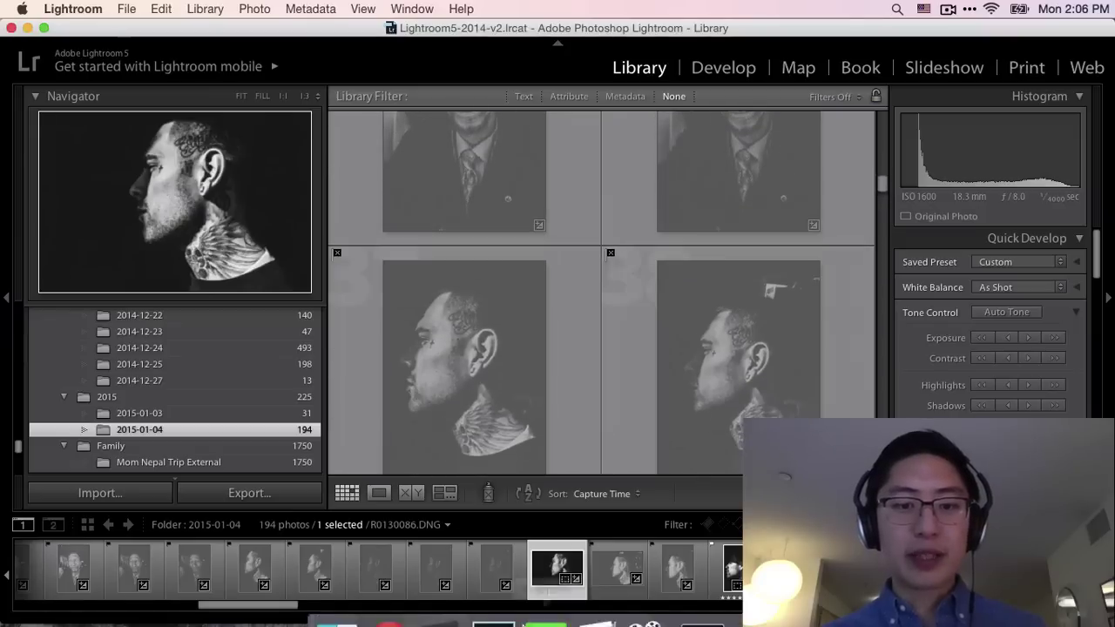
{"action": "left_click", "coordinate": [608, 596]}
Step: Add step '3. "P" or "X"' with indented 'P: Pick…' and 'X: Reject…' explanation lines
{"action": "key", "text": "Return"}
{"action": "type", "text": "3"}
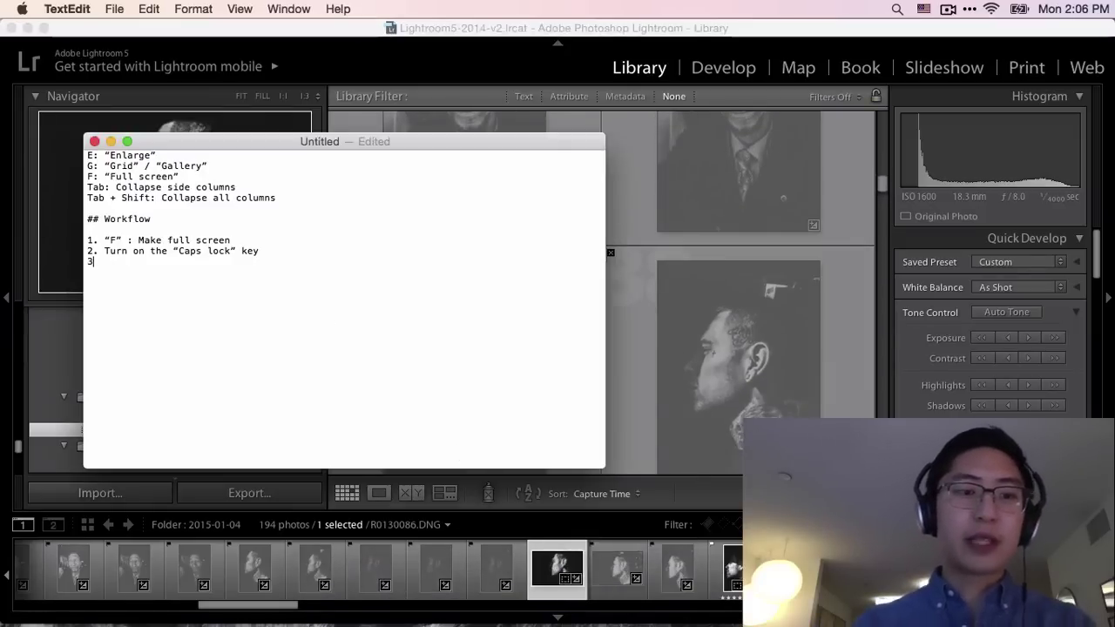
{"action": "type", "text": ". \"P\" or \""}
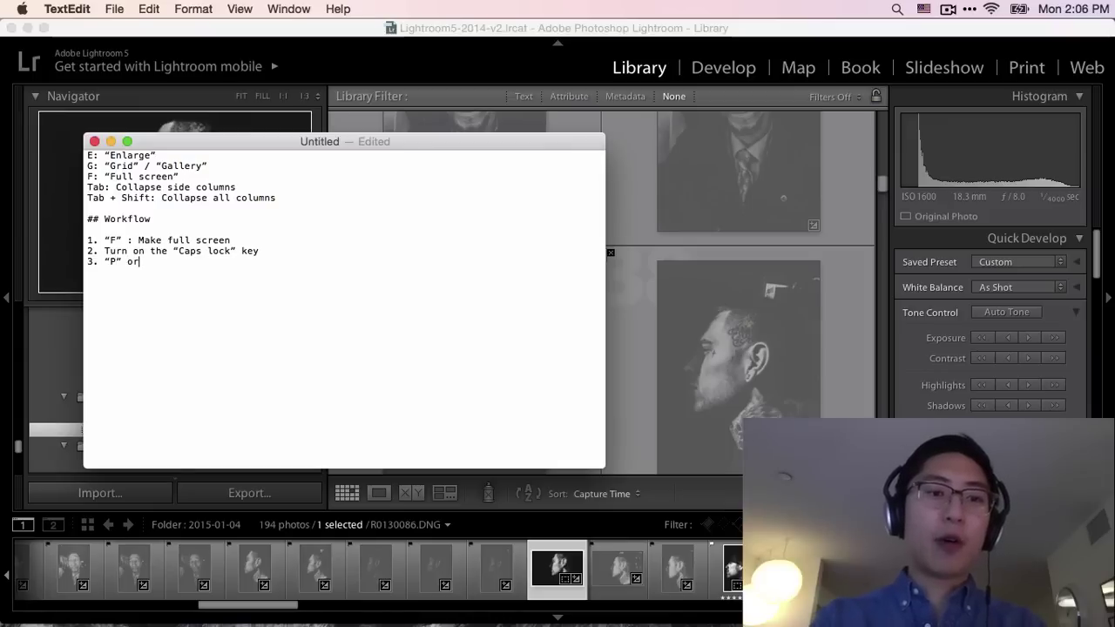
{"action": "type", "text": "X\""}
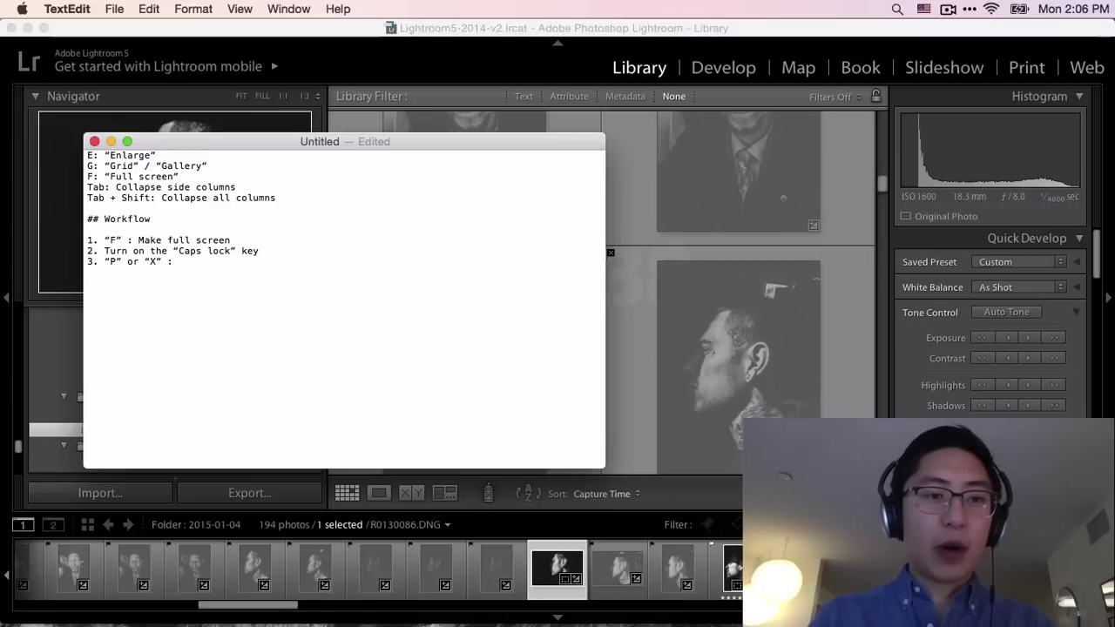
{"action": "key", "text": "Return"}
{"action": "key", "text": "Tab"}
{"action": "type", "text": "P: "}
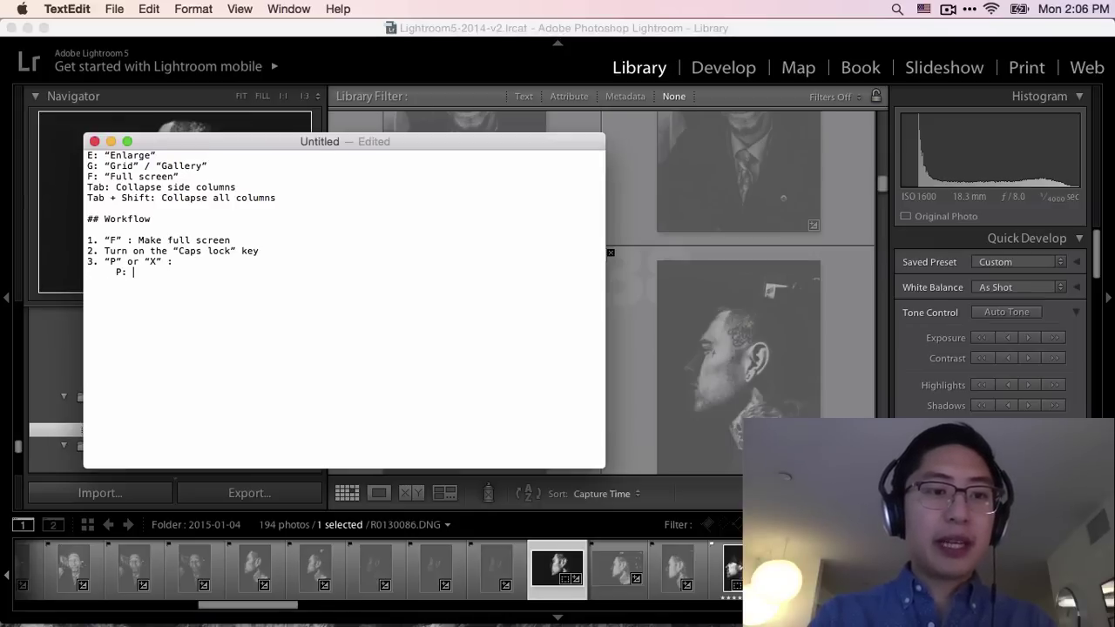
{"action": "type", "text": "Pick (if y"}
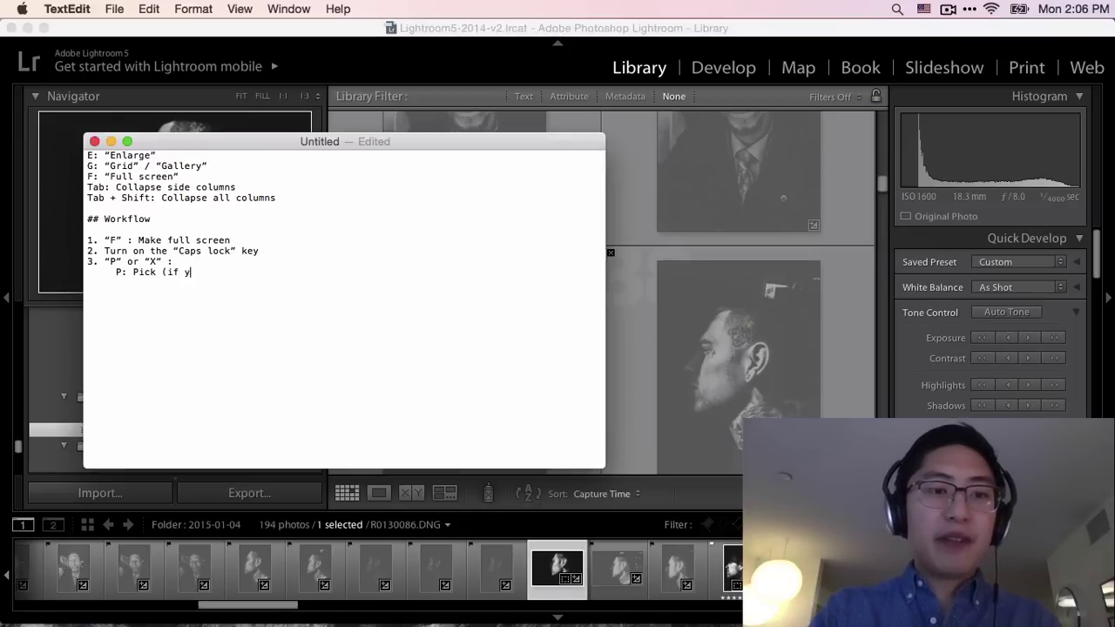
{"action": "type", "text": "ou think it is a"}
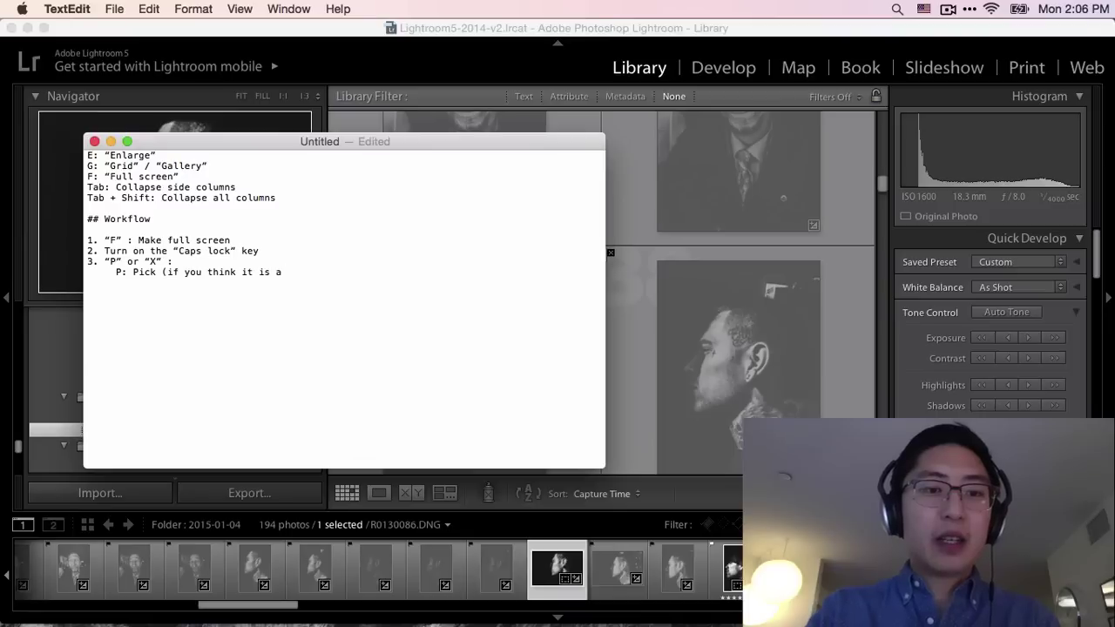
{"action": "type", "text": " good shot)"}
{"action": "key", "text": "Return"}
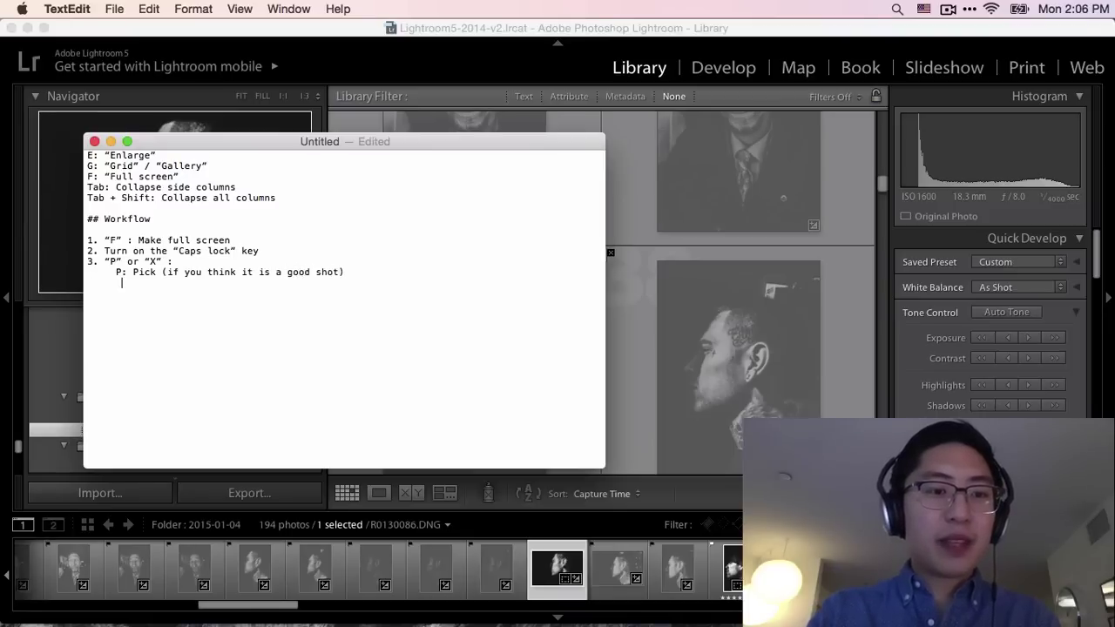
{"action": "type", "text": "X: Re"}
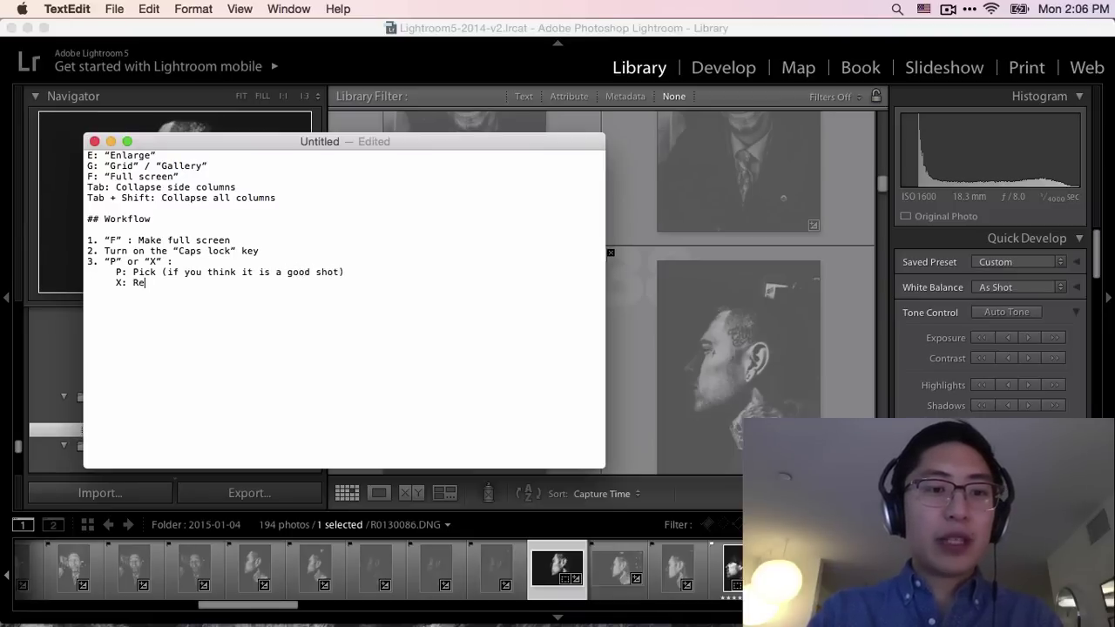
{"action": "type", "text": "ject (if you t"}
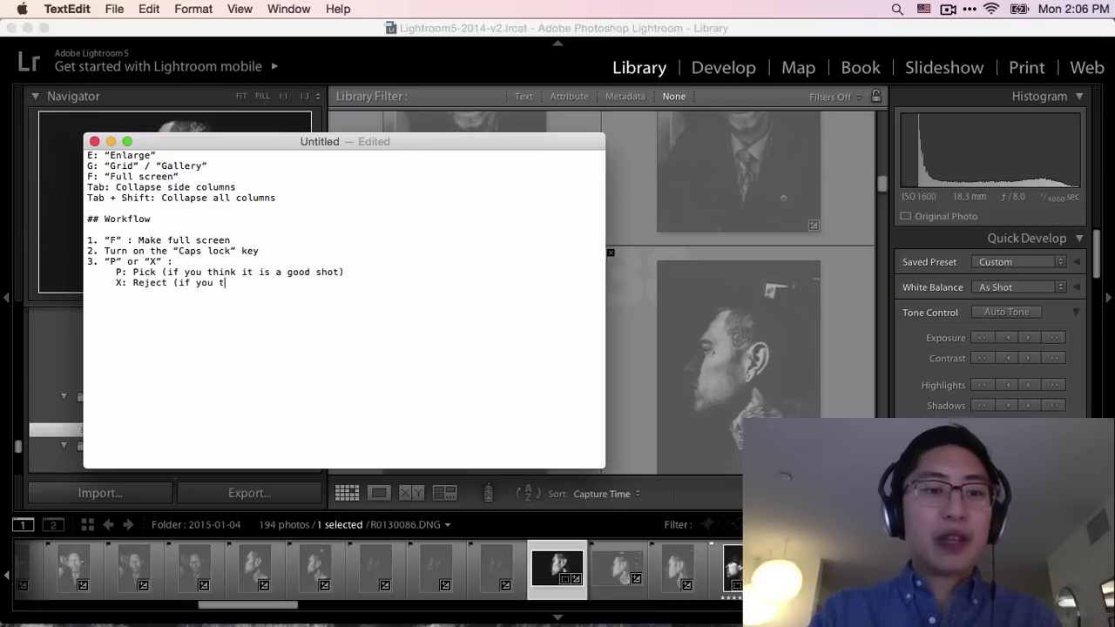
{"action": "type", "text": "hink it is a bad shot"}
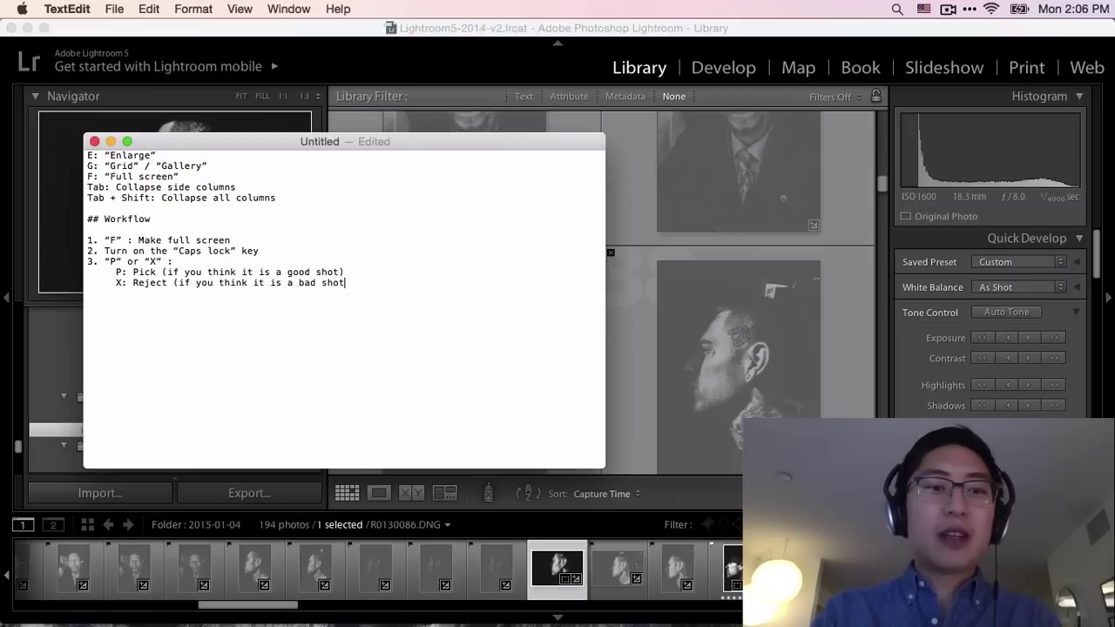
{"action": "type", "text": " or a 'Maybe"}
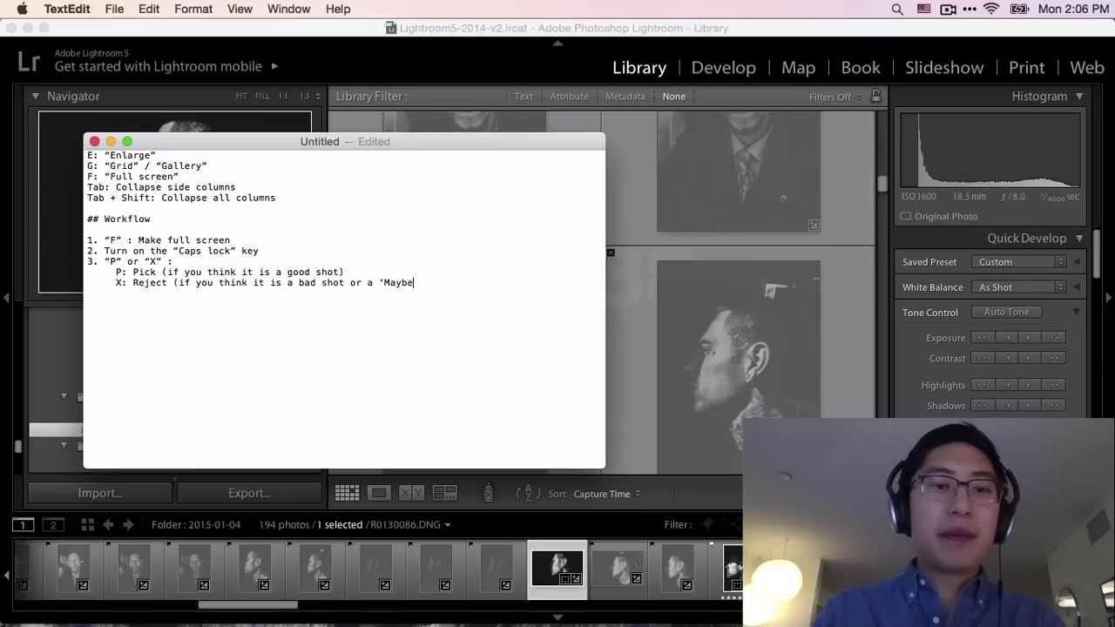
{"action": "type", "text": "' shot)"}
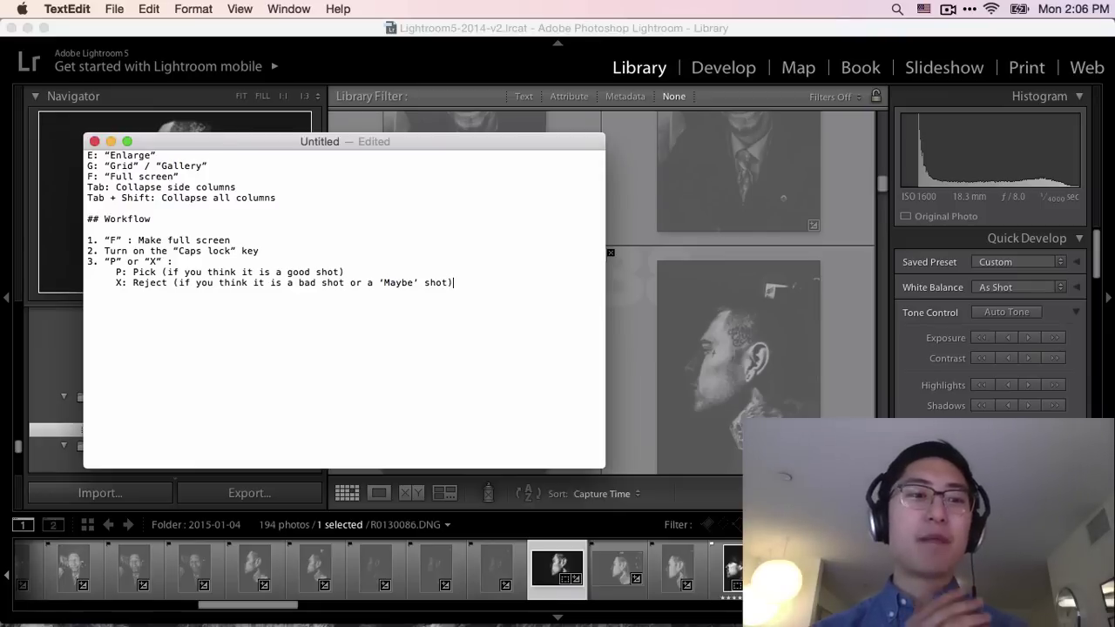
Step: Add 'When in doubt, ditch', 5-10% to the Pick line and 90% to the Reject line
{"action": "type", "text": ": “"}
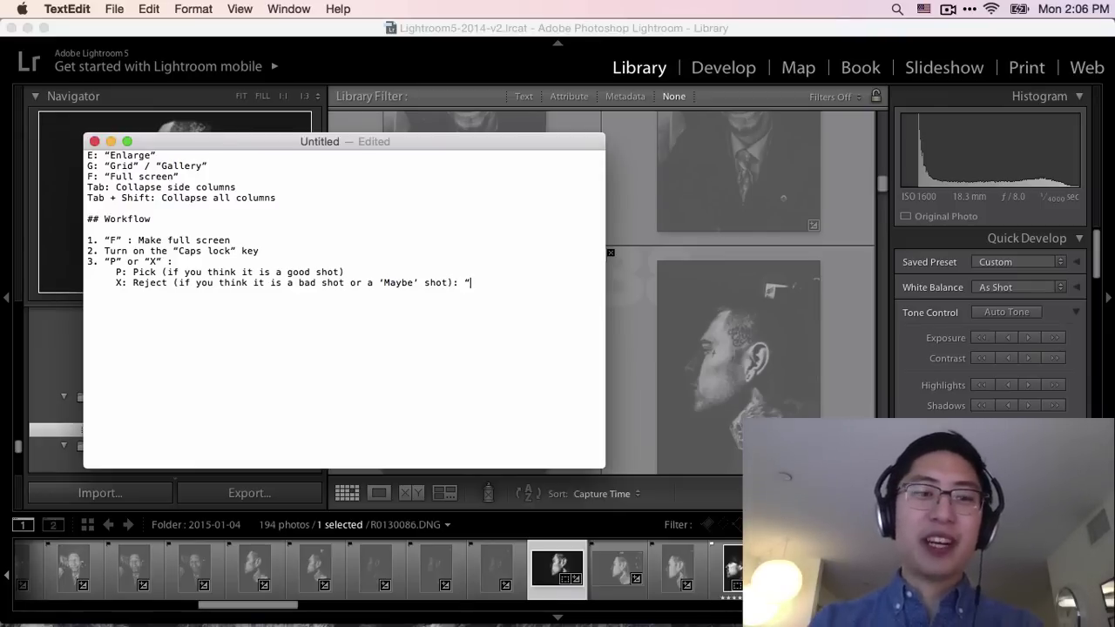
{"action": "type", "text": "When in doubt, ditch”"}
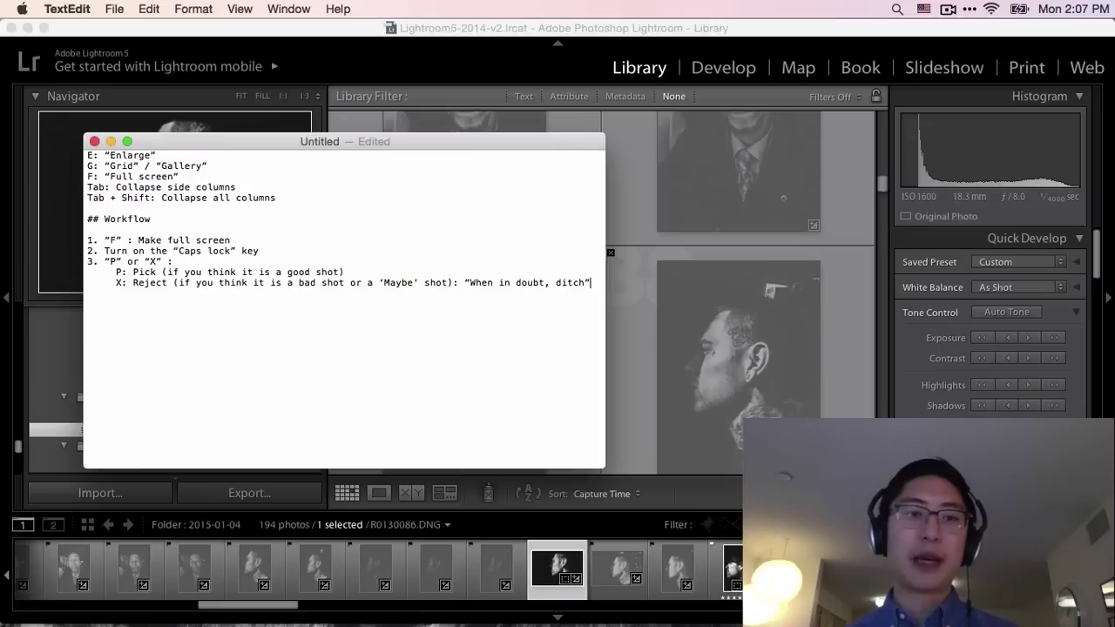
{"action": "left_click", "coordinate": [346, 272]}
{"action": "type", "text": ": "}
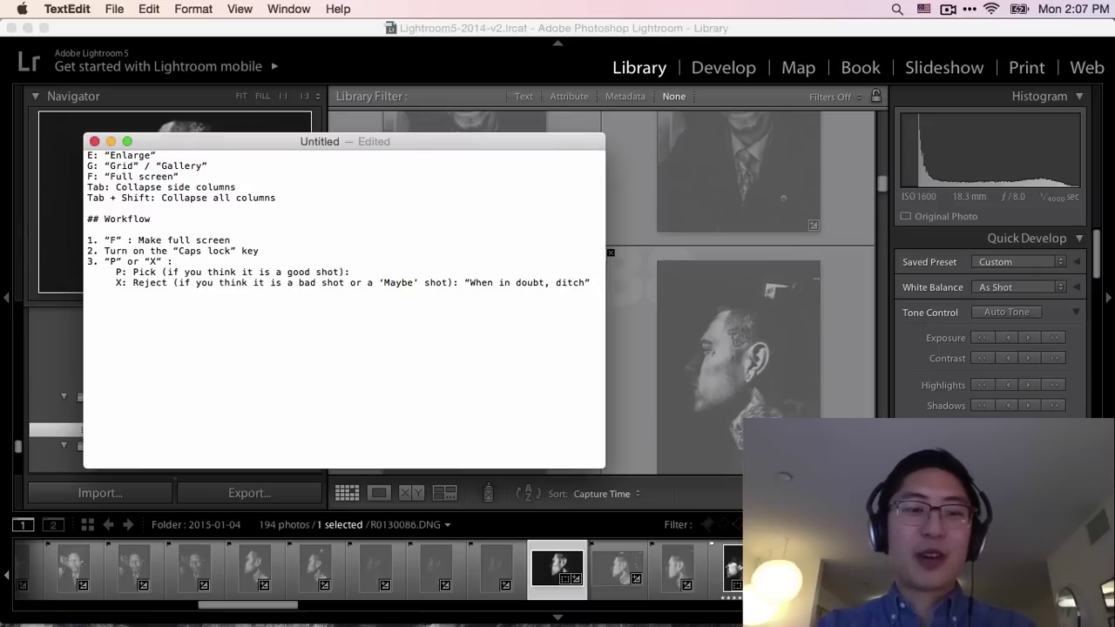
{"action": "type", "text": "5-10%"}
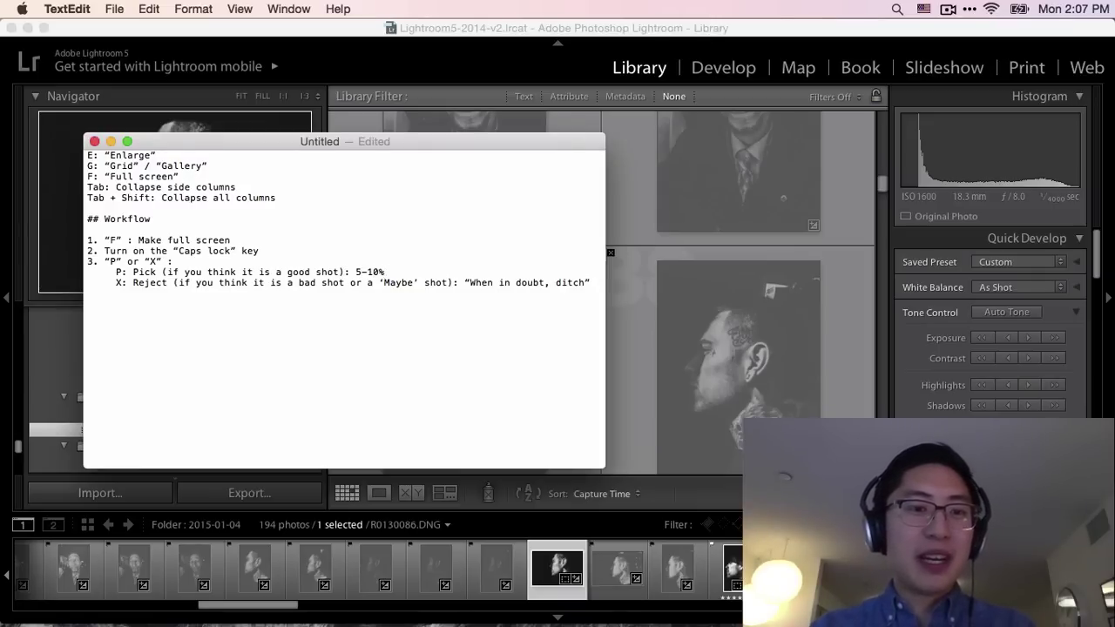
{"action": "left_click", "coordinate": [585, 283]}
{"action": "type", "text": ":” "}
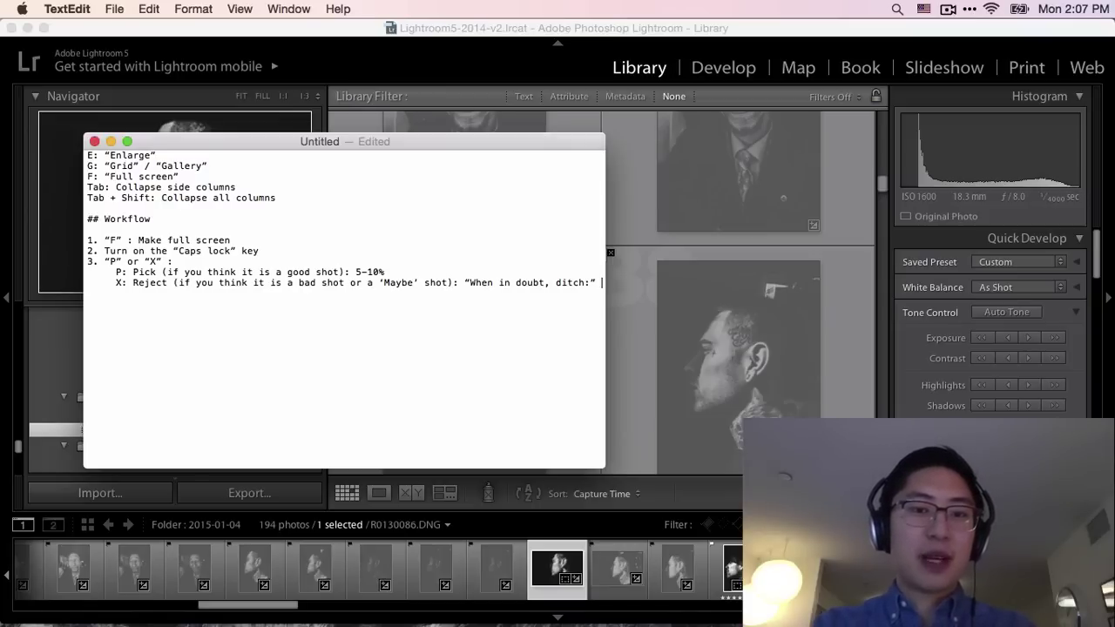
{"action": "type", "text": "90%"}
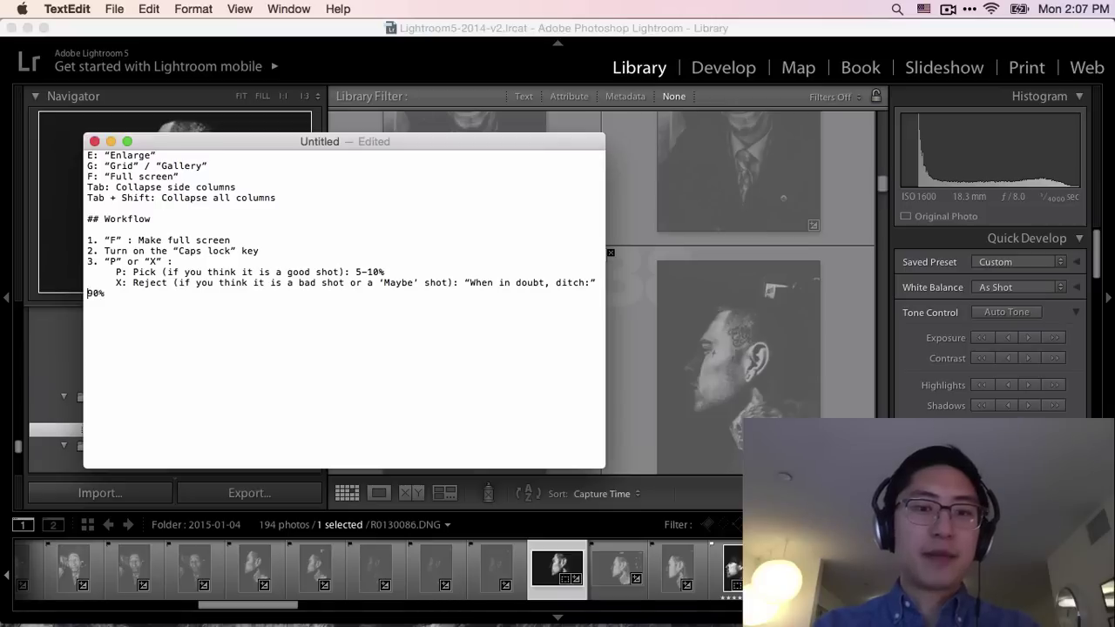
{"action": "key", "text": "BackSpace"}
Step: Widen the notes window and open a new indented line below the workflow steps
{"action": "left_click_drag", "start_coordinate": [605, 468], "coordinate": [633, 470]}
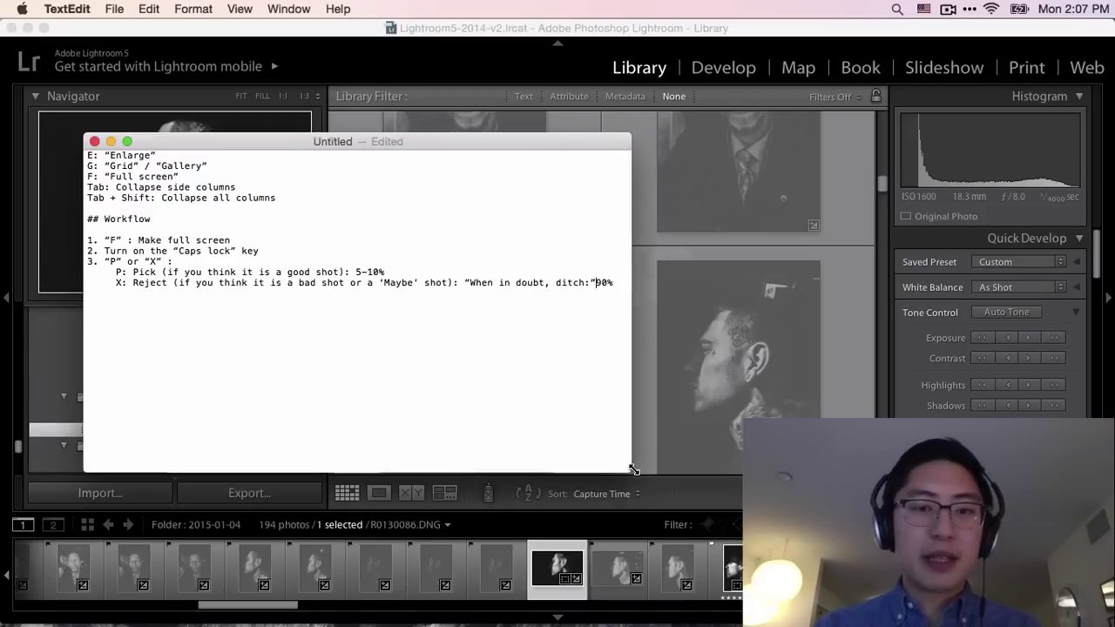
{"action": "key", "text": "Return"}
{"action": "key", "text": "Tab"}
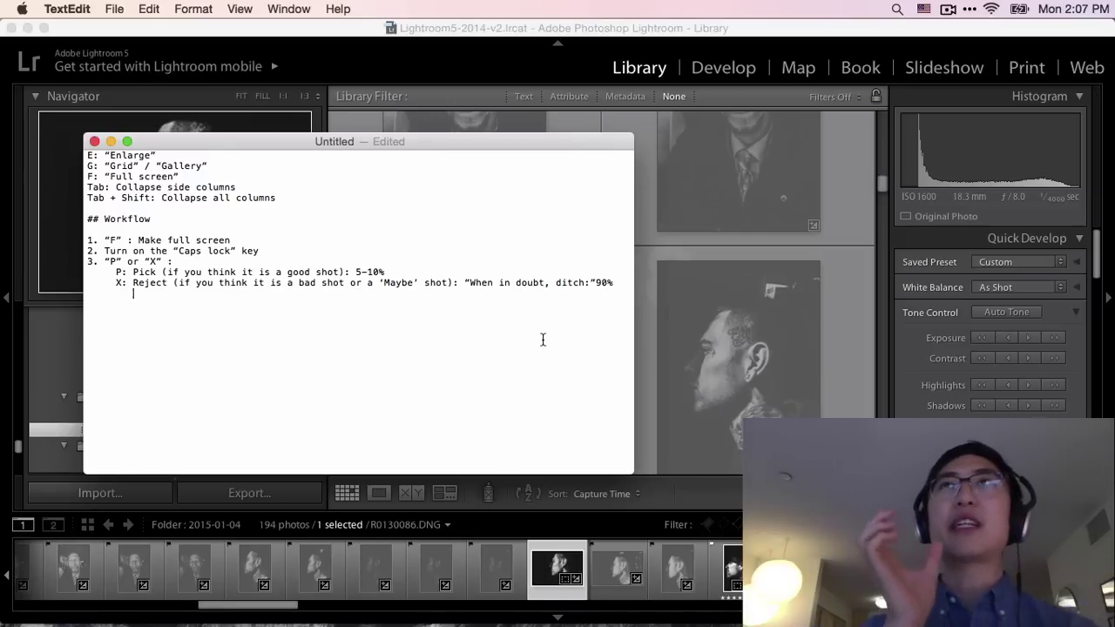
{"action": "key", "text": "Return"}
{"action": "key", "text": "Tab"}
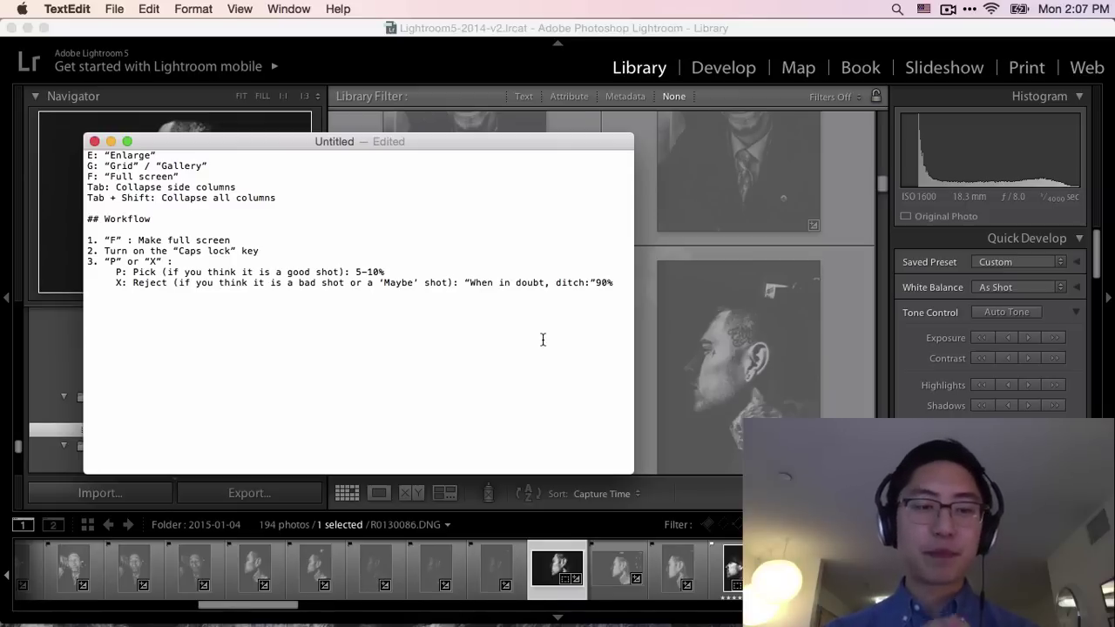
{"action": "triple_click", "coordinate": [141, 241]}
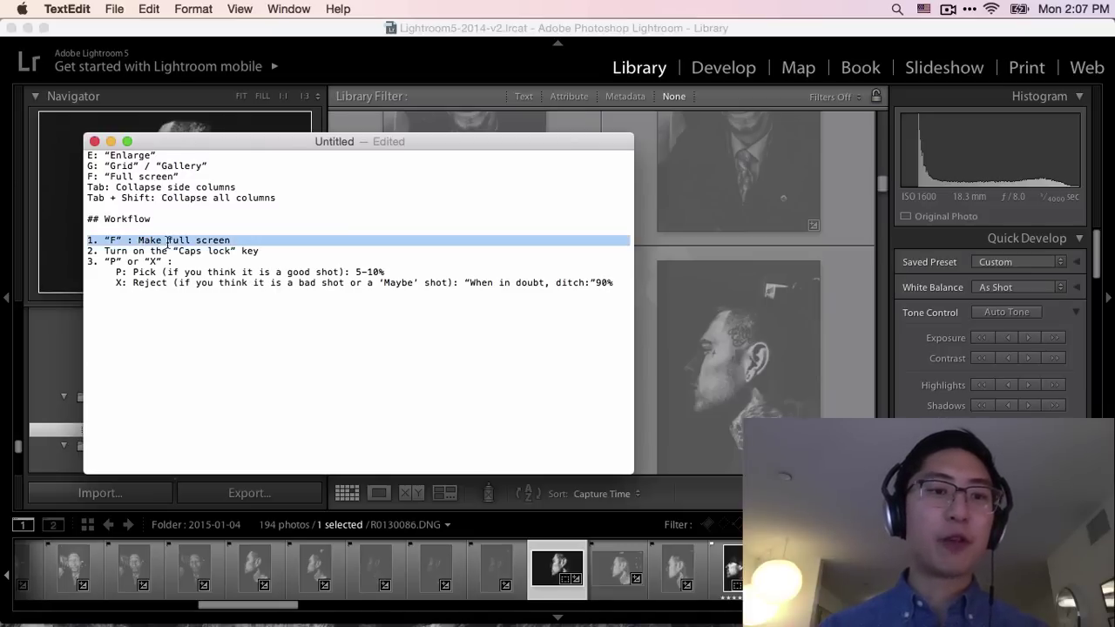
{"action": "triple_click", "coordinate": [167, 248]}
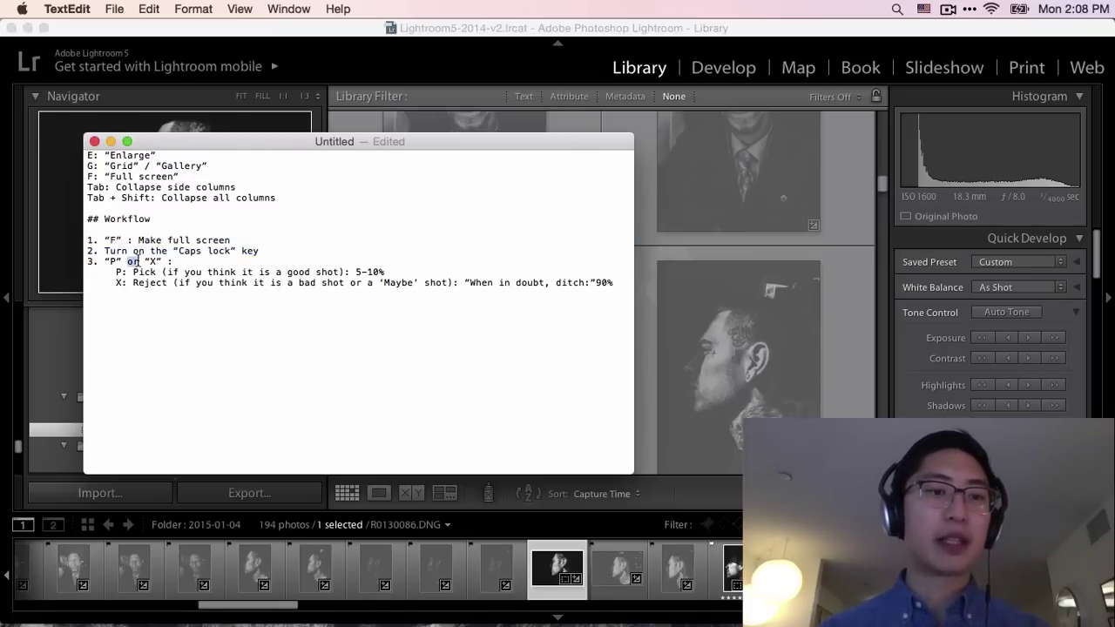
{"action": "triple_click", "coordinate": [137, 261]}
{"action": "left_click", "coordinate": [188, 297]}
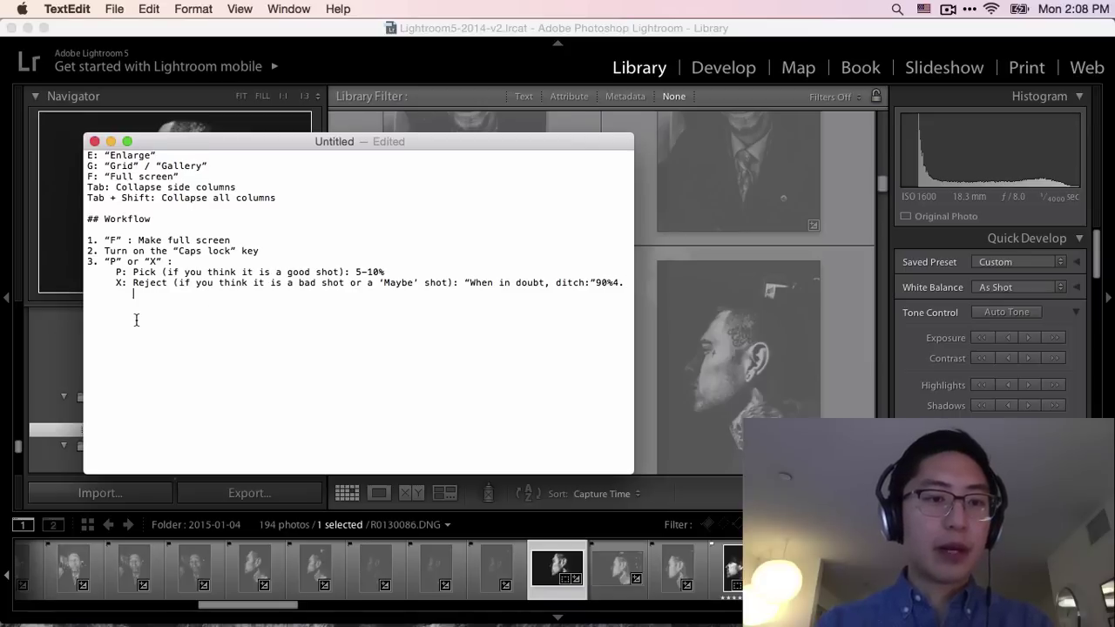
Step: Type step 4, 'Go through all of the photos', and switch back to Lightroom
{"action": "type", "text": "4. “"}
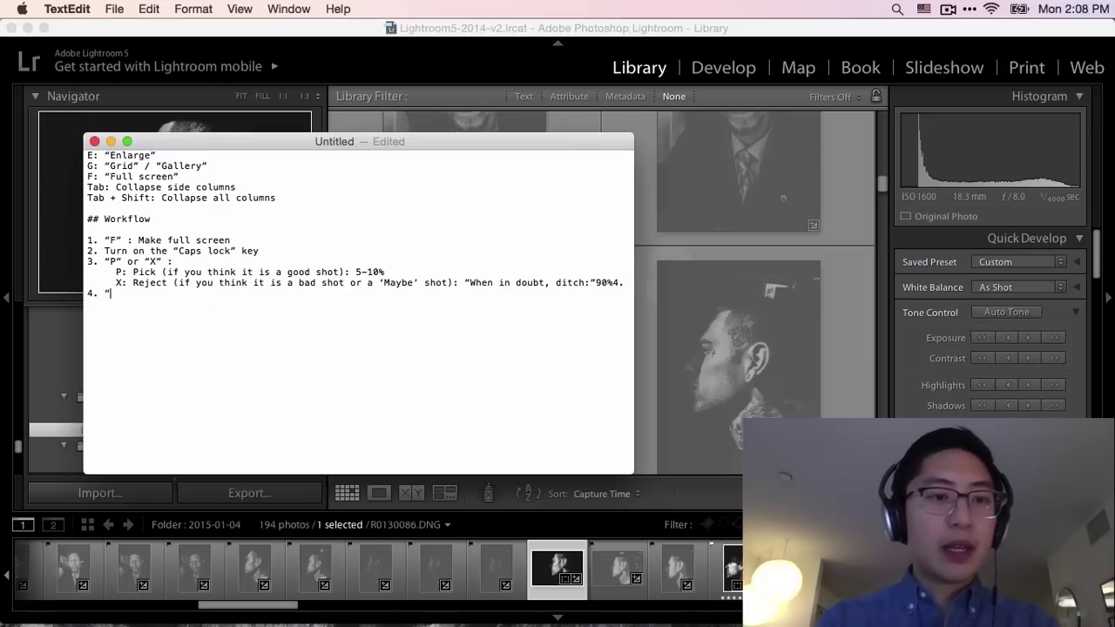
{"action": "key", "text": "BackSpace"}
{"action": "type", "text": "Go through "}
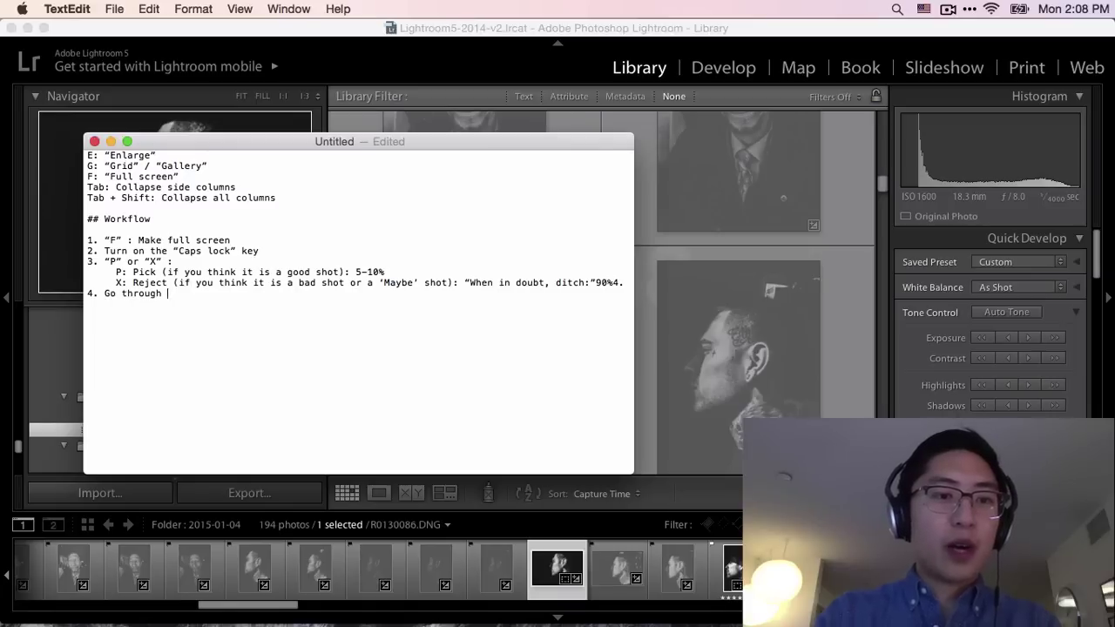
{"action": "type", "text": "all of the photos"}
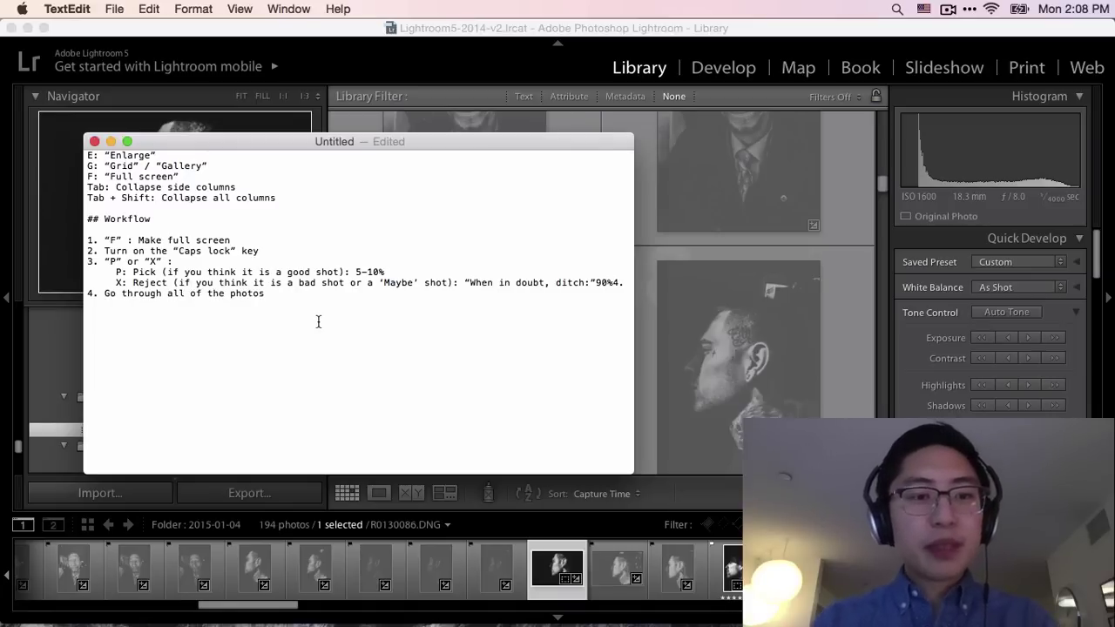
{"action": "key", "text": "super+Tab"}
{"action": "scroll", "coordinate": [512, 340], "scroll_direction": "down", "scroll_amount": 2}
Step: Step through the tattooed-man portraits full screen, rating one five stars and rejecting five
{"action": "left_click", "coordinate": [445, 339]}
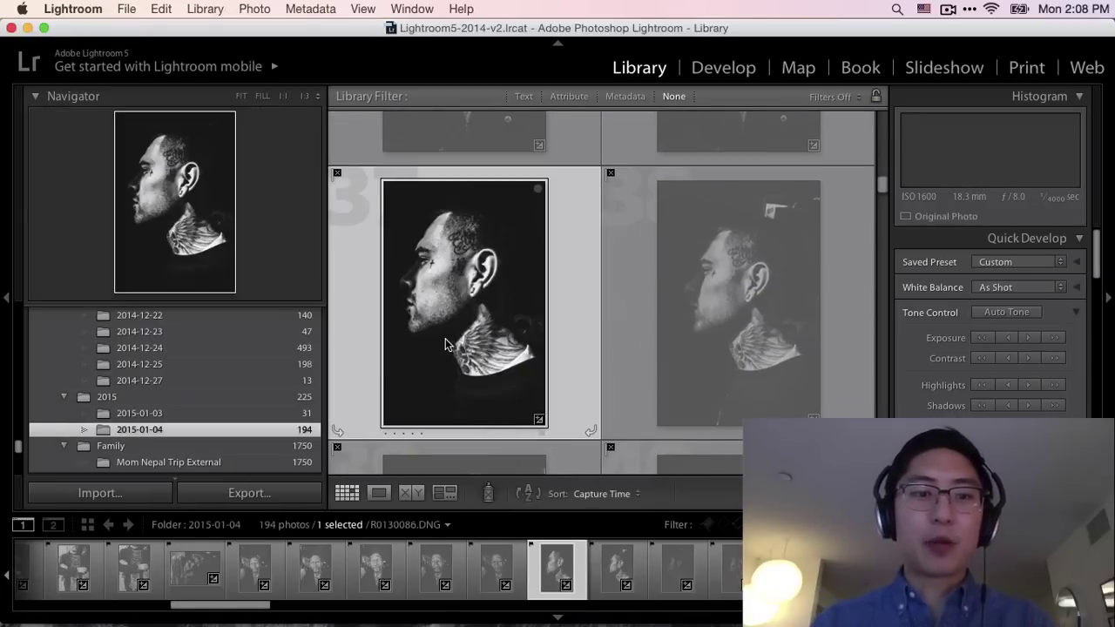
{"action": "key", "text": "f"}
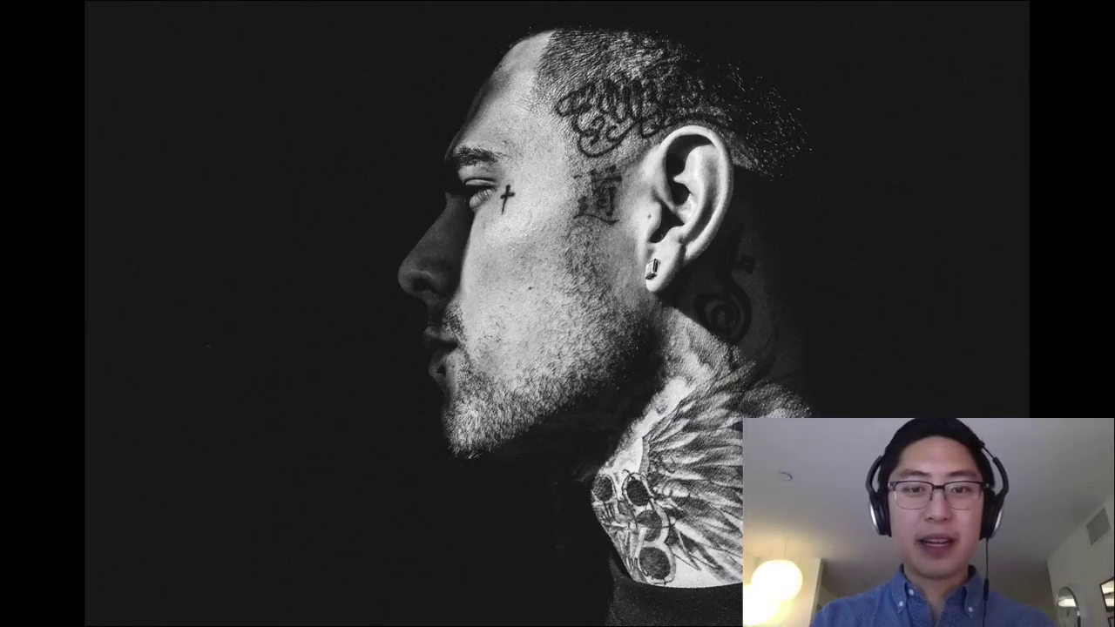
{"action": "key", "text": "Right"}
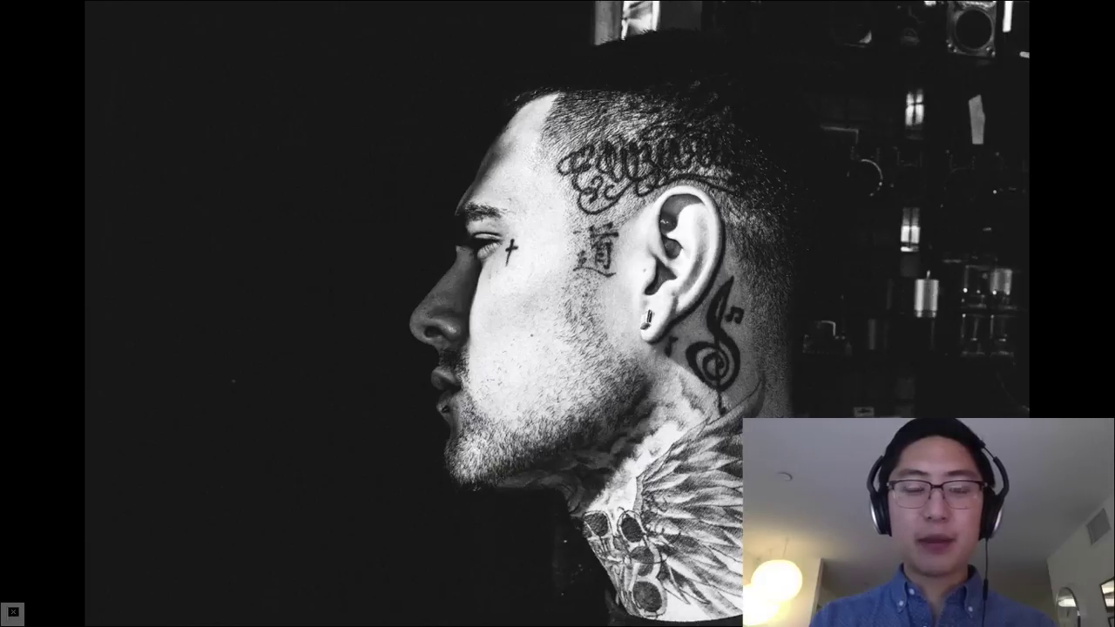
{"action": "key", "text": "Right"}
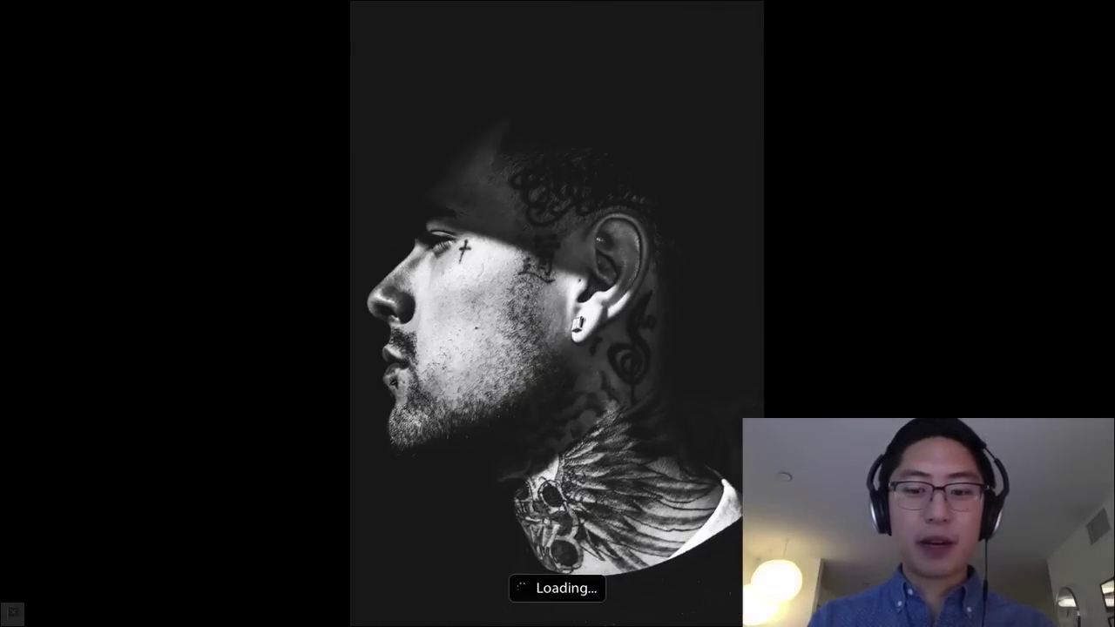
{"action": "key", "text": "Right"}
{"action": "key", "text": "Right"}
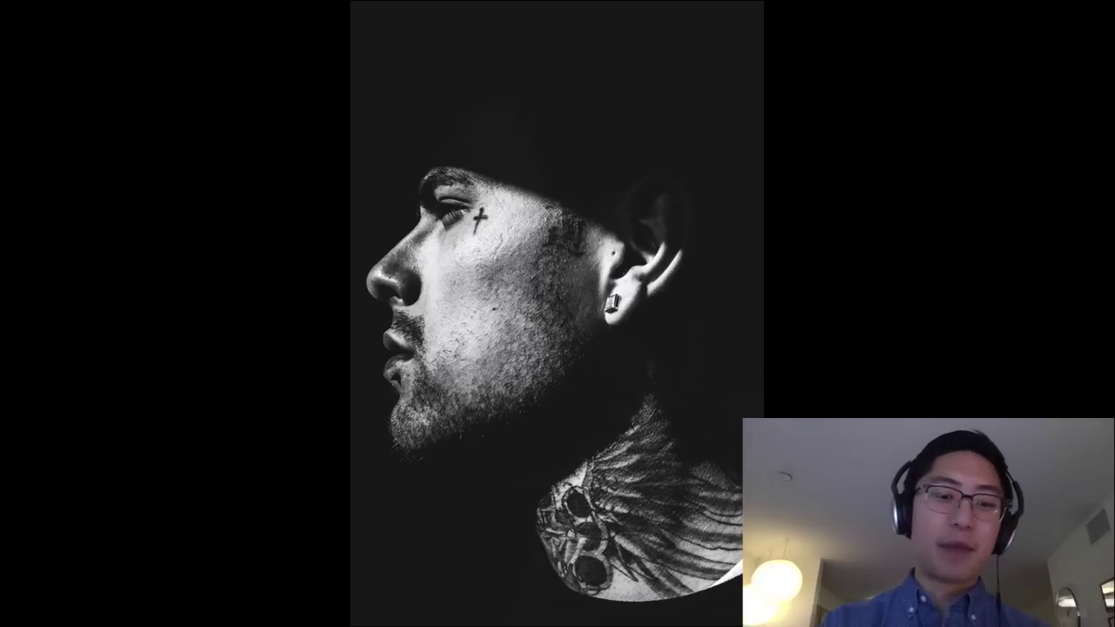
{"action": "key", "text": "5"}
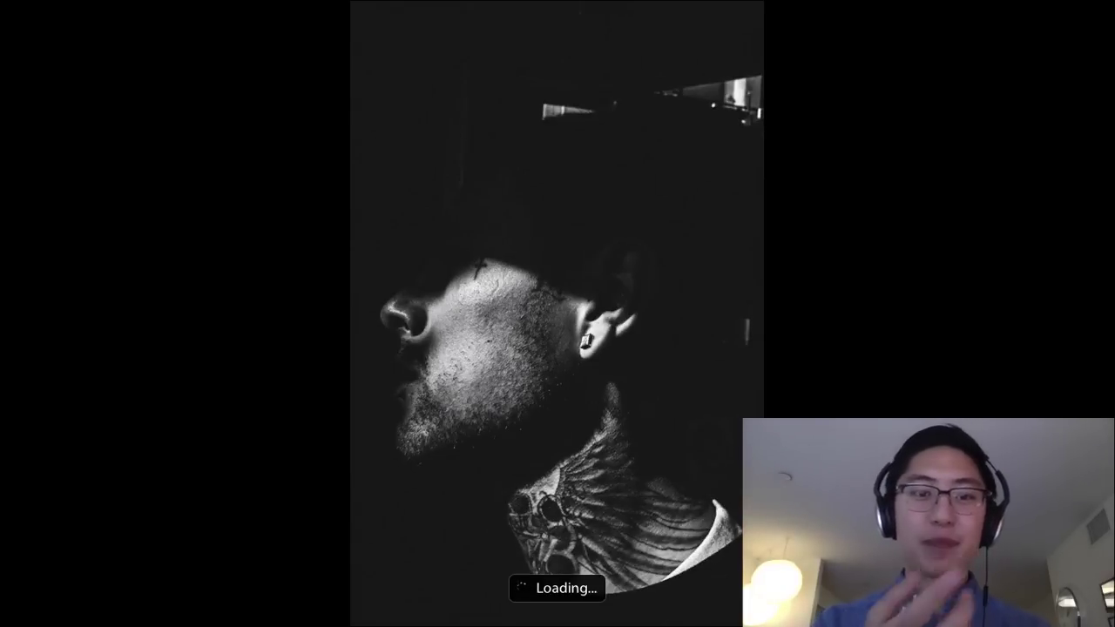
{"action": "key", "text": "x"}
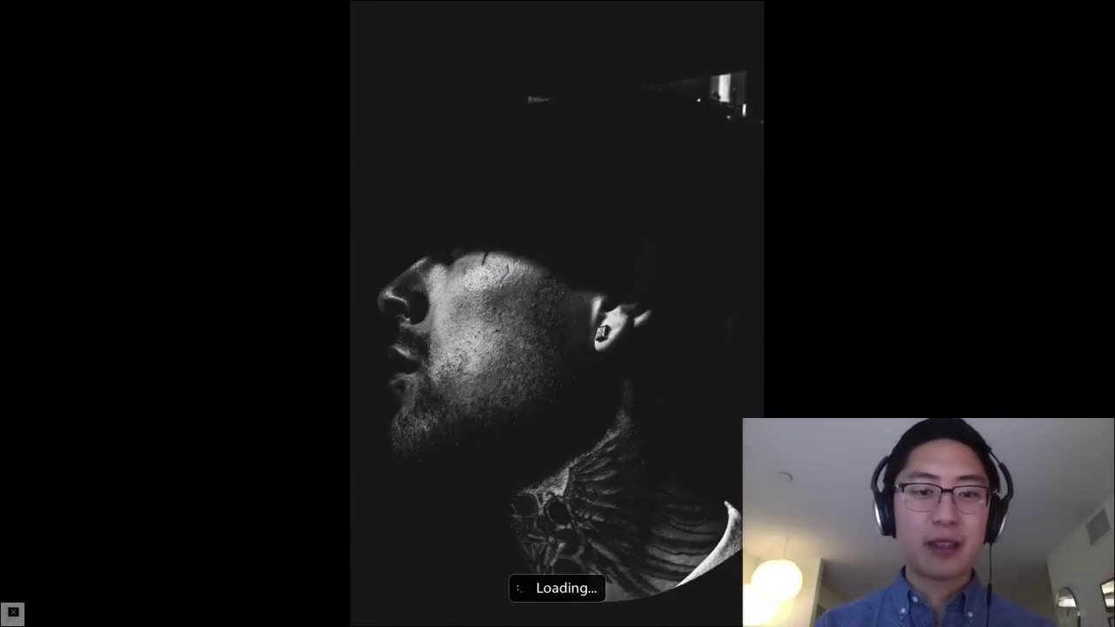
{"action": "key", "text": "x"}
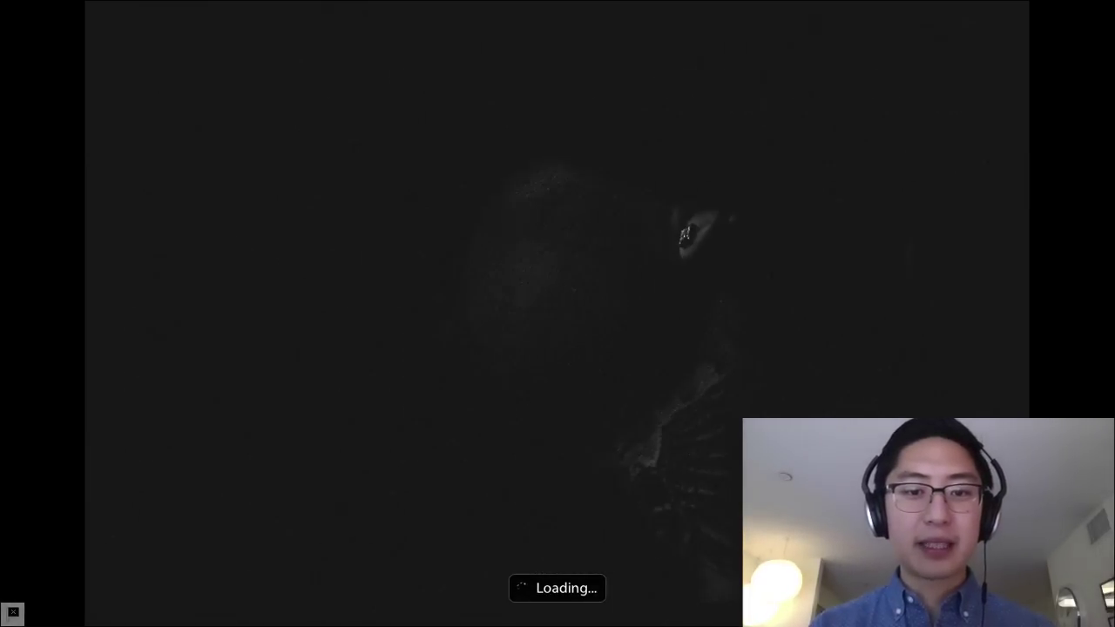
{"action": "key", "text": "x"}
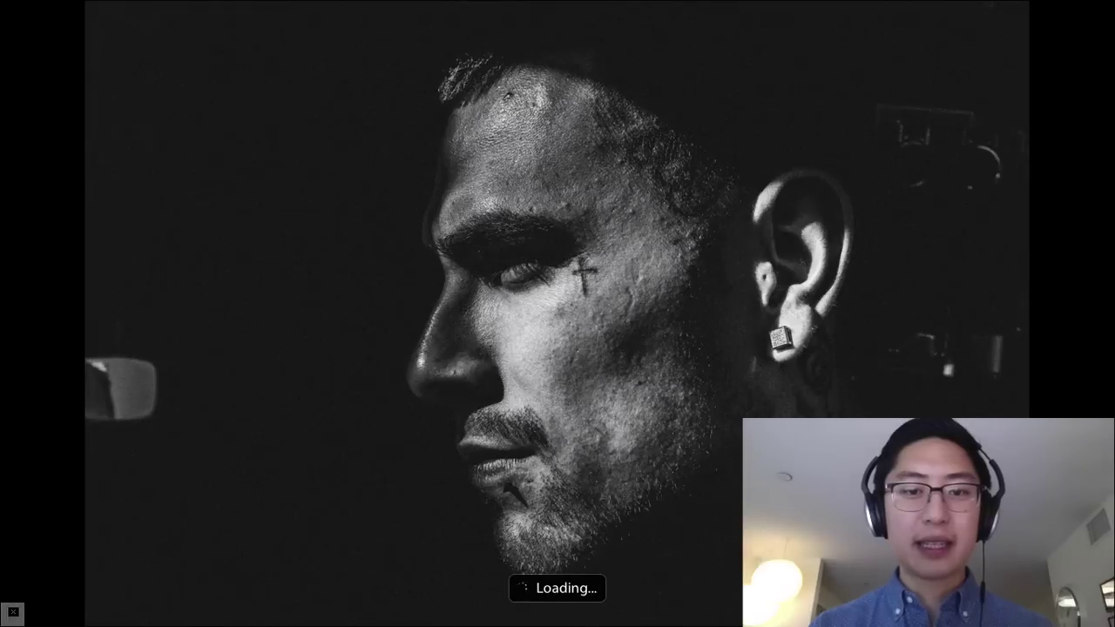
{"action": "key", "text": "x"}
{"action": "key", "text": "x"}
{"action": "key", "text": "x"}
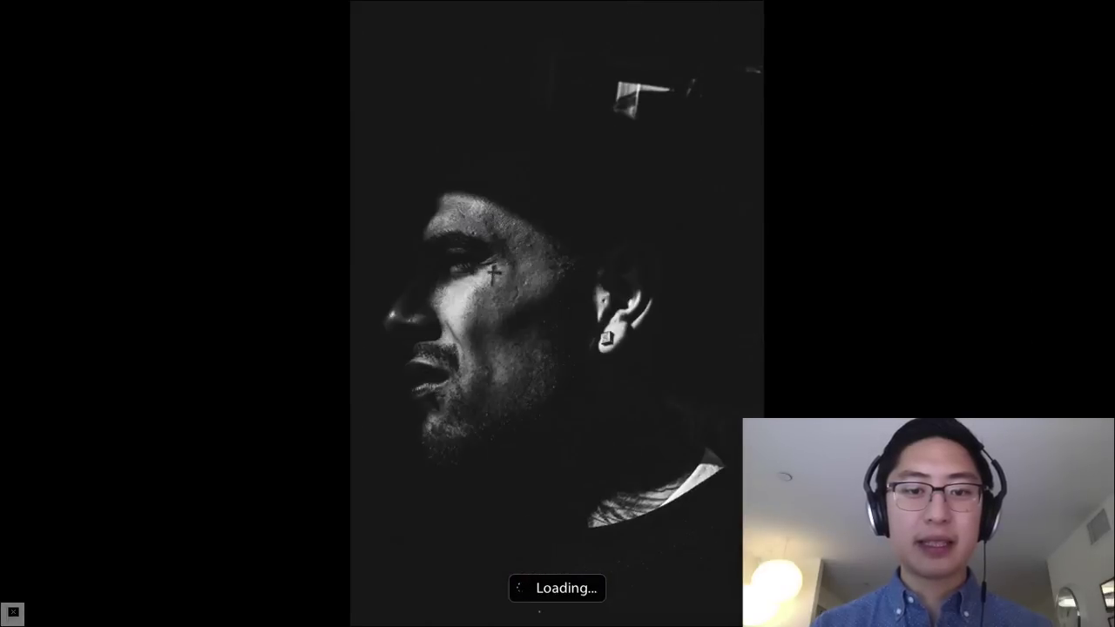
{"action": "key", "text": "x"}
{"action": "key", "text": "x"}
{"action": "key", "text": "x"}
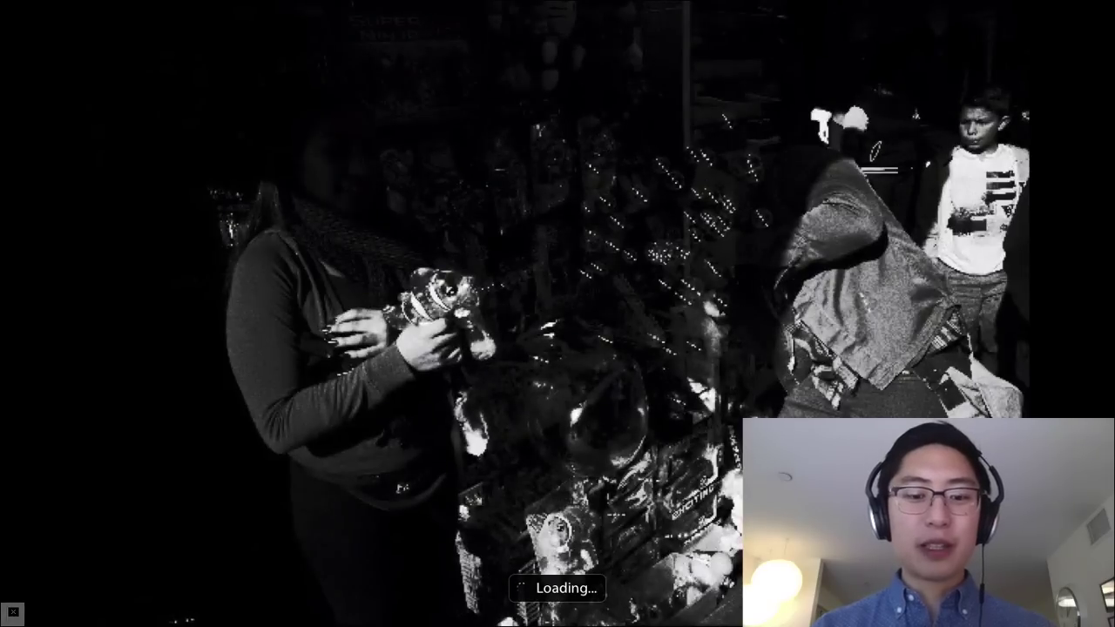
{"action": "key", "text": "Escape"}
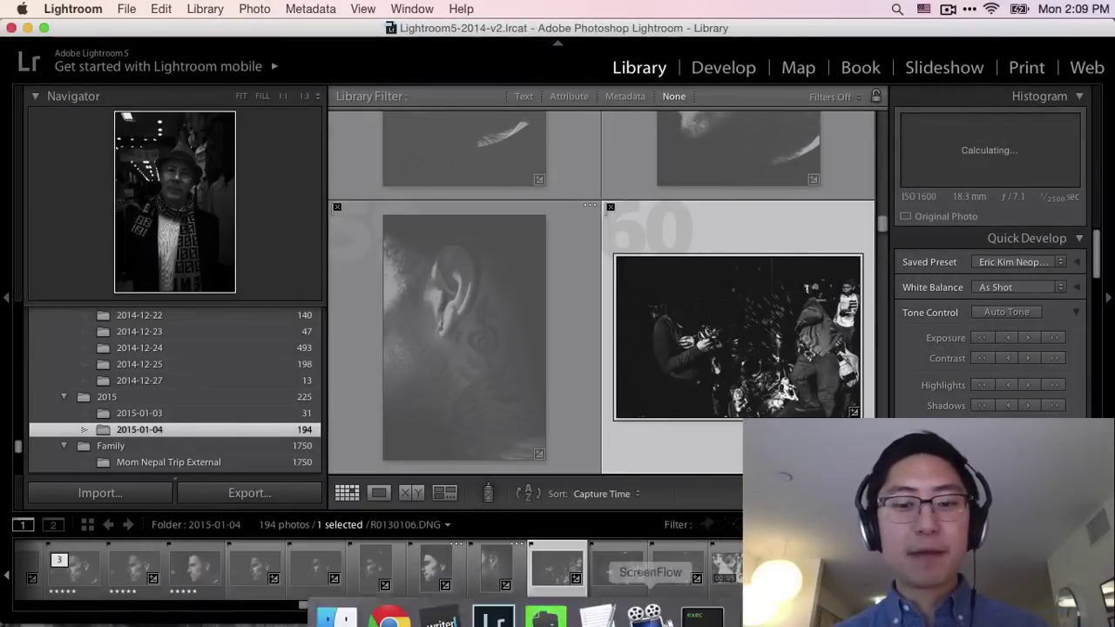
Step: Write step 5 as '"Filters off" -> "Flagged"' in the TextEdit notes, then return to Lightroom
{"action": "left_click", "coordinate": [599, 594]}
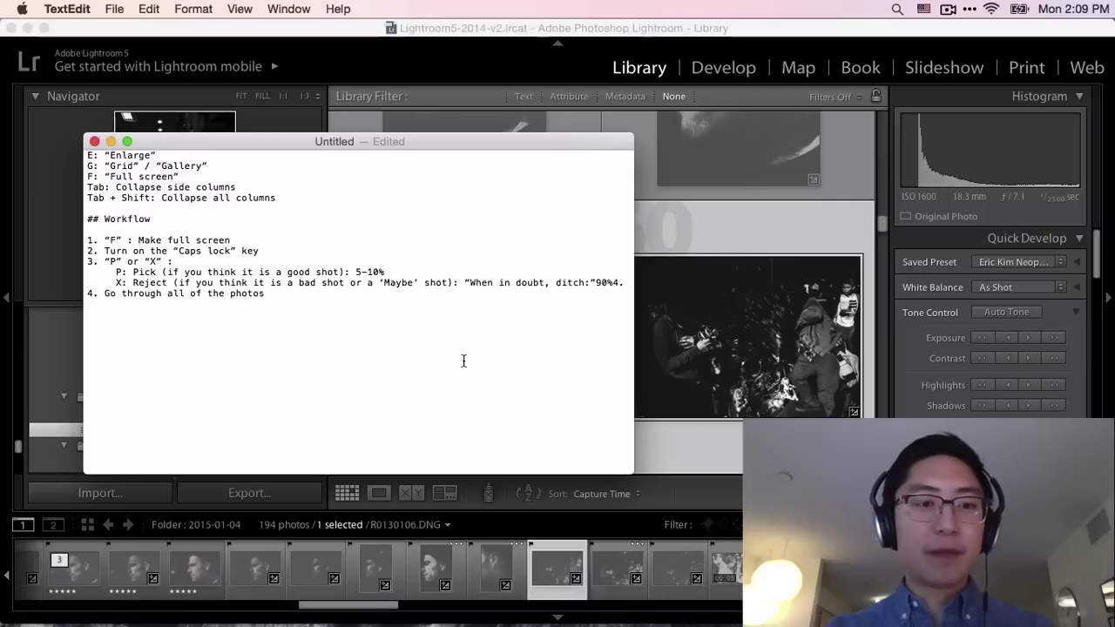
{"action": "key", "text": "Return"}
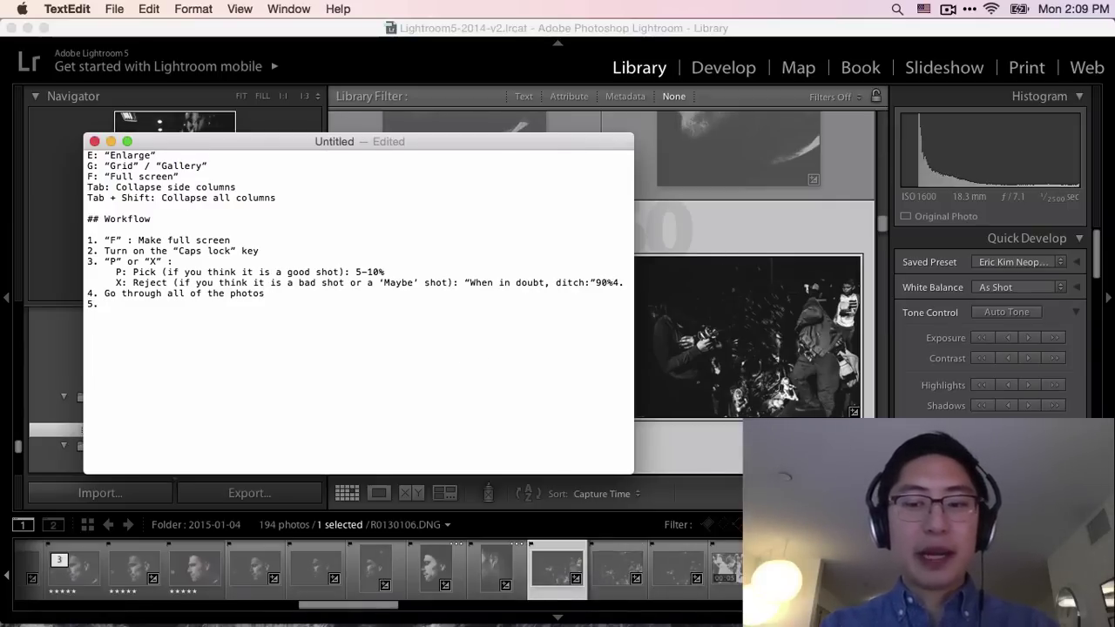
{"action": "type", "text": "5. \"F"}
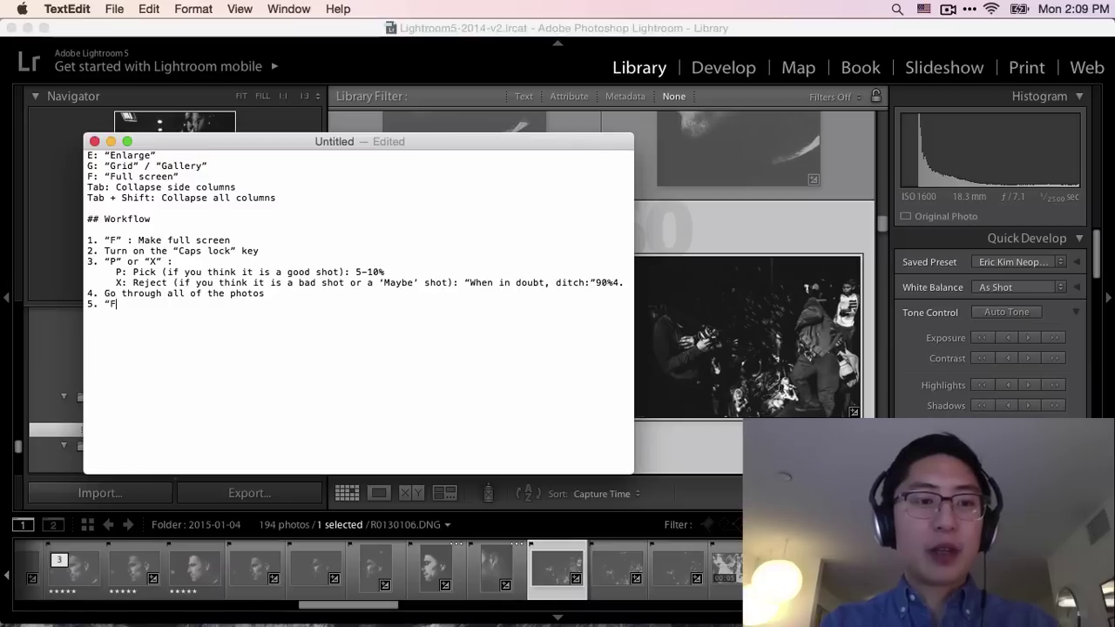
{"action": "type", "text": "ILTER"}
{"action": "key", "text": "BackSpace"}
{"action": "key", "text": "BackSpace"}
{"action": "key", "text": "BackSpace"}
{"action": "key", "text": "BackSpace"}
{"action": "key", "text": "BackSpace"}
{"action": "type", "text": "i"}
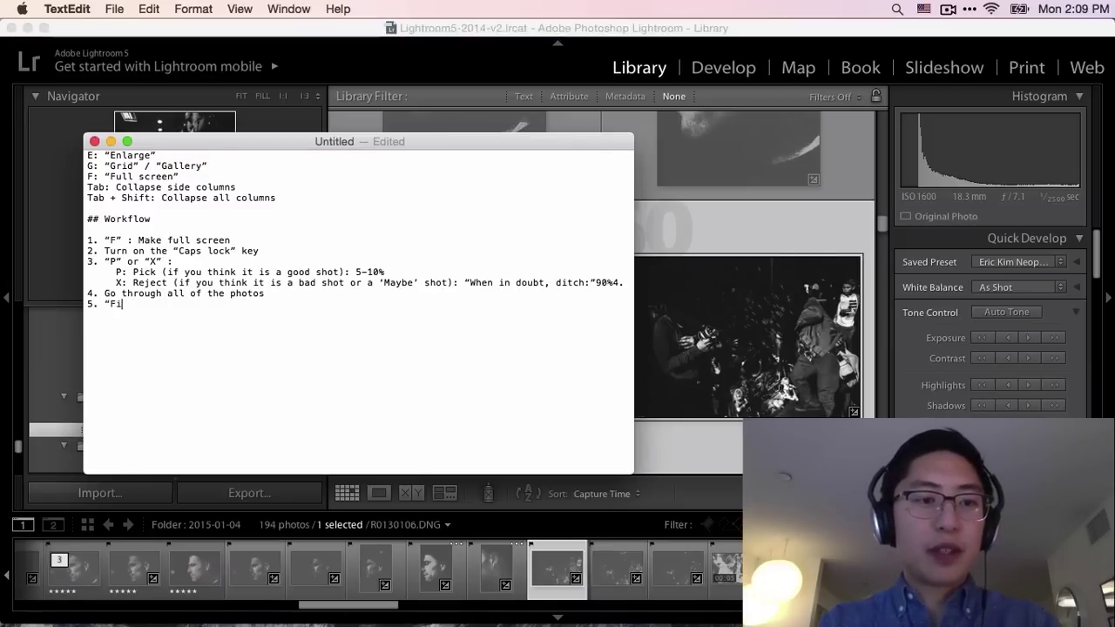
{"action": "type", "text": "lters off\" -> "}
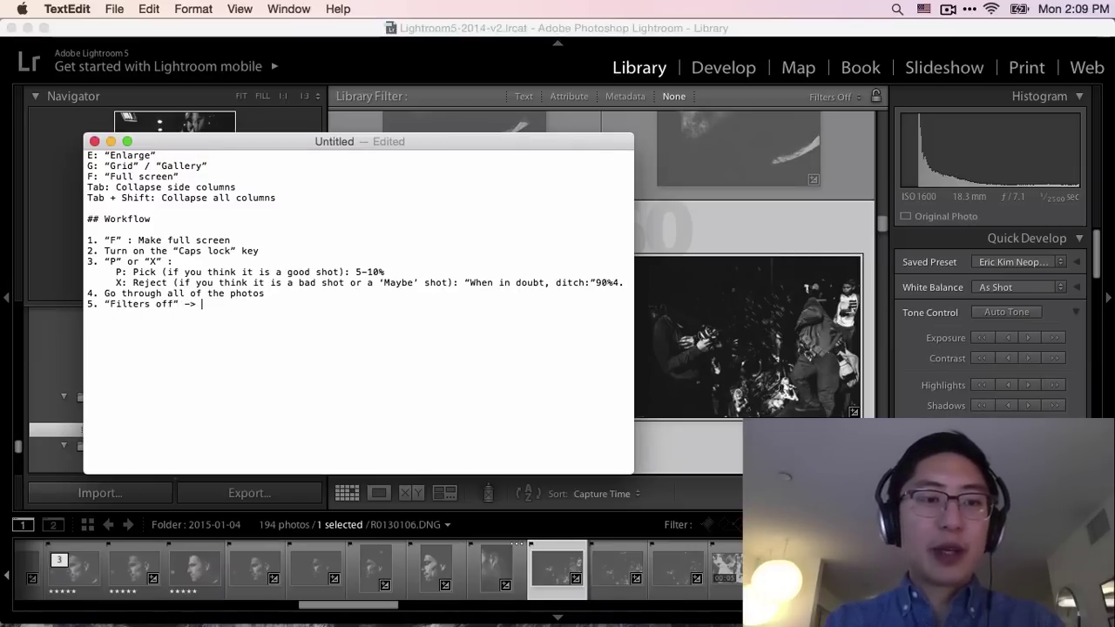
{"action": "type", "text": "\"Flagged\""}
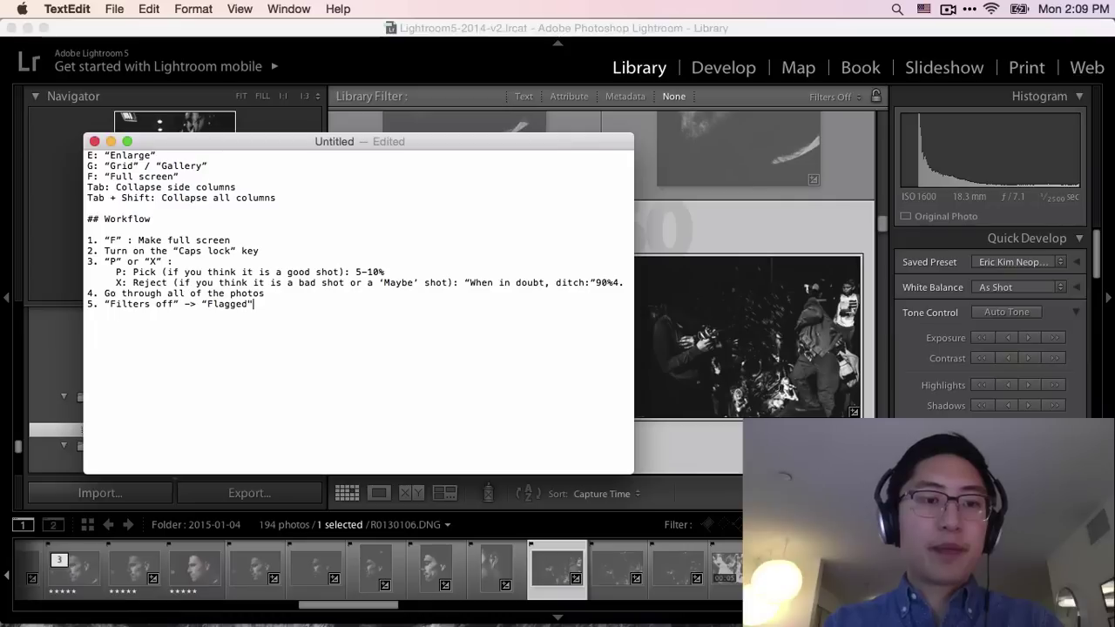
{"action": "left_click", "coordinate": [692, 450]}
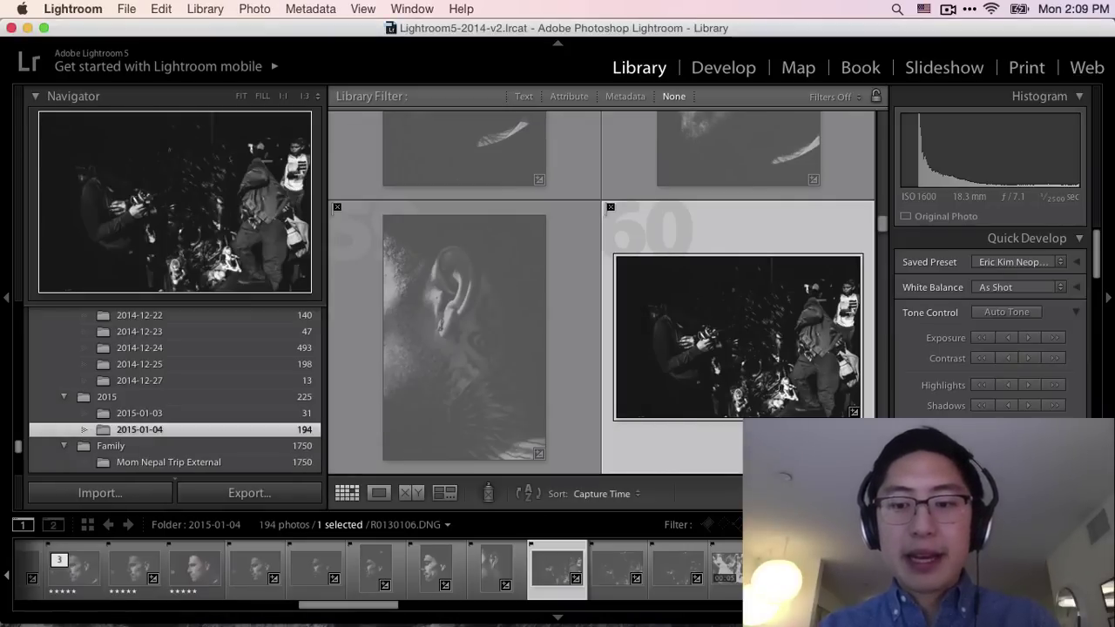
Step: Filter the library to flagged photos and open the tattooed man's portrait in Loupe
{"action": "key", "text": "super+l"}
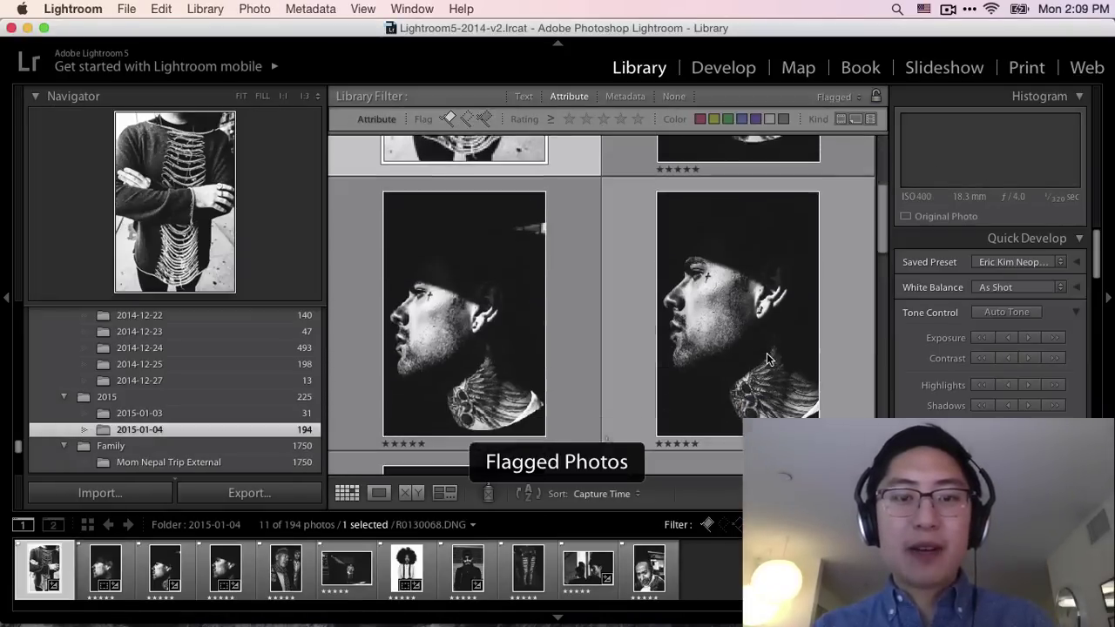
{"action": "scroll", "coordinate": [766, 353], "scroll_direction": "up", "scroll_amount": 5}
{"action": "double_click", "coordinate": [732, 261]}
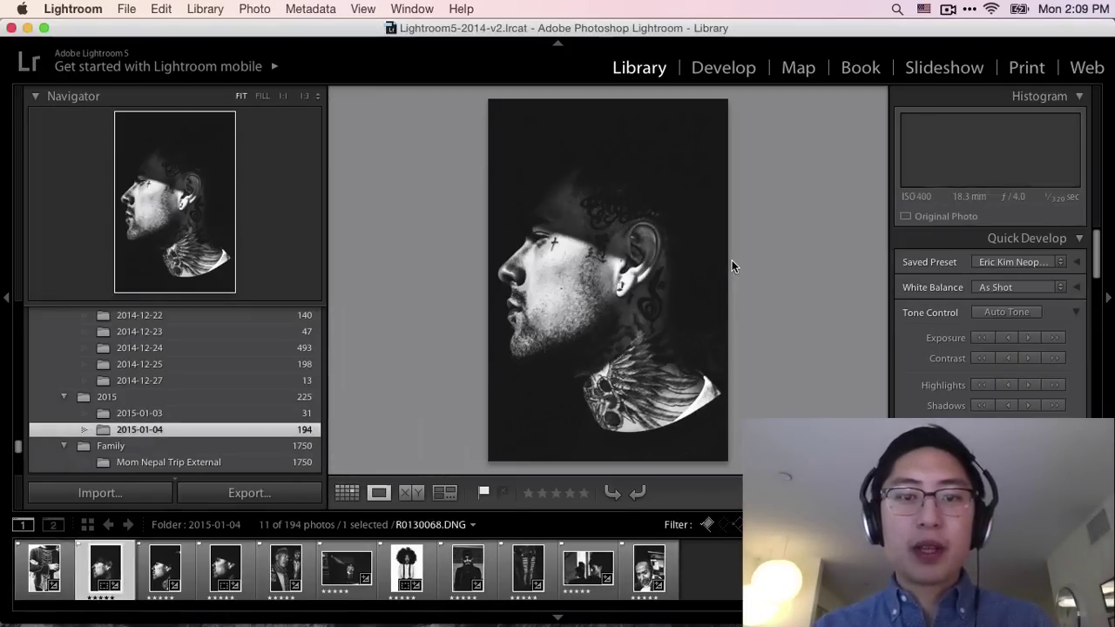
{"action": "key", "text": "Right"}
{"action": "key", "text": "Right"}
{"action": "key", "text": "Right"}
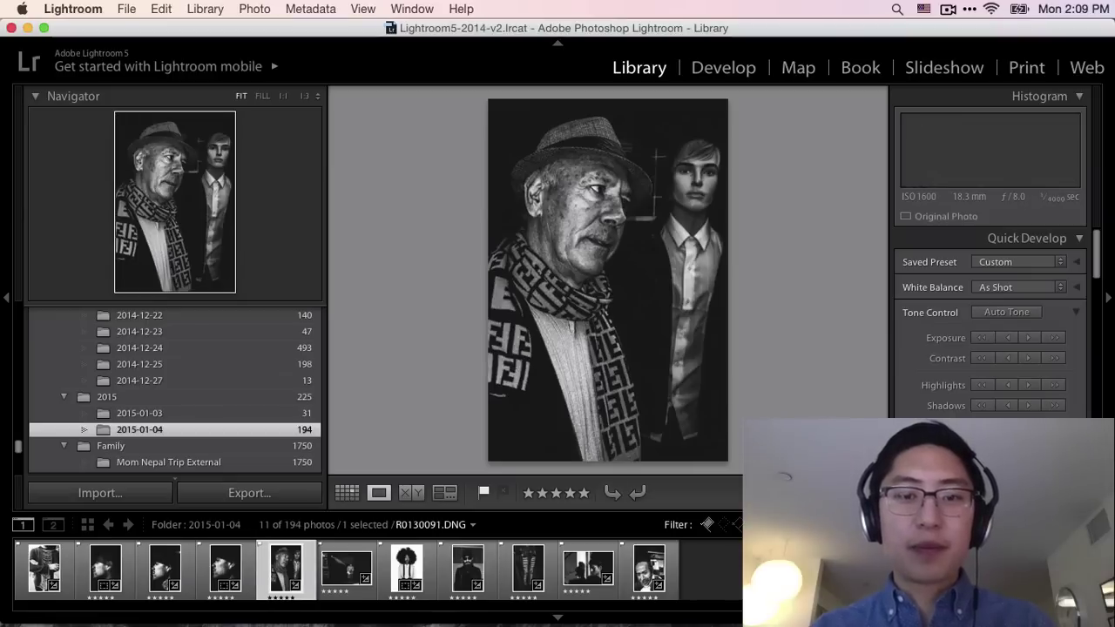
{"action": "key", "text": "Left"}
{"action": "key", "text": "Left"}
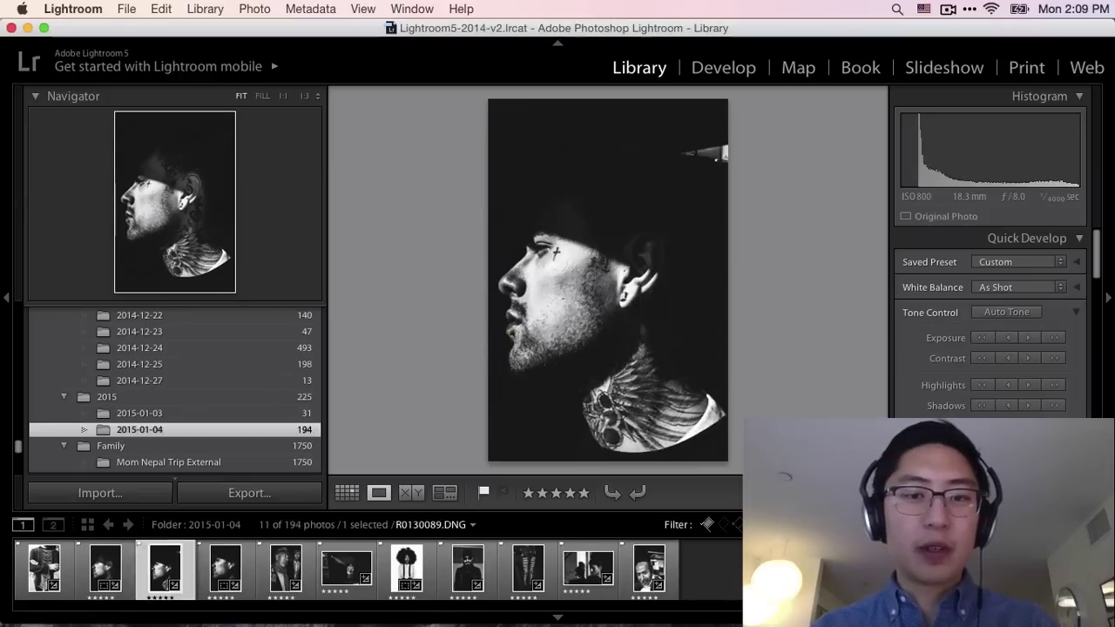
Step: Compare the near-identical profile shots R0130090 and R0130091 side by side in sequence
{"action": "key", "text": "Left"}
{"action": "key", "text": "Right"}
{"action": "key", "text": "Right"}
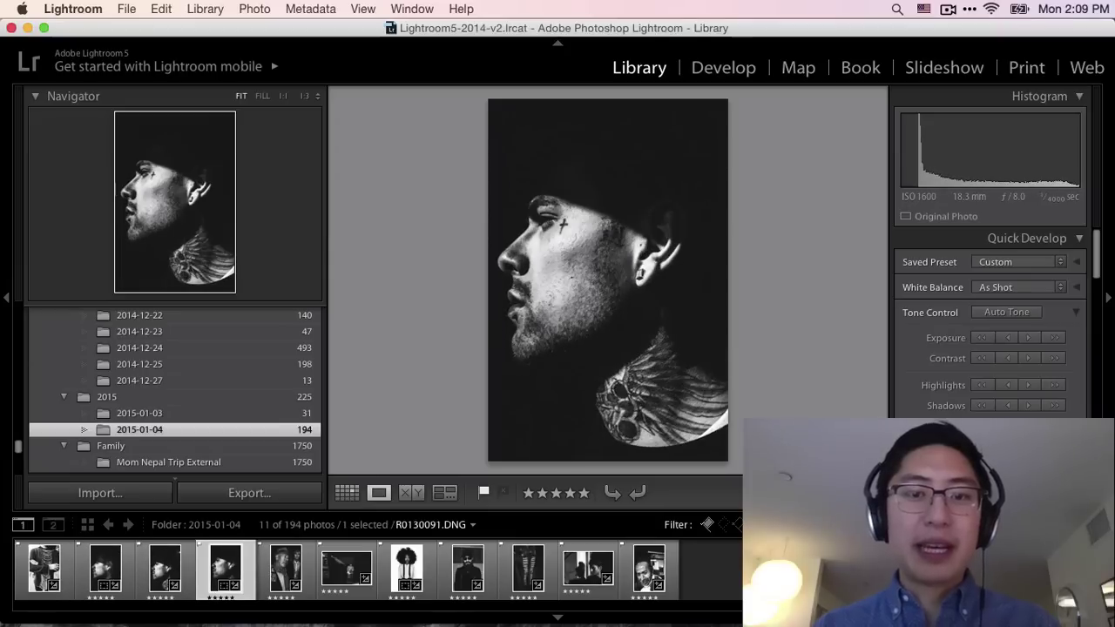
{"action": "key", "text": "Left"}
{"action": "key", "text": "Right"}
{"action": "key", "text": "Left"}
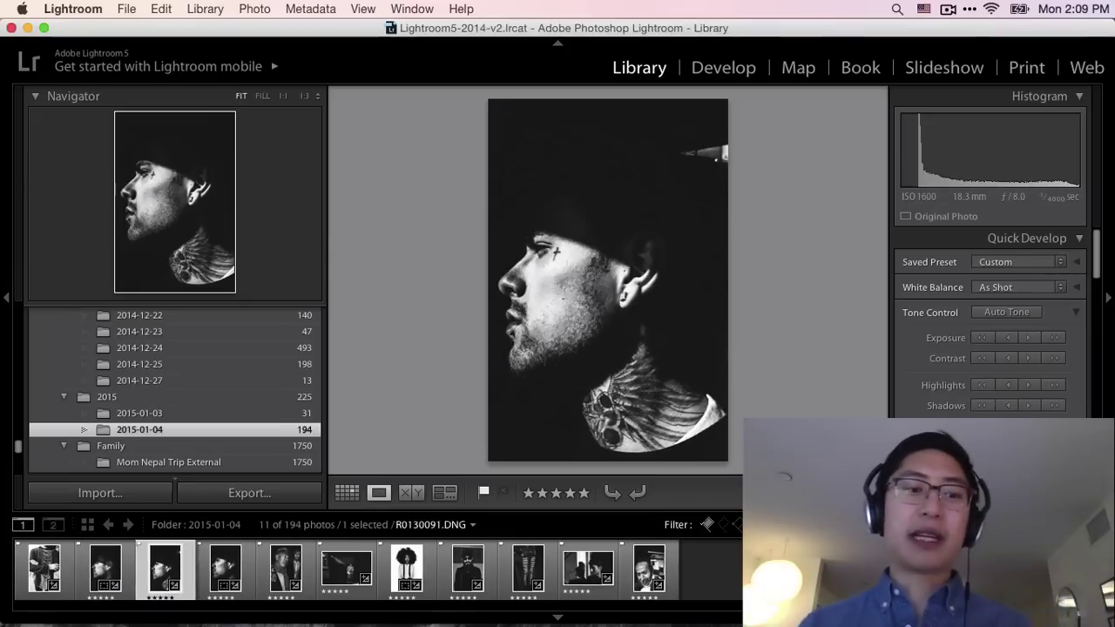
{"action": "key", "text": "Right"}
{"action": "key", "text": "Left"}
{"action": "key", "text": "Right"}
{"action": "key", "text": "Left"}
{"action": "key", "text": "Right"}
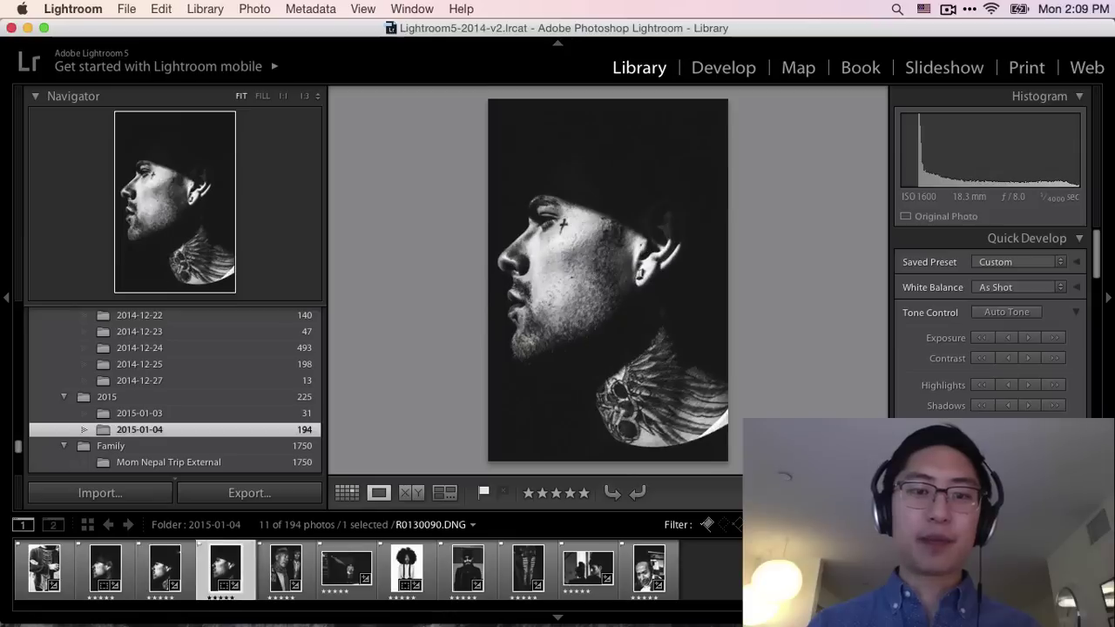
{"action": "key", "text": "Right"}
{"action": "key", "text": "Left"}
{"action": "key", "text": "Right"}
{"action": "key", "text": "Left"}
{"action": "key", "text": "Right"}
{"action": "key", "text": "Left"}
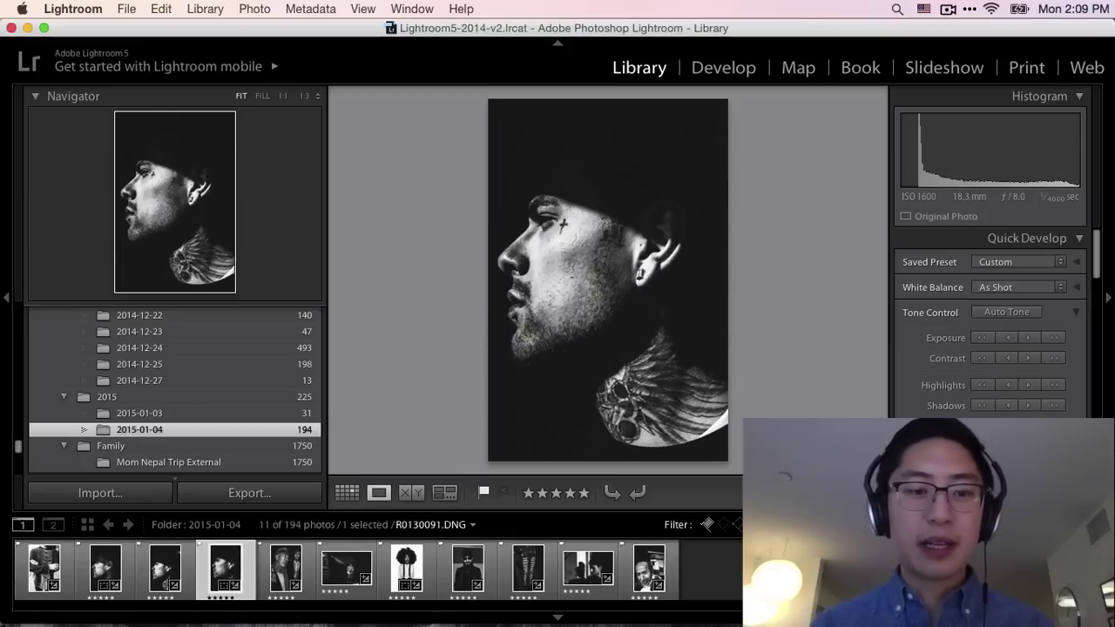
{"action": "key", "text": "Left"}
{"action": "key", "text": "Right"}
{"action": "key", "text": "Left"}
{"action": "key", "text": "Right"}
{"action": "key", "text": "Left"}
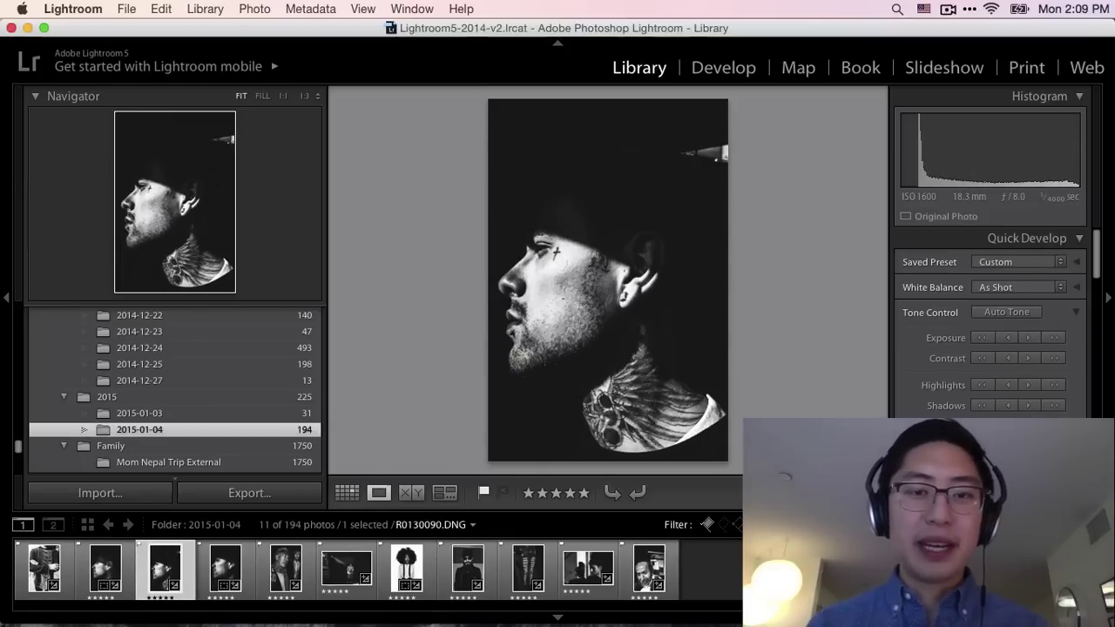
{"action": "key", "text": "Right"}
{"action": "key", "text": "Left"}
{"action": "key", "text": "Right"}
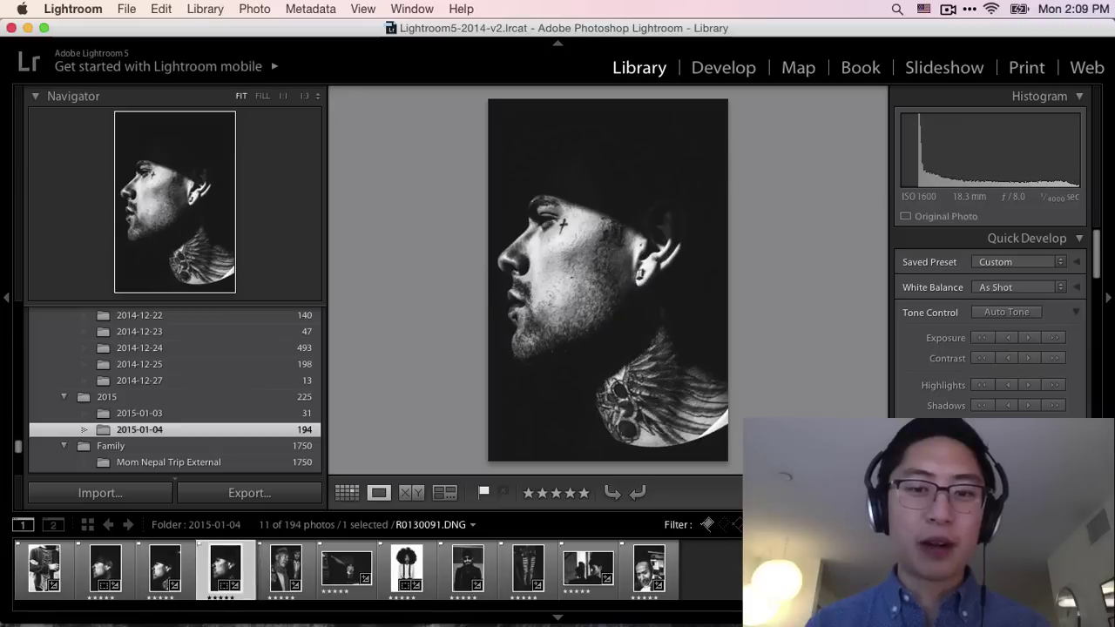
{"action": "key", "text": "Left"}
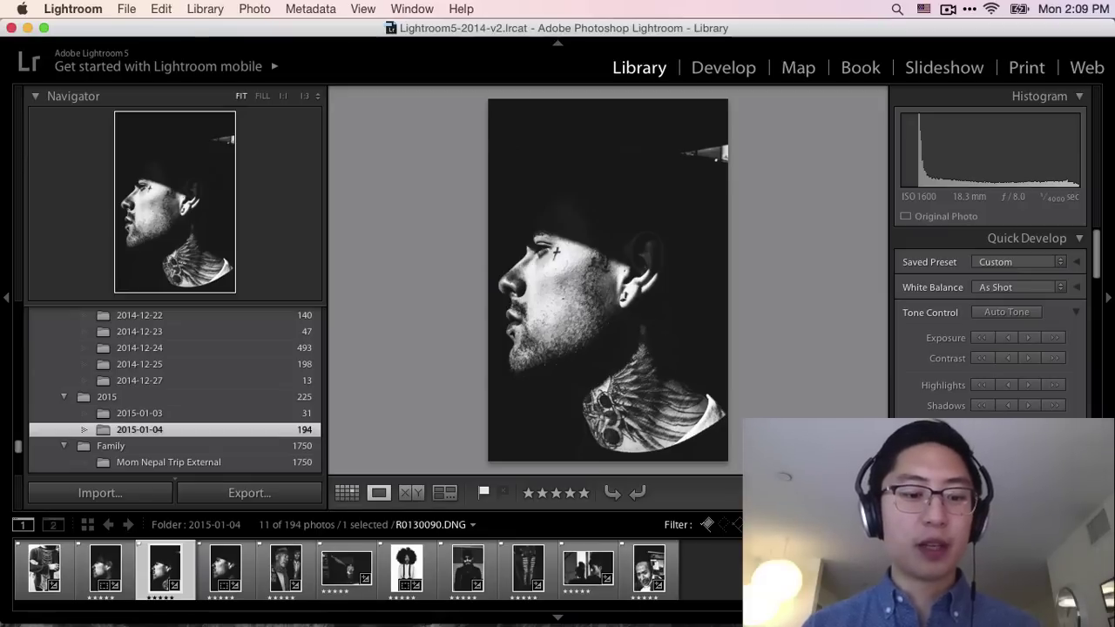
Step: Reject R0130090 and preview the remaining photos full screen
{"action": "key", "text": "x"}
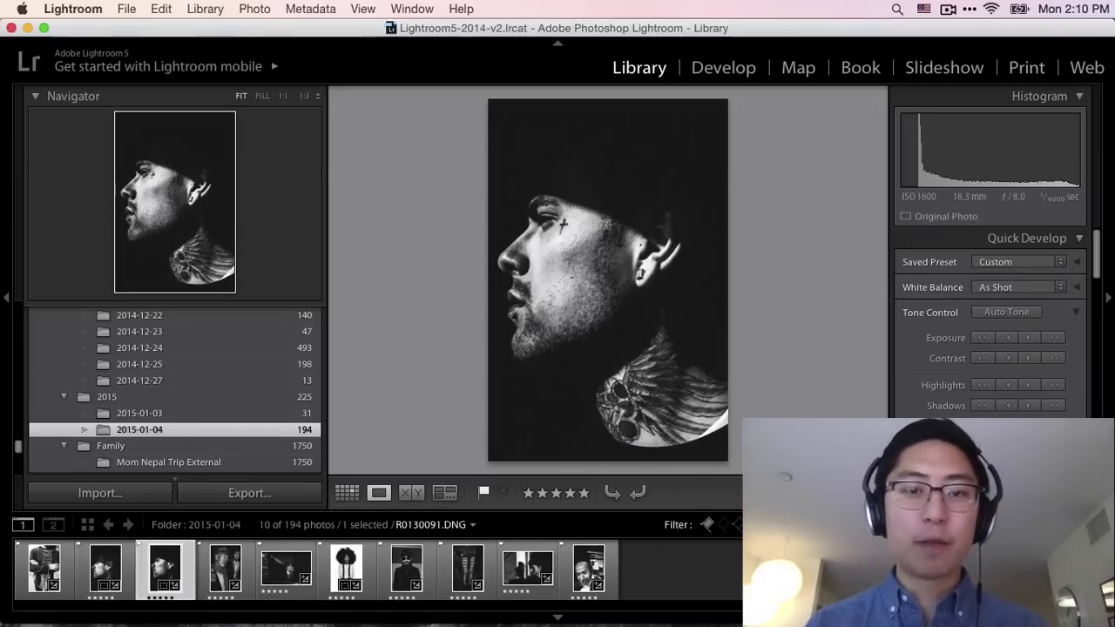
{"action": "key", "text": "f"}
{"action": "key", "text": "Left"}
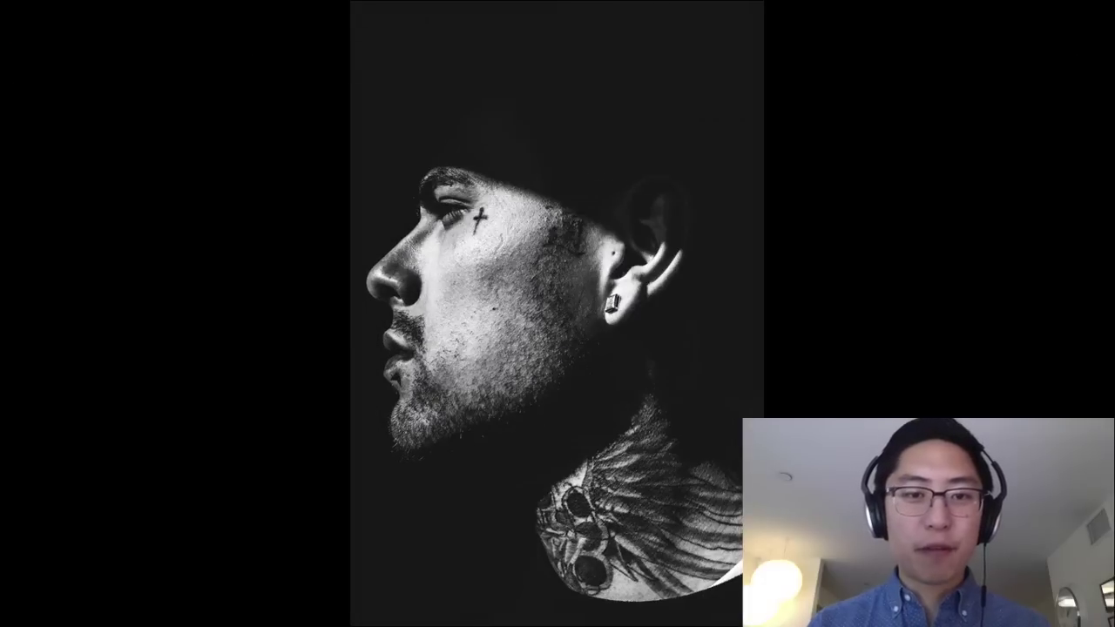
Step: Exit full screen, open the tattooed-man profile in Loupe, and return to the 9-photo grid
{"action": "key", "text": "Left"}
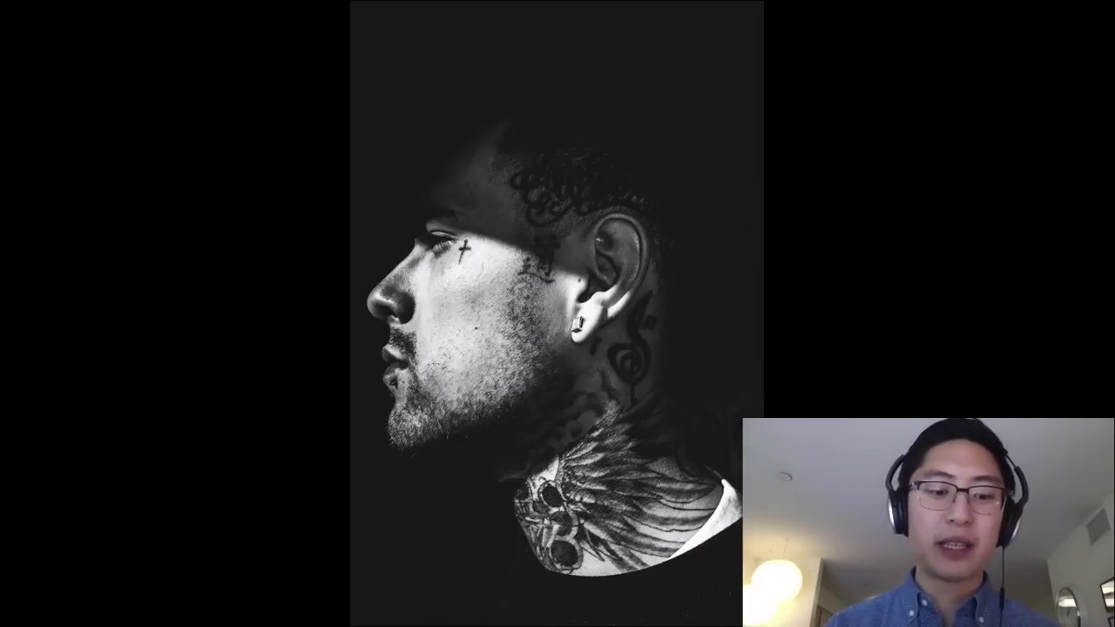
{"action": "key", "text": "Escape"}
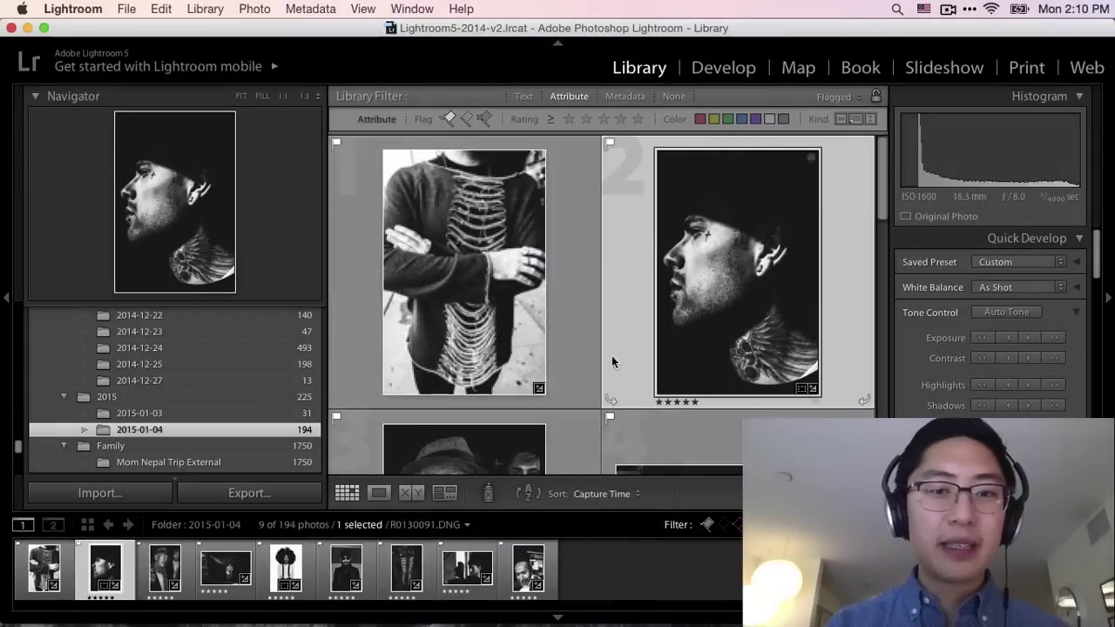
{"action": "double_click", "coordinate": [718, 284]}
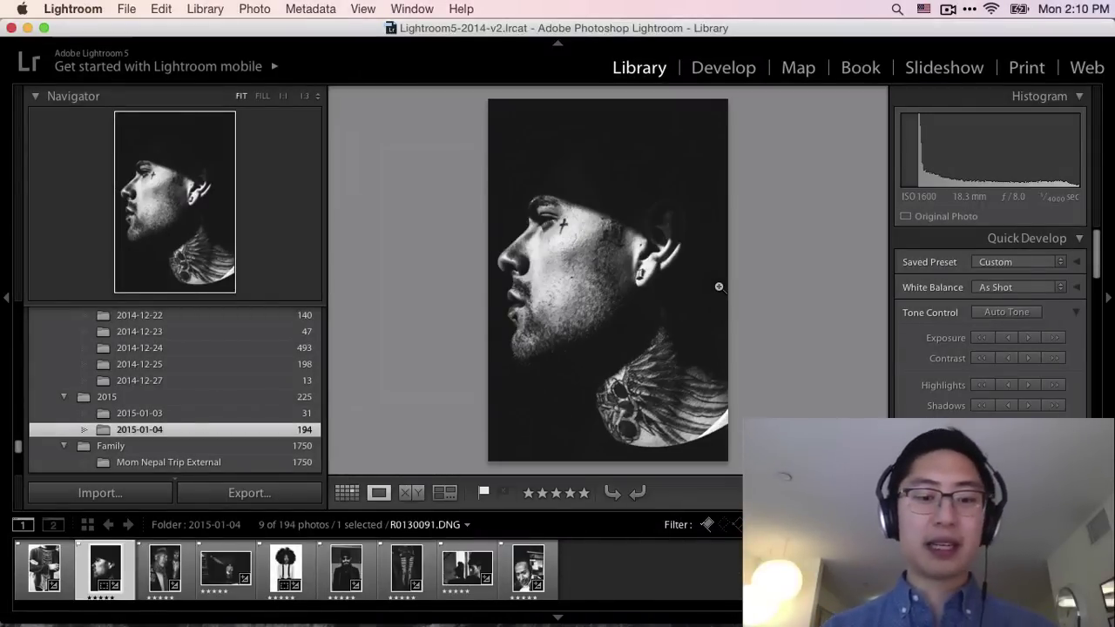
{"action": "key", "text": "g"}
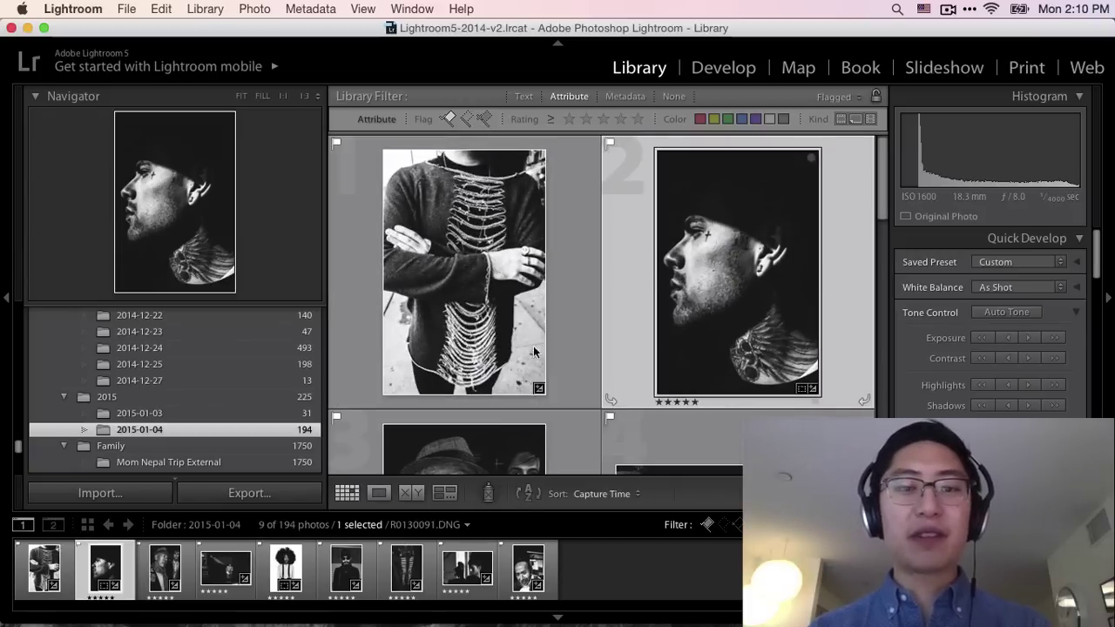
{"action": "scroll", "coordinate": [181, 401], "scroll_direction": "down", "scroll_amount": 4}
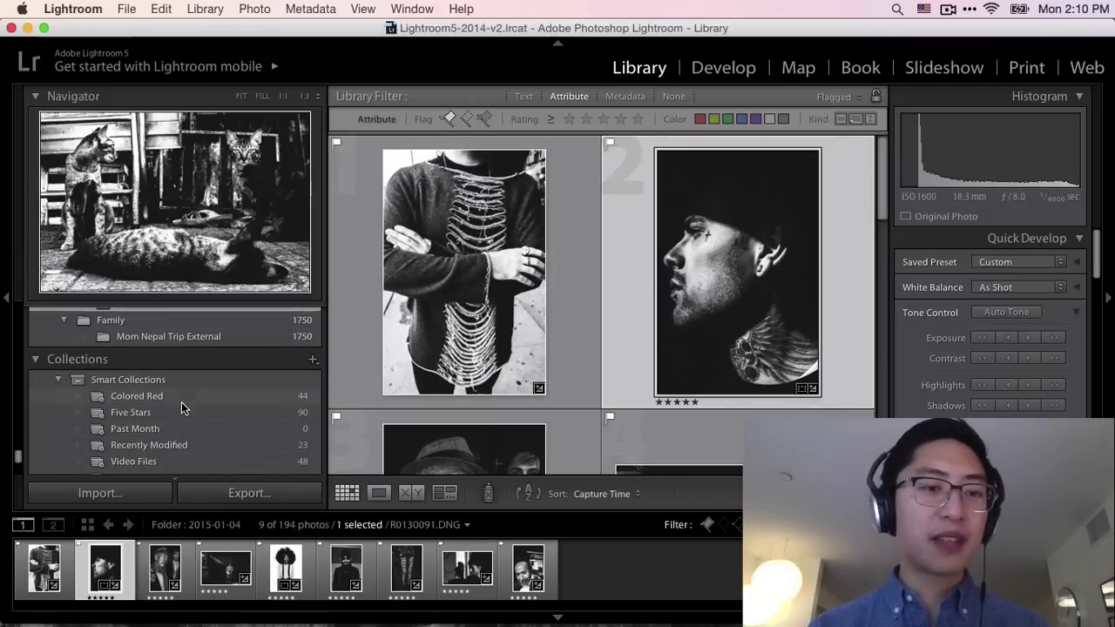
Step: Open the Five Stars smart collection and browse its thumbnails
{"action": "scroll", "coordinate": [180, 383], "scroll_direction": "down", "scroll_amount": 1}
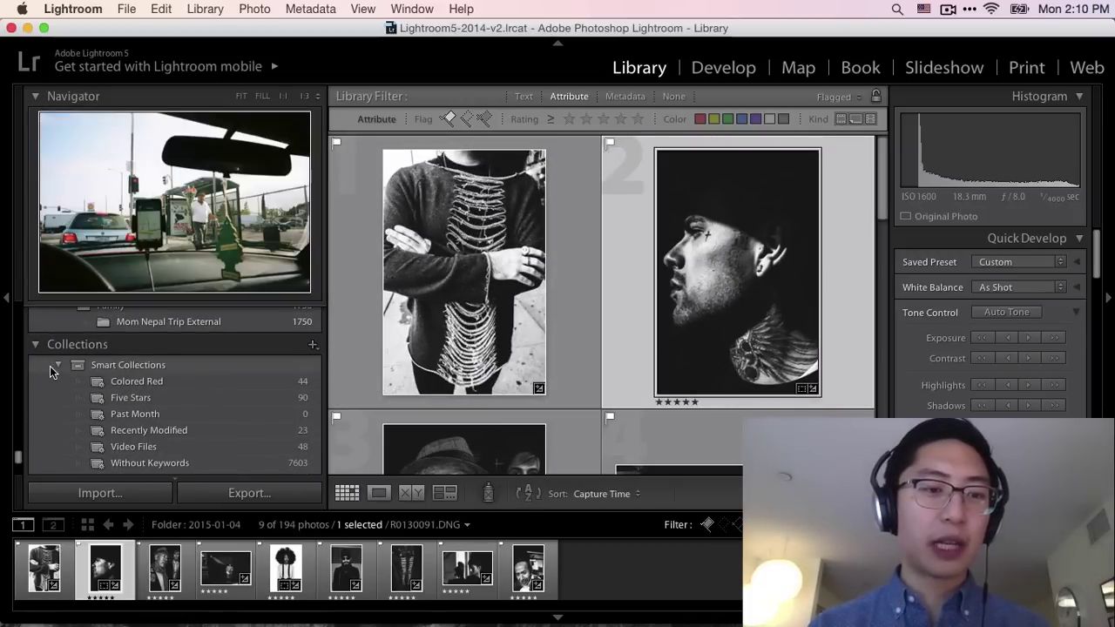
{"action": "left_click", "coordinate": [49, 366]}
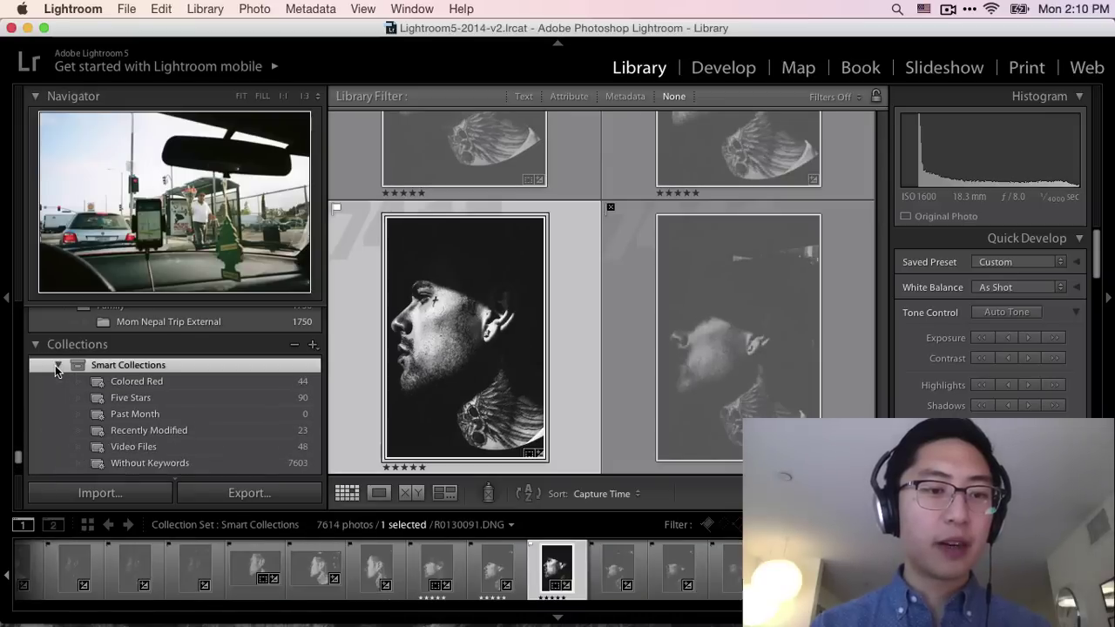
{"action": "left_click", "coordinate": [131, 397]}
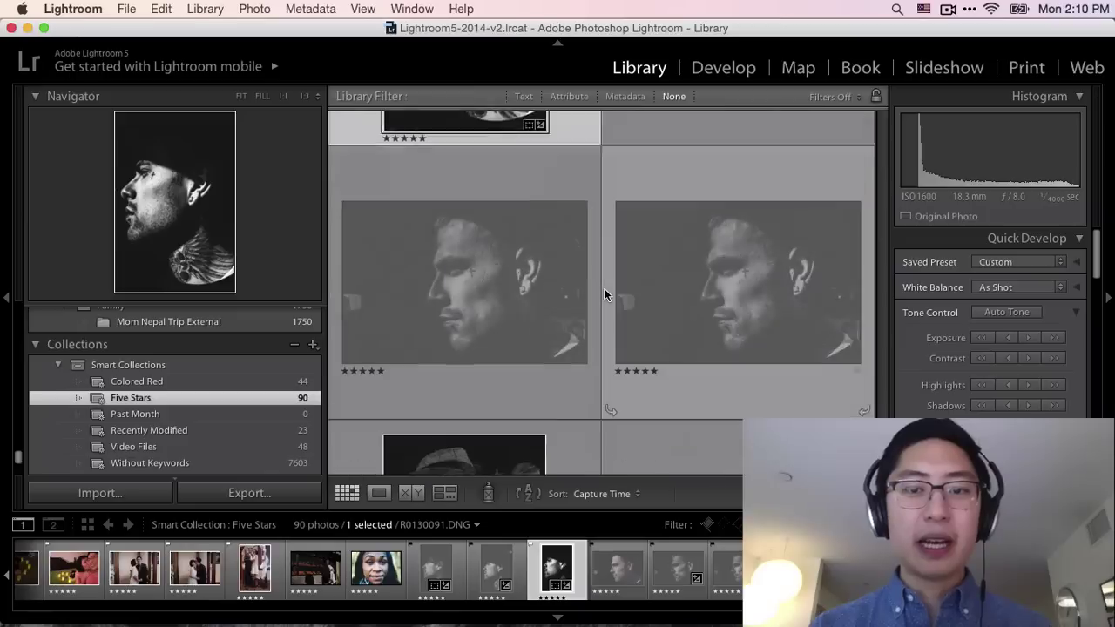
{"action": "scroll", "coordinate": [604, 289], "scroll_direction": "down", "scroll_amount": 15}
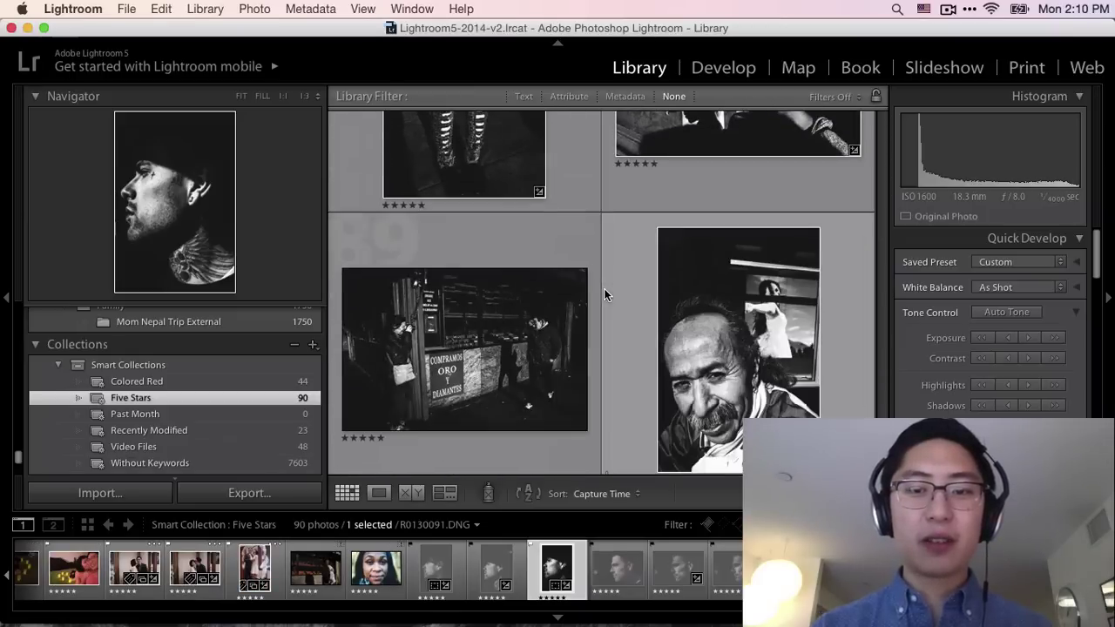
{"action": "scroll", "coordinate": [603, 288], "scroll_direction": "up", "scroll_amount": 5}
{"action": "double_click", "coordinate": [770, 255]}
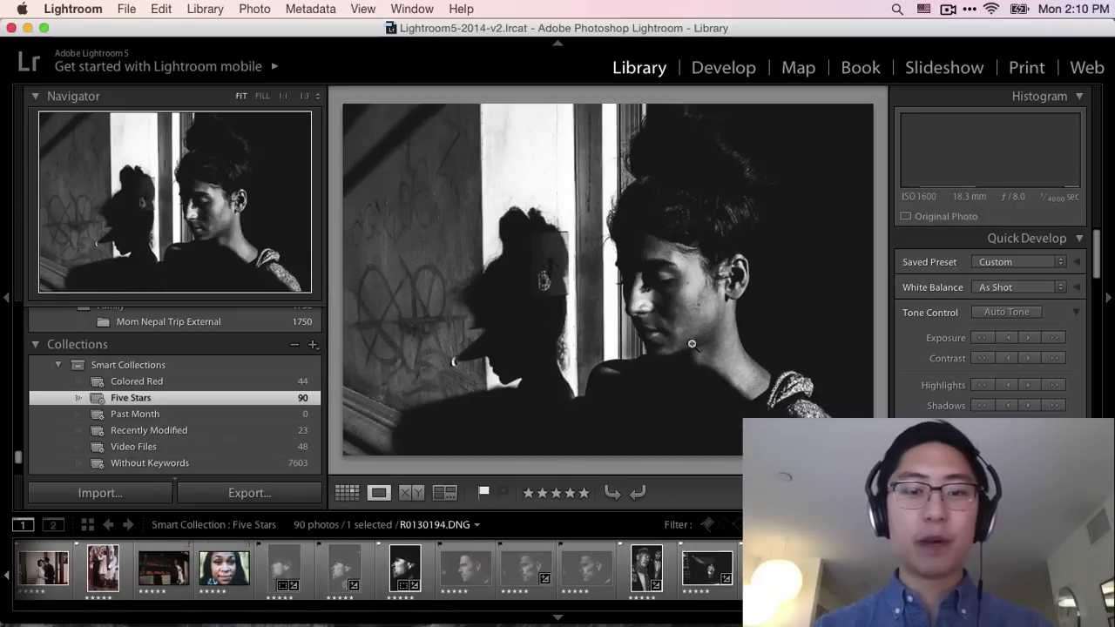
{"action": "key", "text": "g"}
{"action": "scroll", "coordinate": [646, 429], "scroll_direction": "down", "scroll_amount": 5}
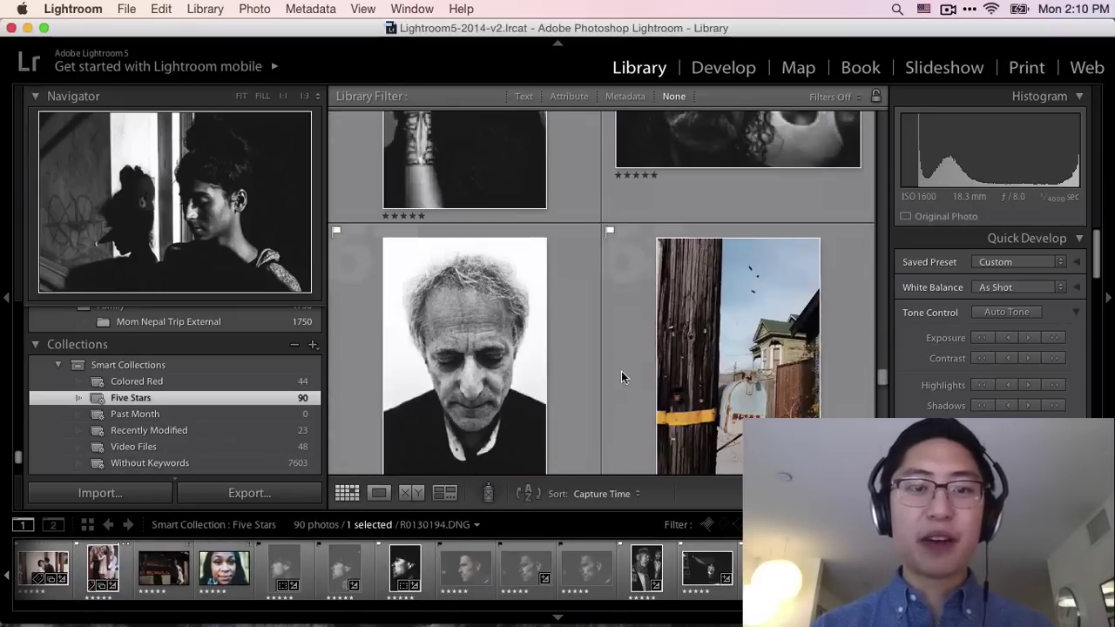
{"action": "scroll", "coordinate": [625, 377], "scroll_direction": "down", "scroll_amount": 10}
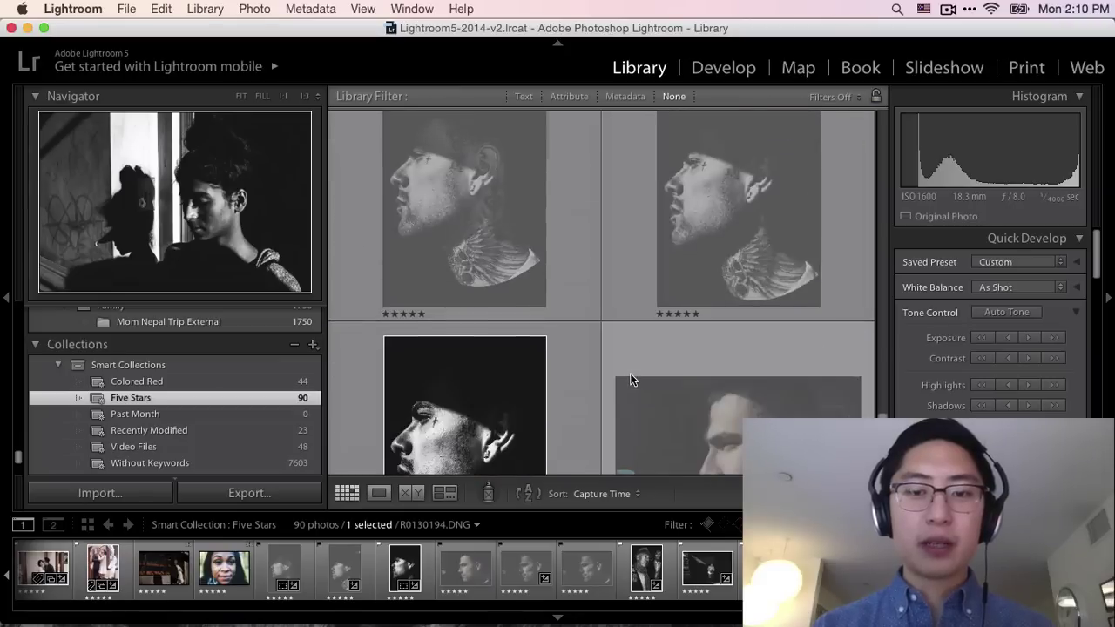
{"action": "scroll", "coordinate": [631, 380], "scroll_direction": "down", "scroll_amount": 5}
Step: Set the rating of duplicate shot R0130090 to 0 and return to the grid
{"action": "double_click", "coordinate": [582, 405]}
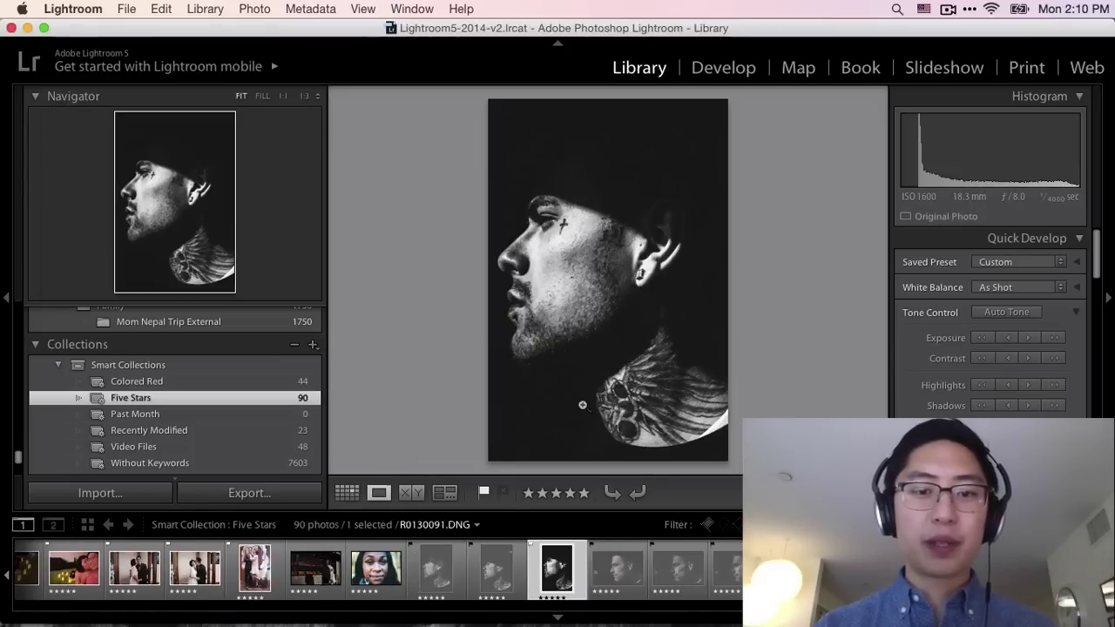
{"action": "key", "text": "Left"}
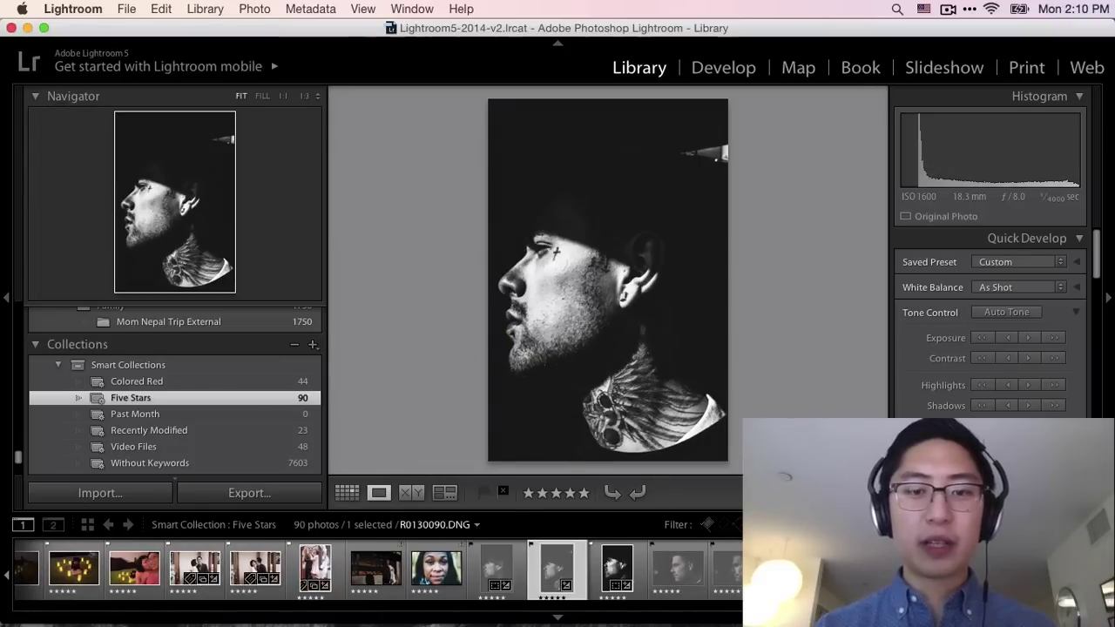
{"action": "key", "text": "0"}
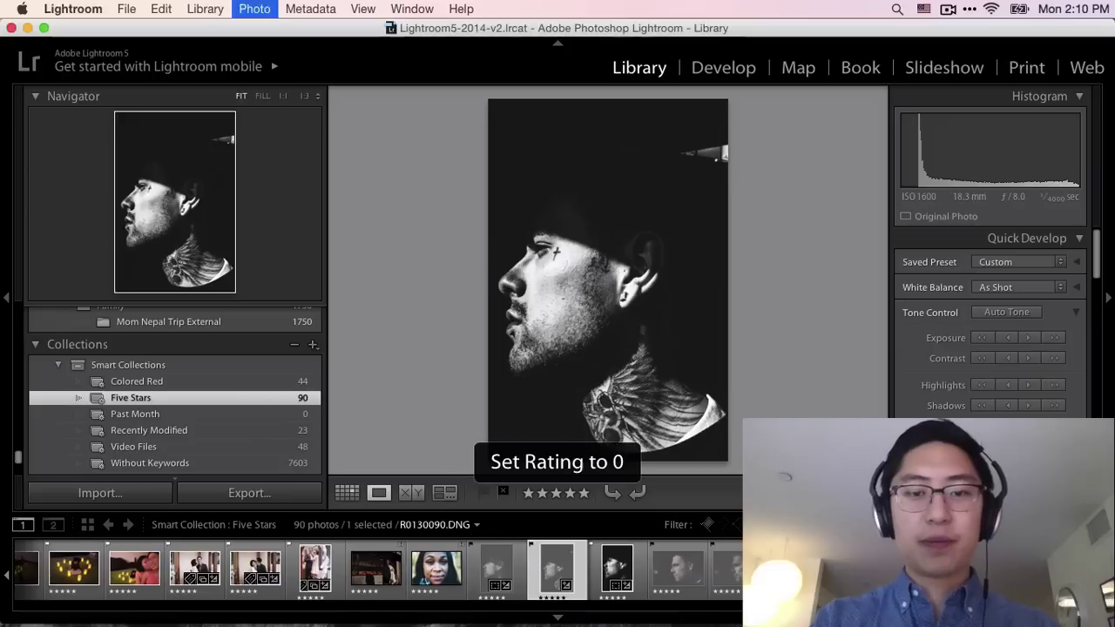
{"action": "key", "text": "g"}
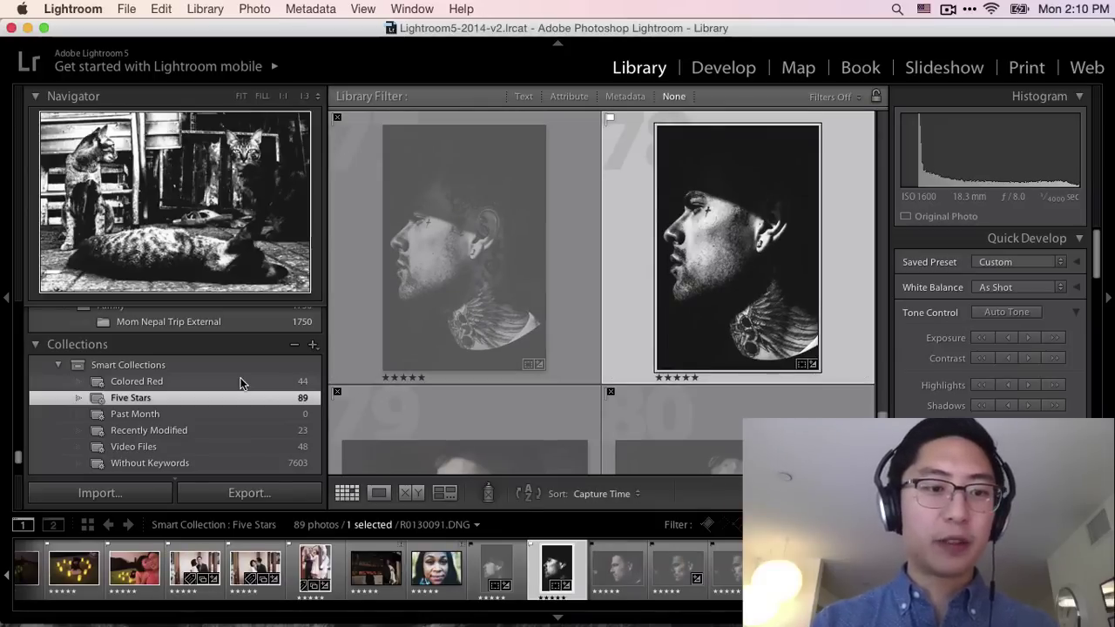
{"action": "scroll", "coordinate": [230, 365], "scroll_direction": "up", "scroll_amount": 4}
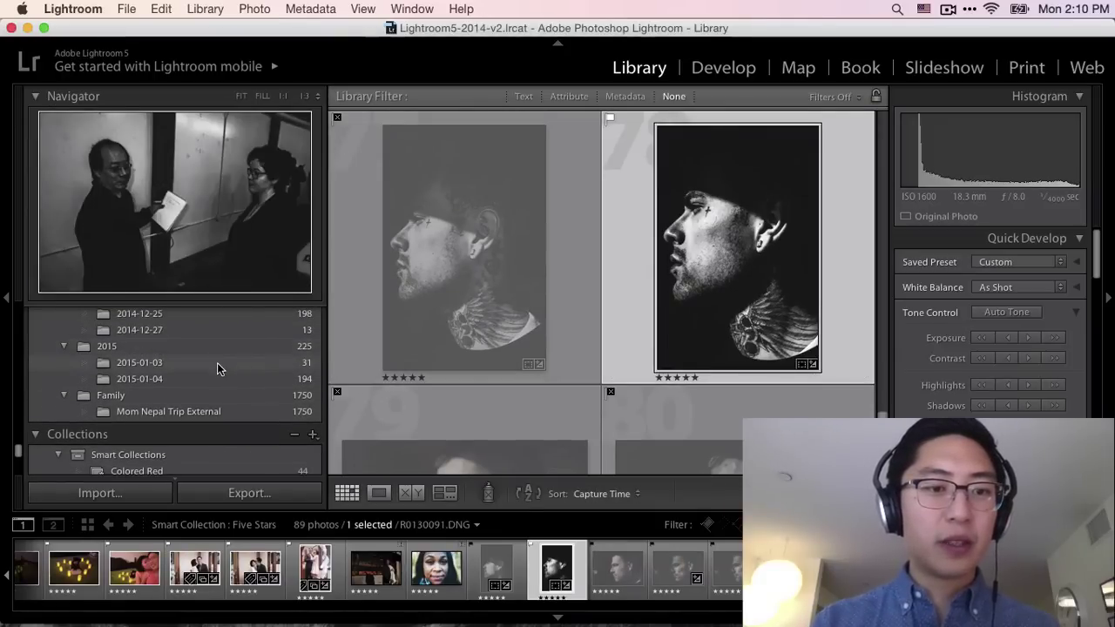
Step: Browse the 2015-01-03 and 2015-01-04 folders with the side panels hidden and shown
{"action": "left_click", "coordinate": [217, 362]}
{"action": "key", "text": "Tab"}
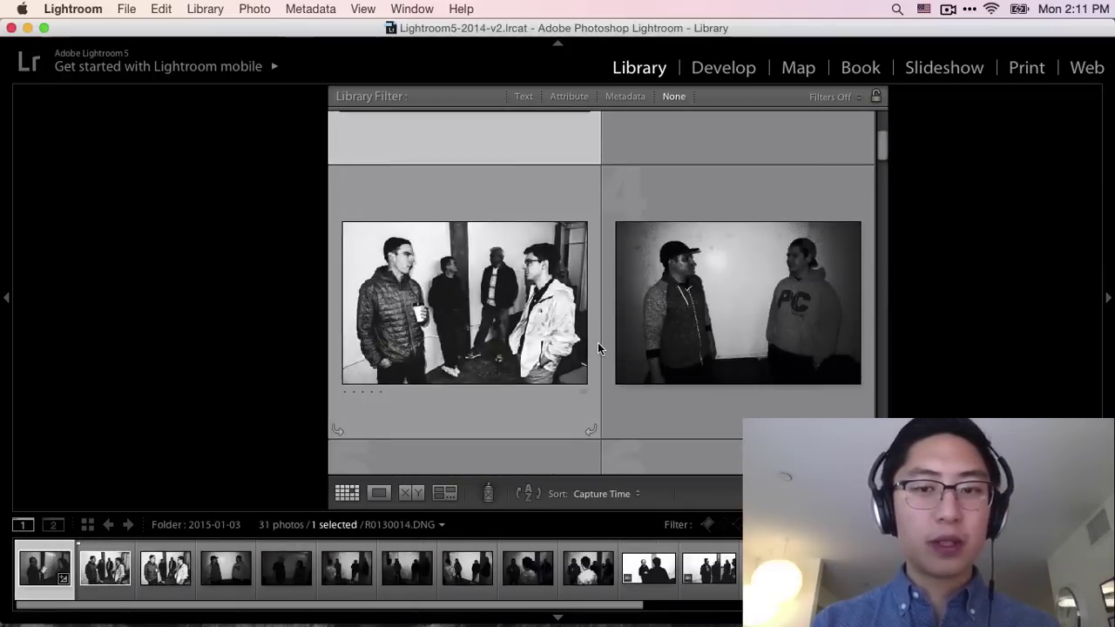
{"action": "scroll", "coordinate": [598, 342], "scroll_direction": "down", "scroll_amount": 15}
{"action": "key", "text": "Tab"}
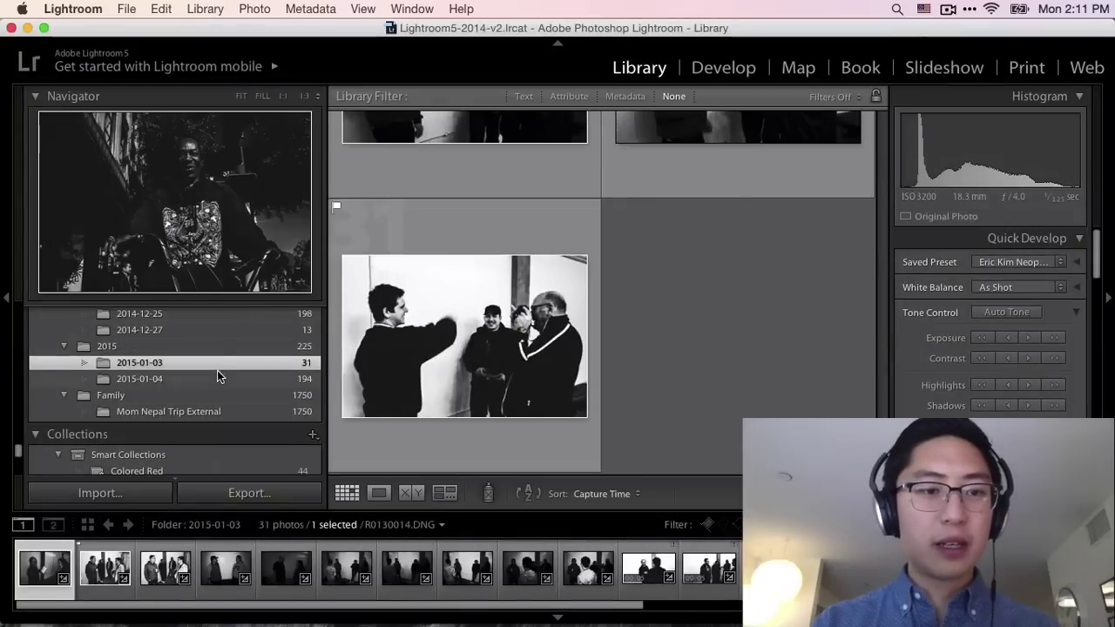
{"action": "left_click", "coordinate": [216, 376]}
{"action": "key", "text": "shift+Tab"}
{"action": "scroll", "coordinate": [599, 349], "scroll_direction": "down", "scroll_amount": 5}
{"action": "scroll", "coordinate": [599, 353], "scroll_direction": "down", "scroll_amount": 20}
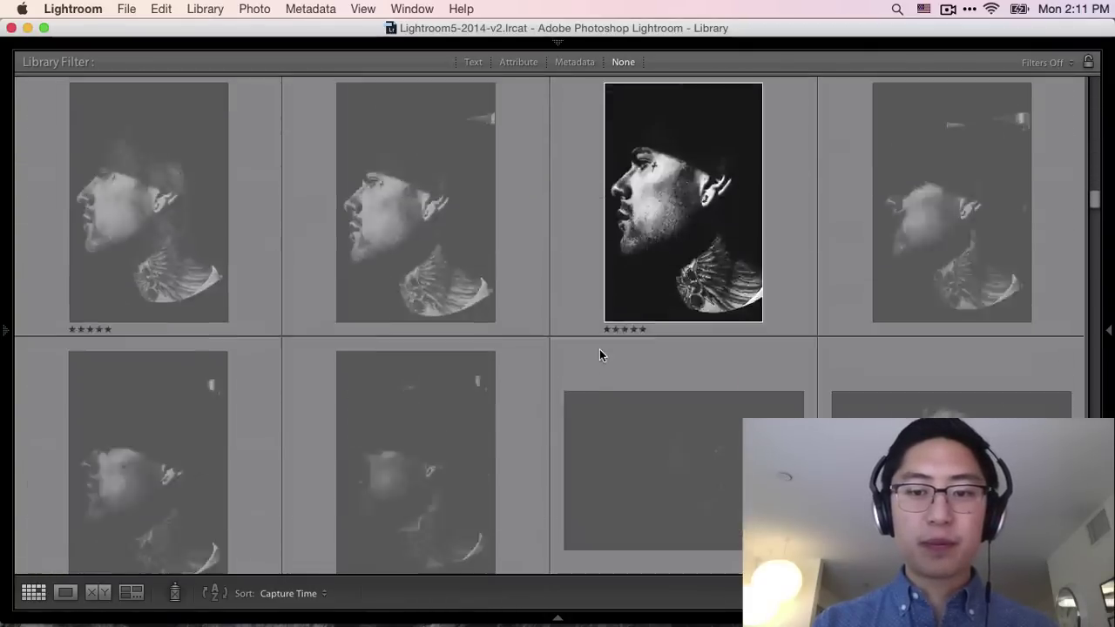
{"action": "scroll", "coordinate": [599, 354], "scroll_direction": "up", "scroll_amount": 2}
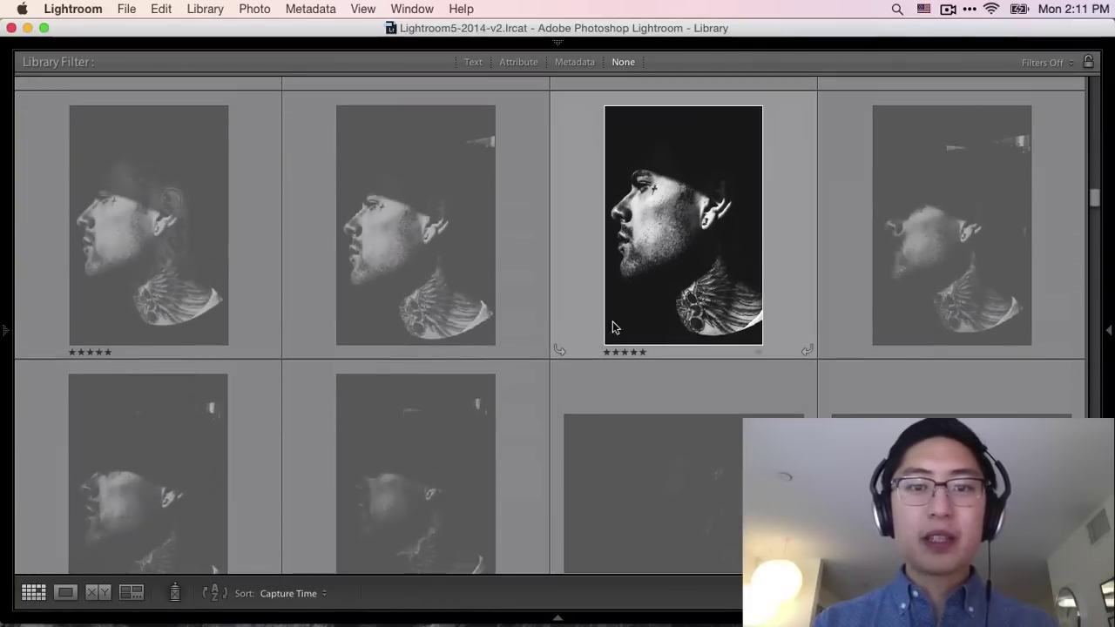
Step: Open the tattooed portrait R0130091 large and bring the TextEdit notes in front
{"action": "double_click", "coordinate": [739, 273]}
{"action": "key", "text": "shift+Tab"}
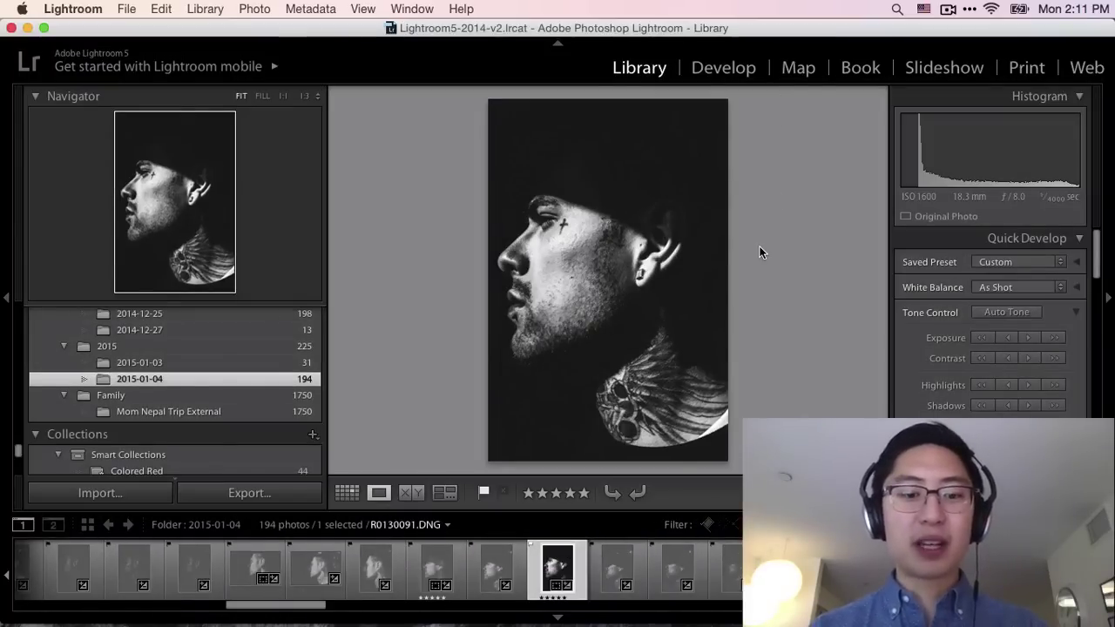
{"action": "left_click", "coordinate": [671, 590]}
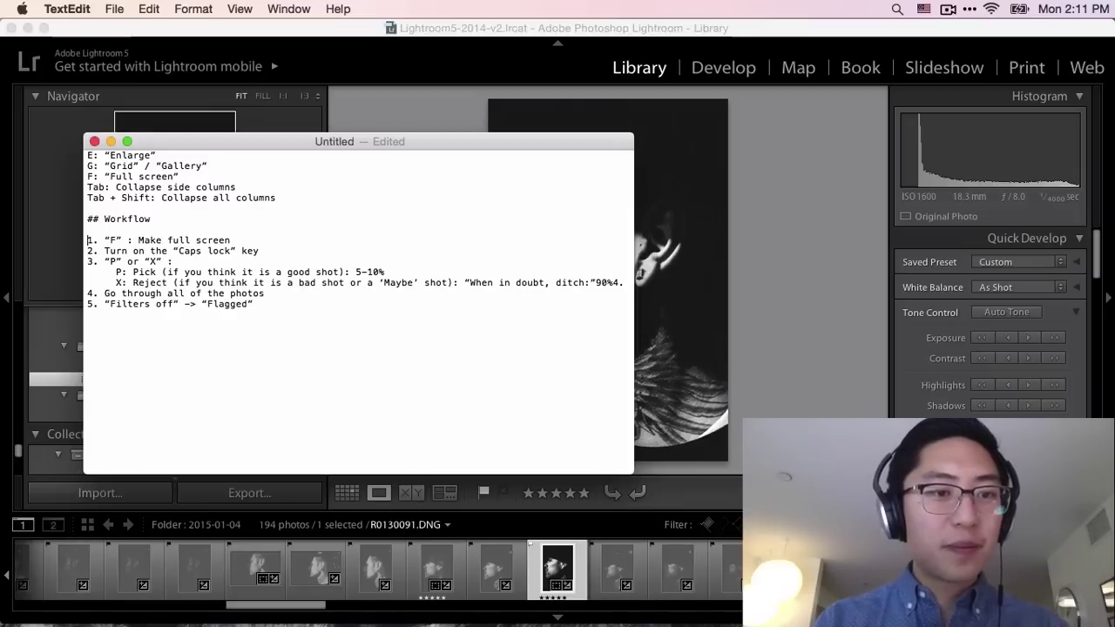
Step: Add a 'D: "Develop"' entry above the Workflow section and return to Lightroom
{"action": "key", "text": "Return"}
{"action": "key", "text": "Return"}
{"action": "type", "text": "-"}
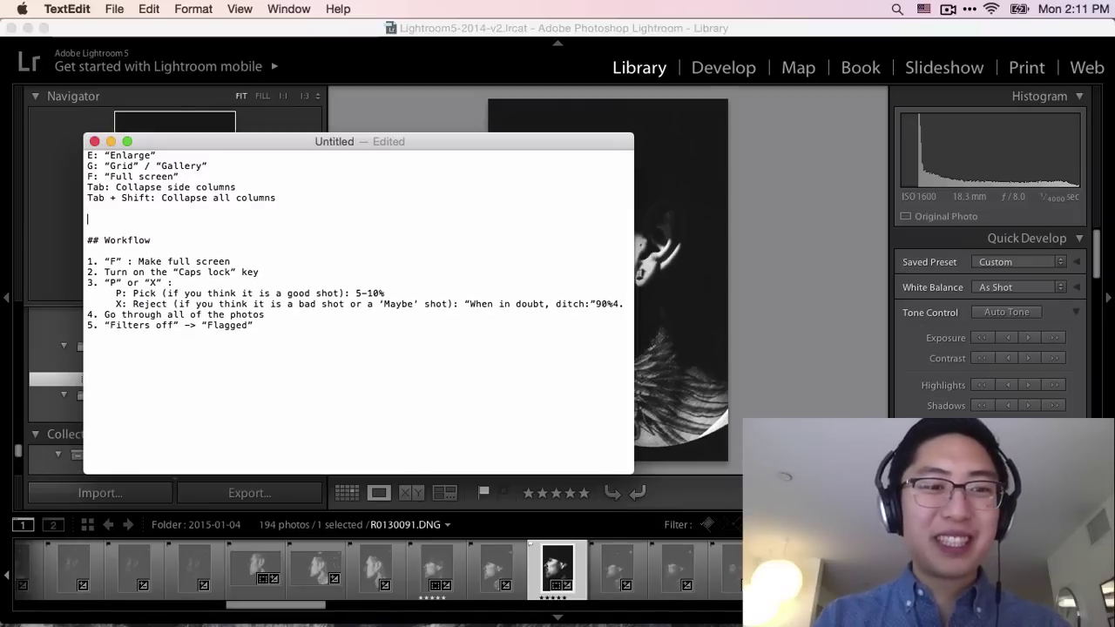
{"action": "key", "text": "Return"}
{"action": "key", "text": "Return"}
{"action": "type", "text": "\"D\" : "}
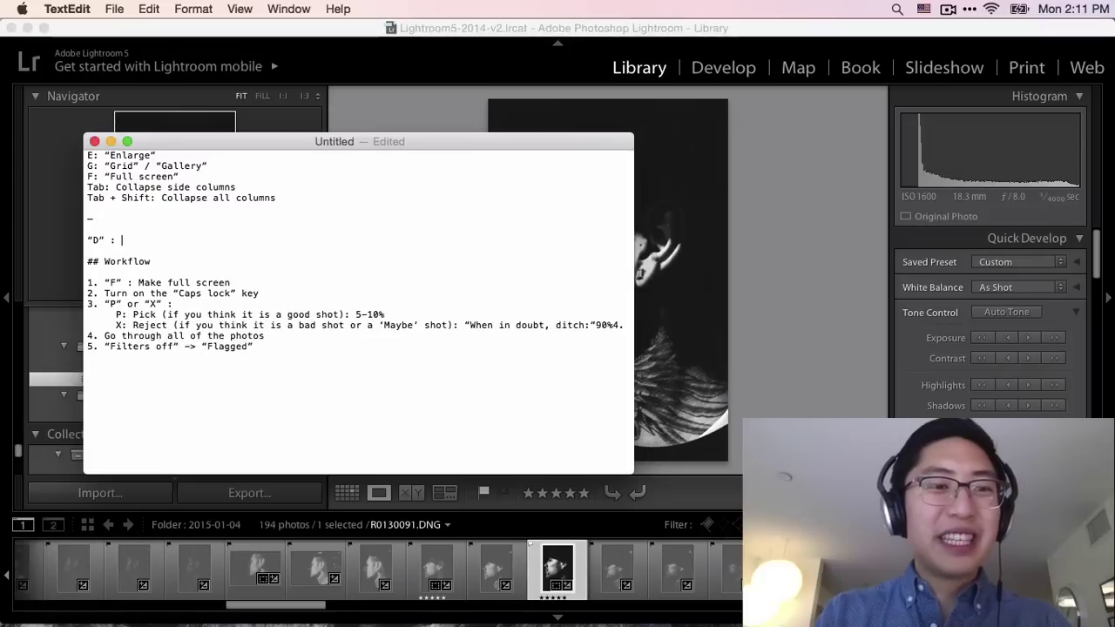
{"action": "type", "text": "Develop"}
{"action": "key", "text": "super+shift+Left"}
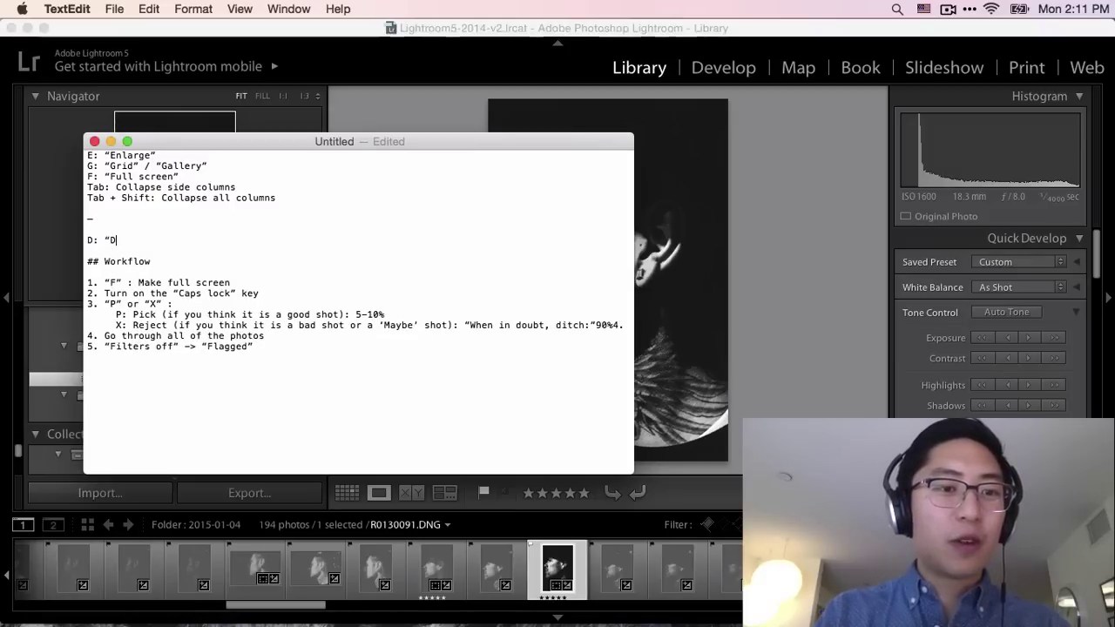
{"action": "key", "text": "Return"}
{"action": "key", "text": "Return"}
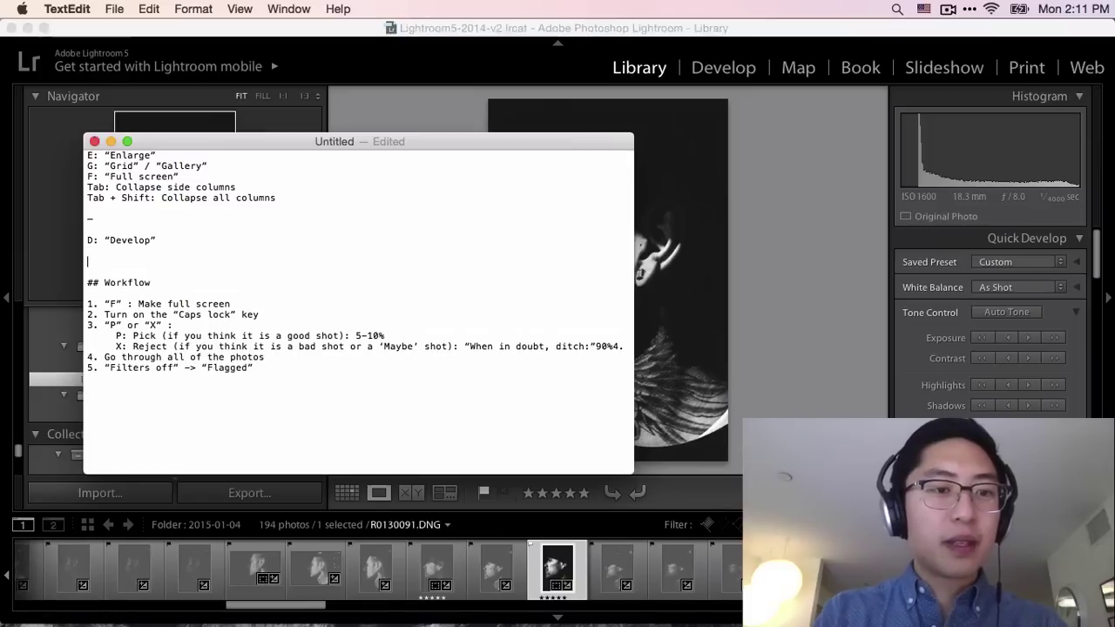
{"action": "left_click", "coordinate": [656, 335]}
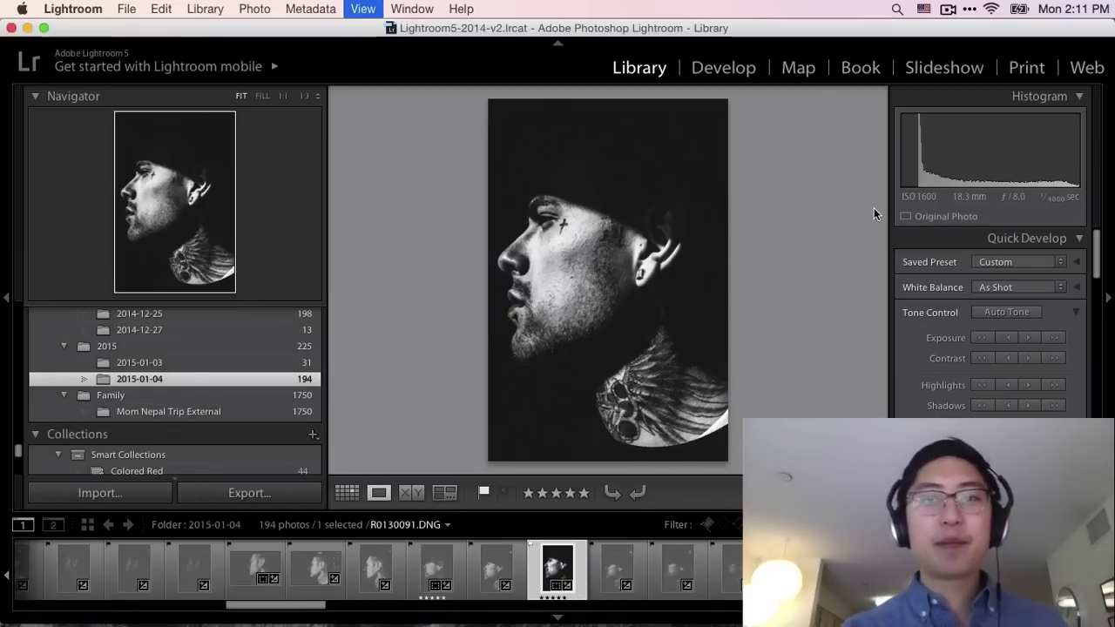
Step: Open R0130091.DNG in Develop and review its settings, including Exposure +0.95 and Contrast +100
{"action": "key", "text": "d"}
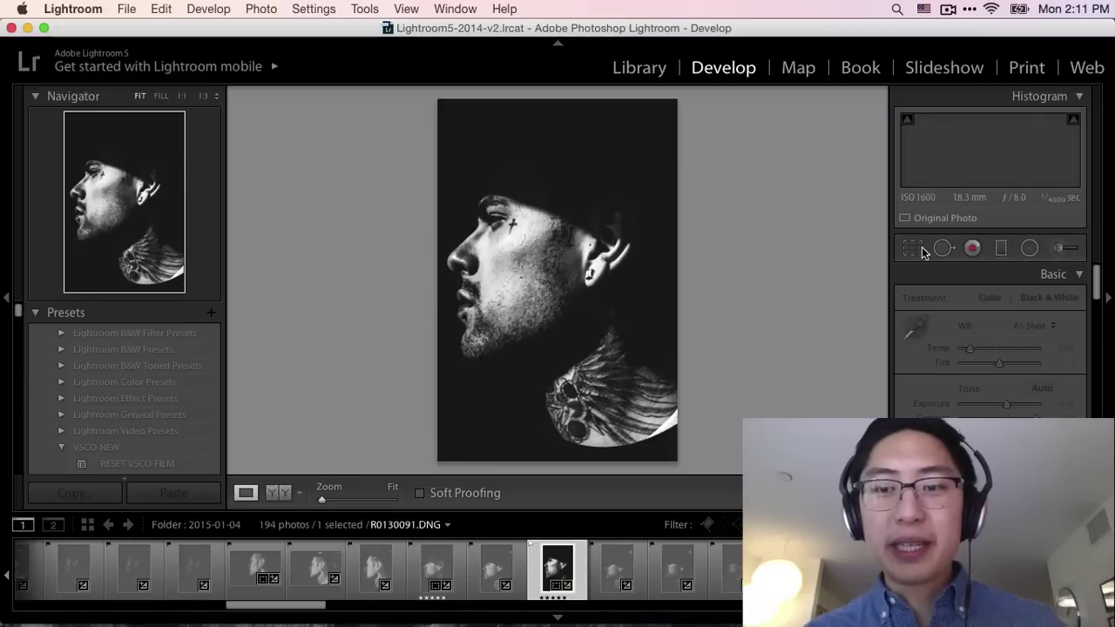
{"action": "scroll", "coordinate": [1032, 292], "scroll_direction": "down", "scroll_amount": 15}
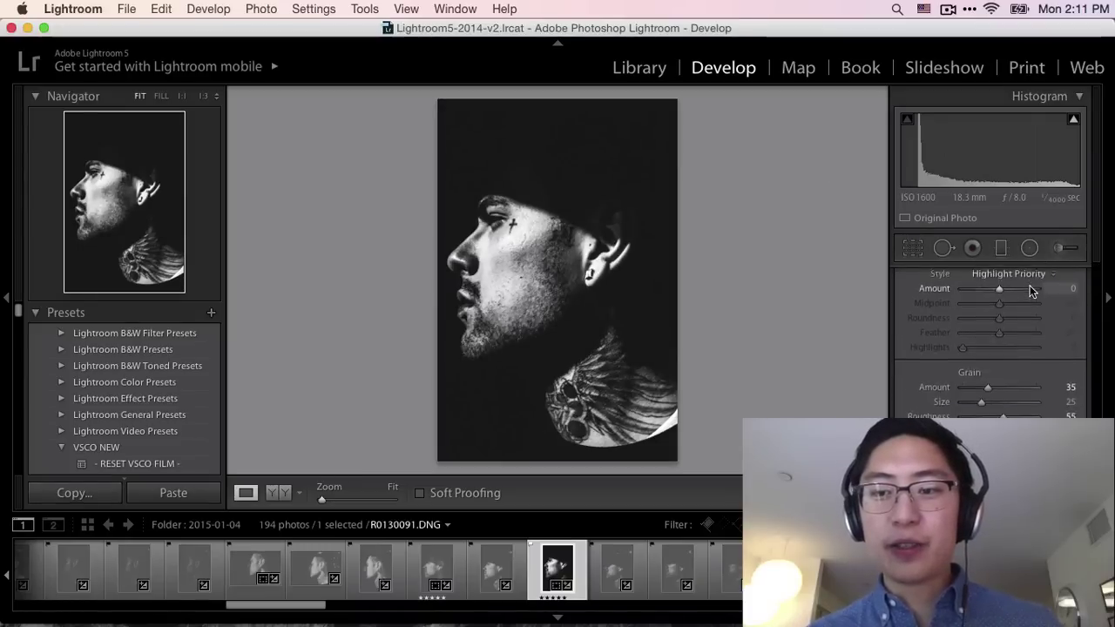
{"action": "scroll", "coordinate": [1004, 384], "scroll_direction": "up", "scroll_amount": 15}
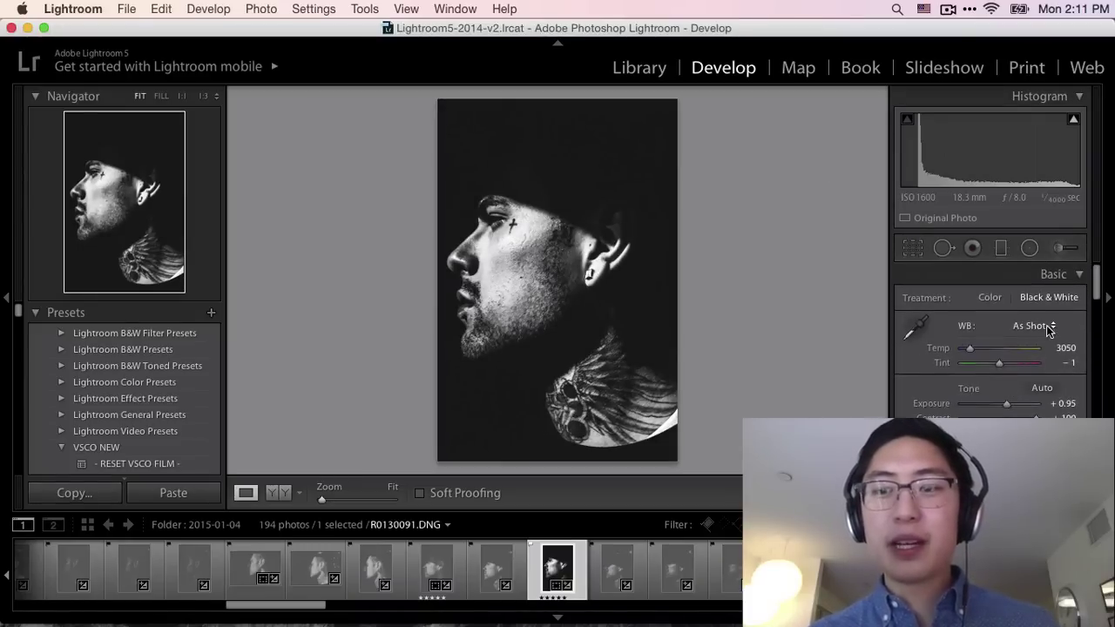
{"action": "scroll", "coordinate": [1043, 320], "scroll_direction": "down", "scroll_amount": 3}
{"action": "scroll", "coordinate": [1032, 322], "scroll_direction": "up", "scroll_amount": 3}
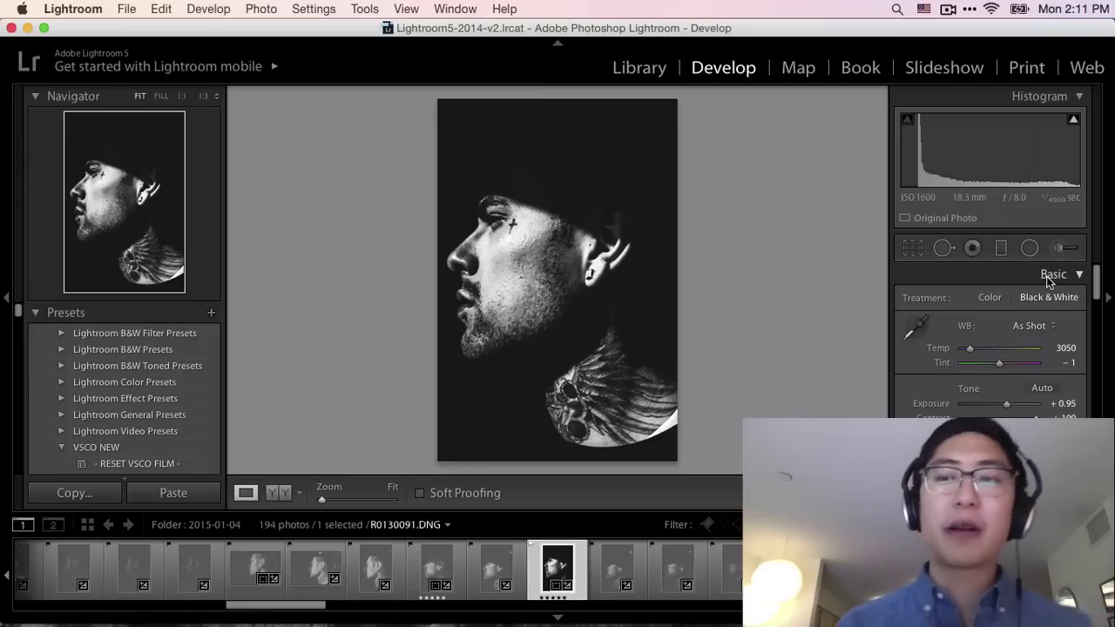
{"action": "scroll", "coordinate": [1038, 282], "scroll_direction": "down", "scroll_amount": 5}
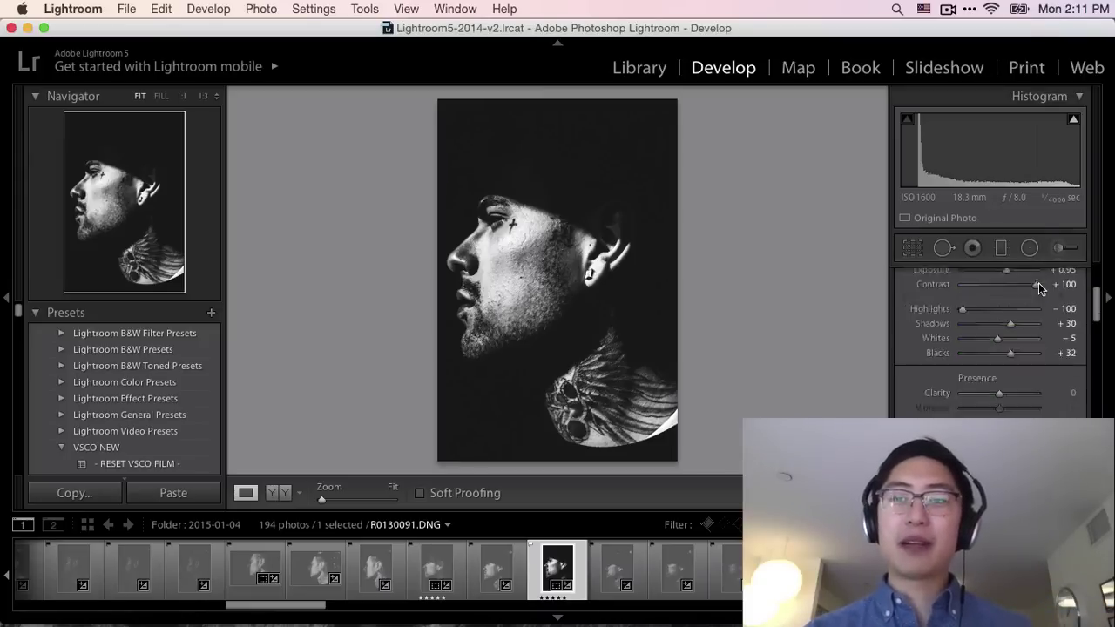
{"action": "scroll", "coordinate": [1040, 286], "scroll_direction": "up", "scroll_amount": 5}
{"action": "scroll", "coordinate": [1036, 288], "scroll_direction": "down", "scroll_amount": 1}
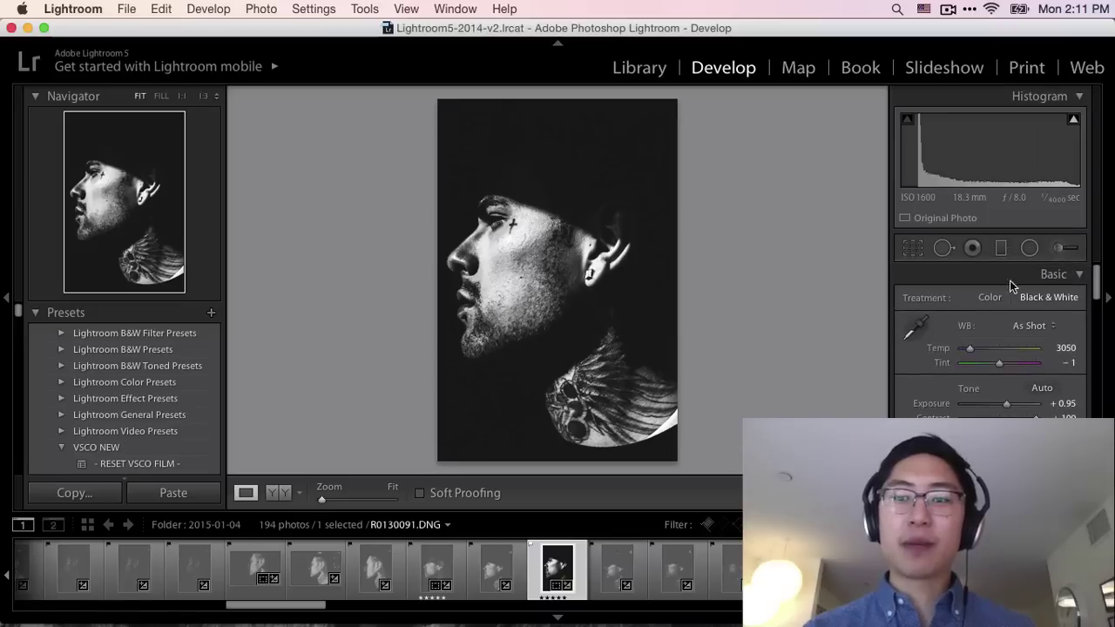
{"action": "scroll", "coordinate": [1010, 385], "scroll_direction": "down", "scroll_amount": 10}
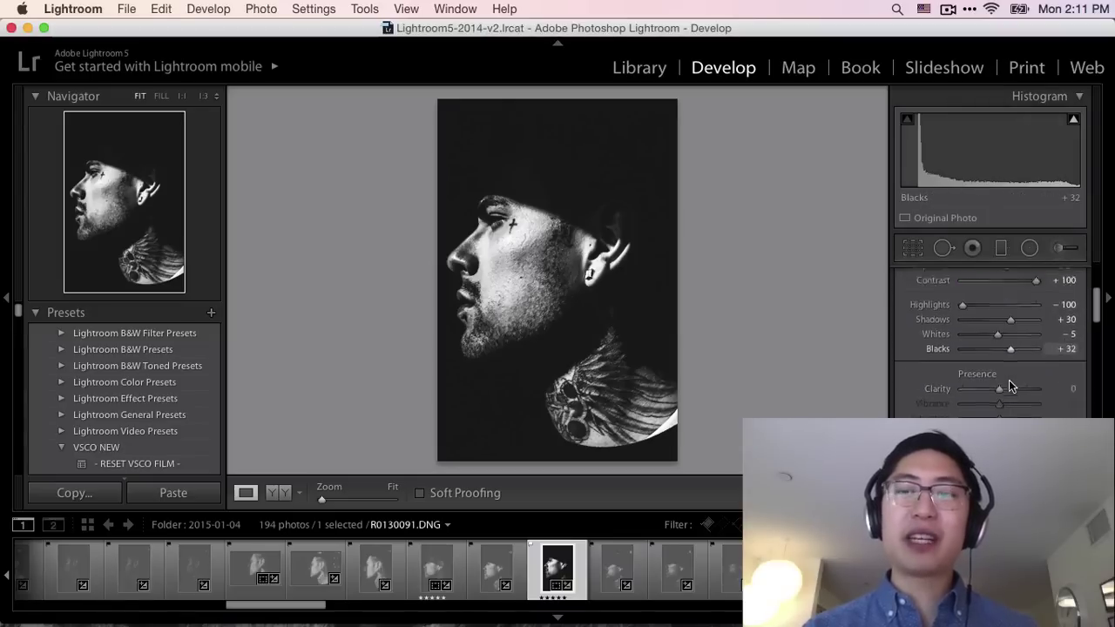
{"action": "scroll", "coordinate": [1033, 314], "scroll_direction": "down", "scroll_amount": 10}
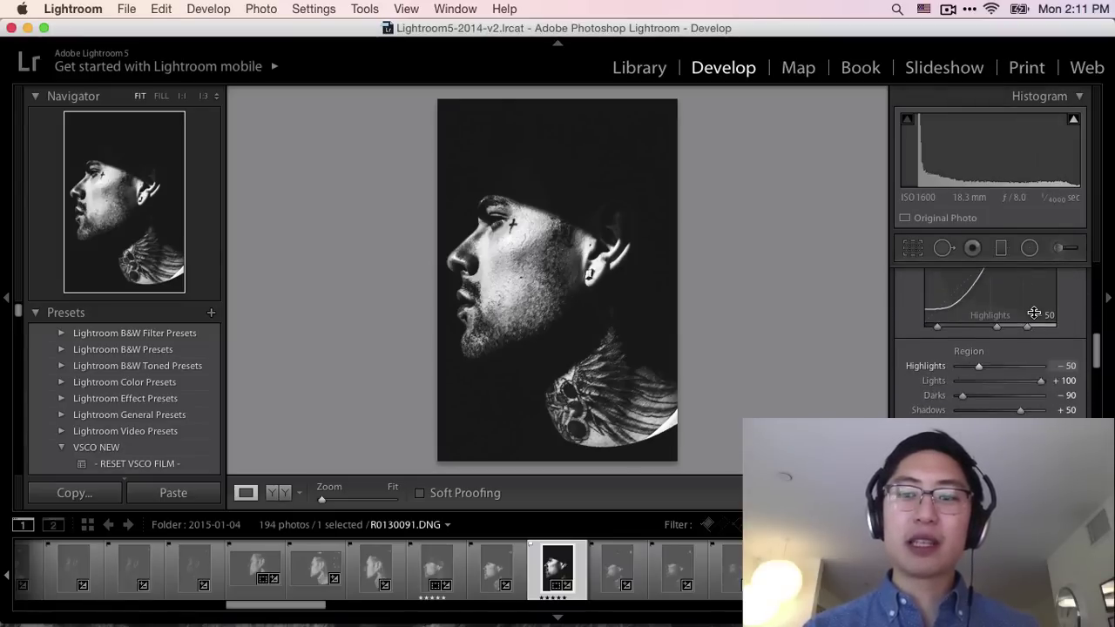
{"action": "scroll", "coordinate": [1034, 317], "scroll_direction": "down", "scroll_amount": 10}
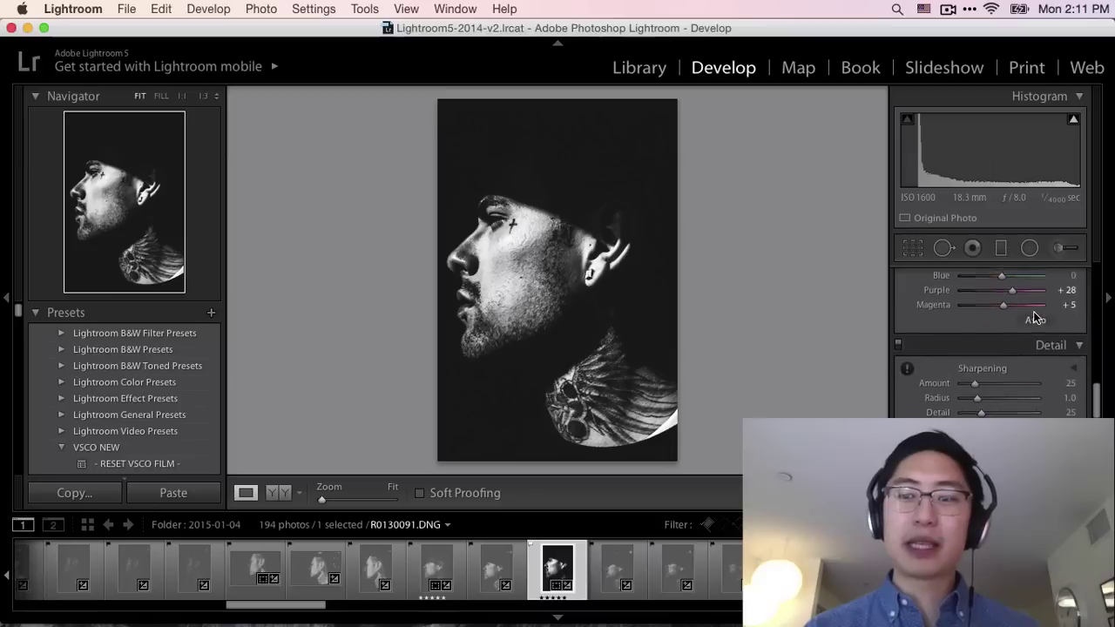
{"action": "scroll", "coordinate": [1034, 317], "scroll_direction": "up", "scroll_amount": 20}
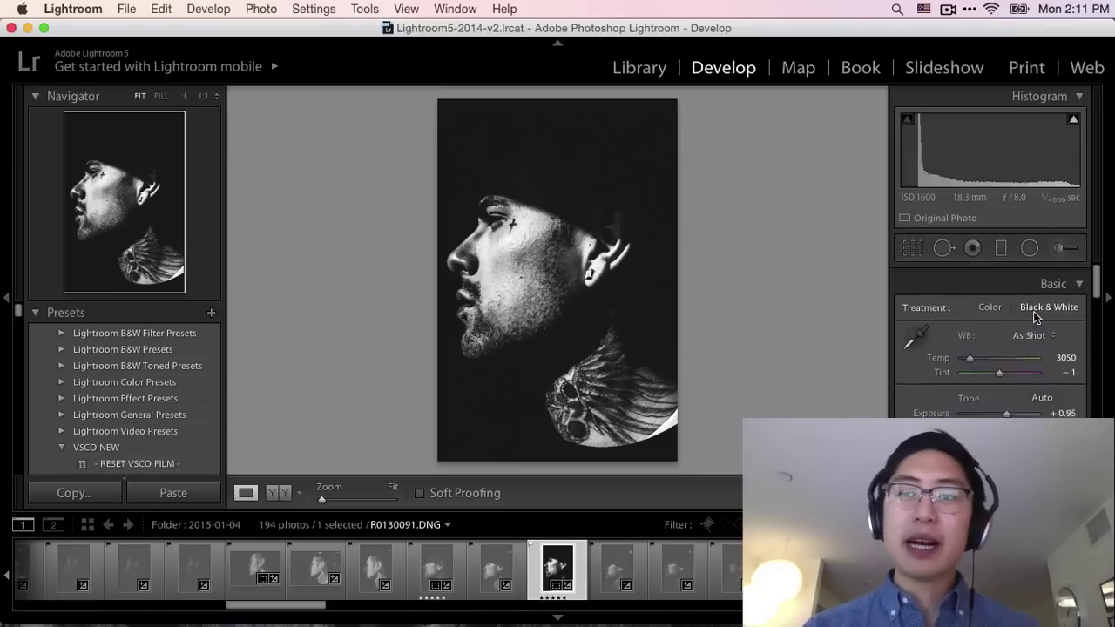
{"action": "scroll", "coordinate": [1025, 318], "scroll_direction": "down", "scroll_amount": 2}
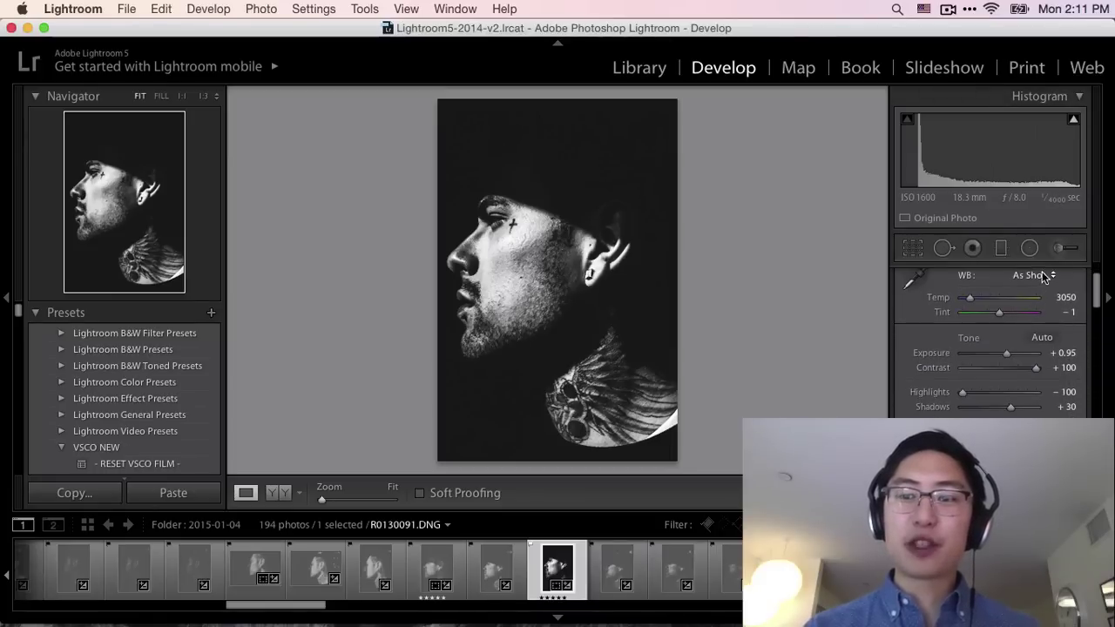
Step: Check the white balance options and close them without changes
{"action": "left_click", "coordinate": [1042, 274]}
{"action": "left_click", "coordinate": [912, 296]}
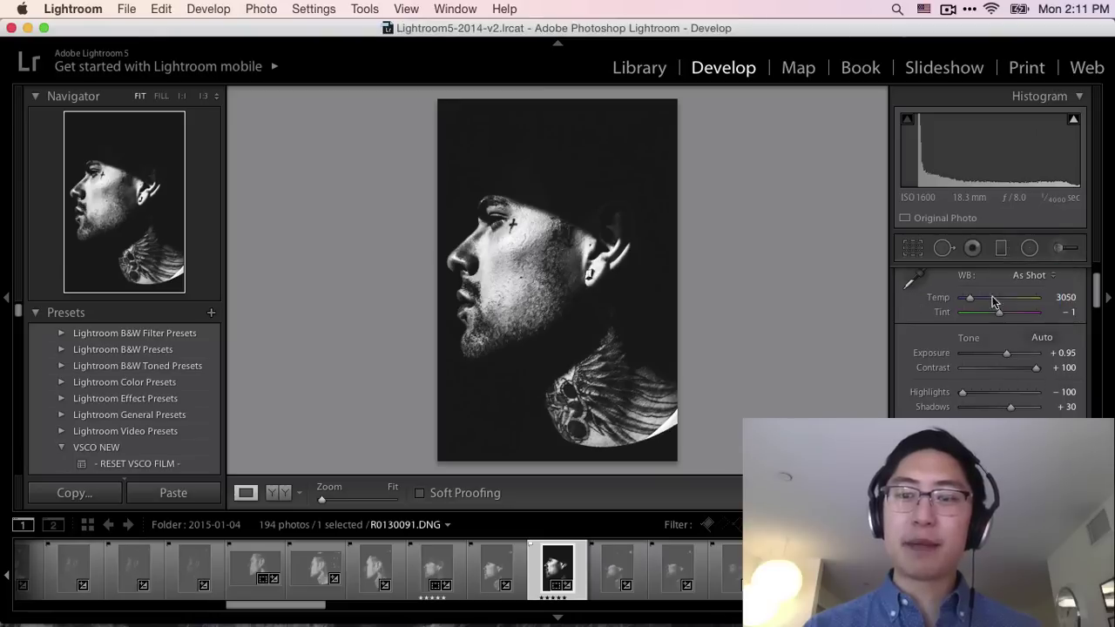
{"action": "scroll", "coordinate": [1014, 365], "scroll_direction": "down", "scroll_amount": 1}
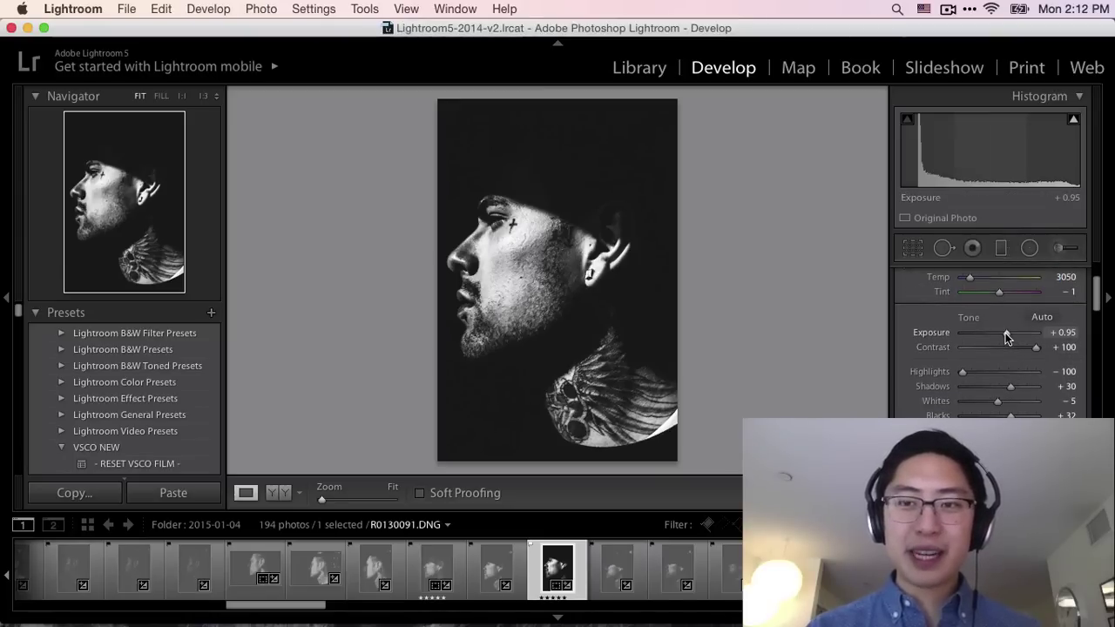
Step: Set Exposure to +1.00, Shadows to -10 and Whites to -28, keeping Highlights at -100
{"action": "left_click_drag", "start_coordinate": [1005, 333], "coordinate": [1057, 349]}
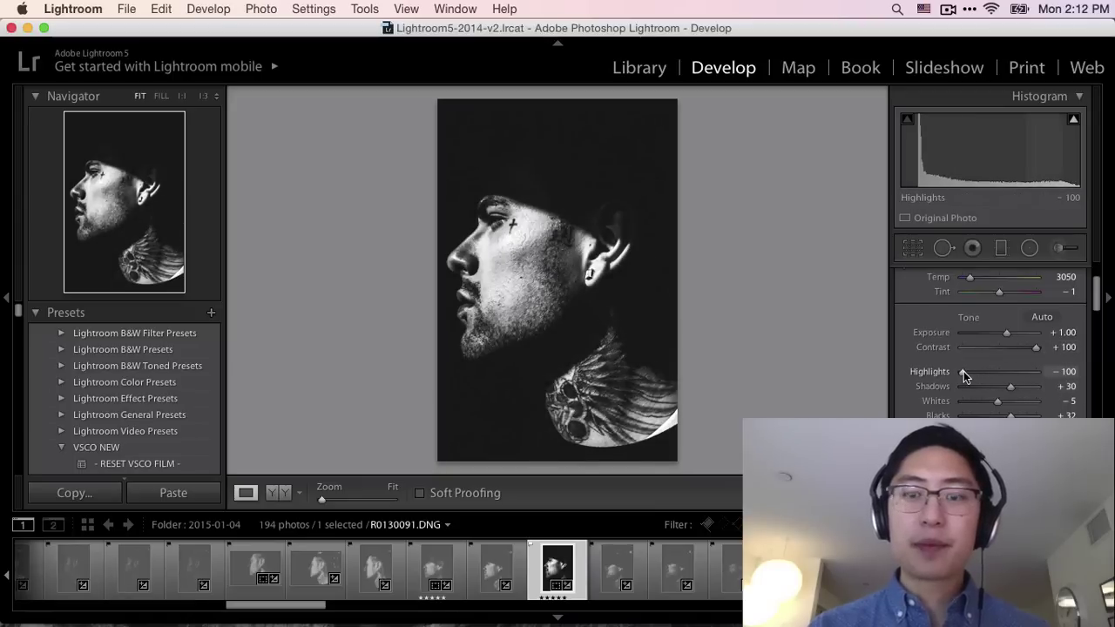
{"action": "left_click_drag", "start_coordinate": [963, 371], "coordinate": [912, 372]}
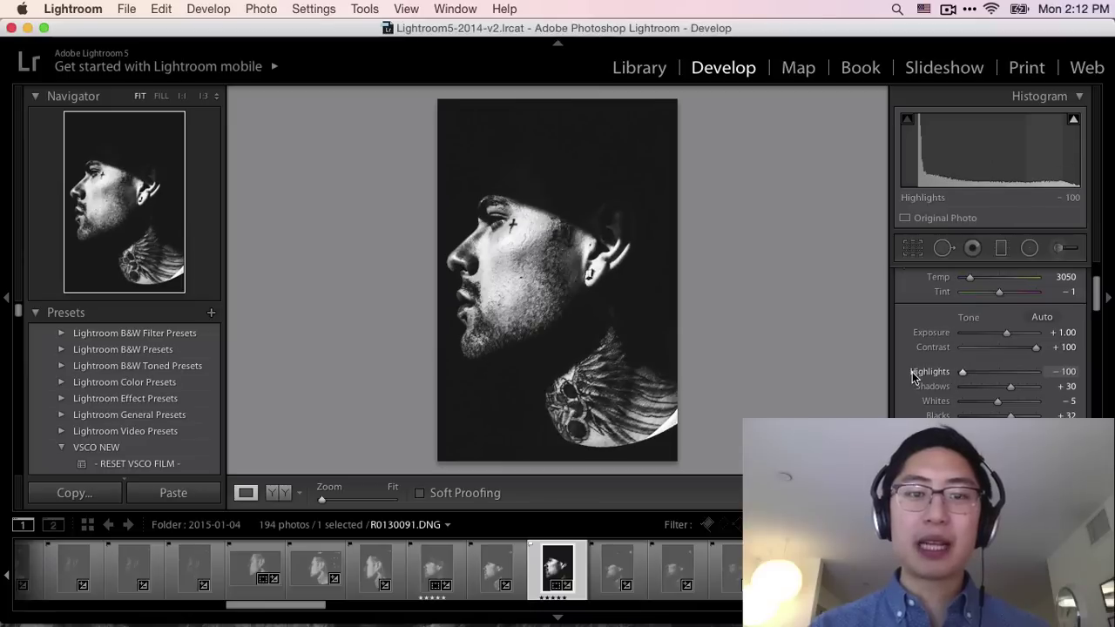
{"action": "mouse_move", "coordinate": [990, 383]}
{"action": "left_mouse_down"}
{"action": "mouse_move", "coordinate": [1014, 384]}
{"action": "mouse_move", "coordinate": [995, 384]}
{"action": "left_mouse_up"}
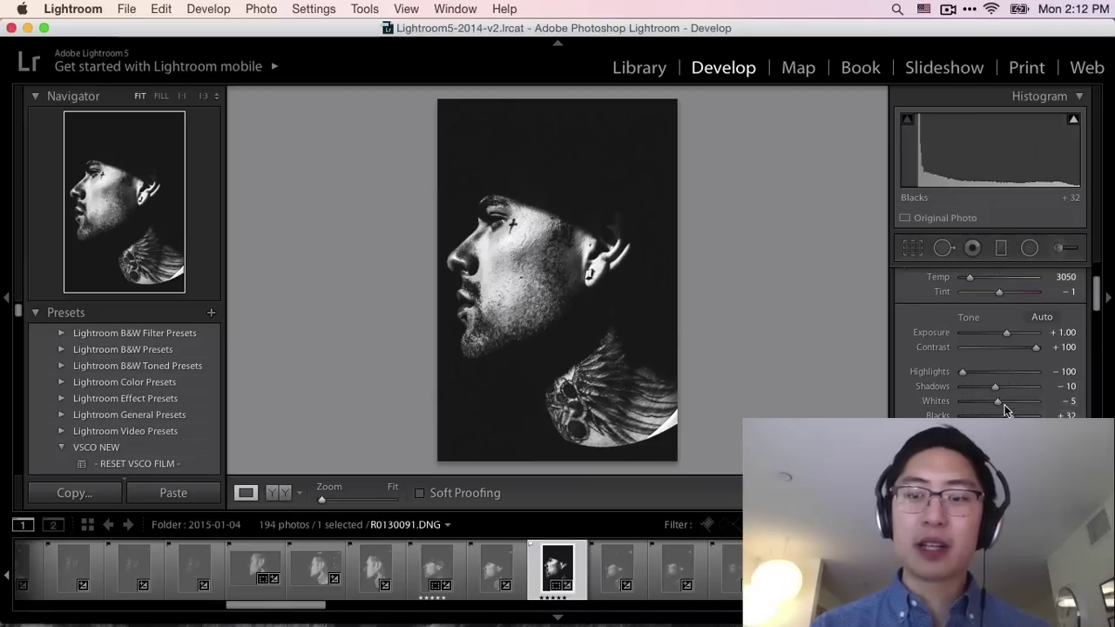
{"action": "left_click_drag", "start_coordinate": [997, 405], "coordinate": [1019, 415]}
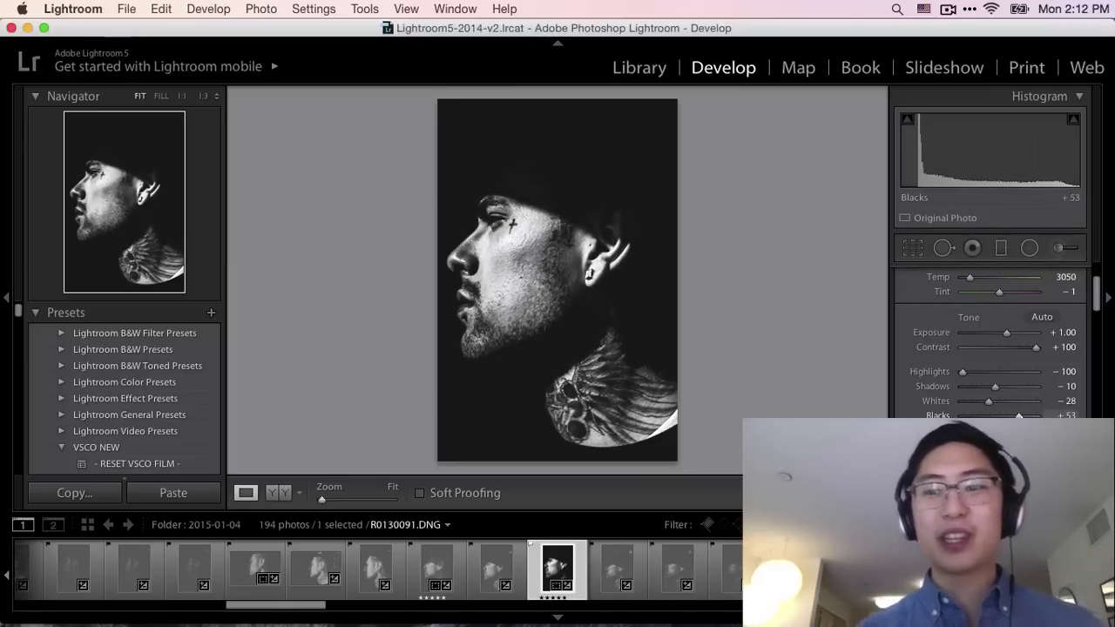
{"action": "scroll", "coordinate": [997, 385], "scroll_direction": "down", "scroll_amount": 2}
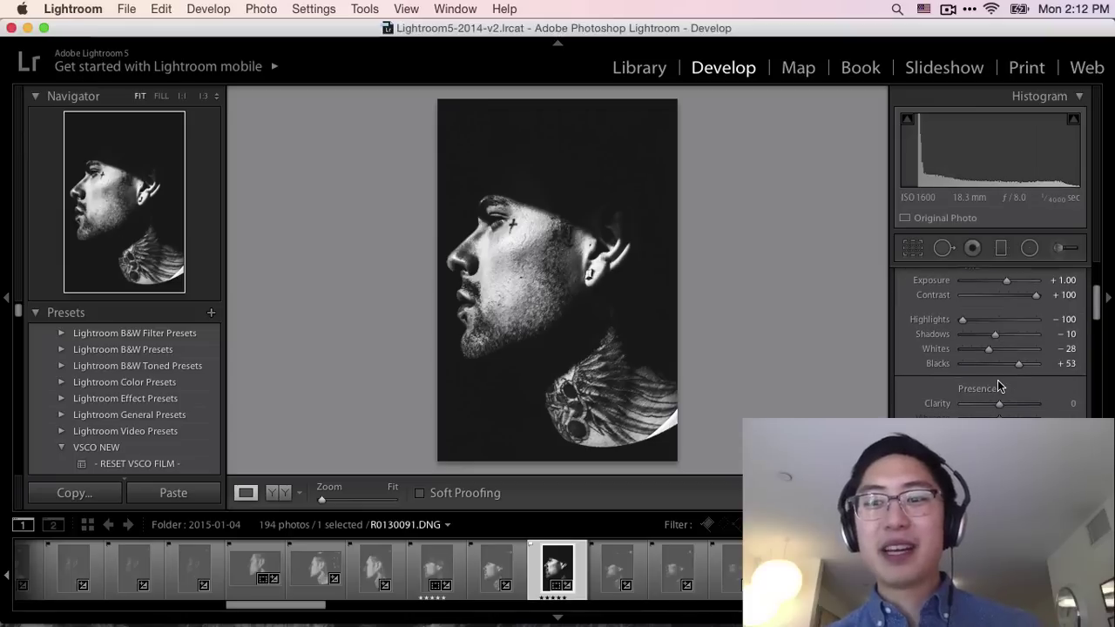
Step: Test Clarity up to +100, then leave it at 0
{"action": "mouse_move", "coordinate": [998, 406]}
{"action": "left_mouse_down"}
{"action": "mouse_move", "coordinate": [1012, 405]}
{"action": "mouse_move", "coordinate": [990, 405]}
{"action": "mouse_move", "coordinate": [999, 408]}
{"action": "left_mouse_up"}
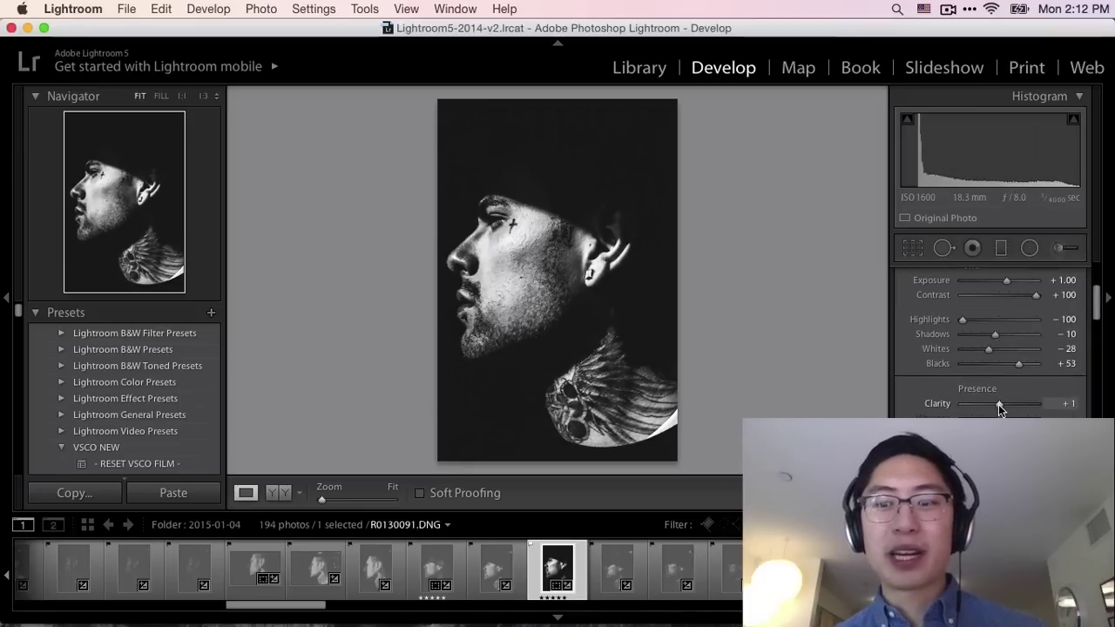
{"action": "double_click", "coordinate": [964, 409]}
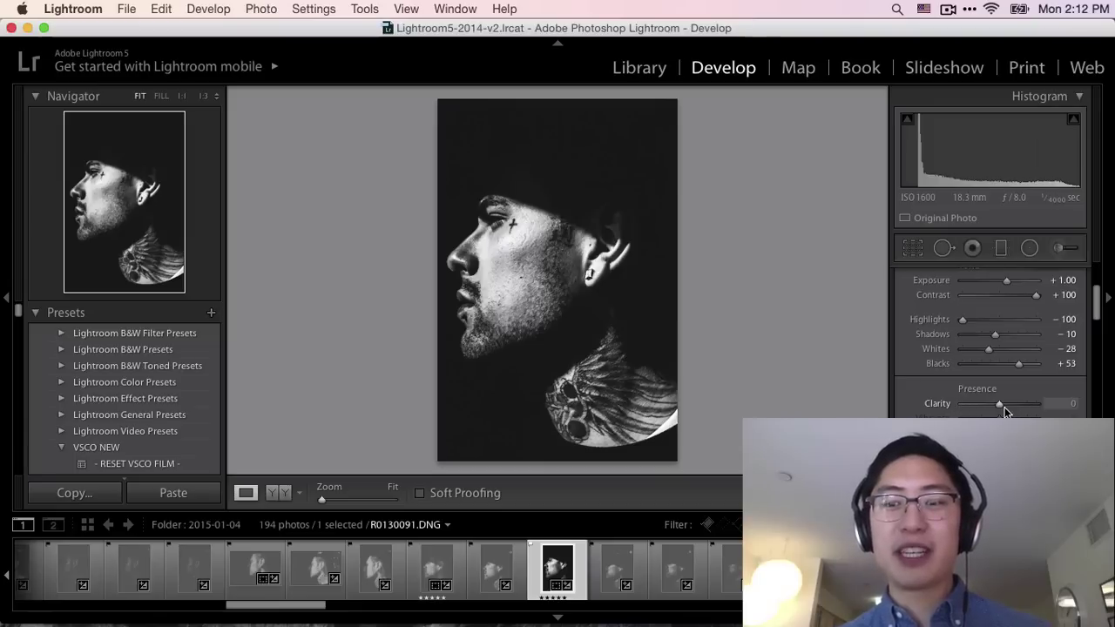
{"action": "left_click_drag", "start_coordinate": [1005, 406], "coordinate": [1062, 403]}
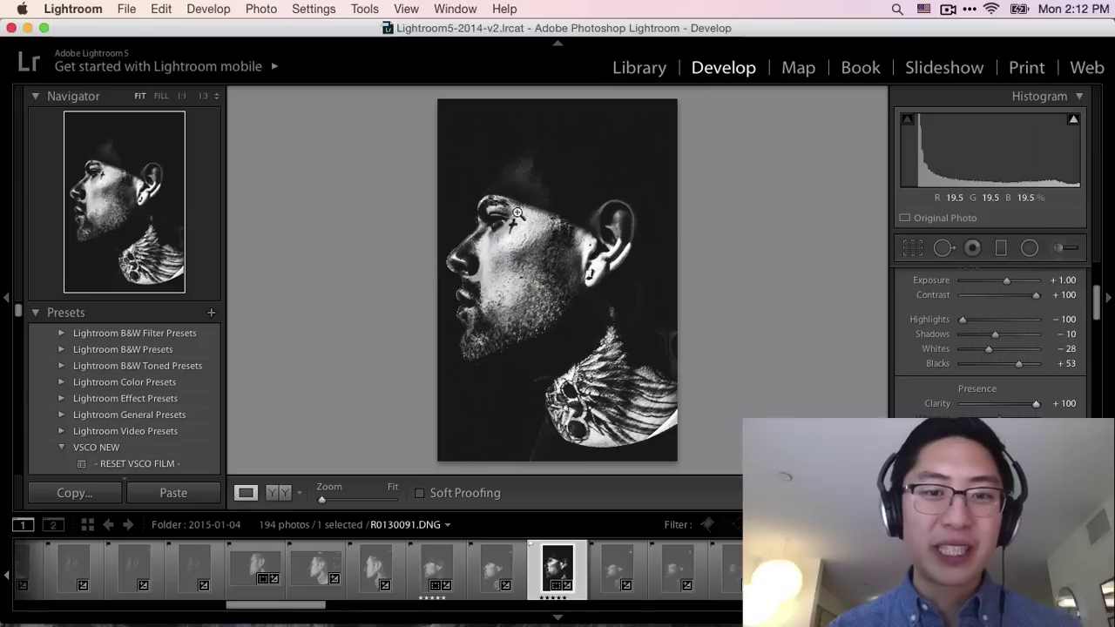
{"action": "left_click_drag", "start_coordinate": [1035, 407], "coordinate": [1000, 405]}
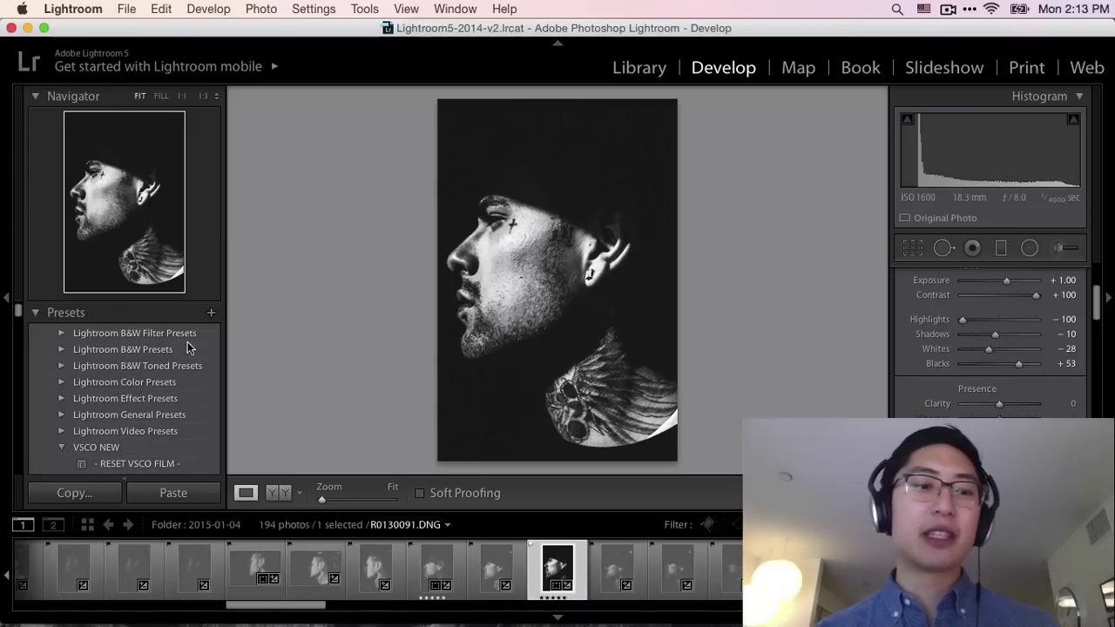
{"action": "scroll", "coordinate": [97, 346], "scroll_direction": "down", "scroll_amount": 5}
{"action": "scroll", "coordinate": [103, 348], "scroll_direction": "up", "scroll_amount": 5}
Step: Try the Eric Kim Neopan 1600 presets (v2, v4, v7, v9, v11, v12) on the tattooed portrait
{"action": "scroll", "coordinate": [108, 343], "scroll_direction": "down", "scroll_amount": 3}
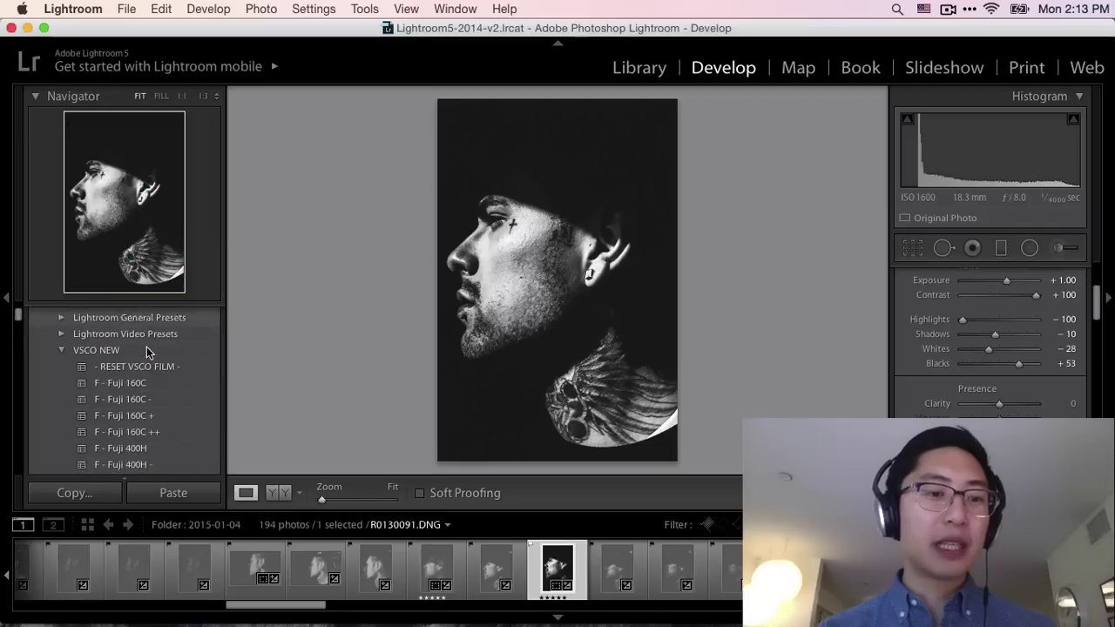
{"action": "scroll", "coordinate": [130, 348], "scroll_direction": "down", "scroll_amount": 1}
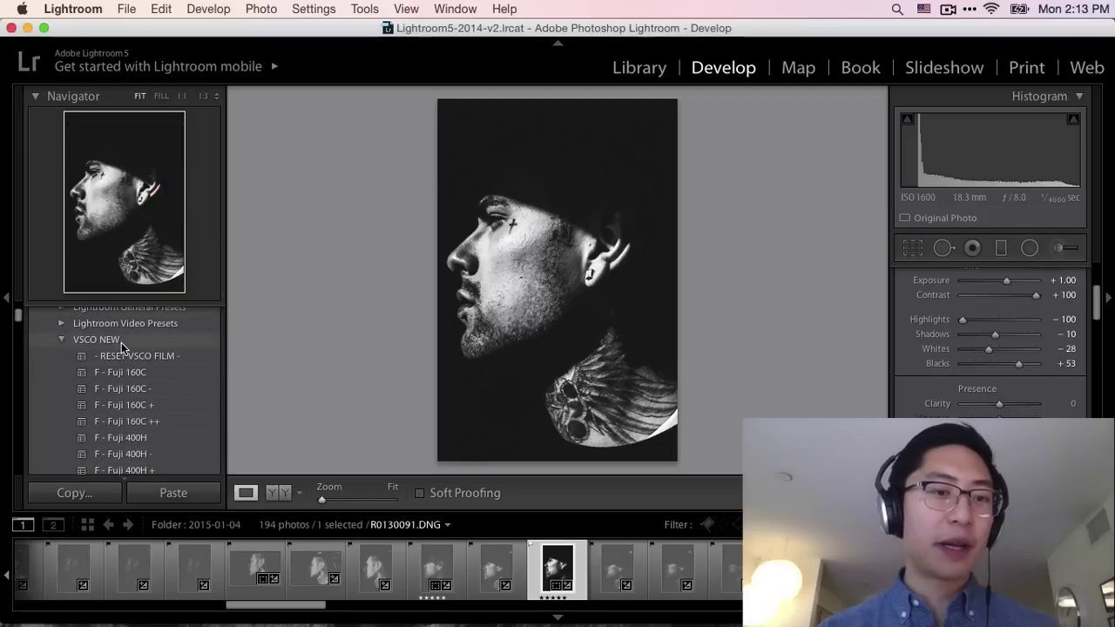
{"action": "scroll", "coordinate": [95, 364], "scroll_direction": "down", "scroll_amount": 15}
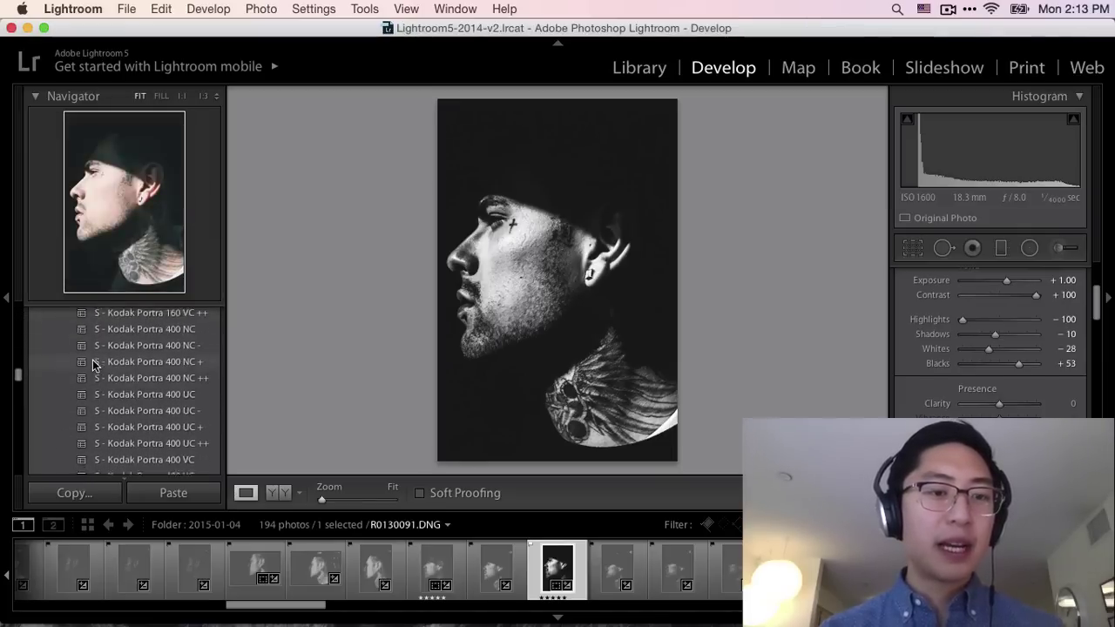
{"action": "scroll", "coordinate": [93, 366], "scroll_direction": "up", "scroll_amount": 15}
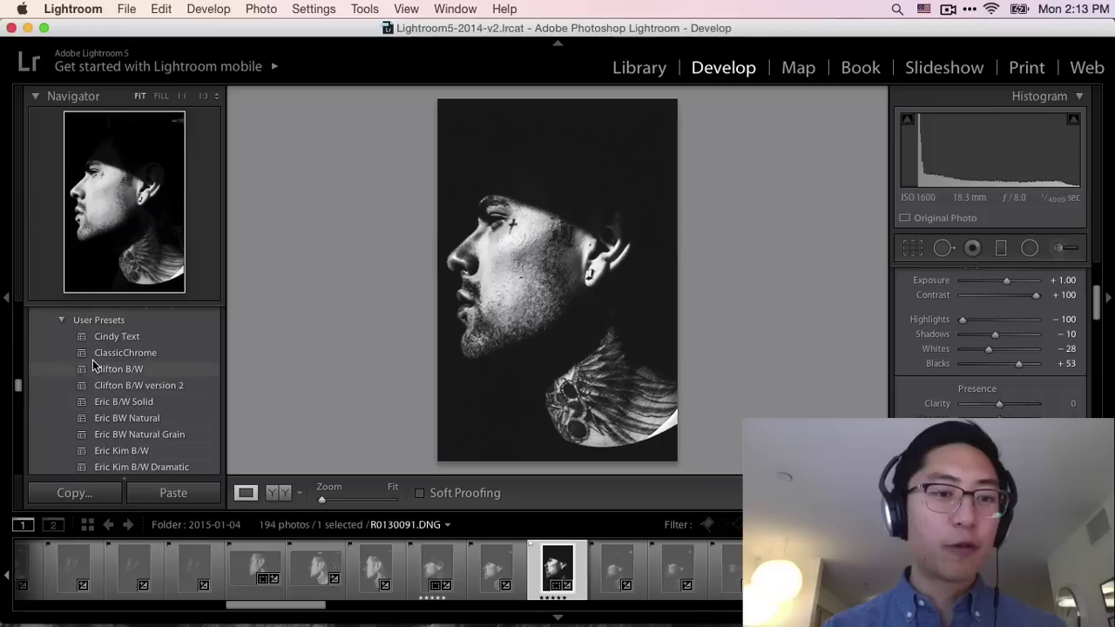
{"action": "scroll", "coordinate": [94, 366], "scroll_direction": "down", "scroll_amount": 8}
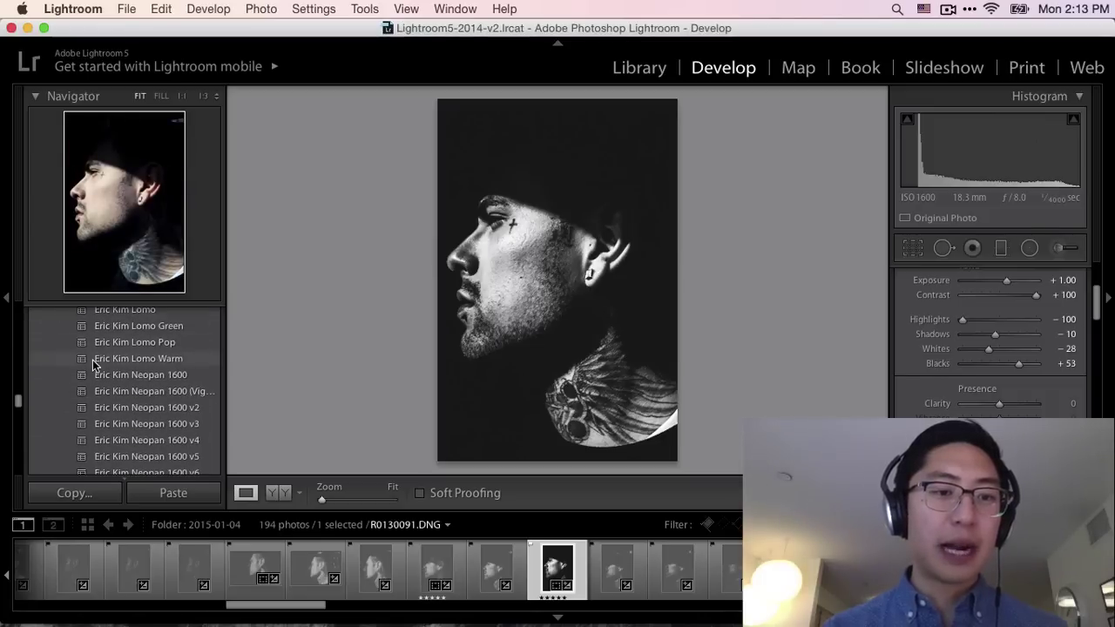
{"action": "scroll", "coordinate": [93, 366], "scroll_direction": "down", "scroll_amount": 3}
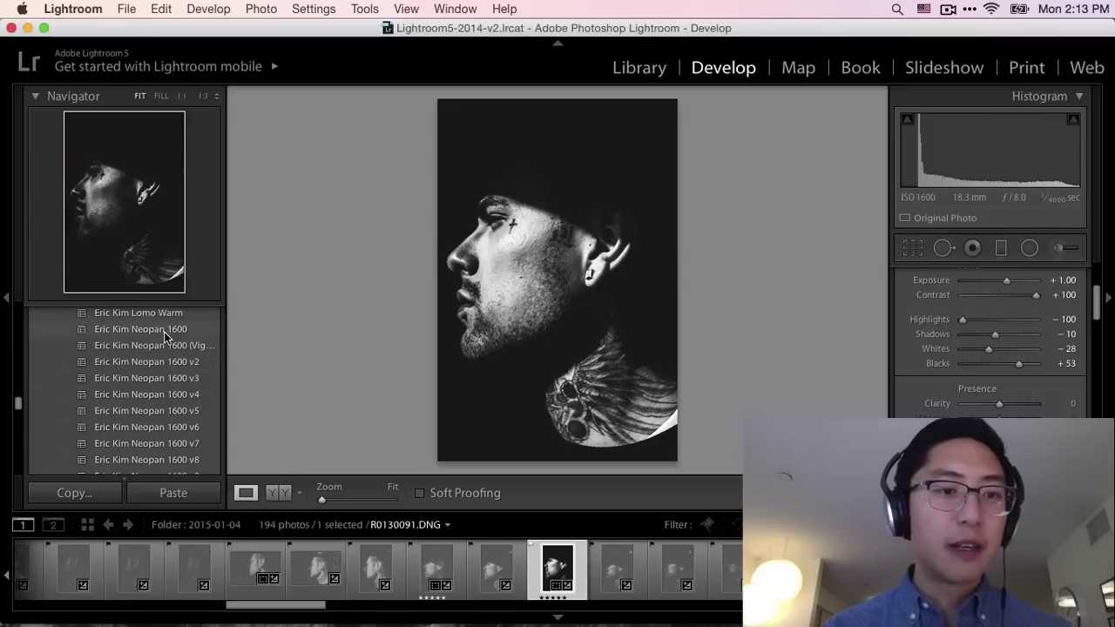
{"action": "scroll", "coordinate": [165, 336], "scroll_direction": "up", "scroll_amount": 2}
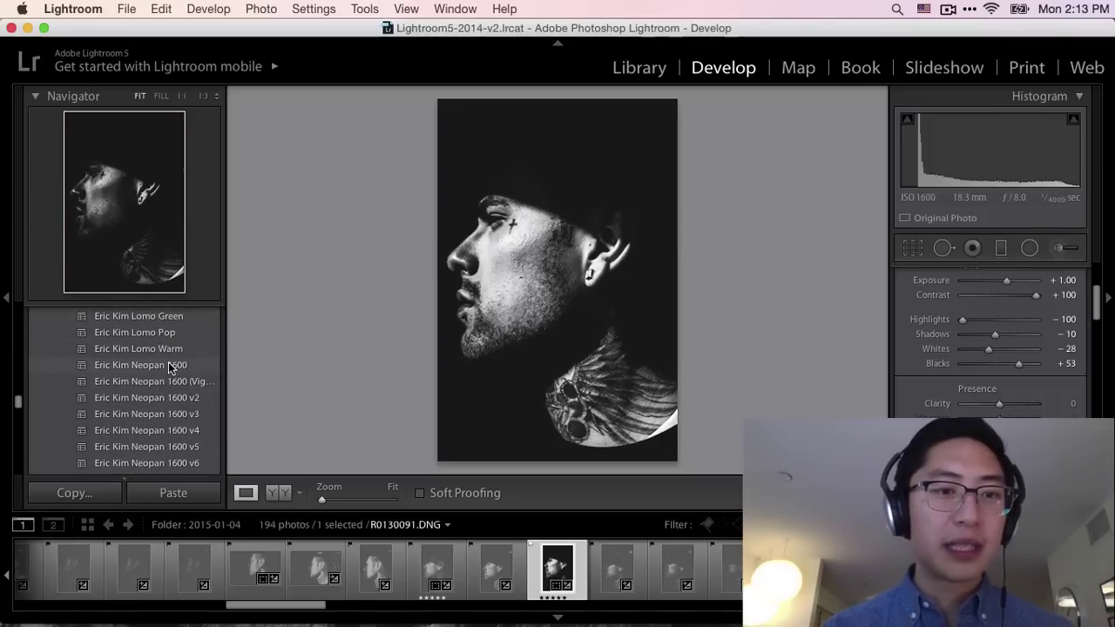
{"action": "left_click", "coordinate": [171, 366]}
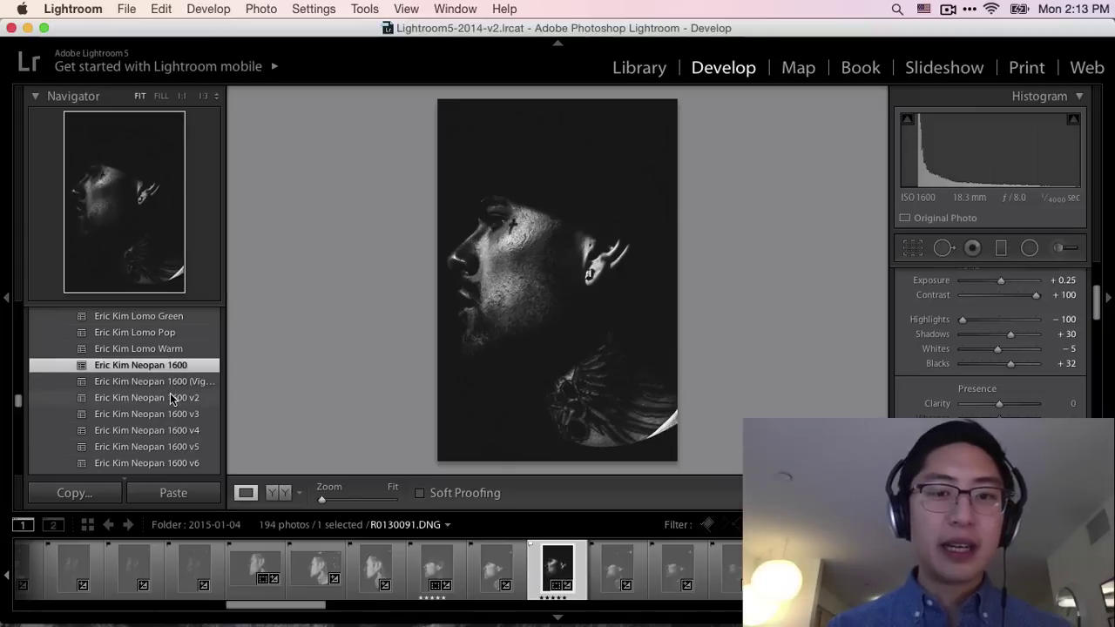
{"action": "left_click", "coordinate": [173, 399]}
{"action": "left_click", "coordinate": [172, 430]}
{"action": "scroll", "coordinate": [174, 428], "scroll_direction": "down", "scroll_amount": 3}
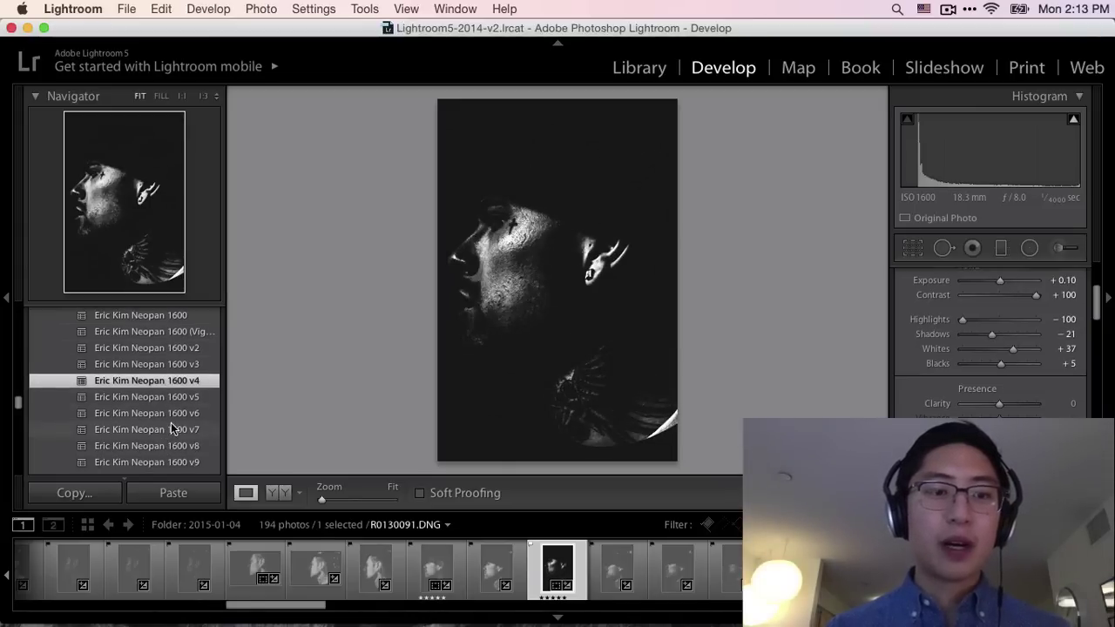
{"action": "left_click", "coordinate": [172, 430]}
{"action": "scroll", "coordinate": [172, 428], "scroll_direction": "down", "scroll_amount": 3}
{"action": "left_click", "coordinate": [171, 420]}
{"action": "scroll", "coordinate": [175, 426], "scroll_direction": "down", "scroll_amount": 3}
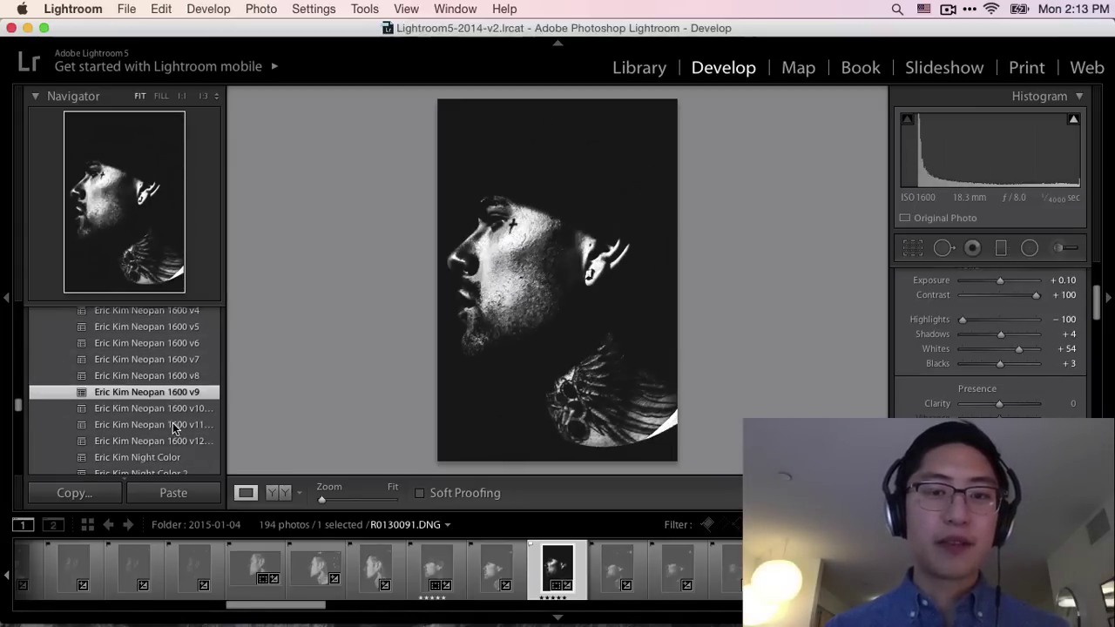
{"action": "left_click", "coordinate": [193, 421]}
{"action": "left_click", "coordinate": [185, 406]}
{"action": "left_click", "coordinate": [172, 374]}
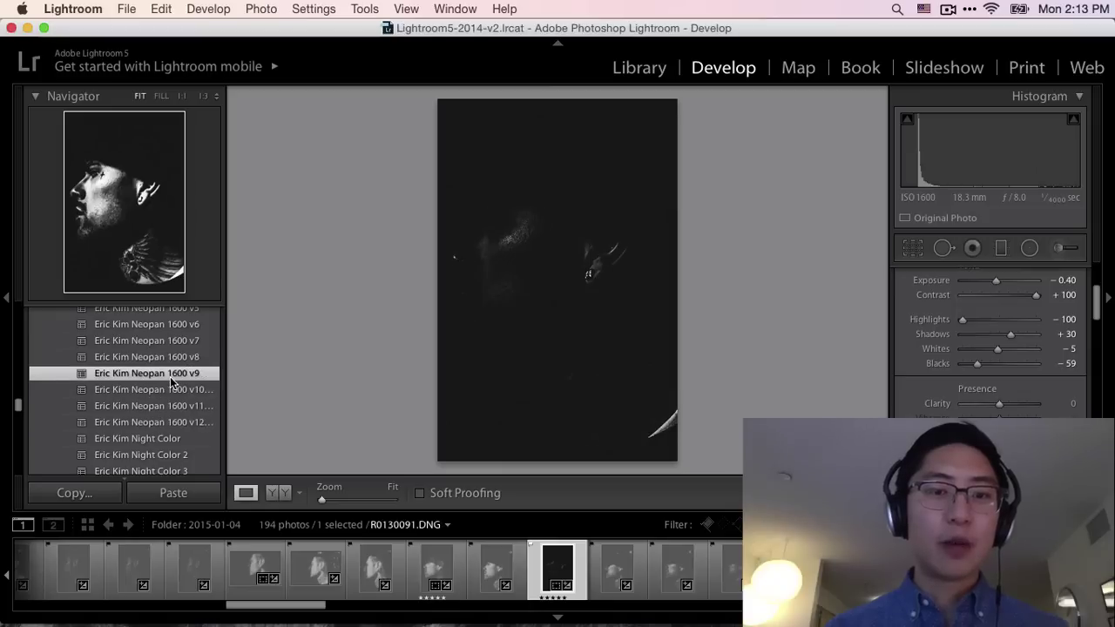
{"action": "scroll", "coordinate": [157, 370], "scroll_direction": "up", "scroll_amount": 3}
{"action": "left_click", "coordinate": [156, 370]}
Step: Run through the Portra 400 Fuji X-T1 and Grain 1 presets, finishing on Portra 400 Grain 2
{"action": "scroll", "coordinate": [156, 370], "scroll_direction": "down", "scroll_amount": 7}
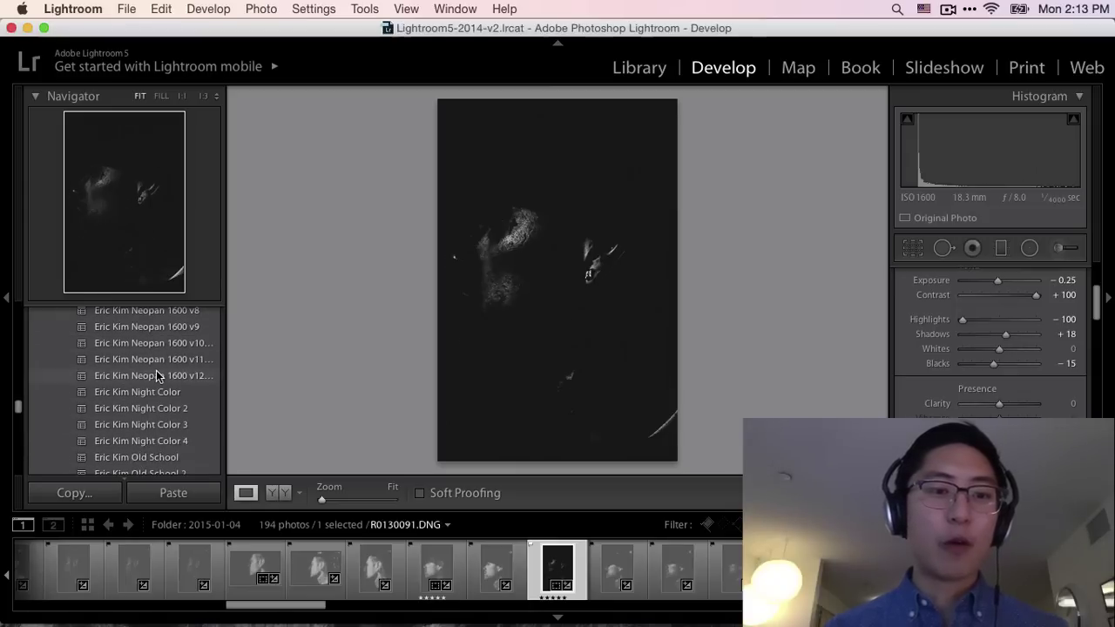
{"action": "scroll", "coordinate": [156, 370], "scroll_direction": "down", "scroll_amount": 5}
{"action": "left_click", "coordinate": [182, 370]}
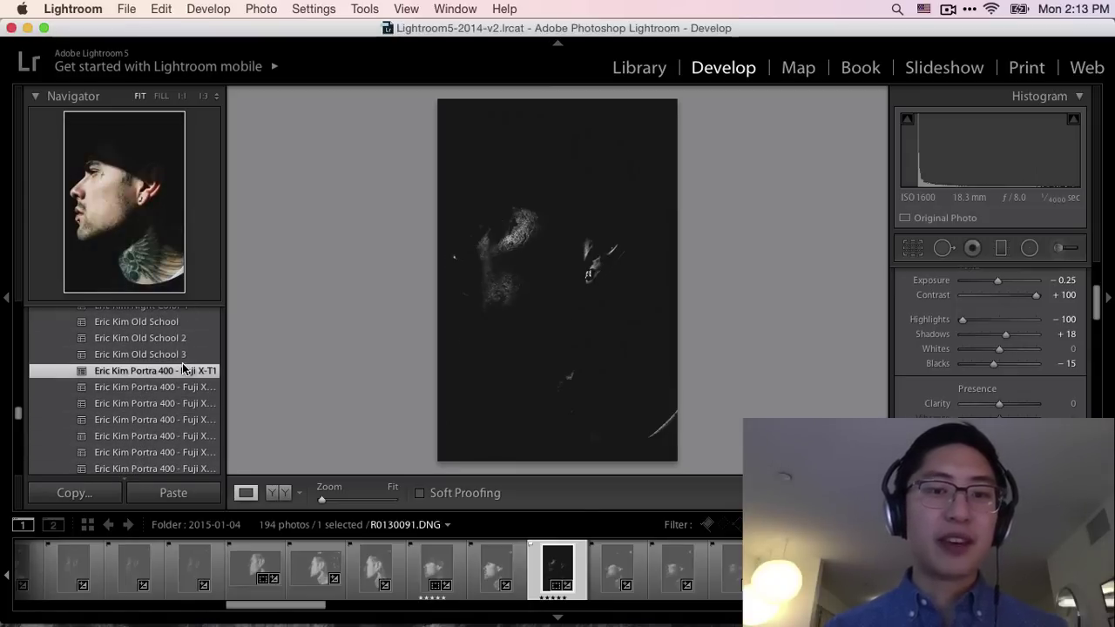
{"action": "left_click", "coordinate": [172, 398]}
{"action": "left_click", "coordinate": [168, 421]}
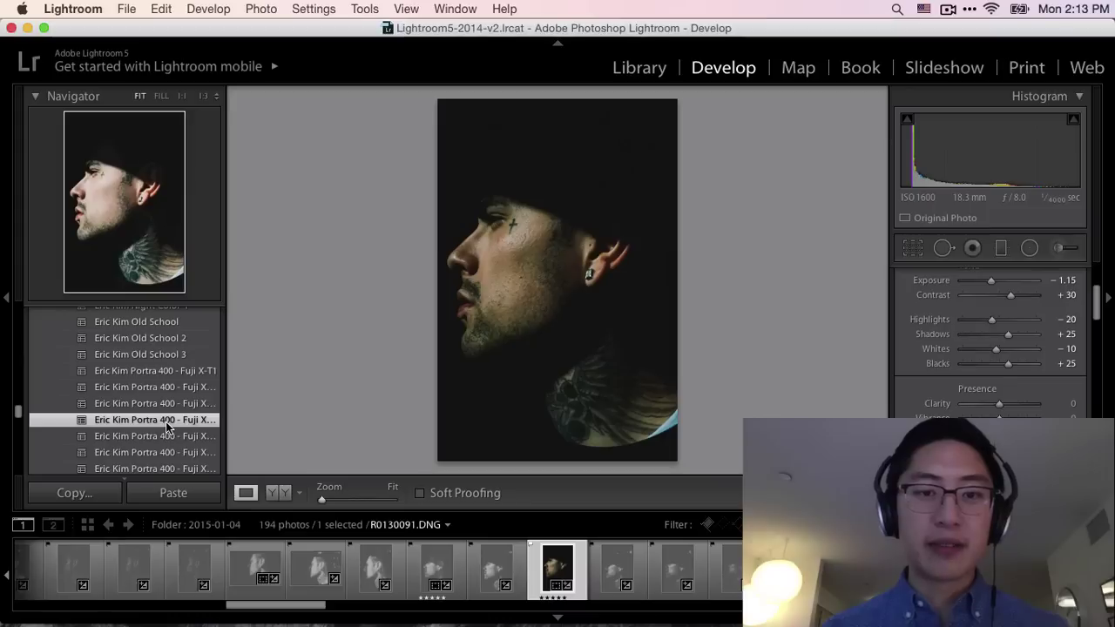
{"action": "scroll", "coordinate": [157, 425], "scroll_direction": "down", "scroll_amount": 4}
{"action": "left_click", "coordinate": [157, 405]}
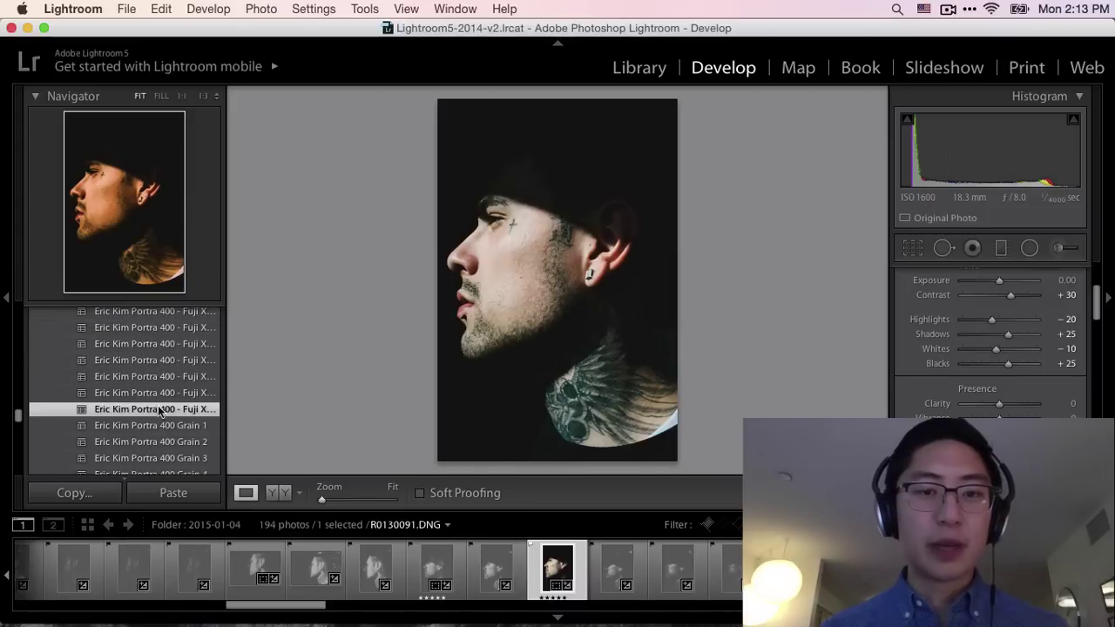
{"action": "left_click", "coordinate": [158, 425]}
{"action": "scroll", "coordinate": [157, 384], "scroll_direction": "down", "scroll_amount": 3}
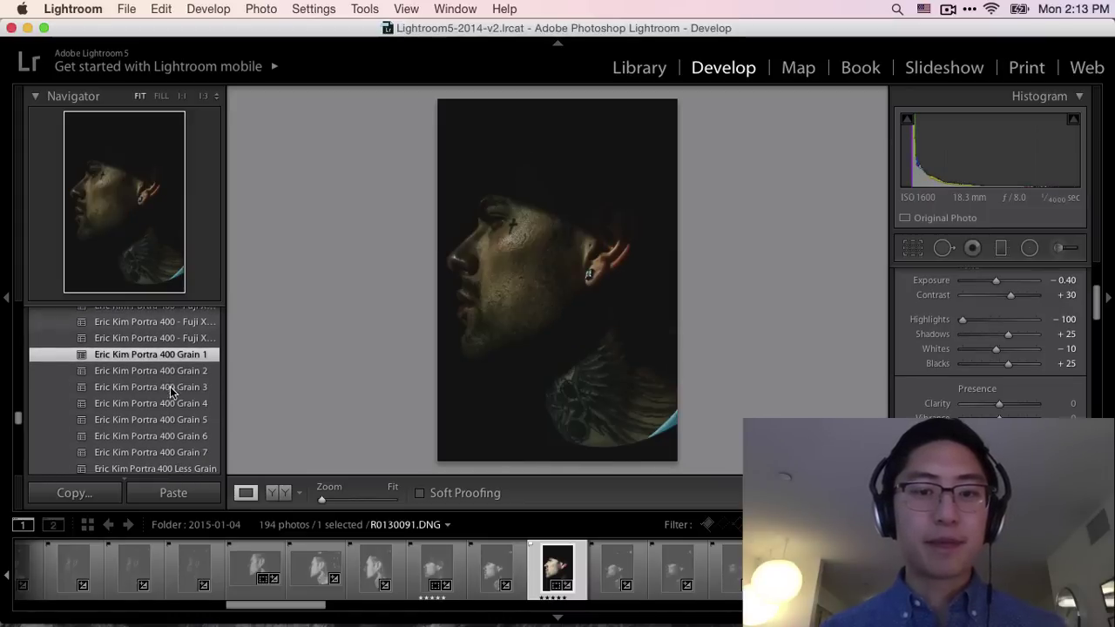
{"action": "left_click", "coordinate": [156, 374]}
Step: In Chrome, search Google for 'eric kim presets'
{"action": "mouse_move", "coordinate": [337, 597]}
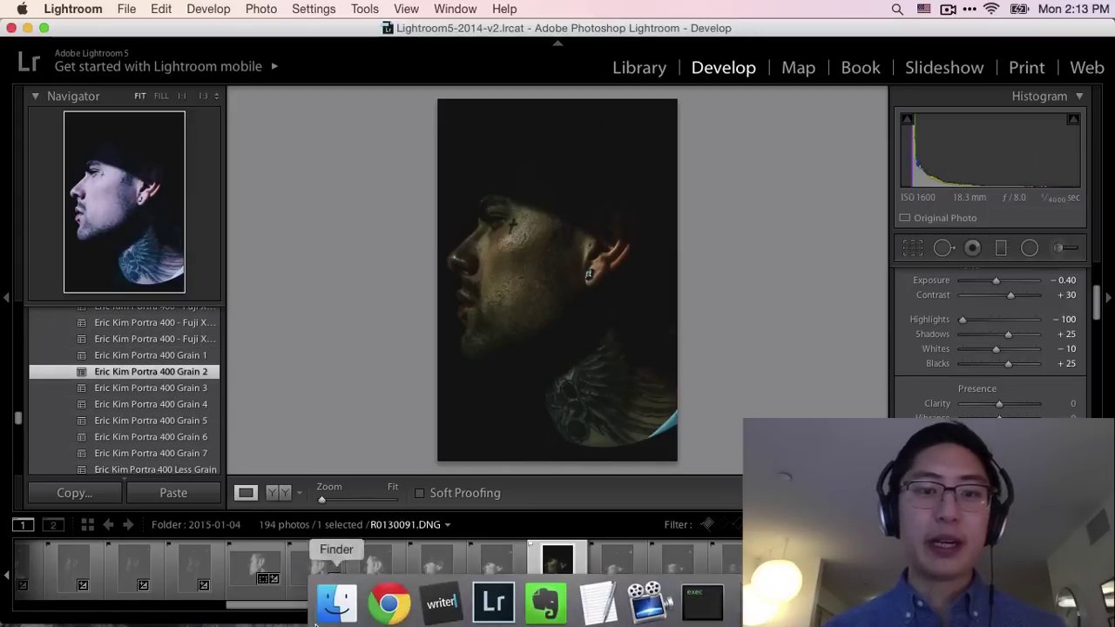
{"action": "left_click", "coordinate": [400, 596]}
{"action": "type", "text": "er"}
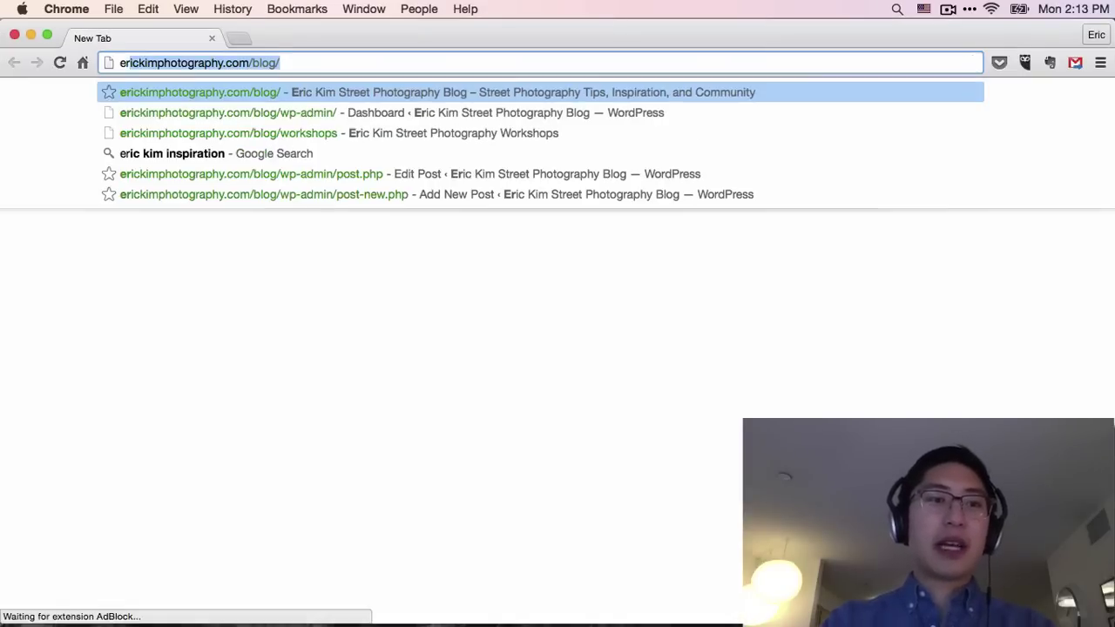
{"action": "type", "text": "ic kim presets"}
{"action": "key", "text": "Return"}
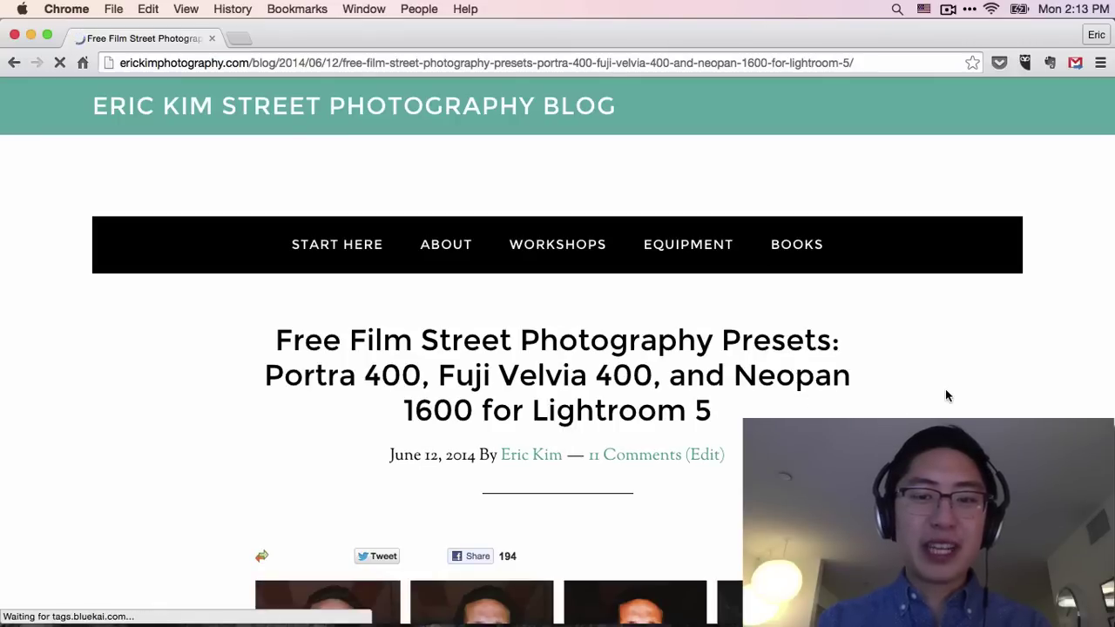
Step: Download the film simulation presets ZIP from Eric Kim's blog and open it
{"action": "scroll", "coordinate": [945, 393], "scroll_direction": "down", "scroll_amount": 5}
{"action": "scroll", "coordinate": [945, 392], "scroll_direction": "down", "scroll_amount": 3}
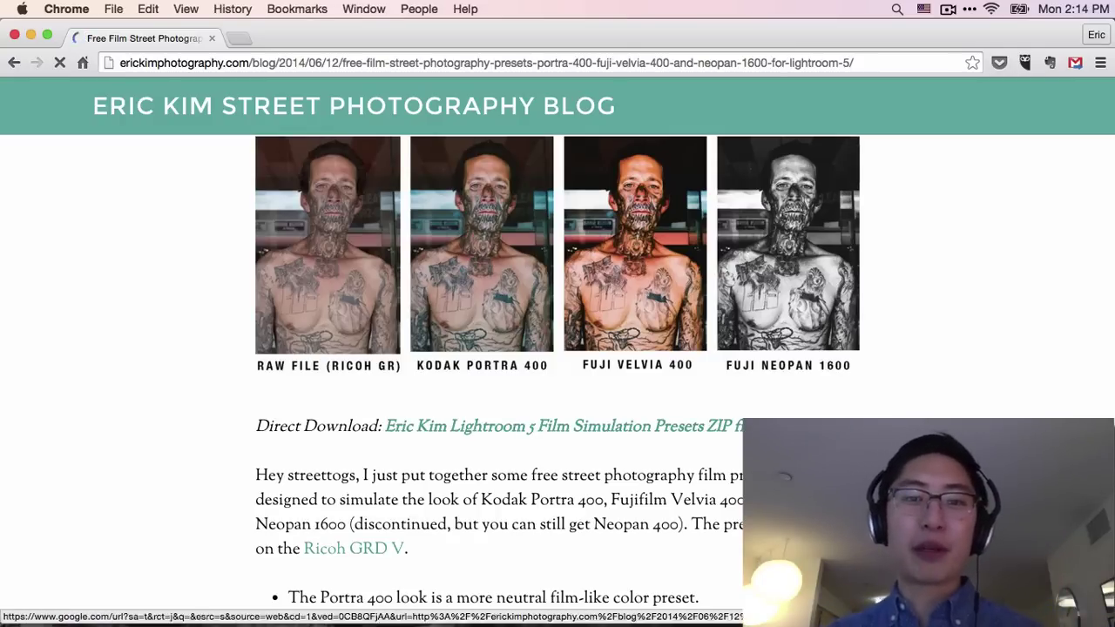
{"action": "left_click", "coordinate": [678, 426]}
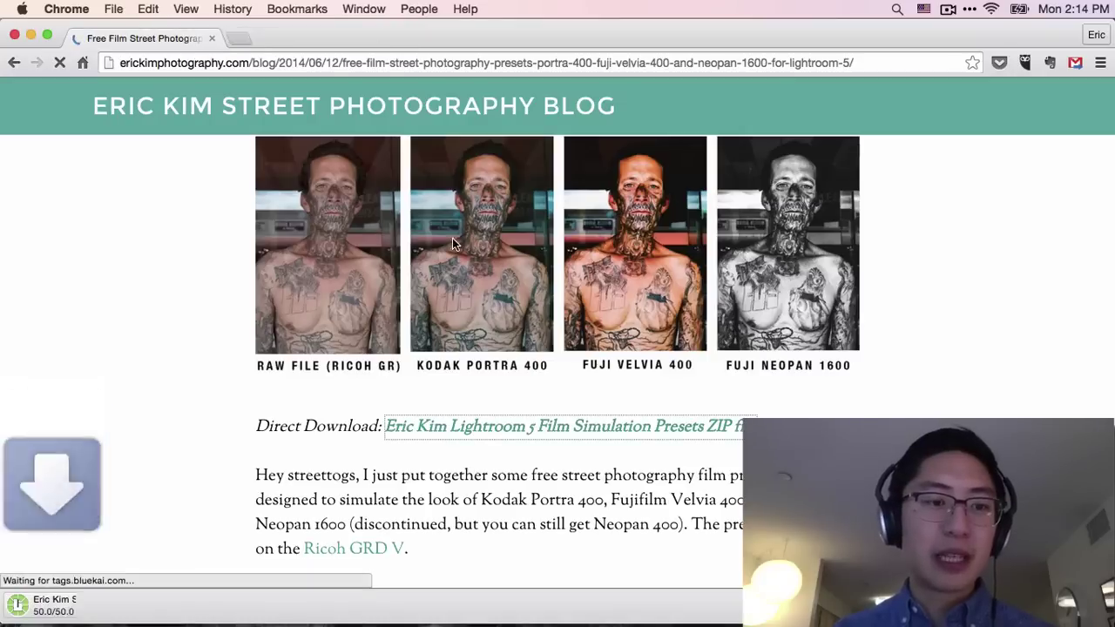
{"action": "left_click", "coordinate": [121, 606]}
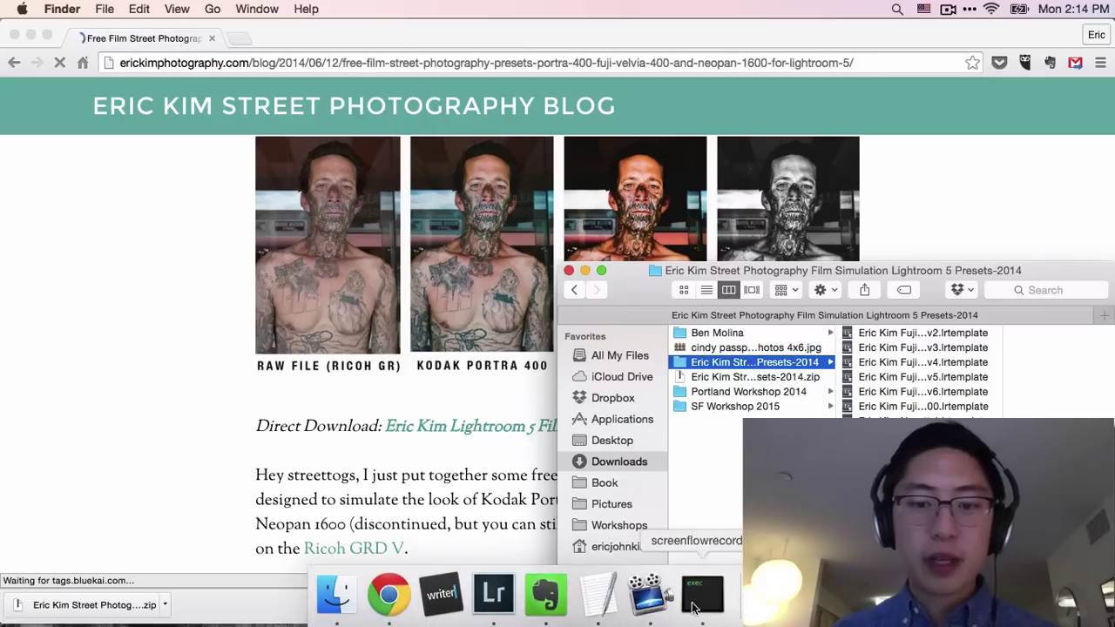
Step: Back in Lightroom, collapse the VSCO NEW preset folder to reach User Presets
{"action": "left_click", "coordinate": [499, 607]}
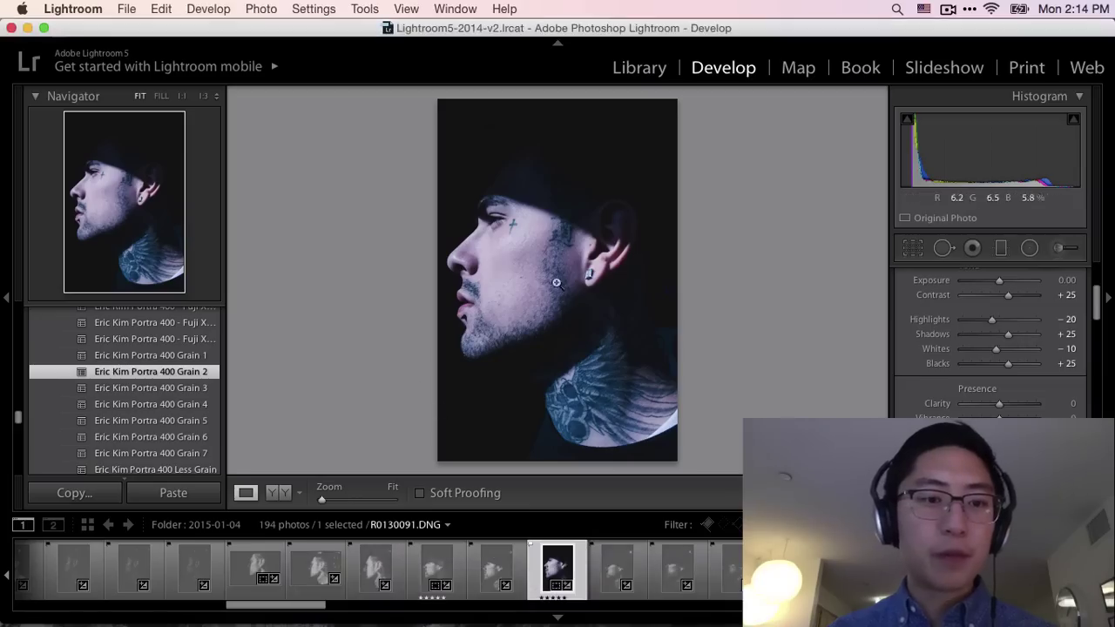
{"action": "scroll", "coordinate": [161, 391], "scroll_direction": "up", "scroll_amount": 5}
{"action": "scroll", "coordinate": [161, 392], "scroll_direction": "up", "scroll_amount": 10}
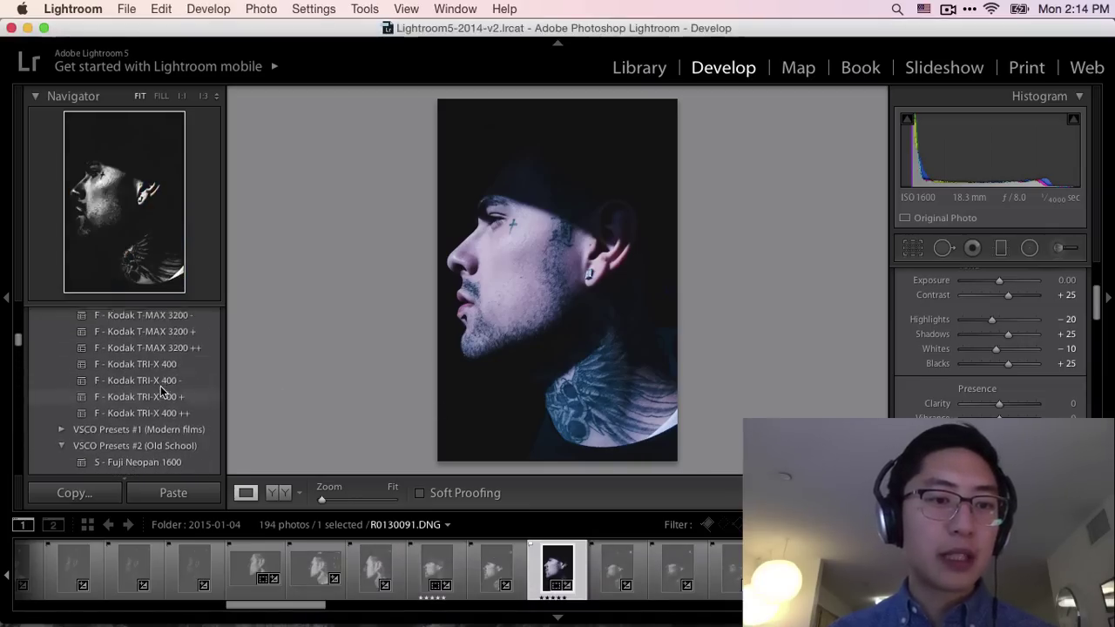
{"action": "scroll", "coordinate": [161, 392], "scroll_direction": "down", "scroll_amount": 3}
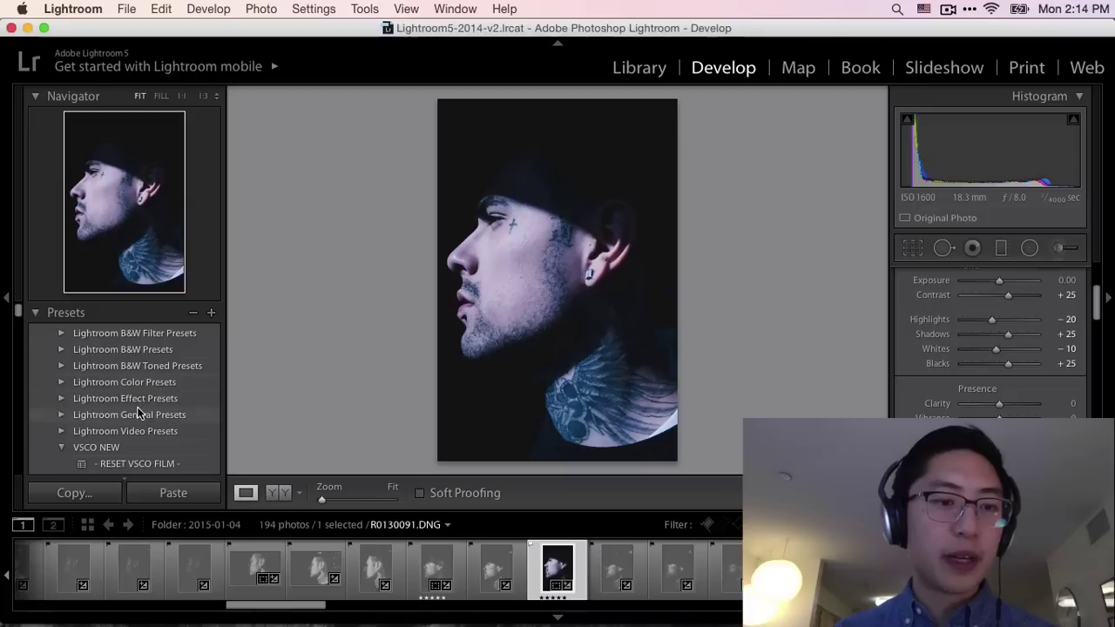
{"action": "left_click", "coordinate": [60, 408]}
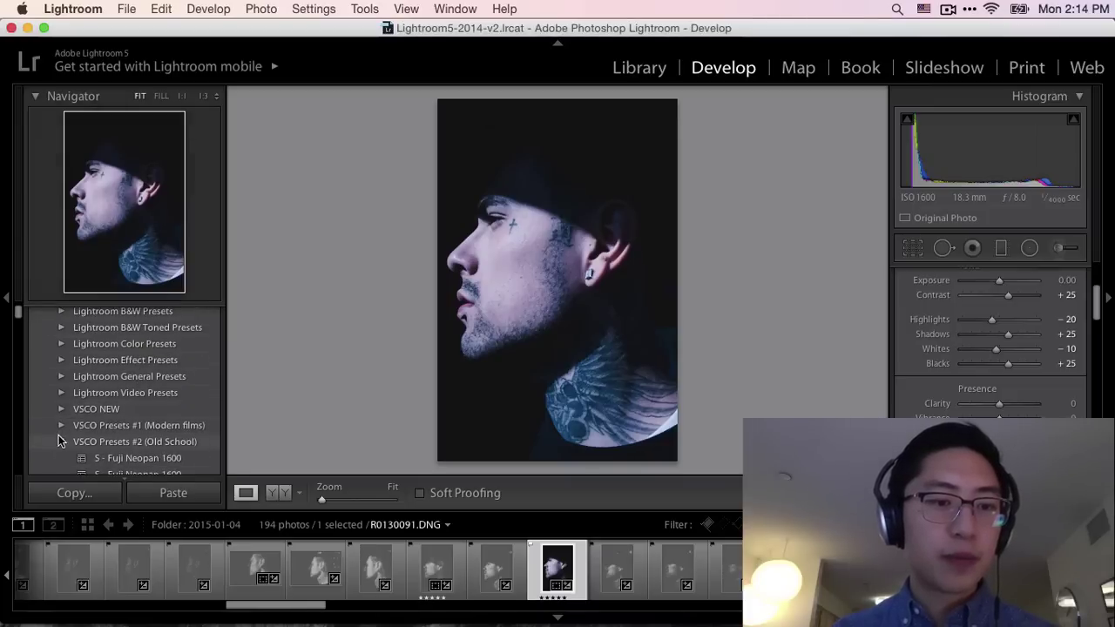
{"action": "scroll", "coordinate": [60, 449], "scroll_direction": "down", "scroll_amount": 2}
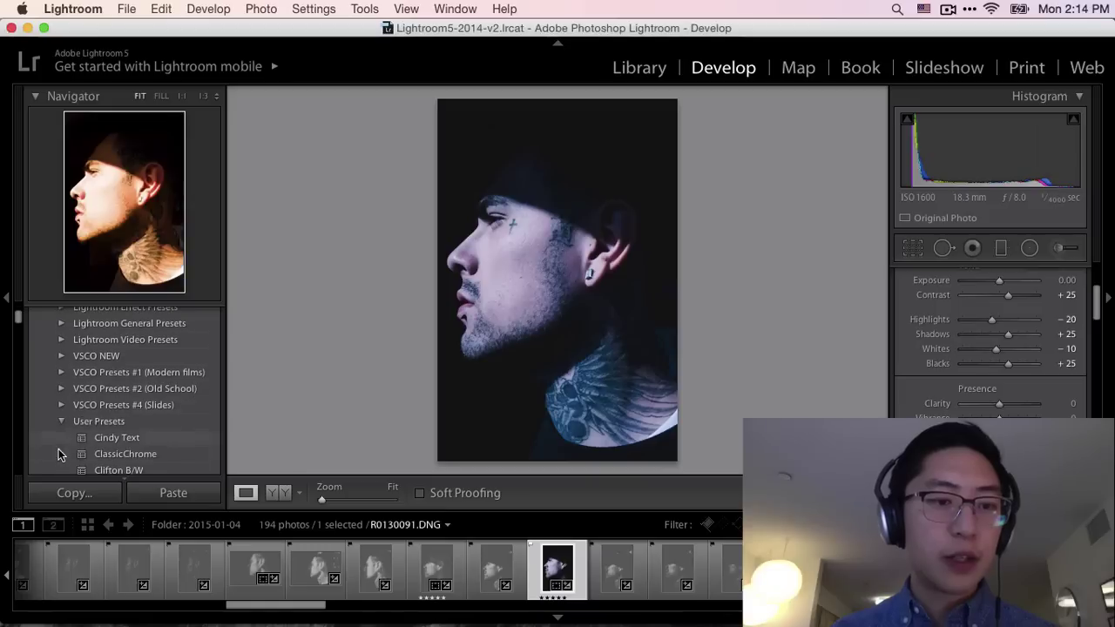
Step: Import all .lrtemplate files from the Downloads Eric Kim presets folder into User Presets
{"action": "right_click", "coordinate": [106, 426]}
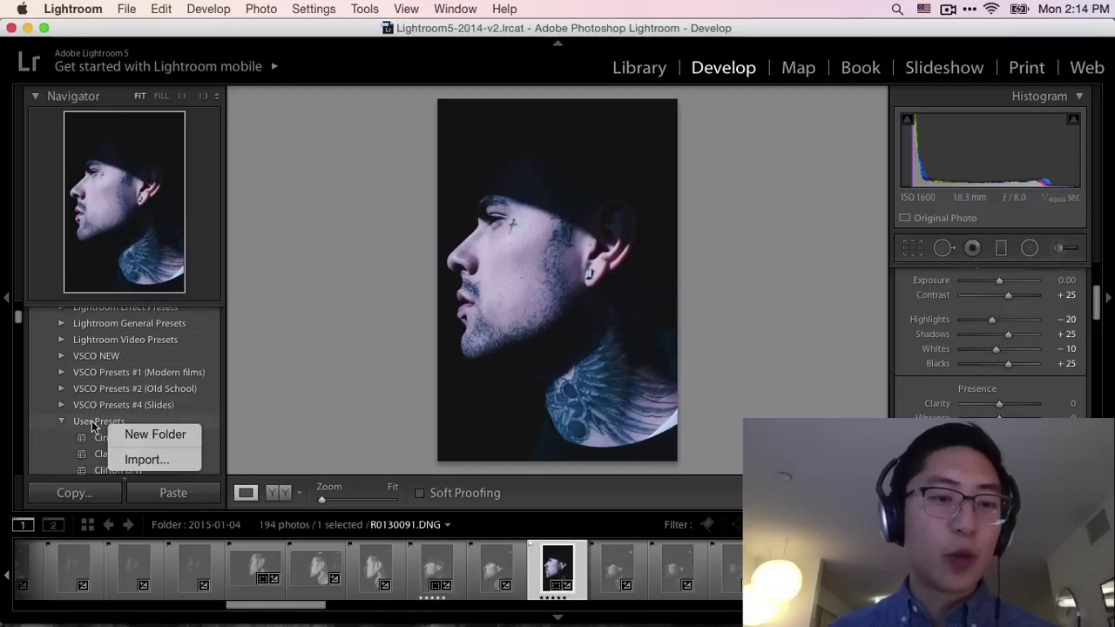
{"action": "right_click", "coordinate": [92, 421]}
{"action": "left_click", "coordinate": [126, 454]}
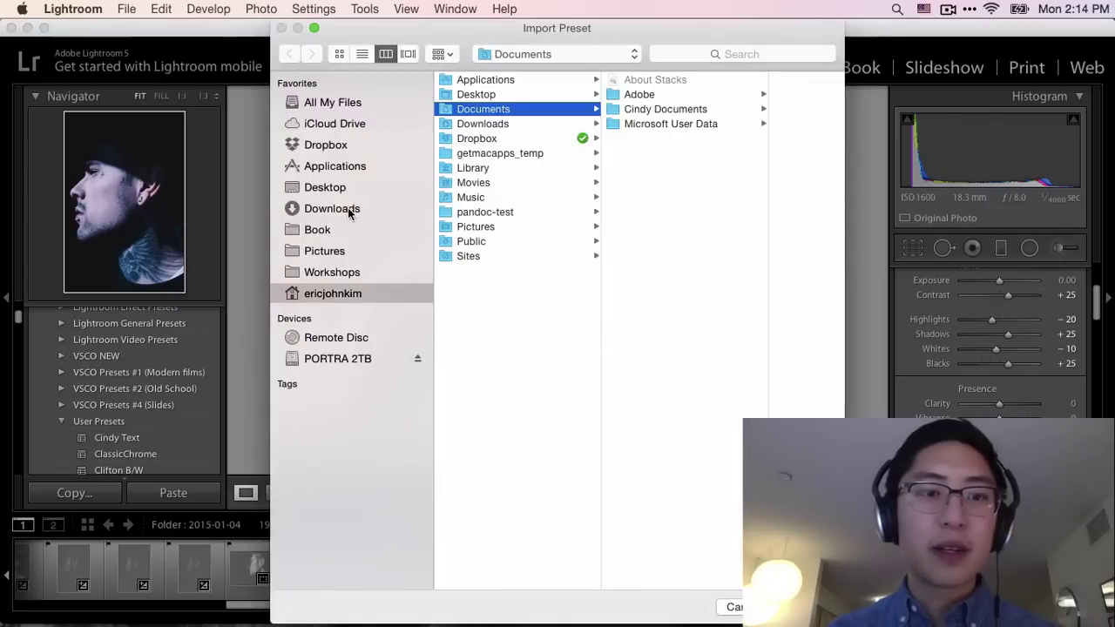
{"action": "left_click", "coordinate": [348, 209]}
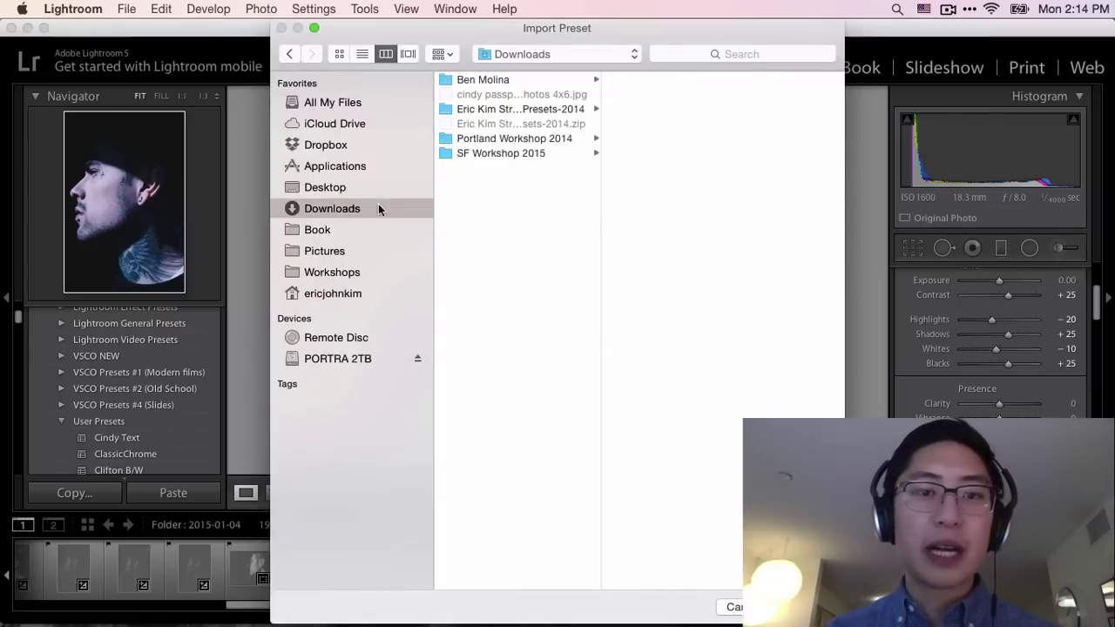
{"action": "left_click", "coordinate": [539, 113]}
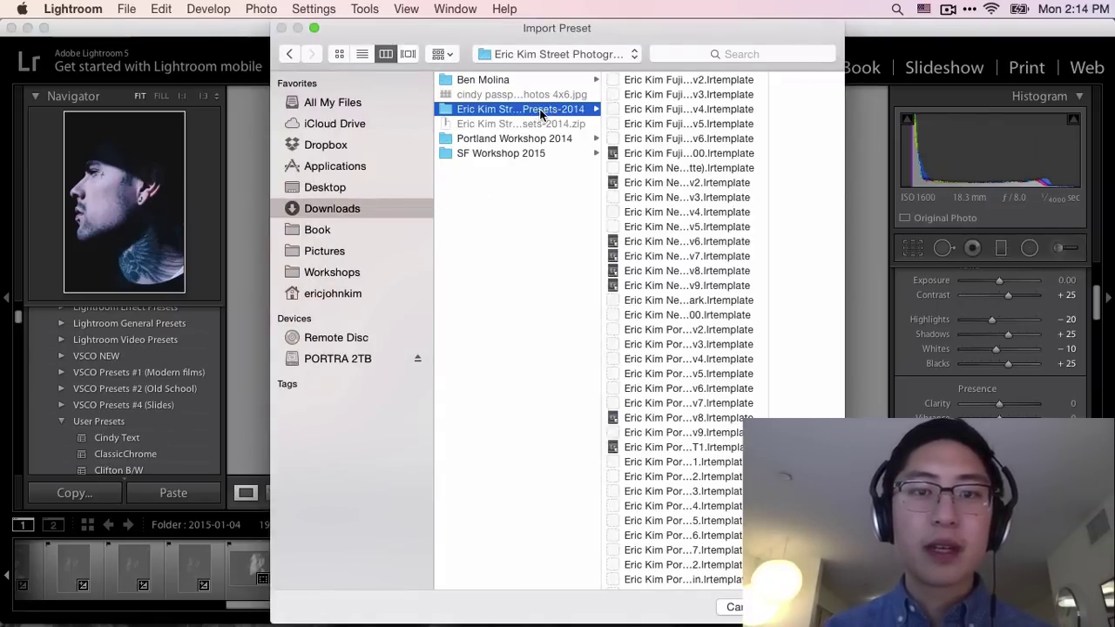
{"action": "key", "text": "Right"}
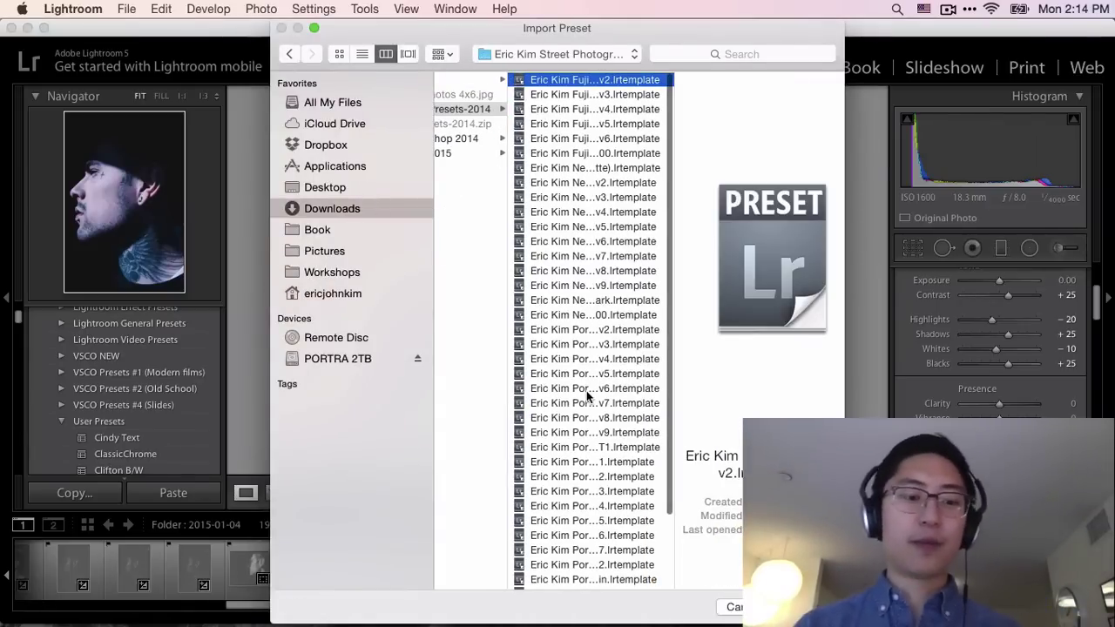
{"action": "key", "text": "super+a"}
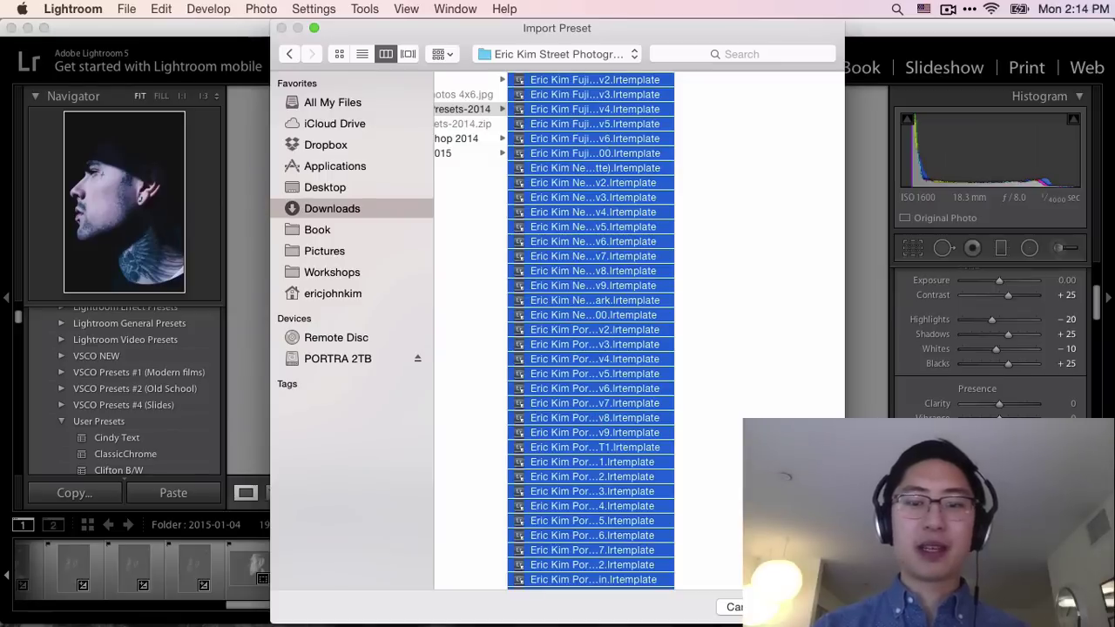
{"action": "key", "text": "Return"}
Step: Apply Eric Kim Neopan 1600 to the portrait, raise Exposure to +0.80, and return to Library
{"action": "scroll", "coordinate": [130, 400], "scroll_direction": "down", "scroll_amount": 8}
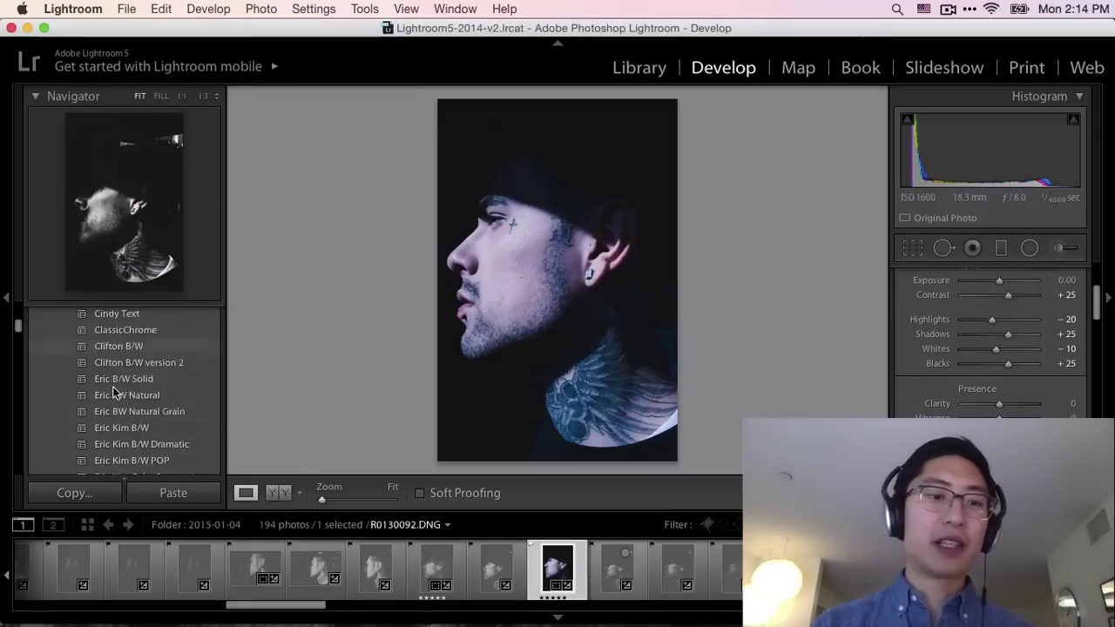
{"action": "scroll", "coordinate": [146, 413], "scroll_direction": "down", "scroll_amount": 5}
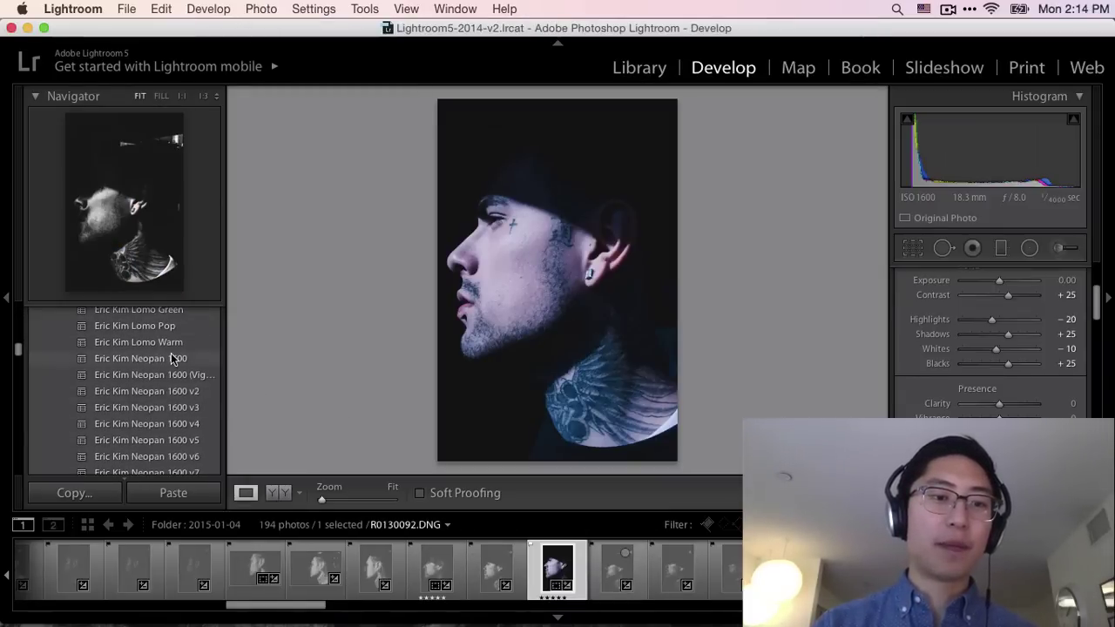
{"action": "left_click", "coordinate": [172, 358]}
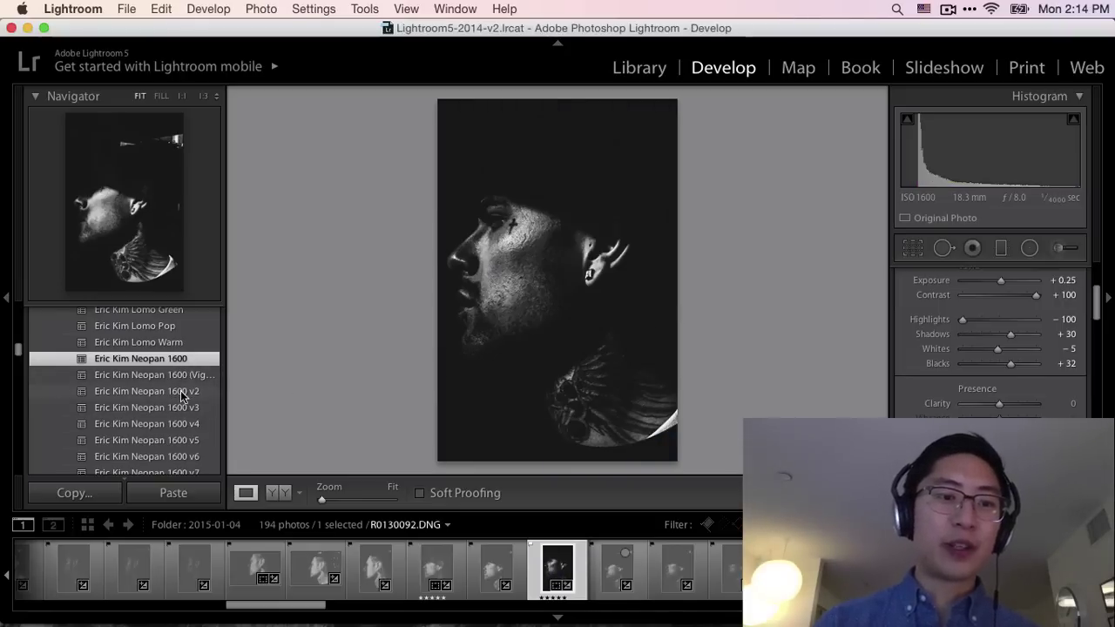
{"action": "scroll", "coordinate": [1067, 321], "scroll_direction": "up", "scroll_amount": 1}
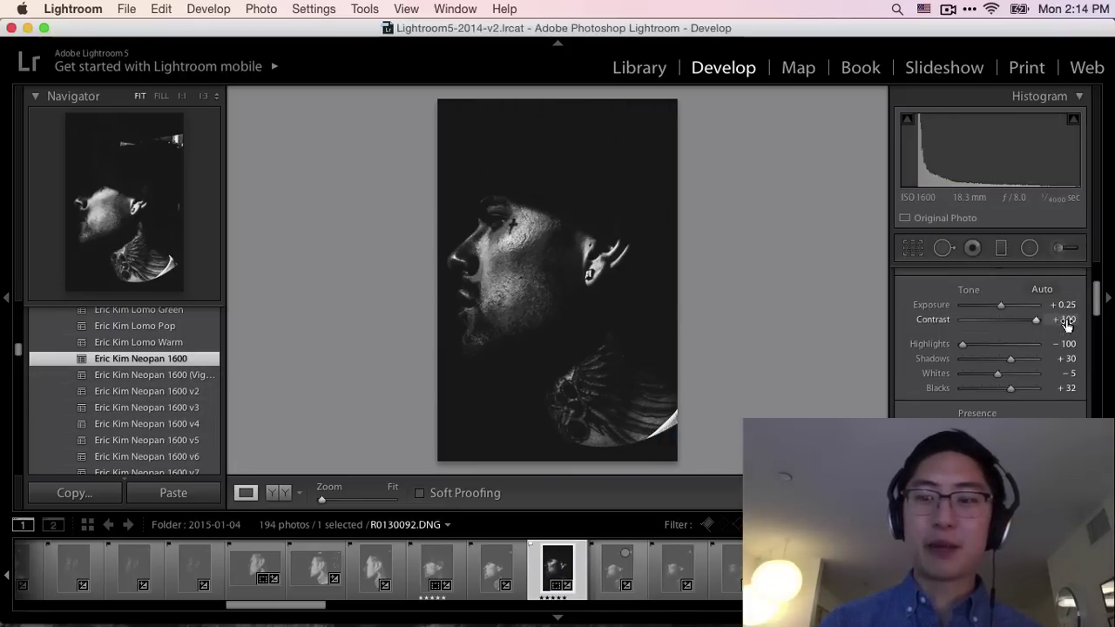
{"action": "left_click_drag", "start_coordinate": [1003, 306], "coordinate": [1008, 307]}
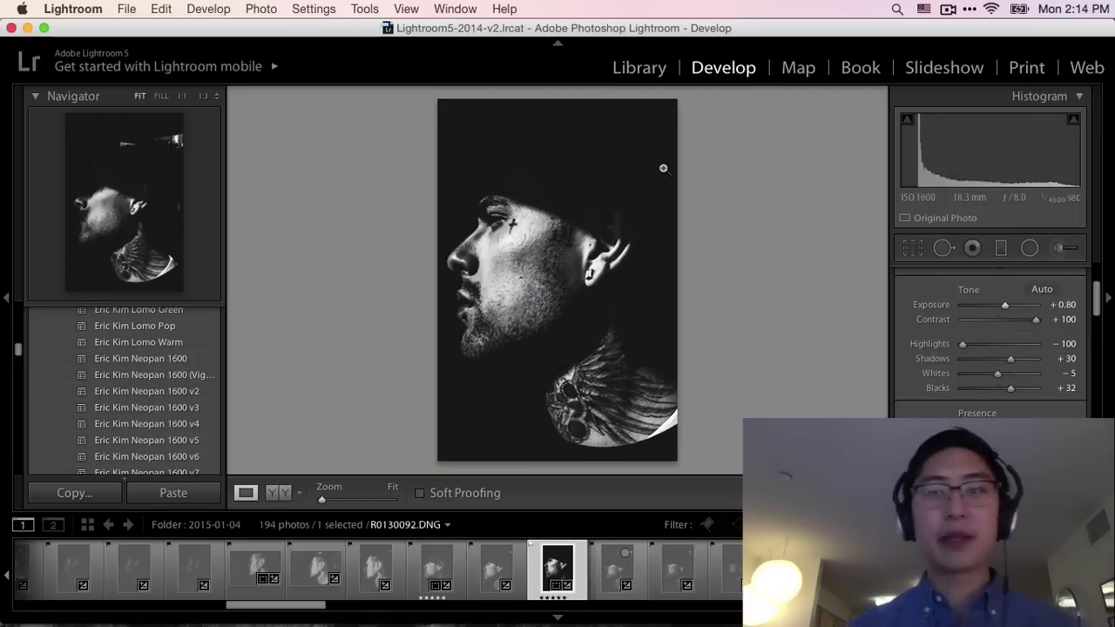
{"action": "left_click", "coordinate": [639, 67]}
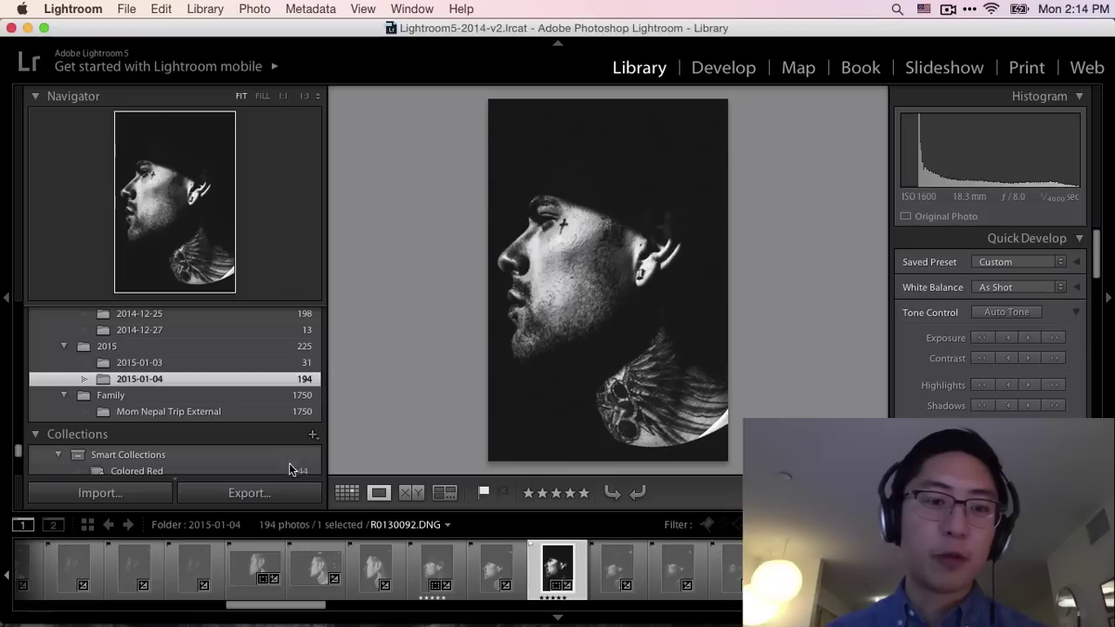
Step: Set the export destination to Pictures > The City of Angels v2 with no subfolder
{"action": "left_click", "coordinate": [247, 493]}
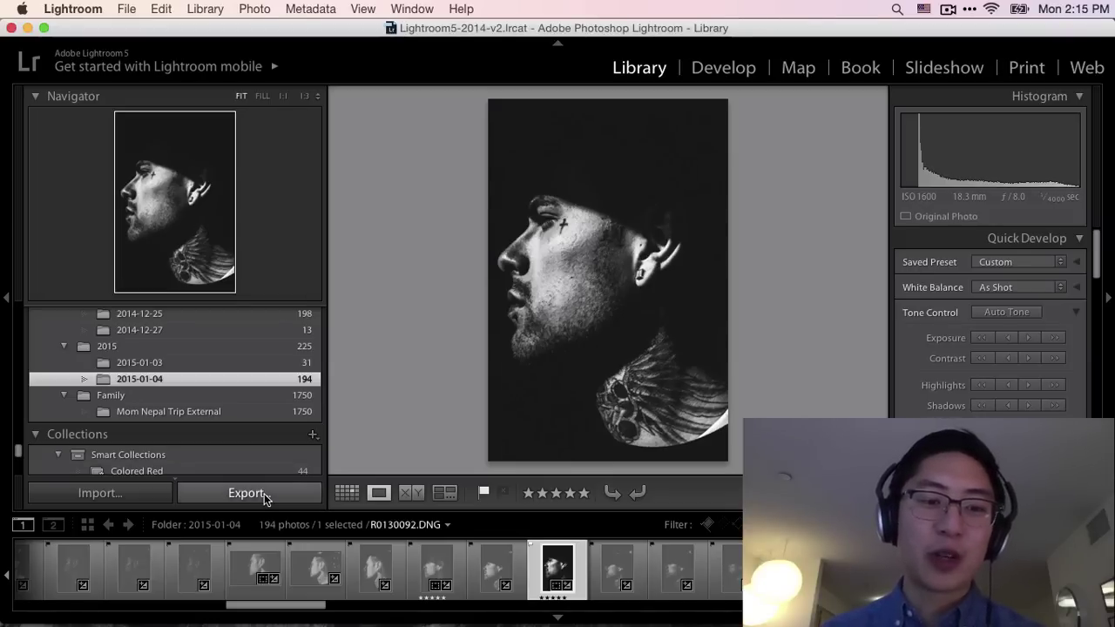
{"action": "left_click", "coordinate": [830, 189]}
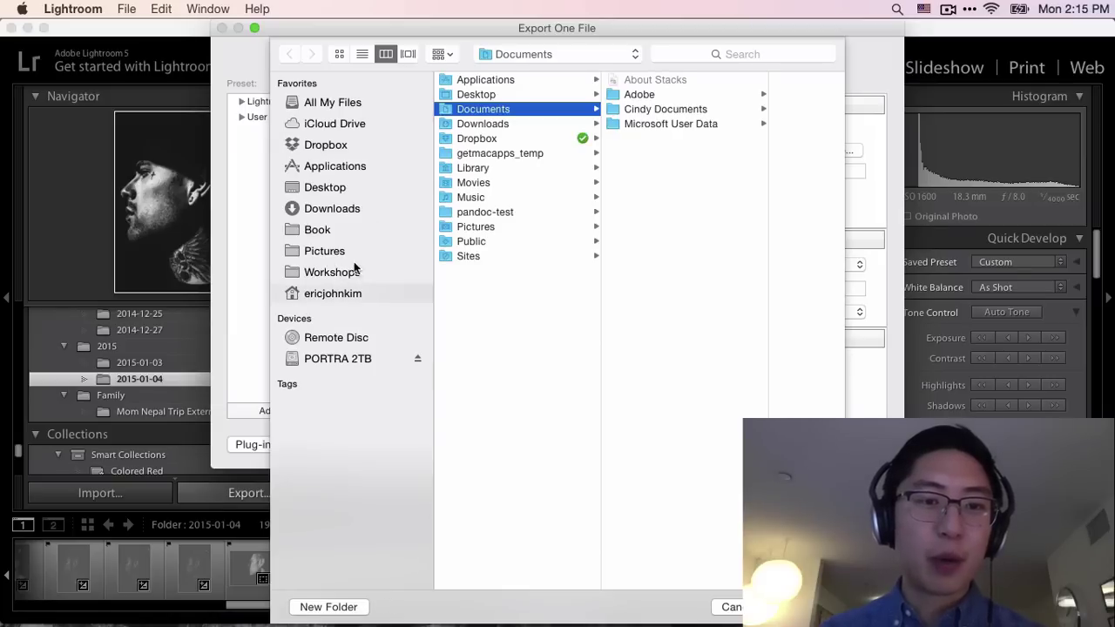
{"action": "left_click", "coordinate": [364, 247]}
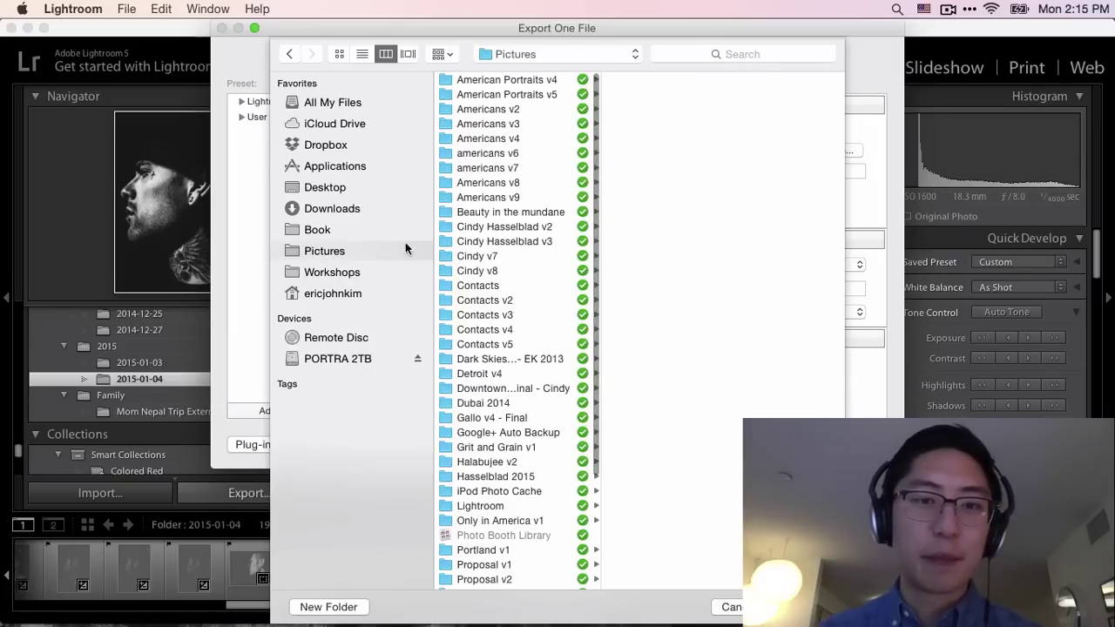
{"action": "scroll", "coordinate": [513, 391], "scroll_direction": "down", "scroll_amount": 5}
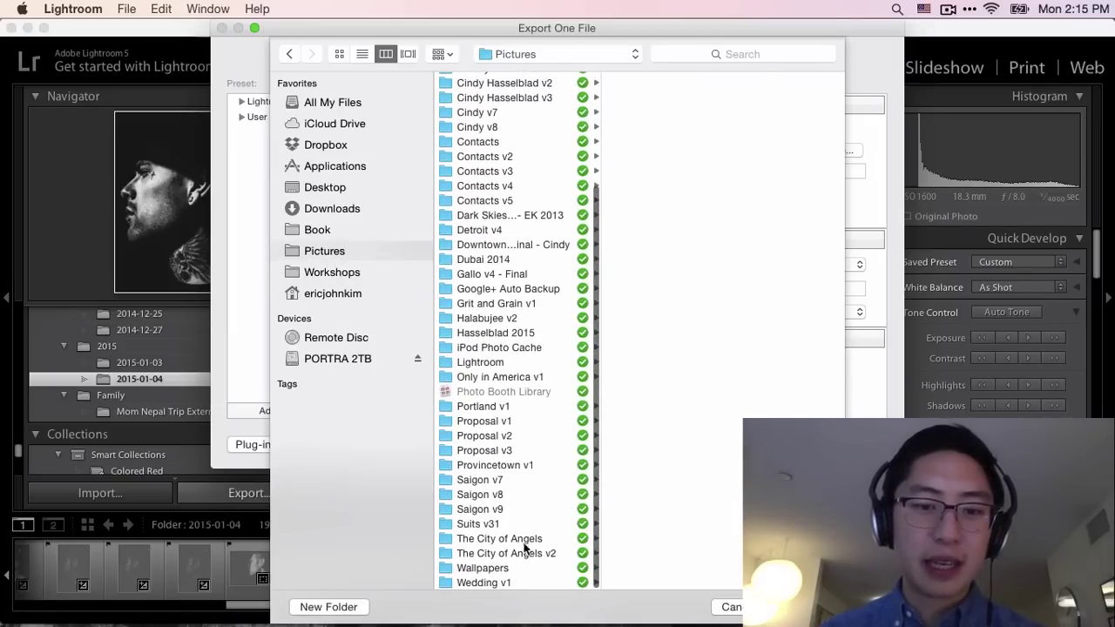
{"action": "left_click", "coordinate": [517, 553]}
{"action": "key", "text": "Escape"}
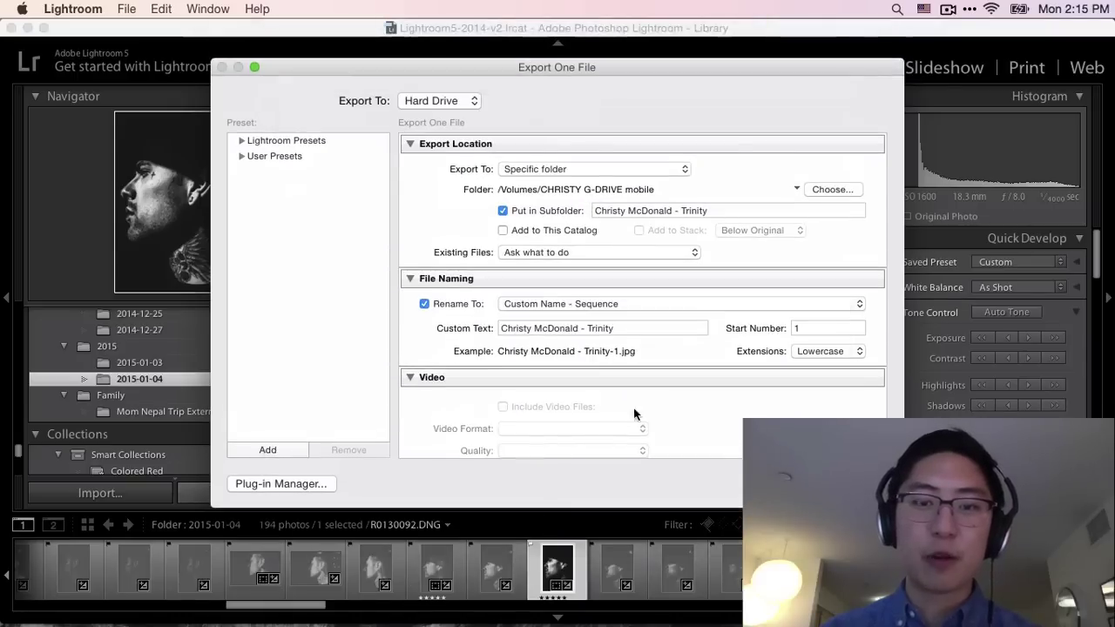
{"action": "left_click", "coordinate": [558, 214]}
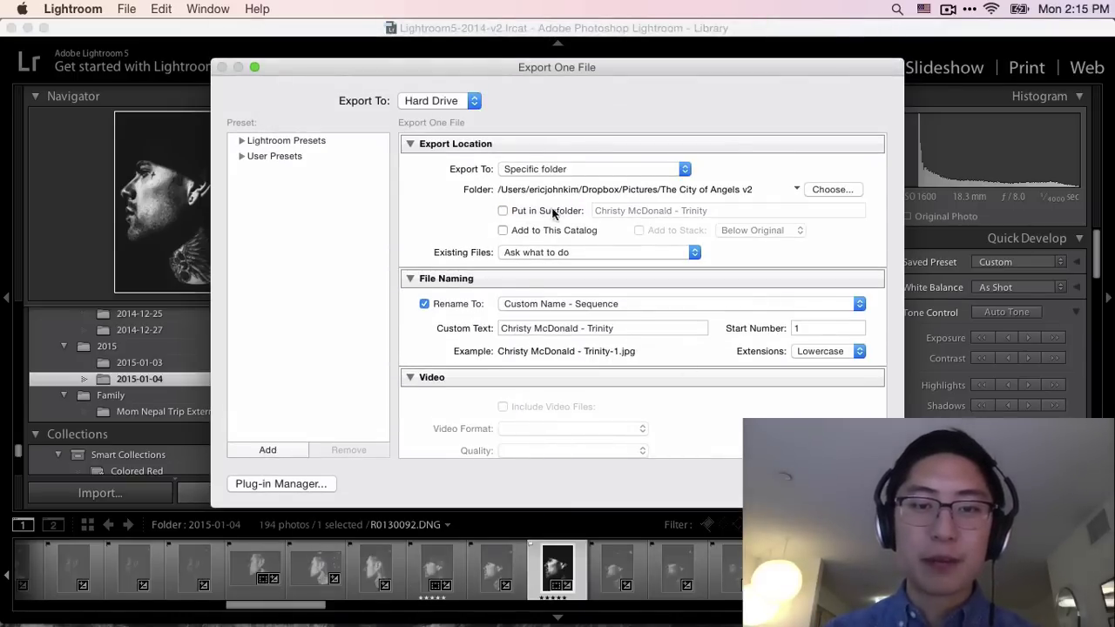
Step: Name the export 'Cross Tattoo', set JPEG quality 100, keep output sharpening on, then close
{"action": "triple_click", "coordinate": [529, 328]}
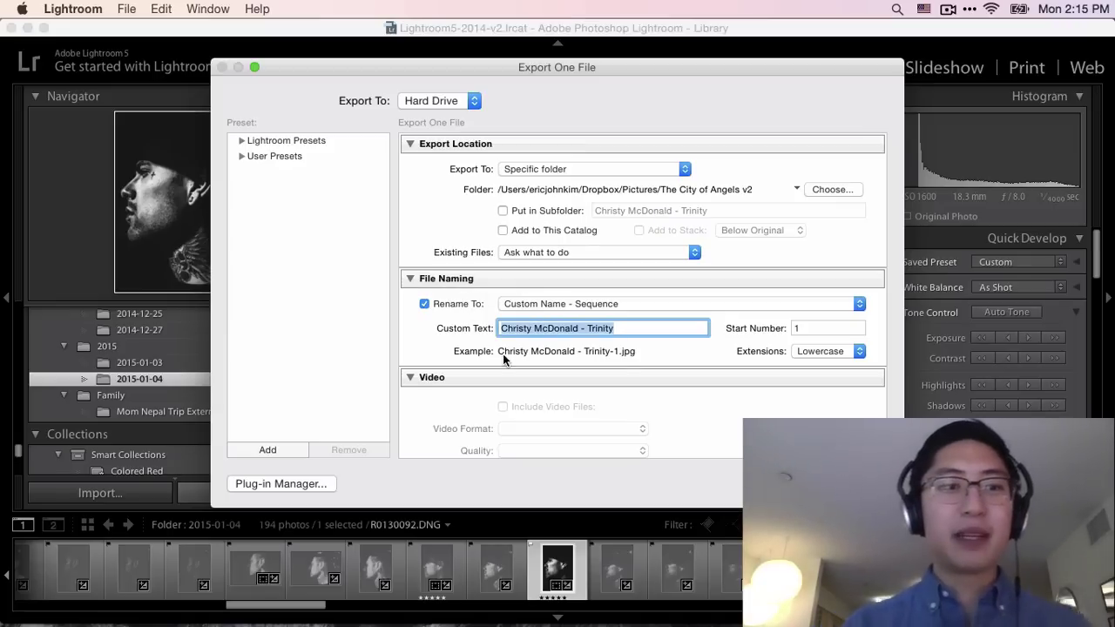
{"action": "type", "text": "Face Ta"}
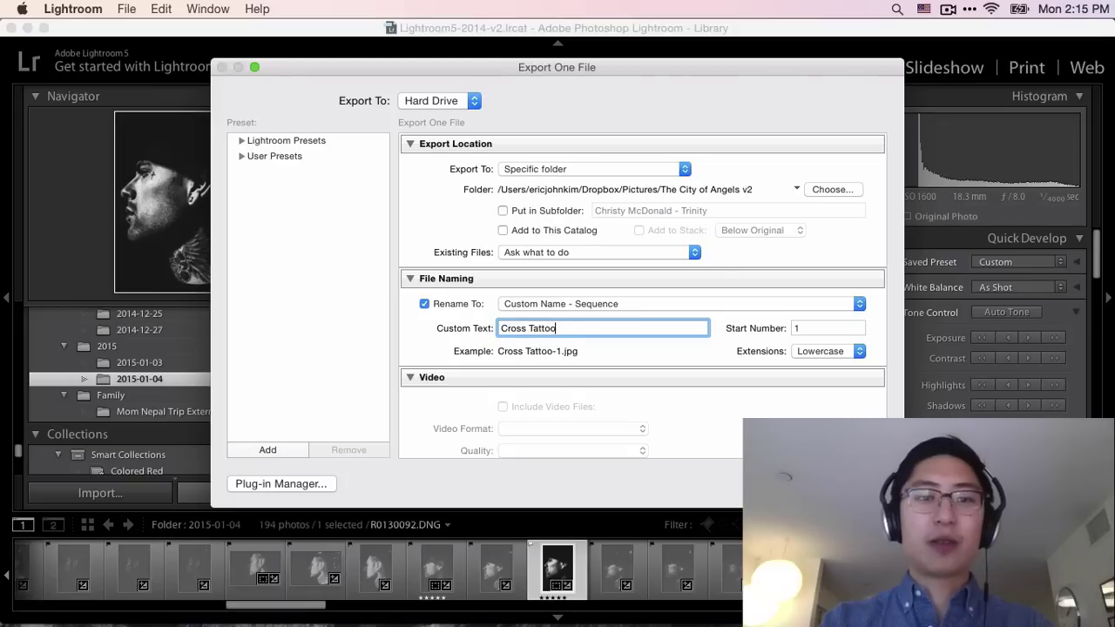
{"action": "scroll", "coordinate": [633, 352], "scroll_direction": "down", "scroll_amount": 5}
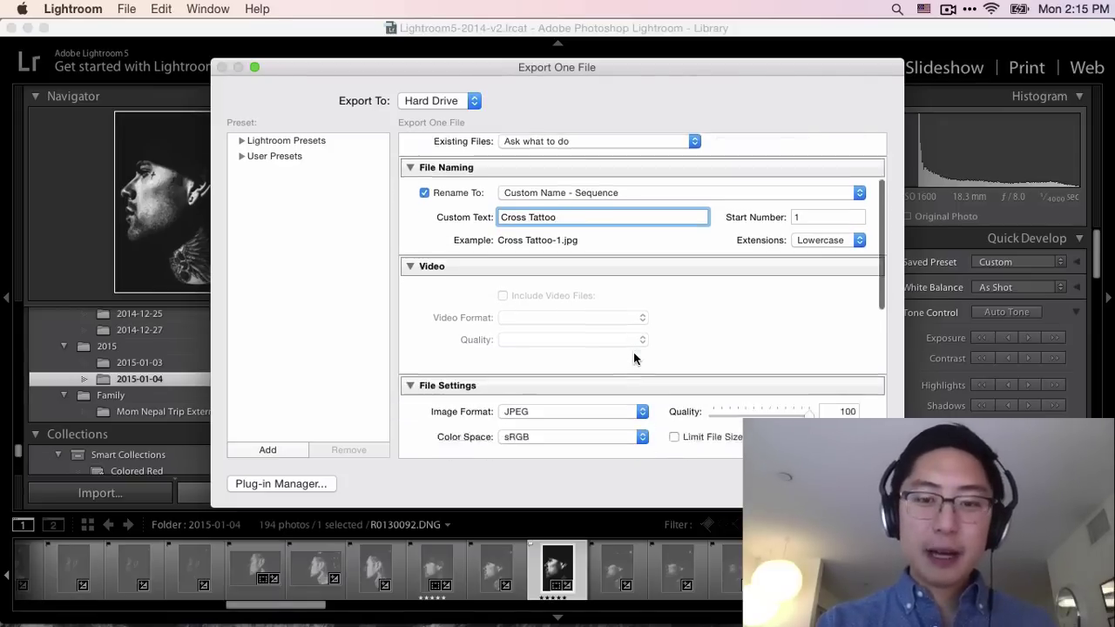
{"action": "left_click_drag", "start_coordinate": [808, 355], "coordinate": [896, 360]}
{"action": "scroll", "coordinate": [685, 316], "scroll_direction": "down", "scroll_amount": 5}
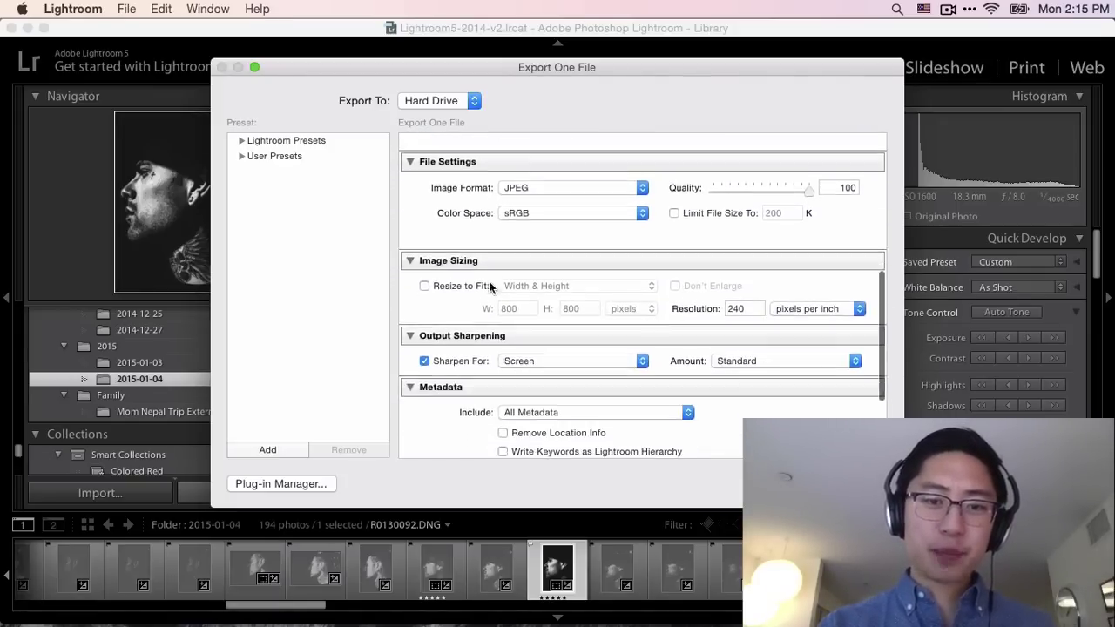
{"action": "left_click", "coordinate": [453, 360]}
{"action": "left_click", "coordinate": [439, 364]}
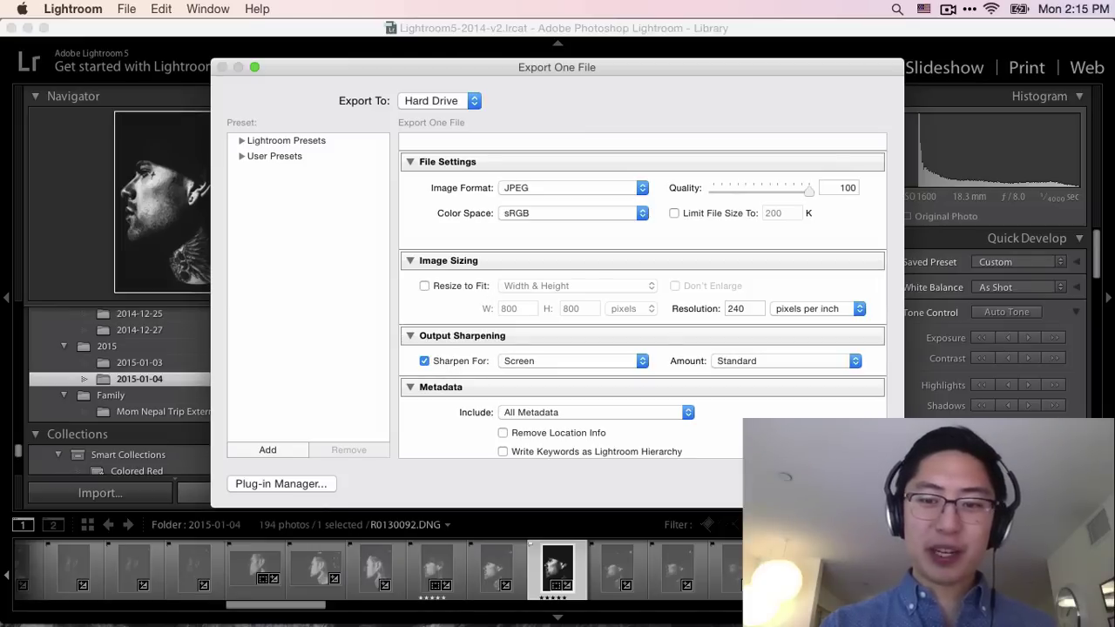
{"action": "key", "text": "Escape"}
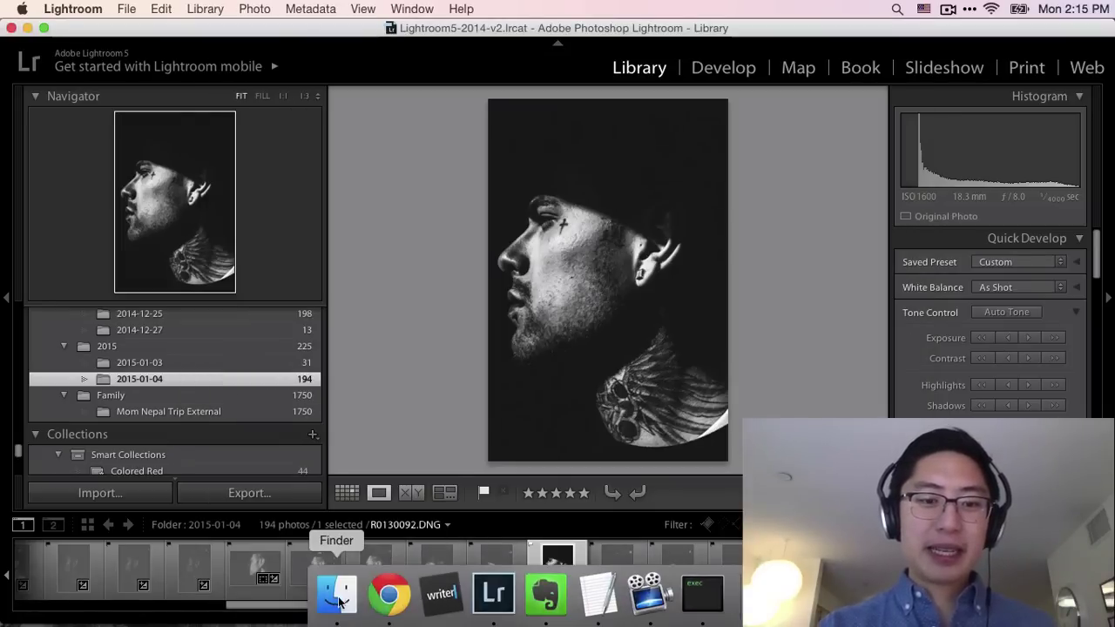
{"action": "left_click", "coordinate": [336, 592]}
{"action": "left_click_drag", "start_coordinate": [629, 272], "coordinate": [508, 125]}
{"action": "left_click", "coordinate": [490, 356]}
{"action": "scroll", "coordinate": [632, 296], "scroll_direction": "down", "scroll_amount": 10}
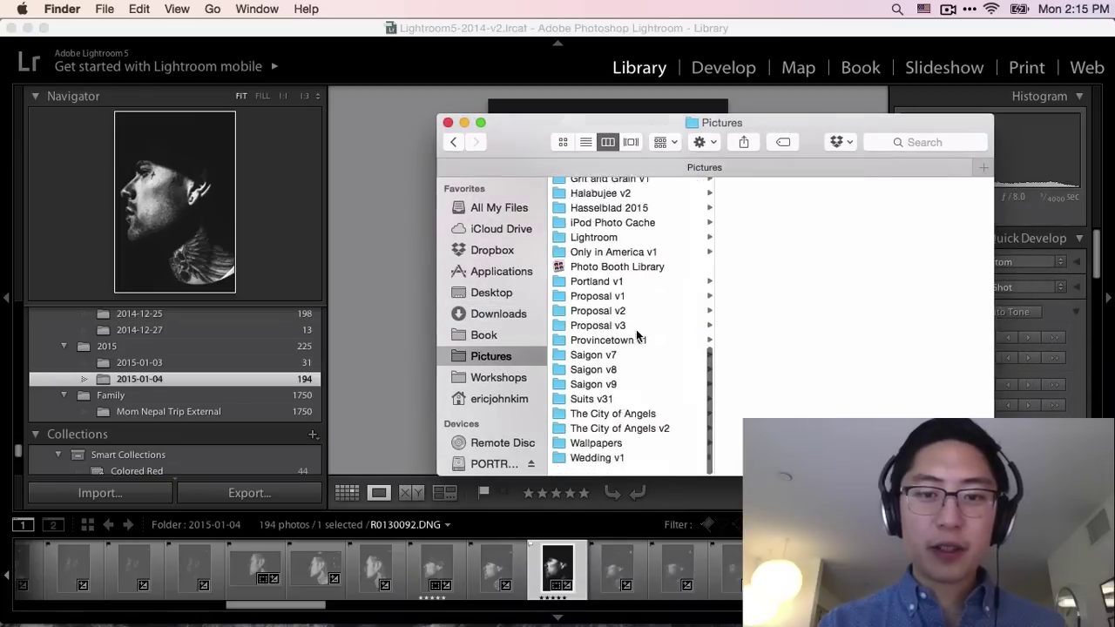
{"action": "left_click", "coordinate": [625, 439]}
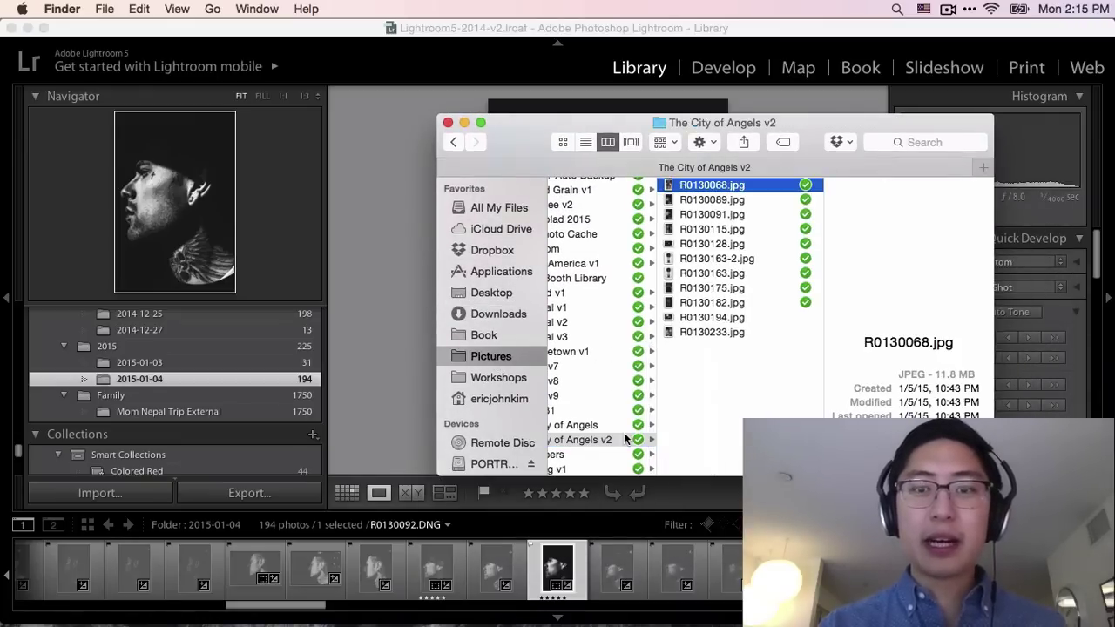
{"action": "left_click", "coordinate": [623, 426]}
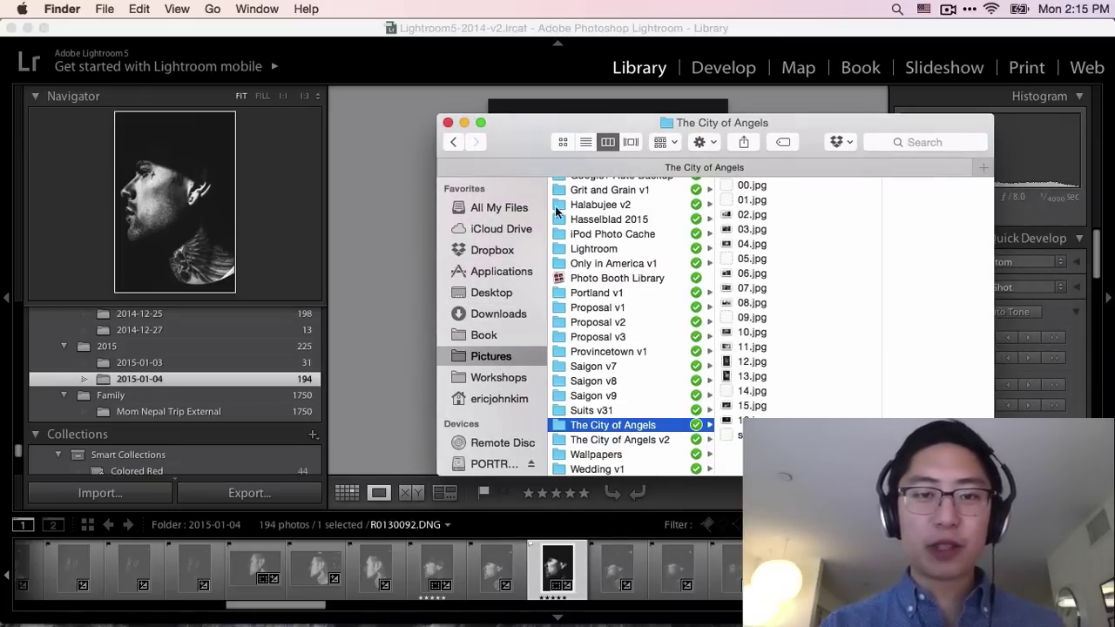
{"action": "left_click", "coordinate": [447, 123]}
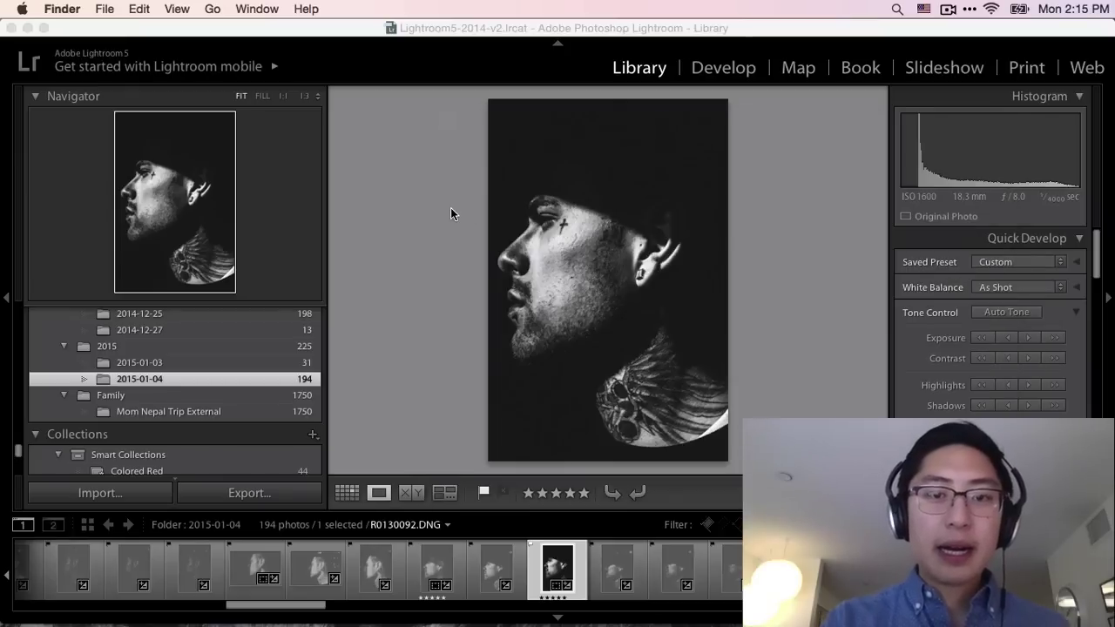
Step: Show the Library grid full-window with panels hidden and smaller thumbnails
{"action": "left_click", "coordinate": [806, 194]}
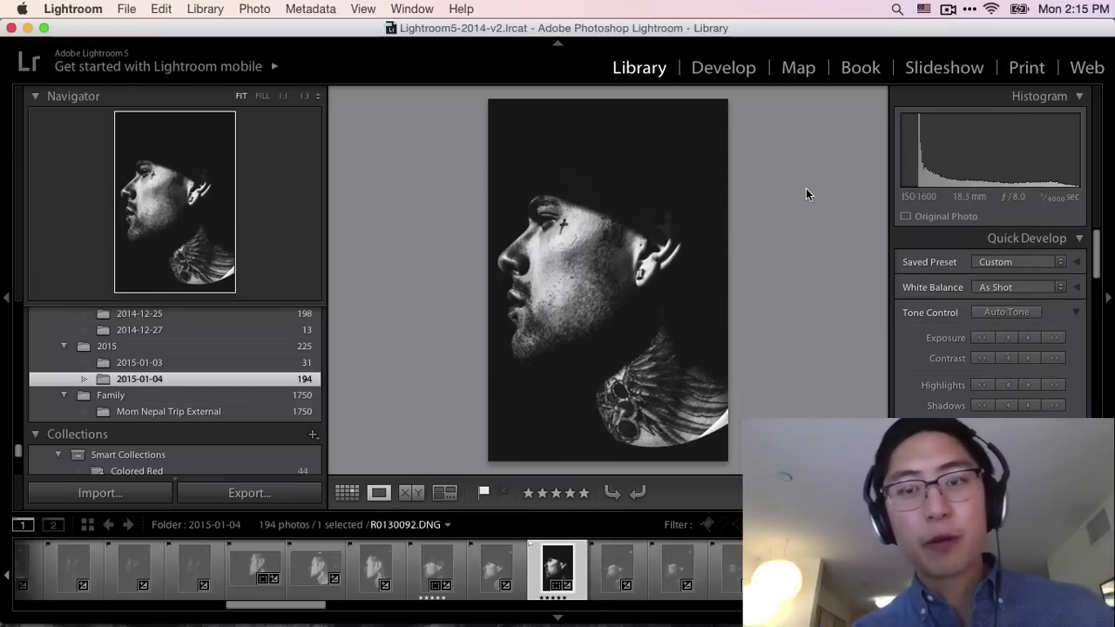
{"action": "key", "text": "g"}
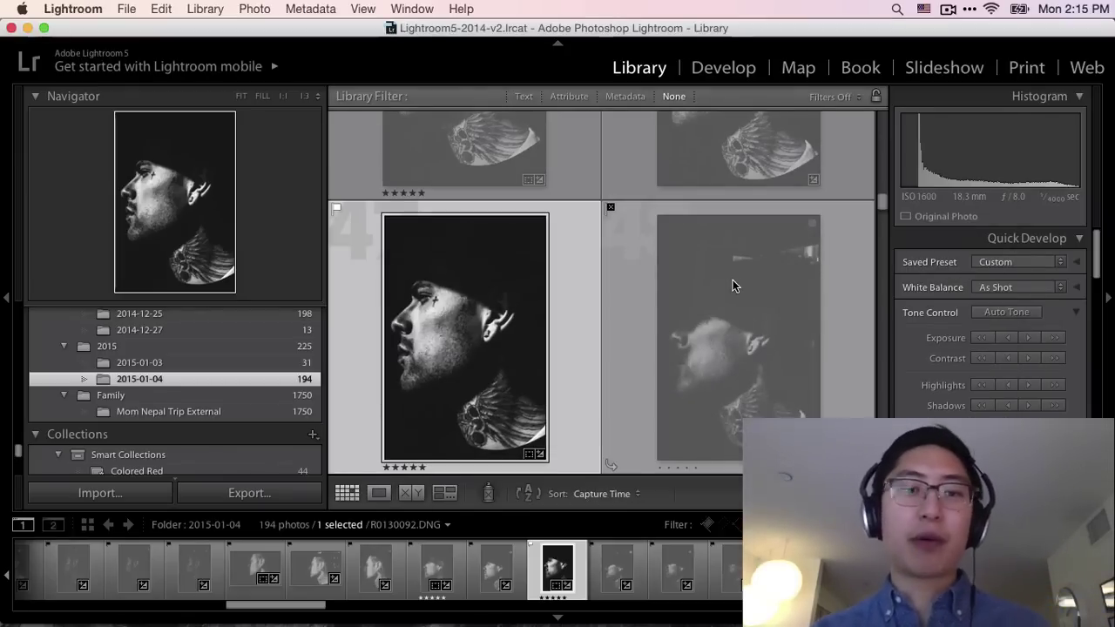
{"action": "key", "text": "shift+Tab"}
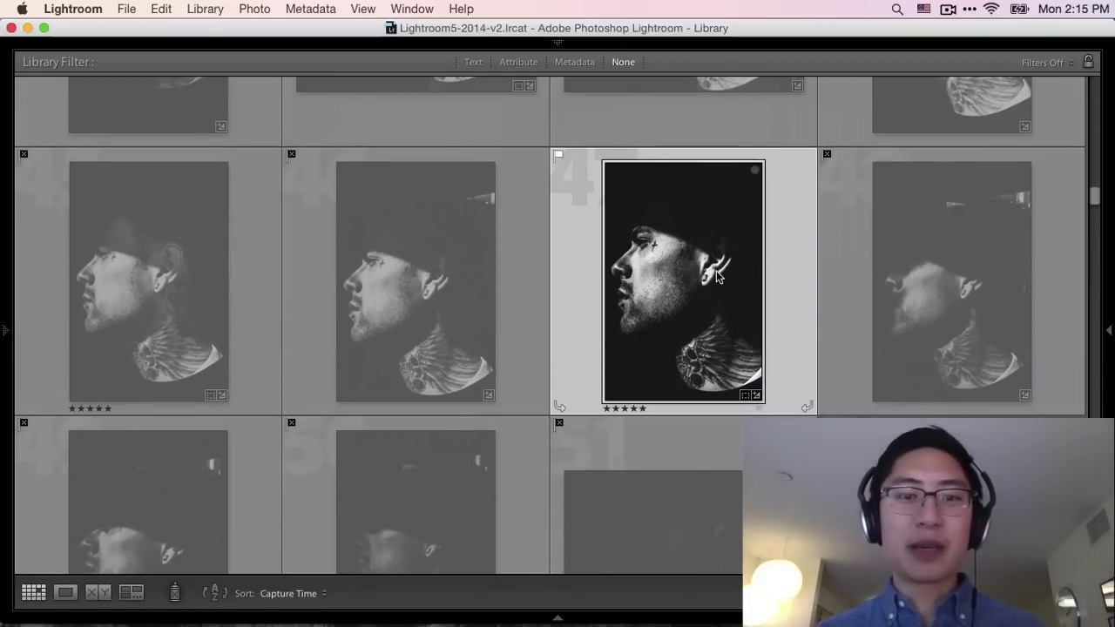
{"action": "scroll", "coordinate": [716, 275], "scroll_direction": "down", "scroll_amount": 2}
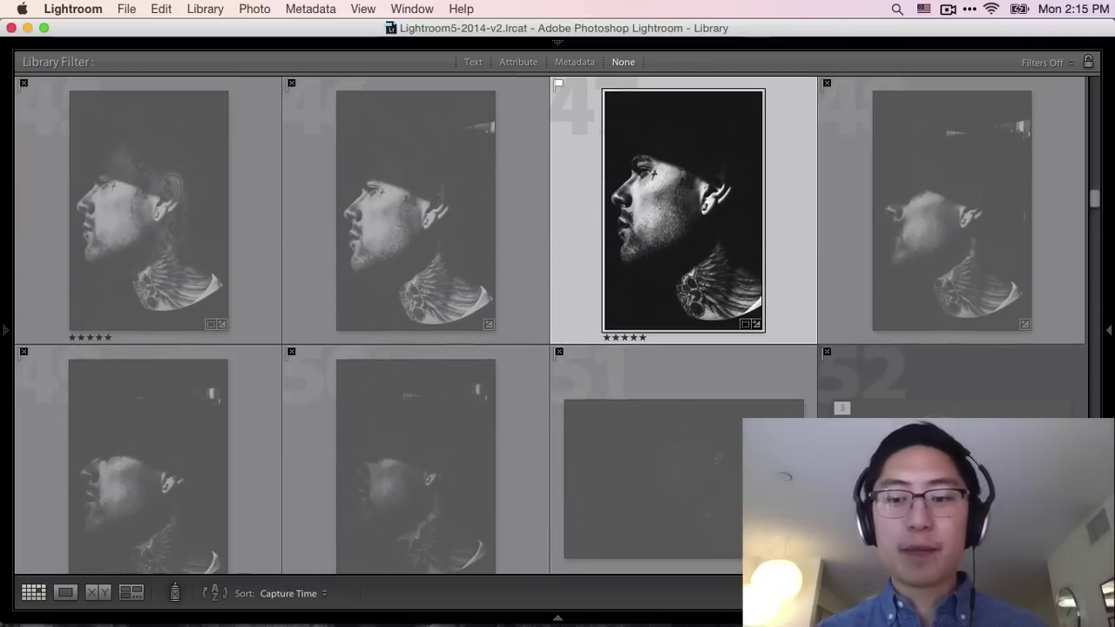
{"action": "key", "text": "minus"}
{"action": "key", "text": "minus"}
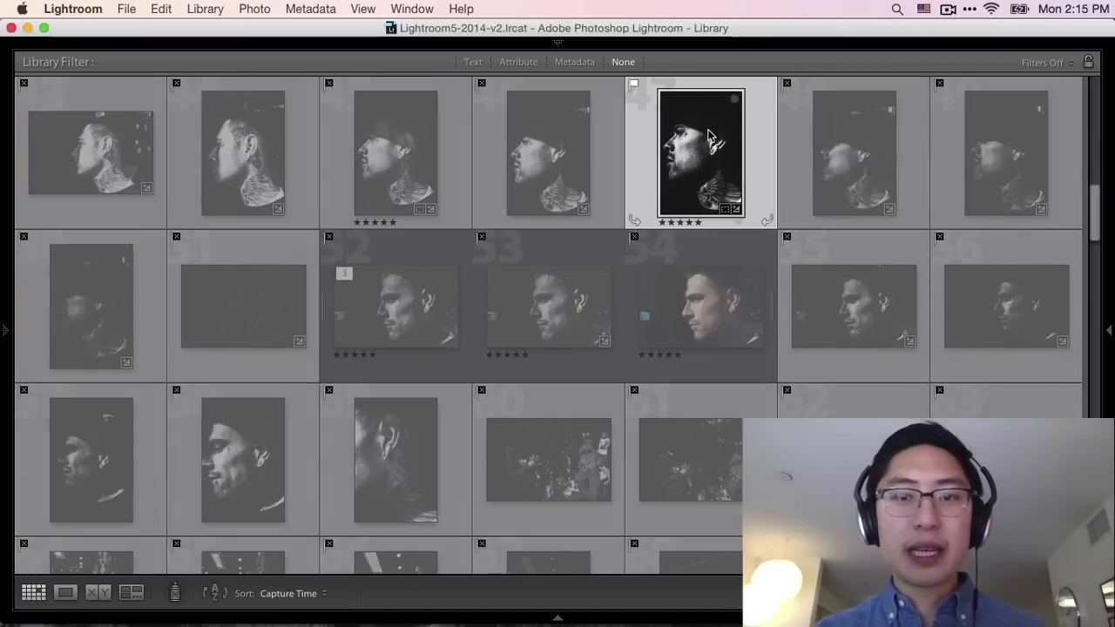
Step: Add the window-light portrait to the selection and restore the panels showing Collections
{"action": "scroll", "coordinate": [715, 244], "scroll_direction": "down", "scroll_amount": 10}
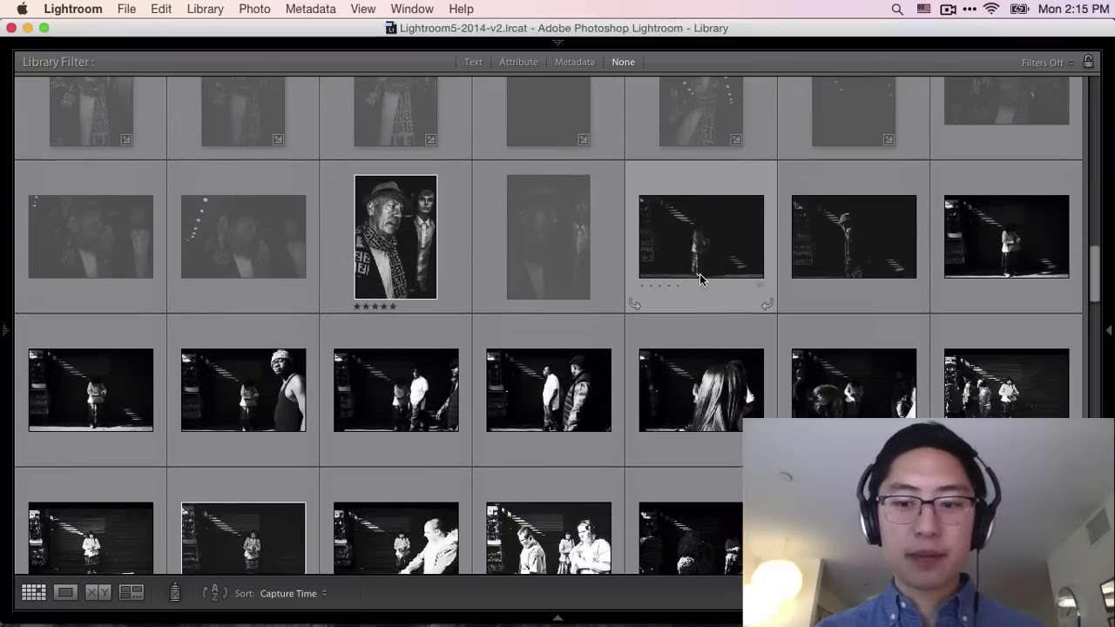
{"action": "scroll", "coordinate": [701, 279], "scroll_direction": "down", "scroll_amount": 3}
{"action": "scroll", "coordinate": [551, 257], "scroll_direction": "down", "scroll_amount": 2}
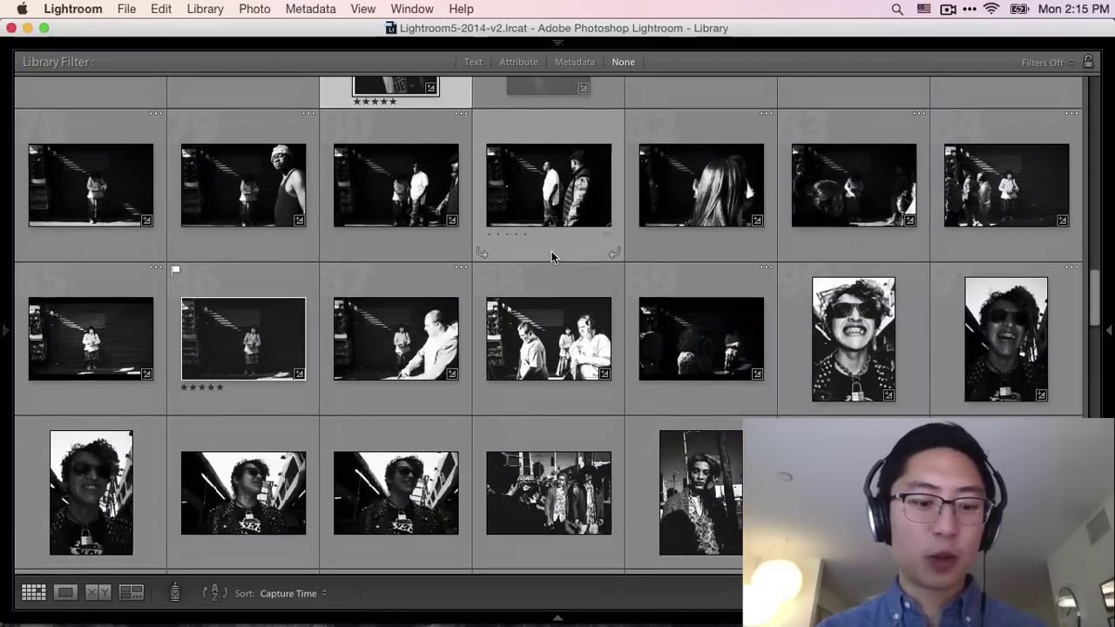
{"action": "scroll", "coordinate": [552, 256], "scroll_direction": "down", "scroll_amount": 10}
{"action": "scroll", "coordinate": [590, 322], "scroll_direction": "down", "scroll_amount": 1}
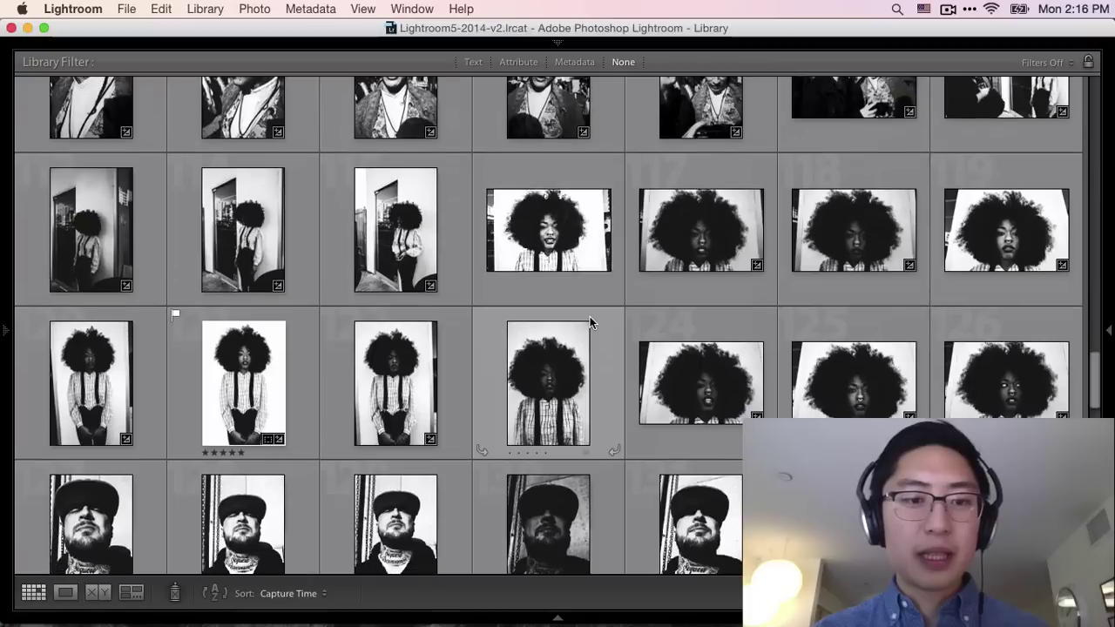
{"action": "scroll", "coordinate": [591, 322], "scroll_direction": "down", "scroll_amount": 1}
{"action": "scroll", "coordinate": [574, 337], "scroll_direction": "down", "scroll_amount": 5}
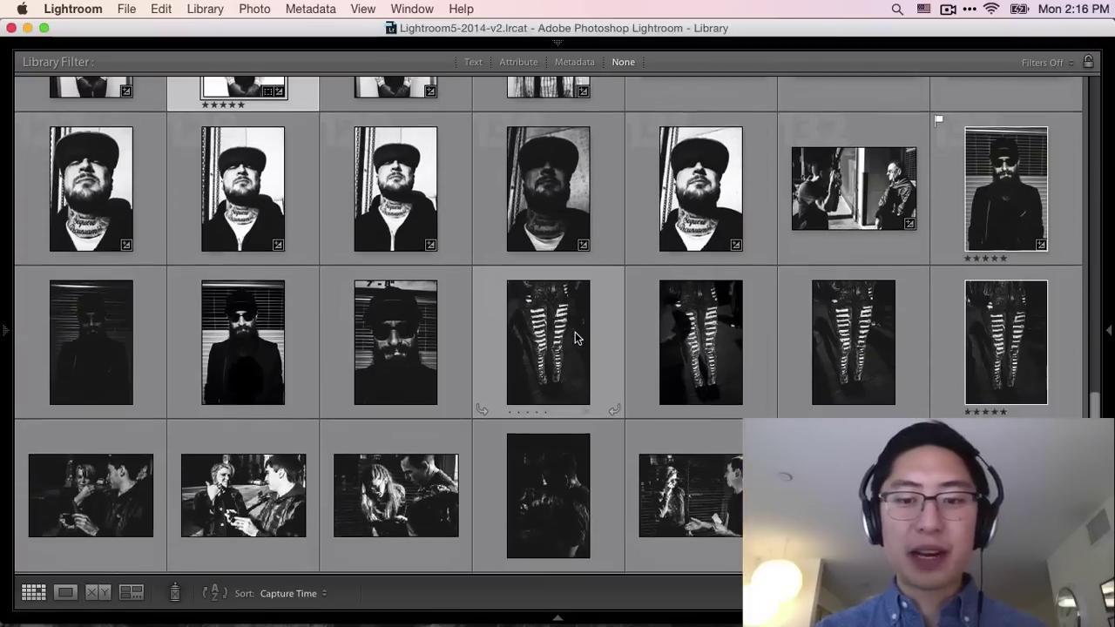
{"action": "scroll", "coordinate": [604, 366], "scroll_direction": "down", "scroll_amount": 6}
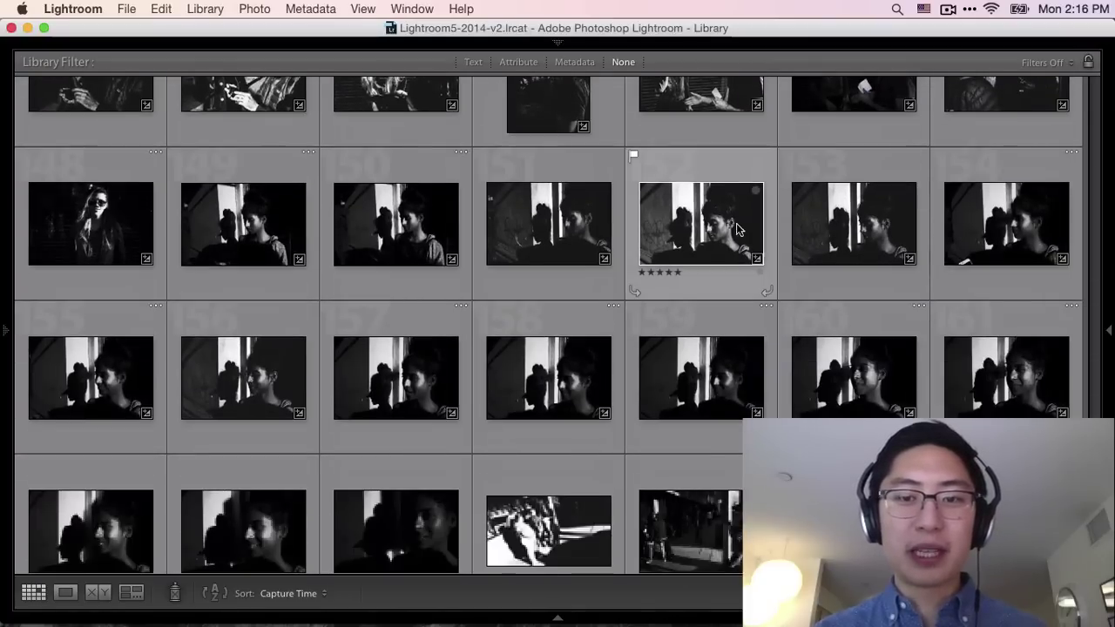
{"action": "left_click", "coordinate": [736, 229]}
{"action": "key", "text": "shift+Tab"}
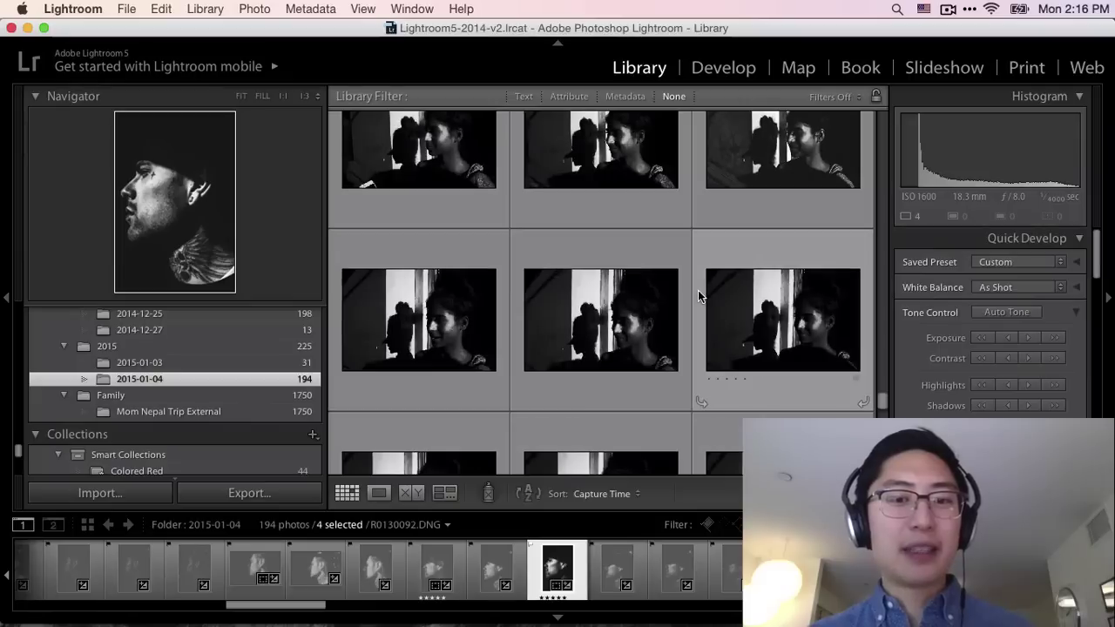
{"action": "scroll", "coordinate": [200, 335], "scroll_direction": "down", "scroll_amount": 5}
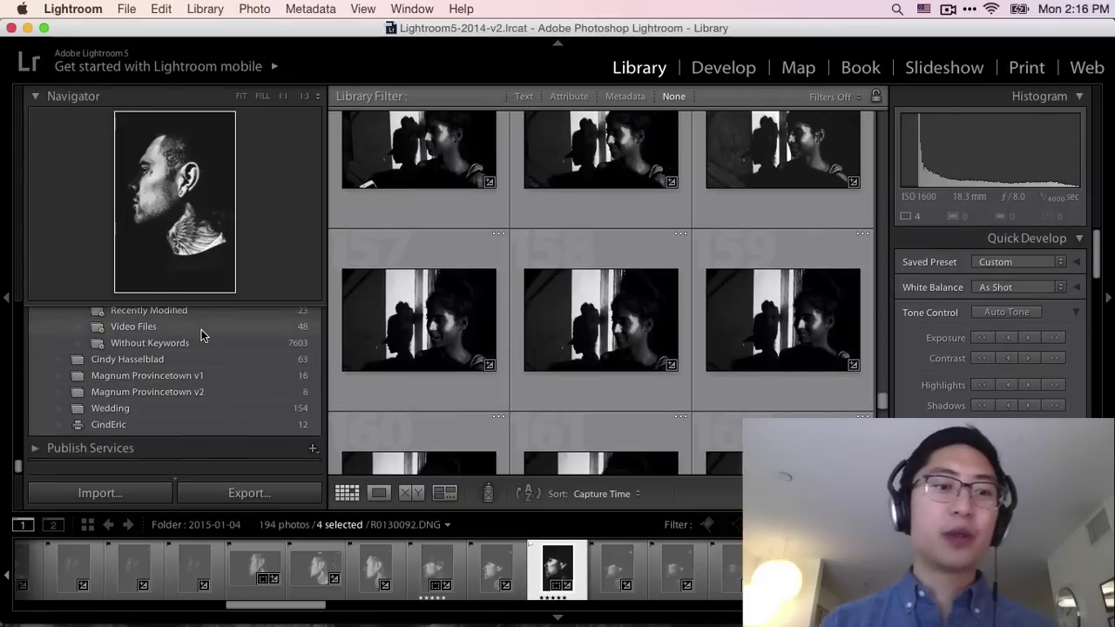
{"action": "scroll", "coordinate": [217, 364], "scroll_direction": "up", "scroll_amount": 3}
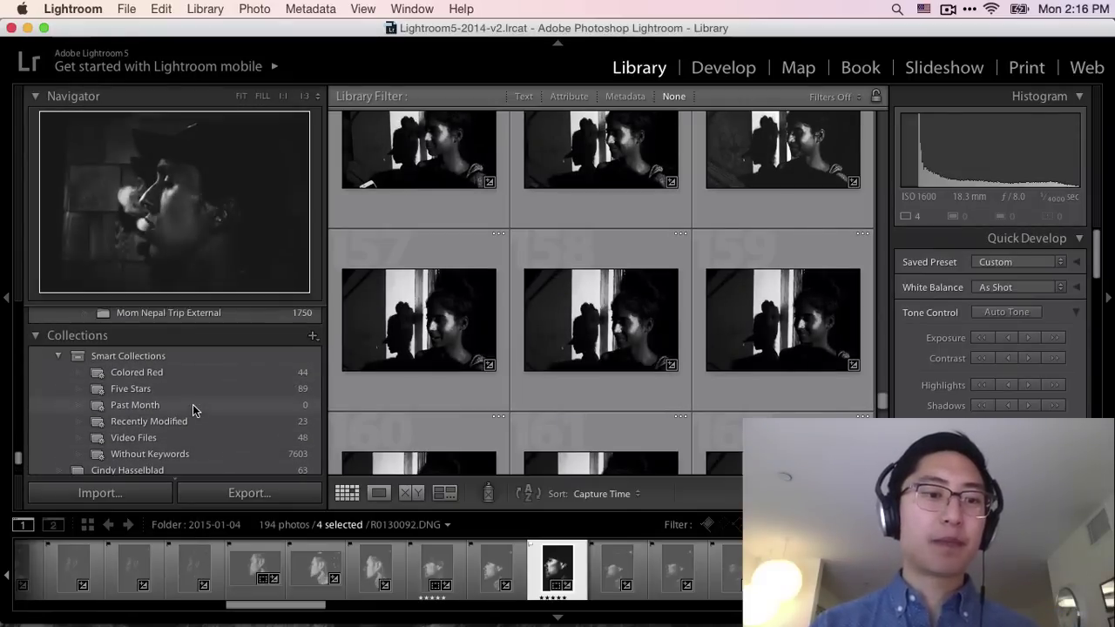
Step: Create a 'Downtown LA' collection from the four selected portraits, deselect, and hide panels
{"action": "left_click", "coordinate": [312, 337]}
{"action": "left_click", "coordinate": [357, 351]}
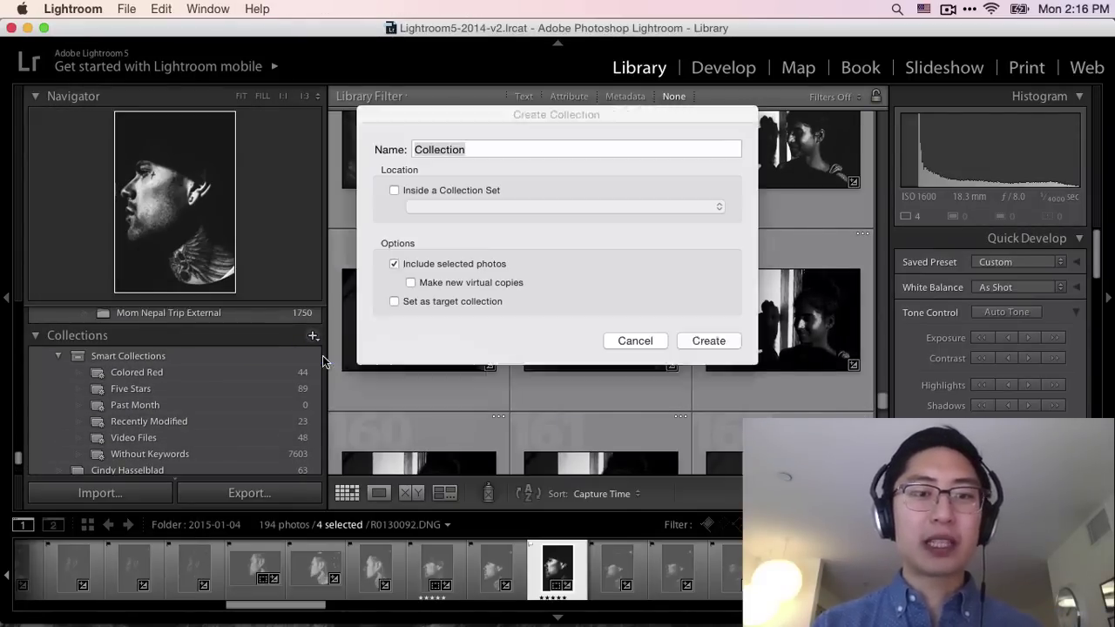
{"action": "type", "text": "Downtown LA"}
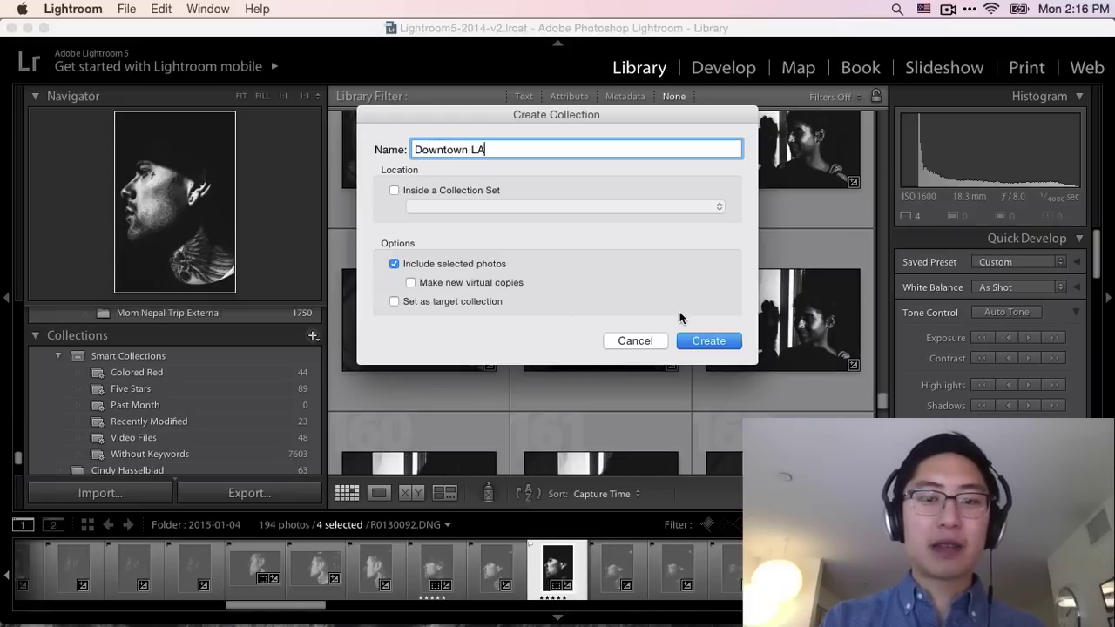
{"action": "left_click", "coordinate": [702, 341]}
{"action": "scroll", "coordinate": [187, 400], "scroll_direction": "down", "scroll_amount": 3}
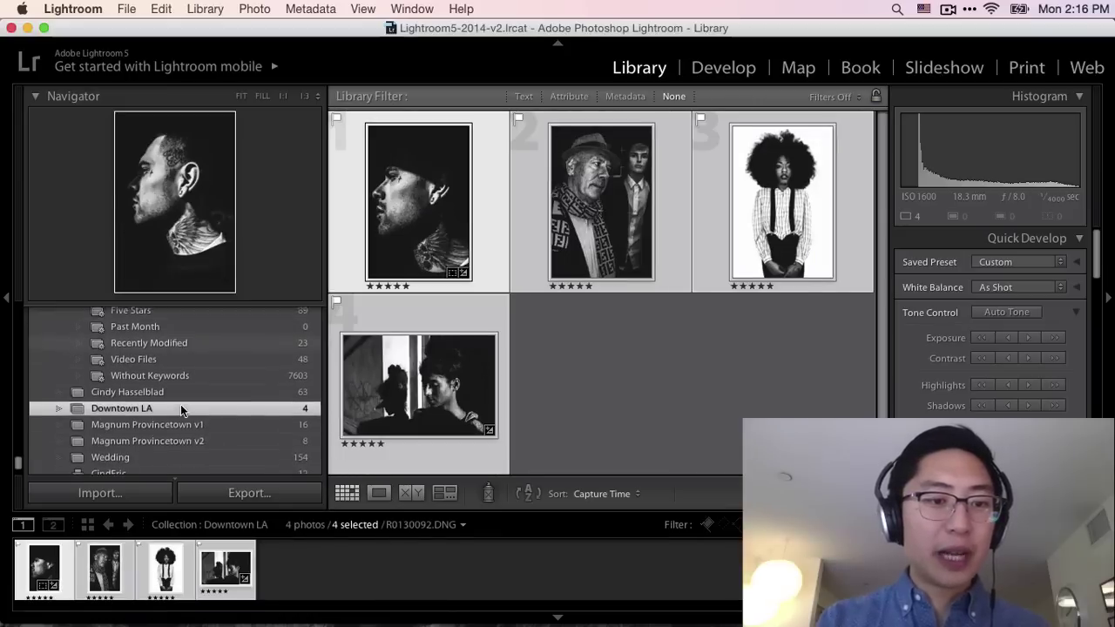
{"action": "left_click", "coordinate": [630, 410]}
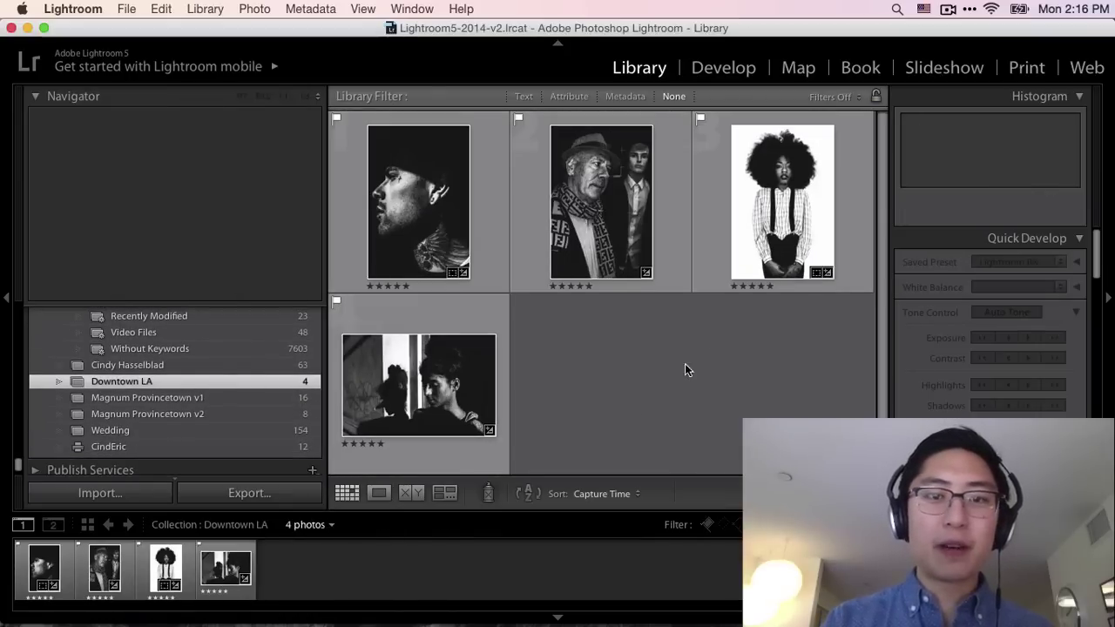
{"action": "key", "text": "shift+Tab"}
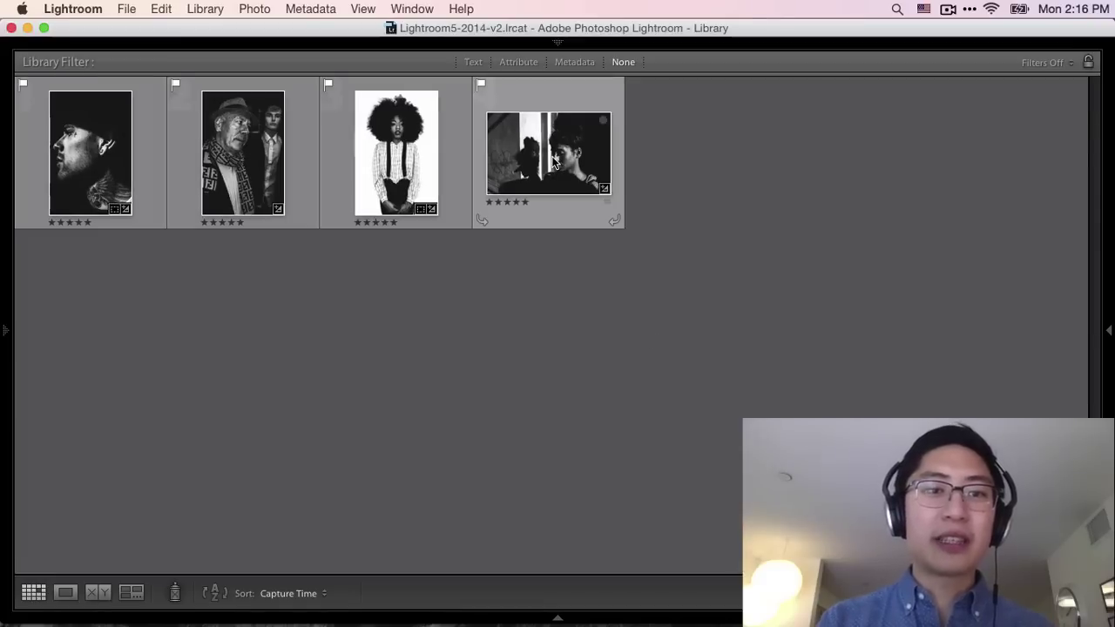
Step: Drag thumbnails between slots to start rearranging, then enlarge the grid and deselect
{"action": "left_click_drag", "start_coordinate": [554, 161], "coordinate": [406, 165]}
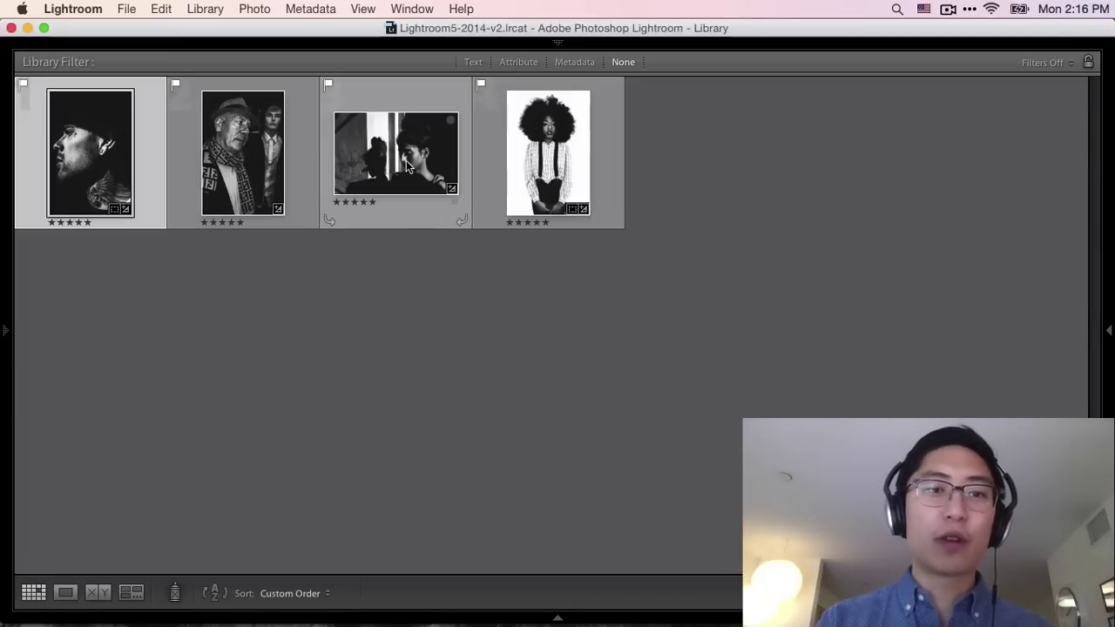
{"action": "left_click", "coordinate": [260, 183]}
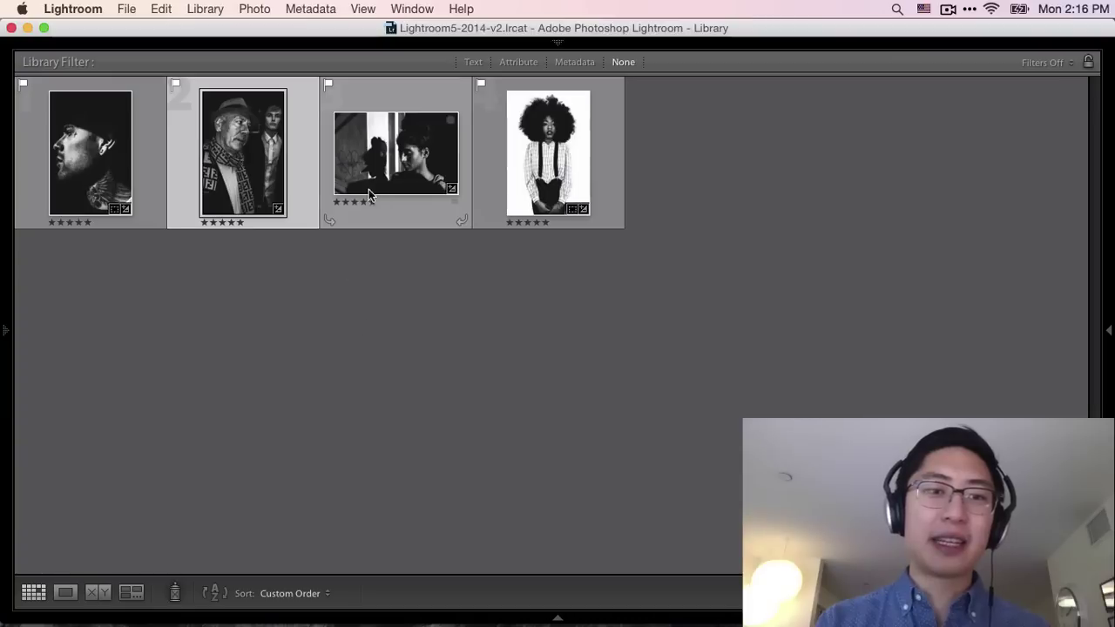
{"action": "left_click_drag", "start_coordinate": [86, 172], "coordinate": [267, 174]}
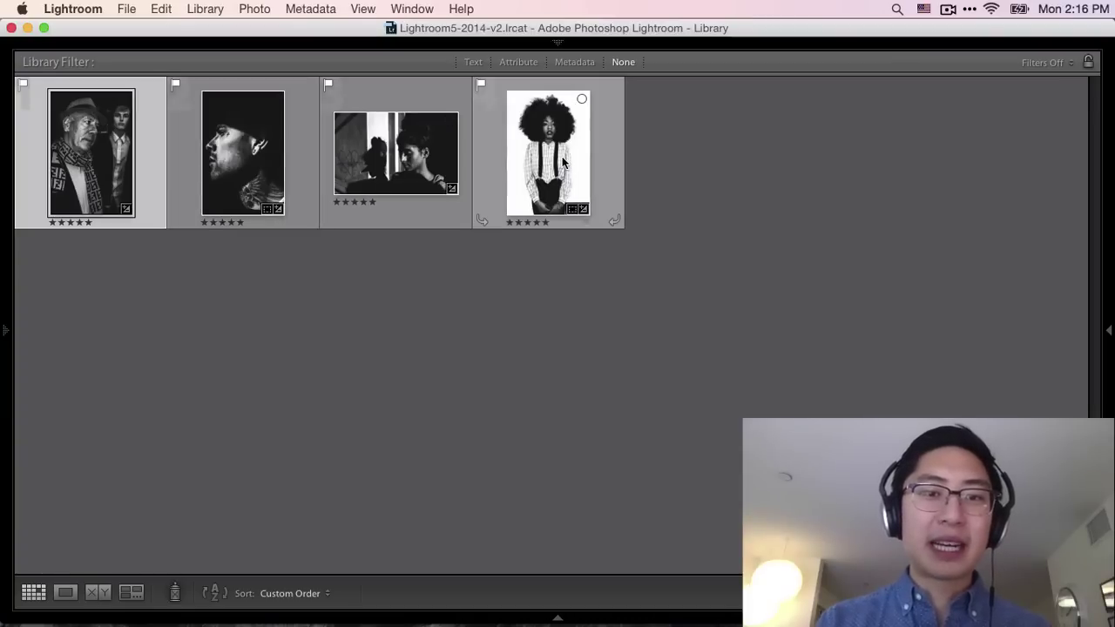
{"action": "left_click_drag", "start_coordinate": [564, 164], "coordinate": [347, 160]}
{"action": "left_click_drag", "start_coordinate": [519, 161], "coordinate": [263, 171]}
{"action": "key", "text": "equal"}
{"action": "key", "text": "equal"}
{"action": "key", "text": "equal"}
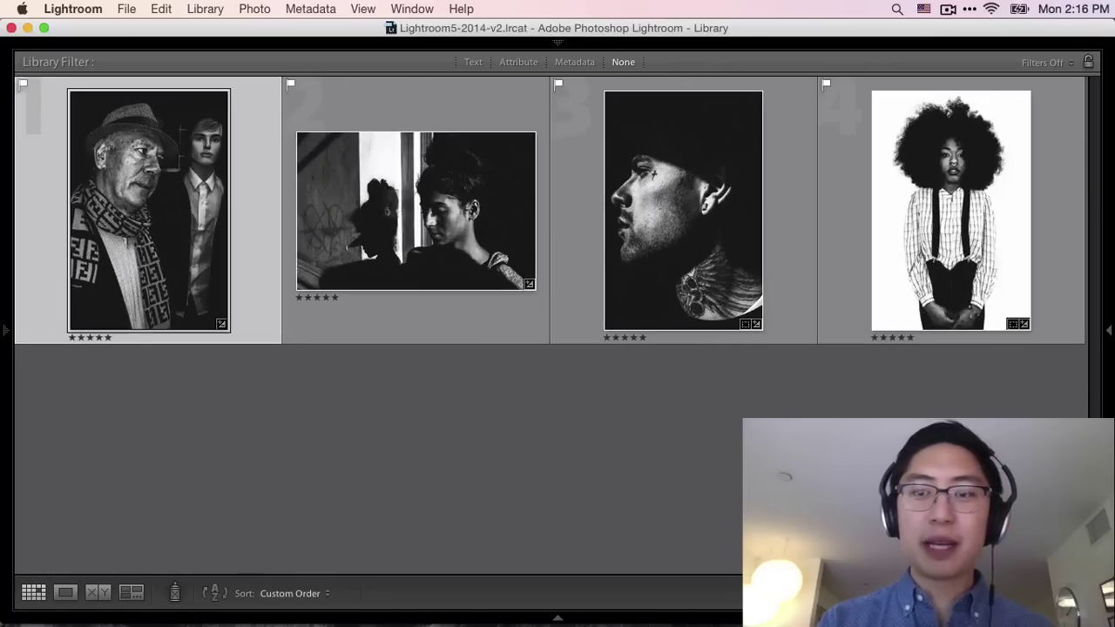
{"action": "key", "text": "super+d"}
Step: Place the tattoo portrait first, afro portrait second, couple third, and delete the man-in-hat photo
{"action": "left_click_drag", "start_coordinate": [627, 195], "coordinate": [146, 192]}
{"action": "left_click_drag", "start_coordinate": [683, 209], "coordinate": [349, 230]}
{"action": "left_click_drag", "start_coordinate": [983, 250], "coordinate": [619, 253]}
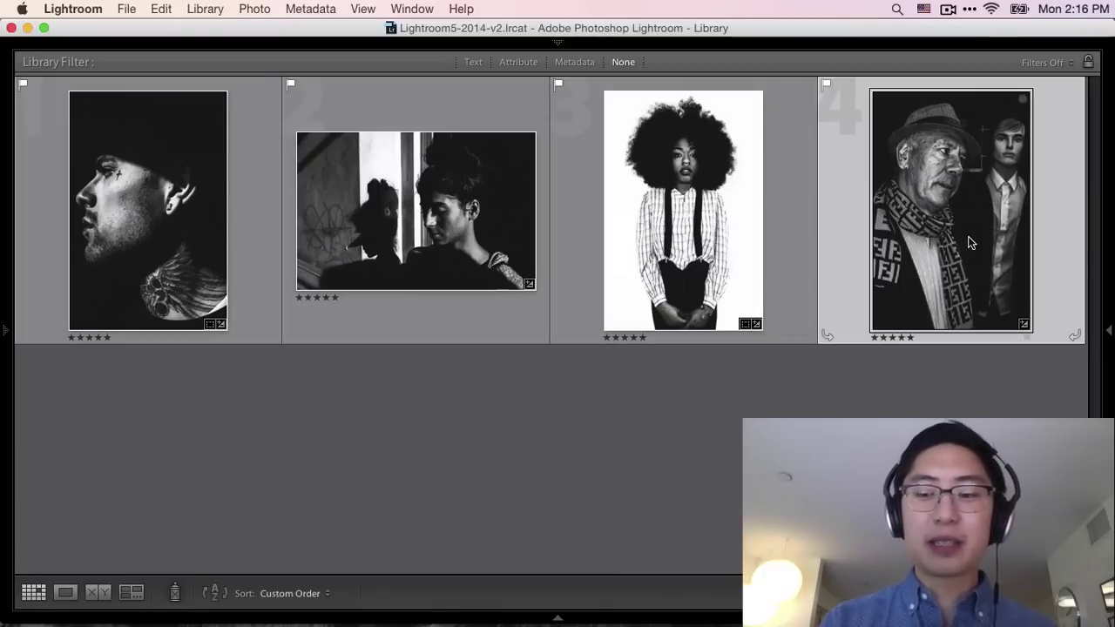
{"action": "key", "text": "Delete"}
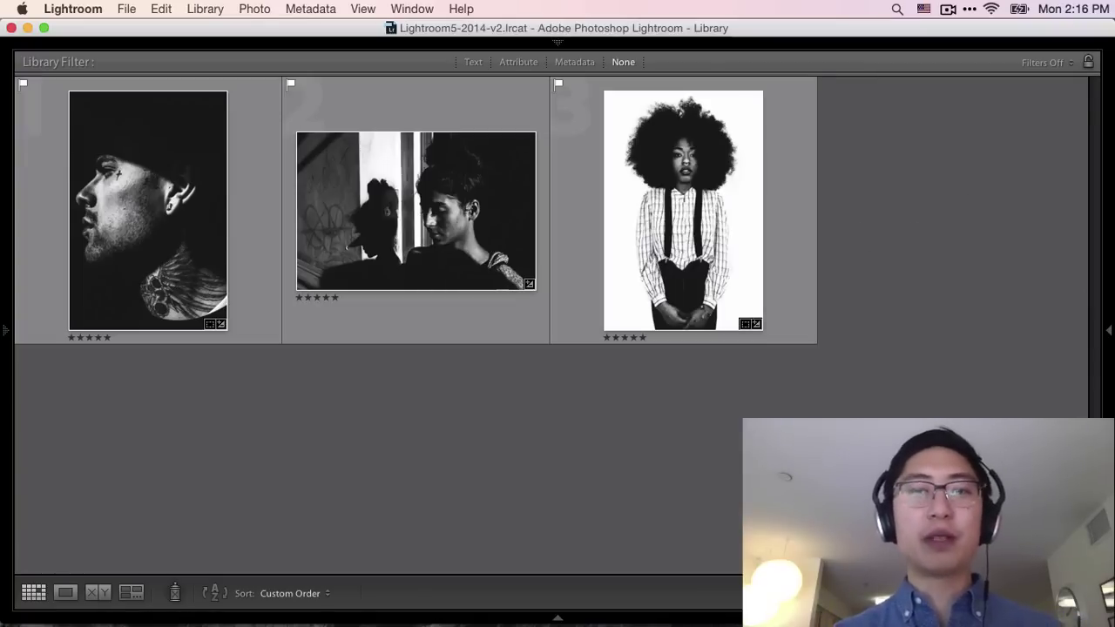
{"action": "key", "text": "minus"}
{"action": "key", "text": "equal"}
{"action": "key", "text": "equal"}
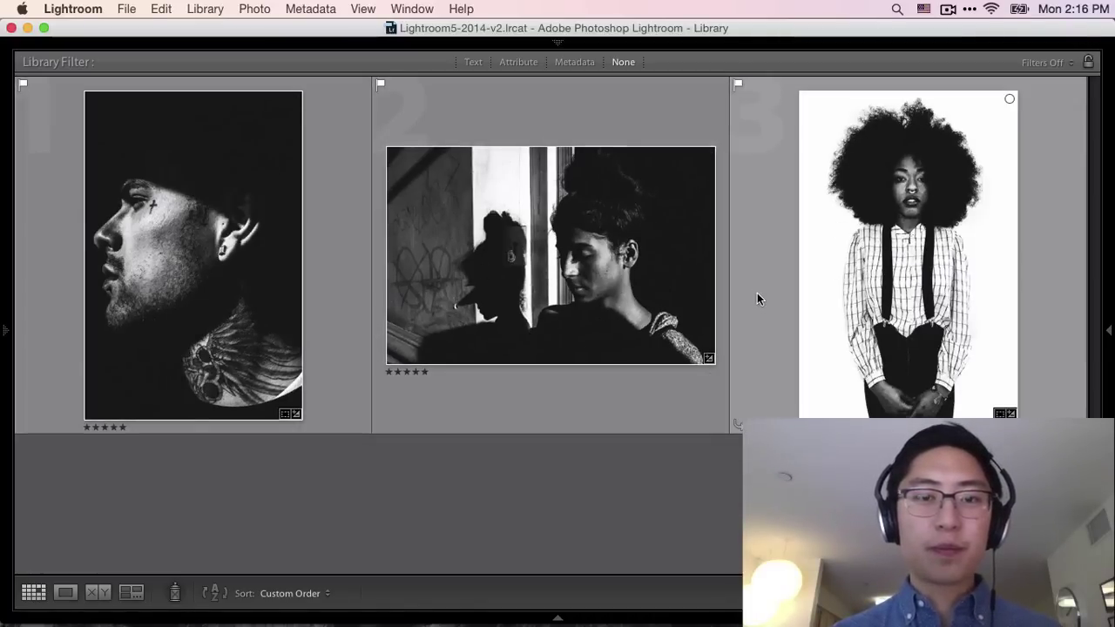
{"action": "left_click_drag", "start_coordinate": [862, 300], "coordinate": [450, 291]}
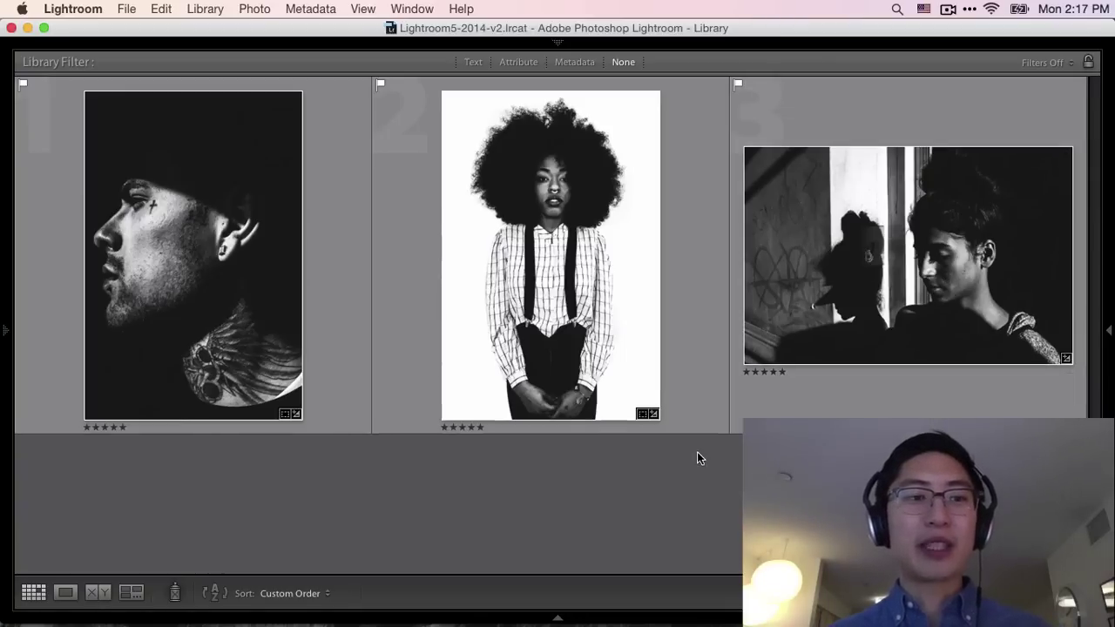
{"action": "left_click", "coordinate": [270, 314]}
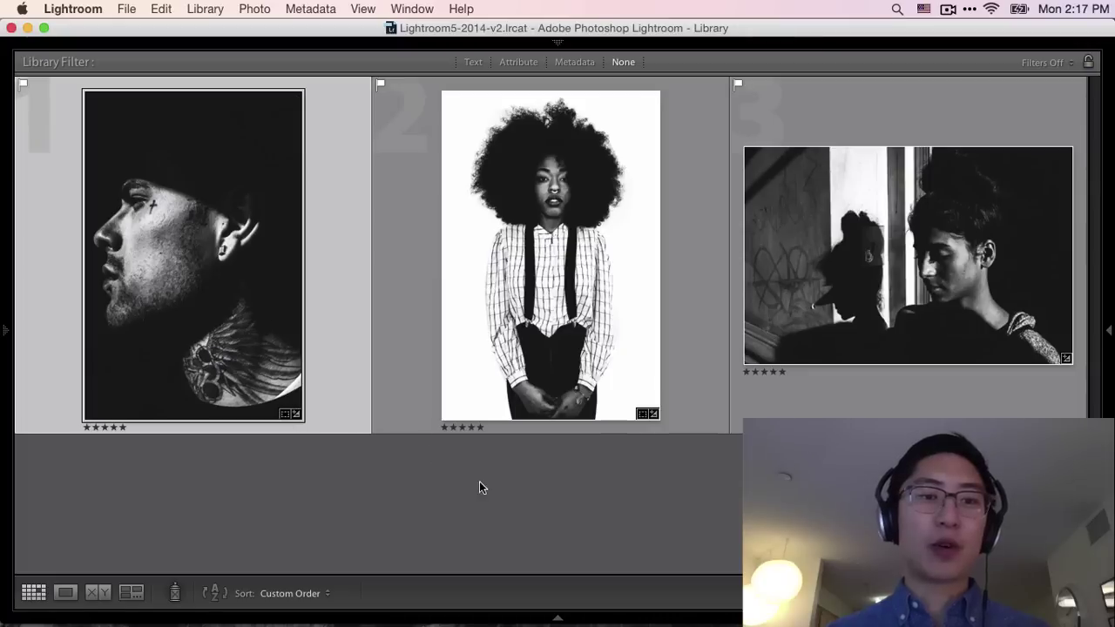
Step: Export the three photos to Downloads in a subfolder named 'City of Angels'
{"action": "key", "text": "shift+Tab"}
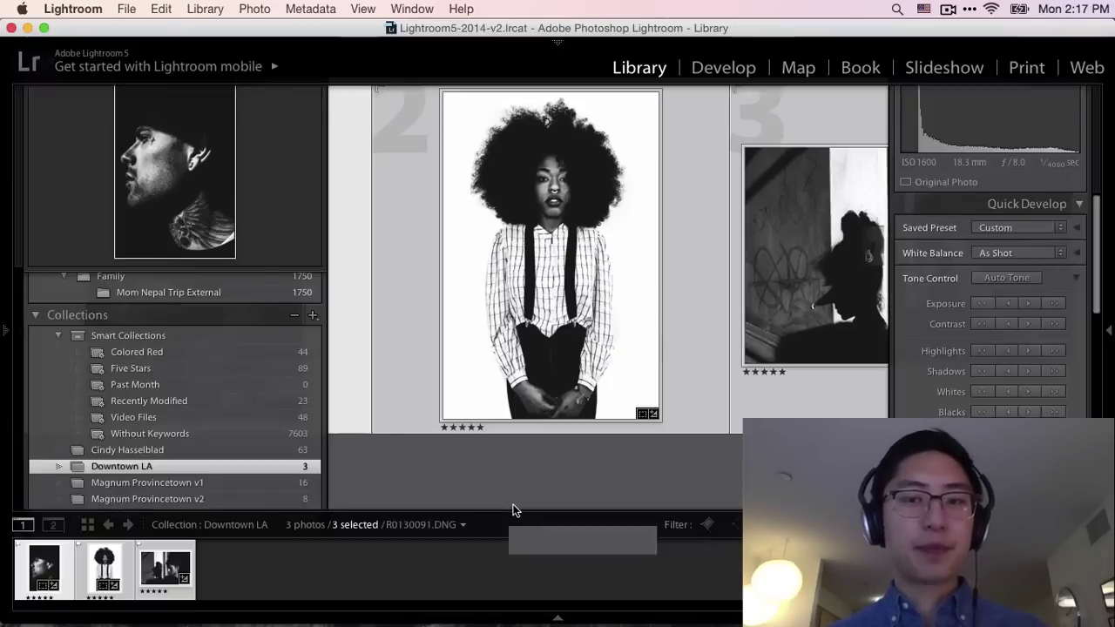
{"action": "left_click", "coordinate": [251, 493]}
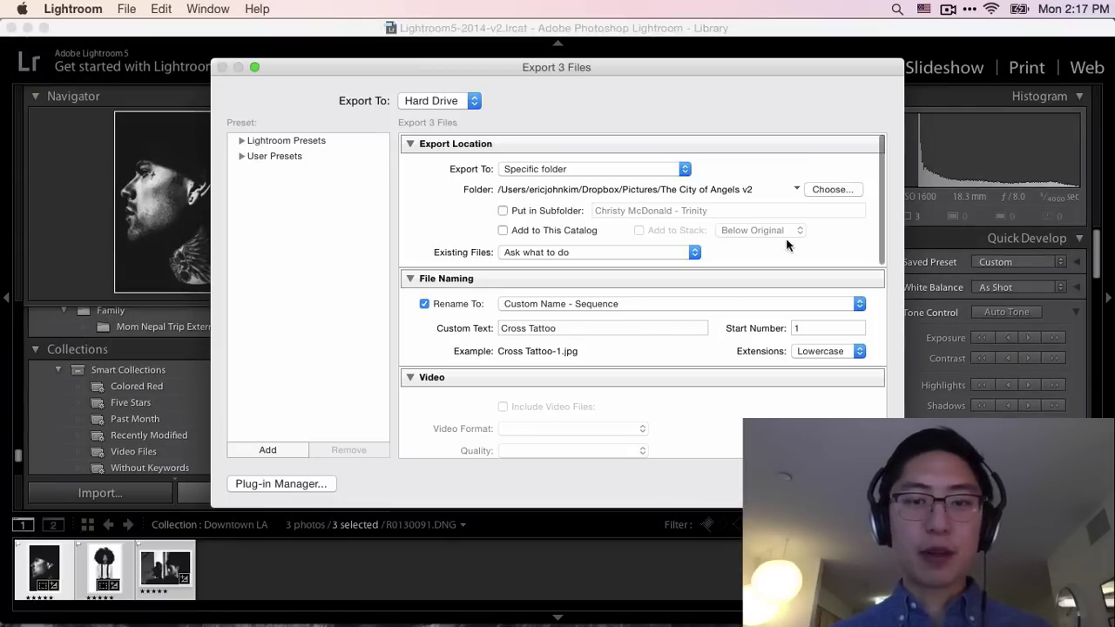
{"action": "left_click", "coordinate": [842, 190]}
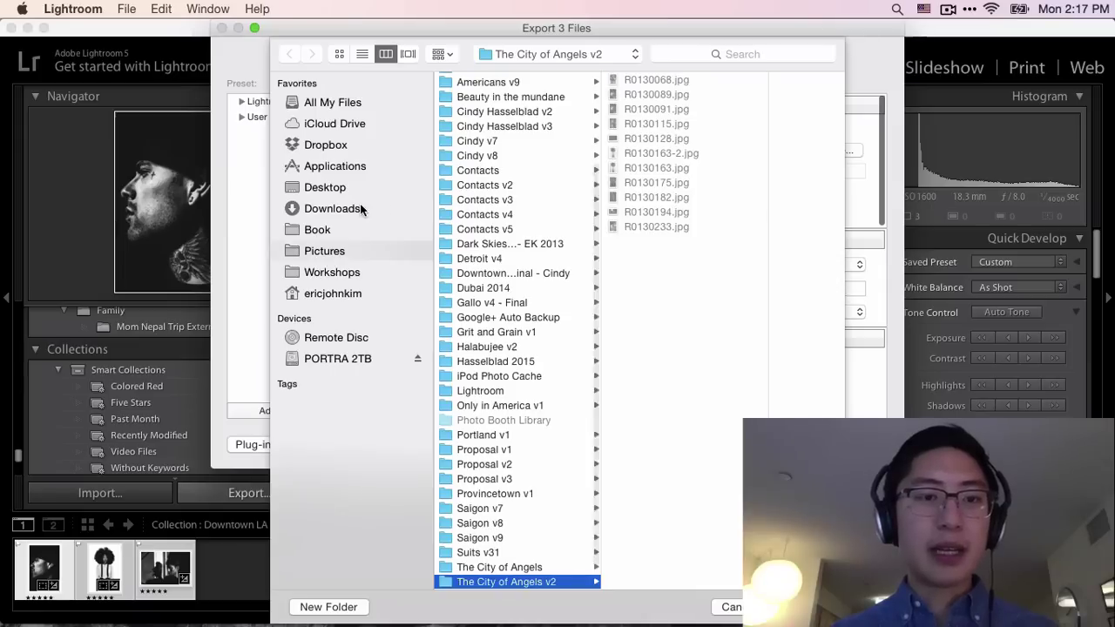
{"action": "left_click", "coordinate": [349, 209]}
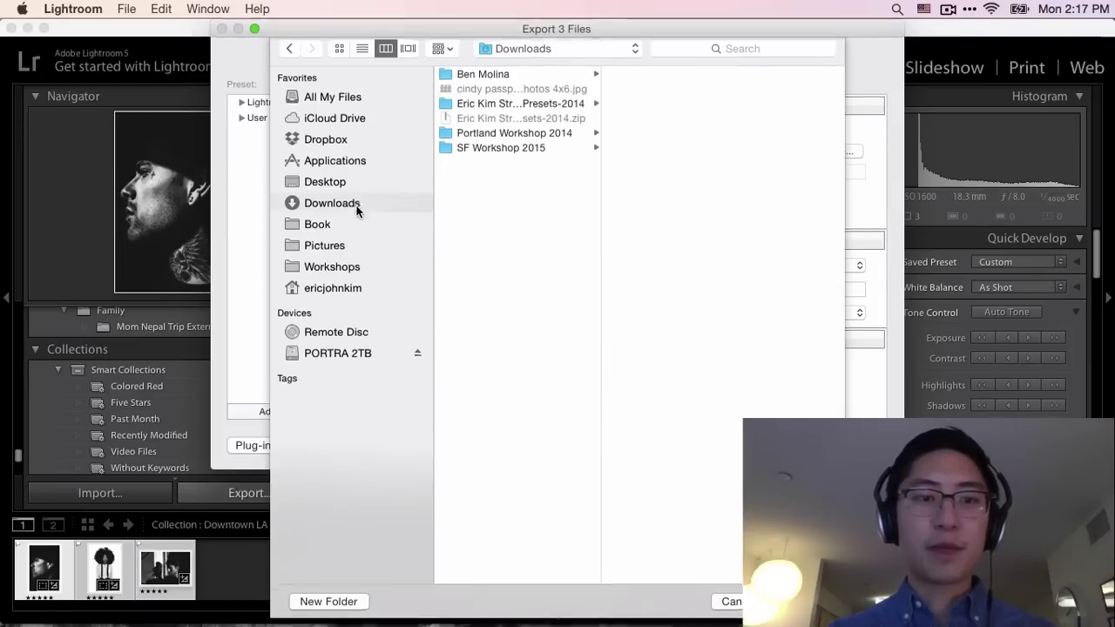
{"action": "key", "text": "Return"}
{"action": "triple_click", "coordinate": [620, 210]}
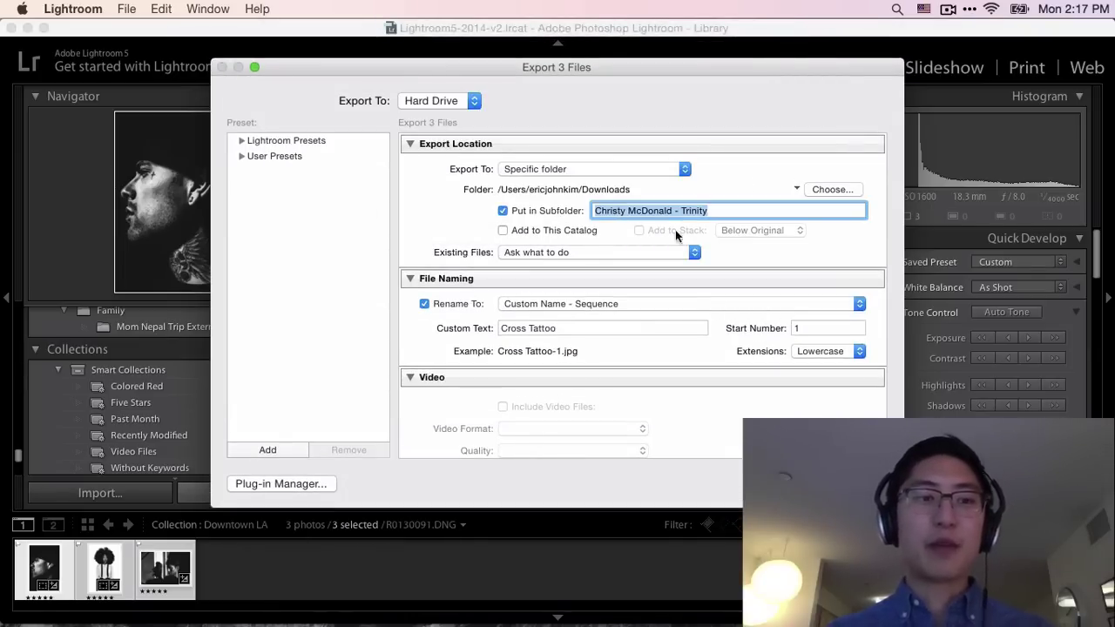
{"action": "type", "text": "City of Angels"}
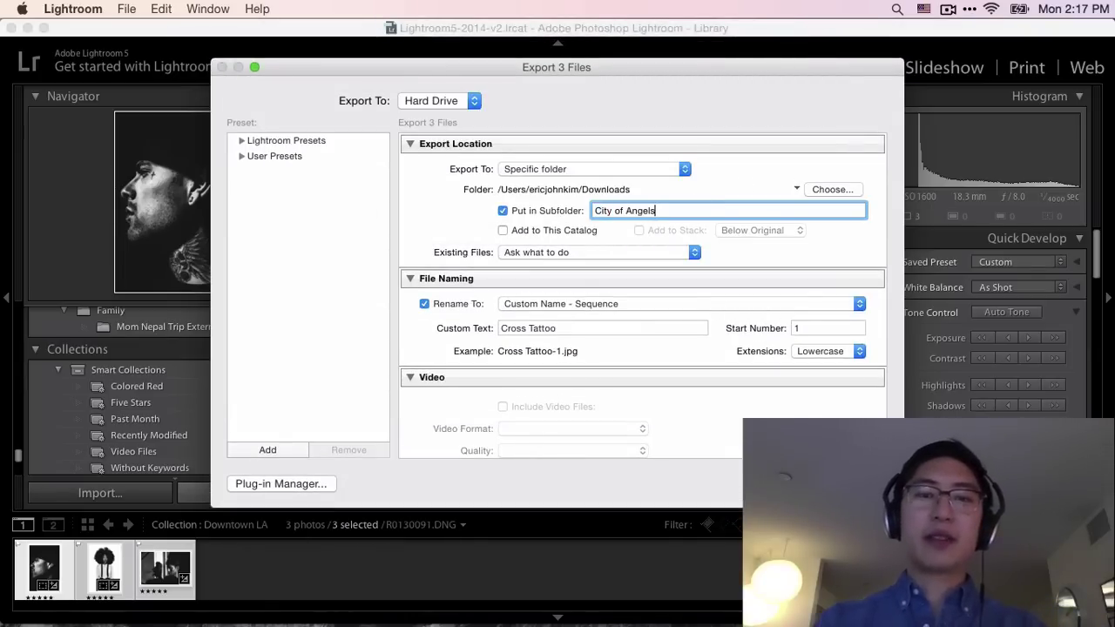
Step: Name the files with custom text 'City of Angels' plus sequence numbers
{"action": "left_click", "coordinate": [564, 304]}
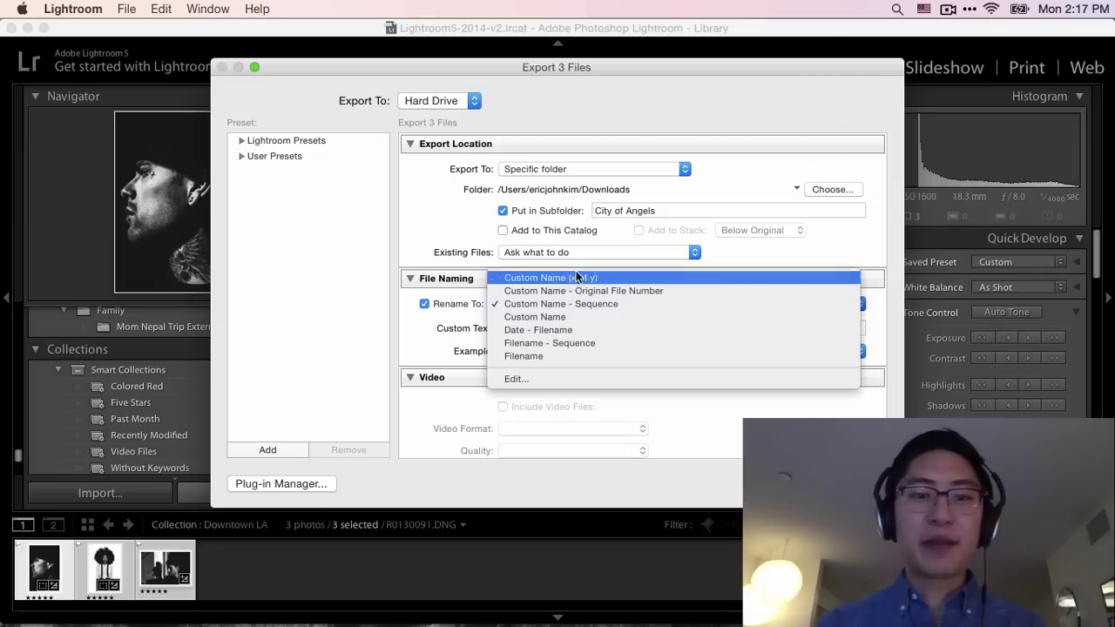
{"action": "left_click", "coordinate": [579, 306]}
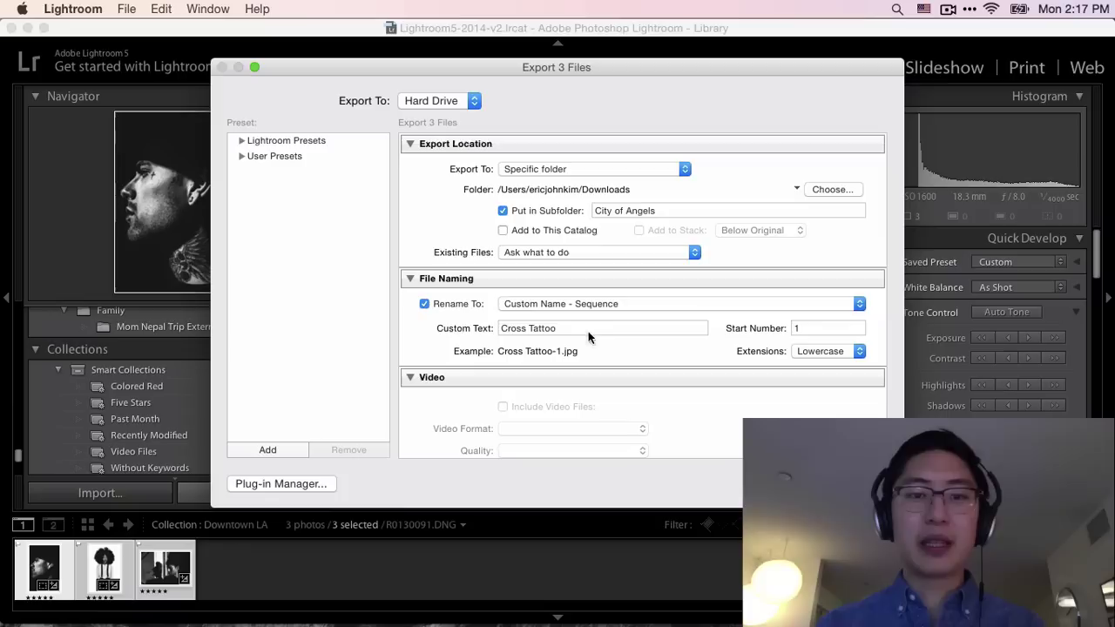
{"action": "left_click", "coordinate": [585, 329]}
{"action": "type", "text": "City of Angels"}
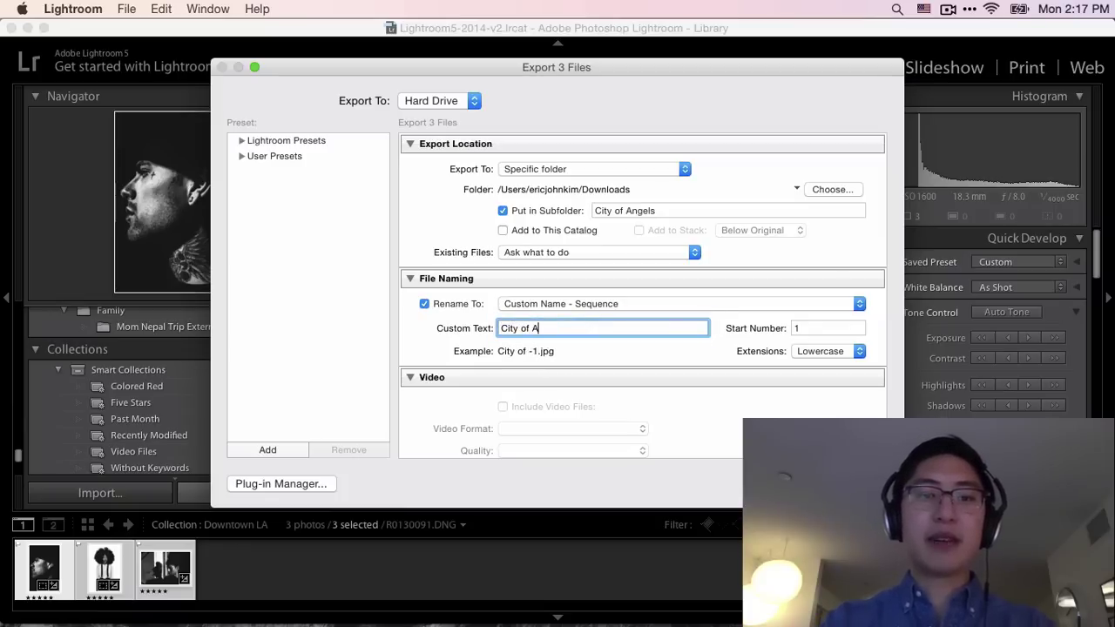
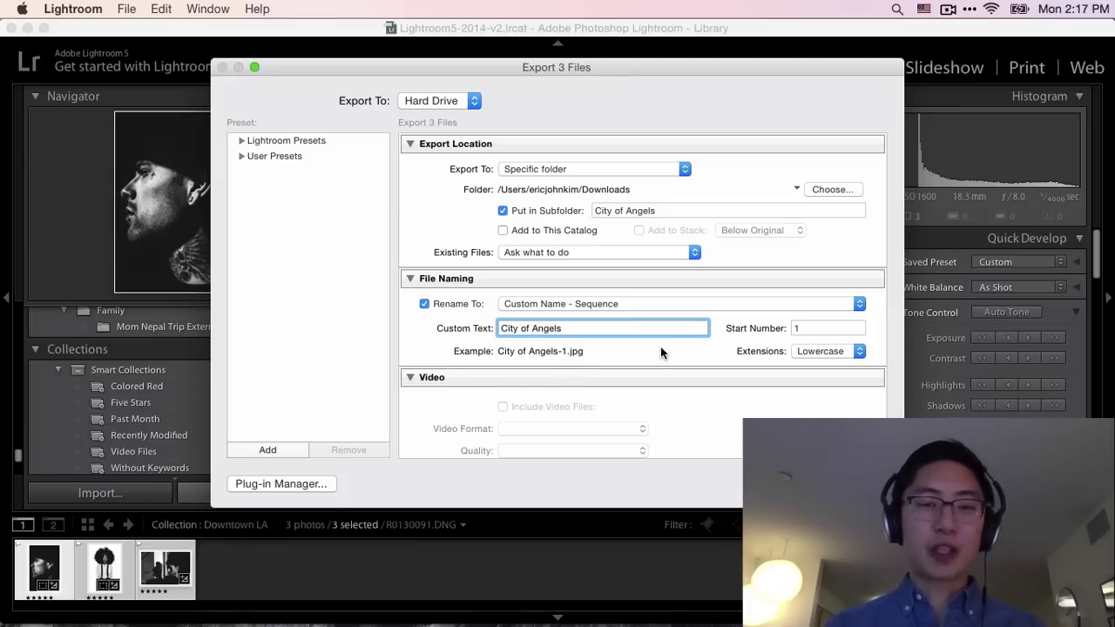
Step: Export the three photos as quality-100 sRGB JPEGs named City of Angels into Downloads/City of Angels
{"action": "scroll", "coordinate": [667, 352], "scroll_direction": "down", "scroll_amount": 3}
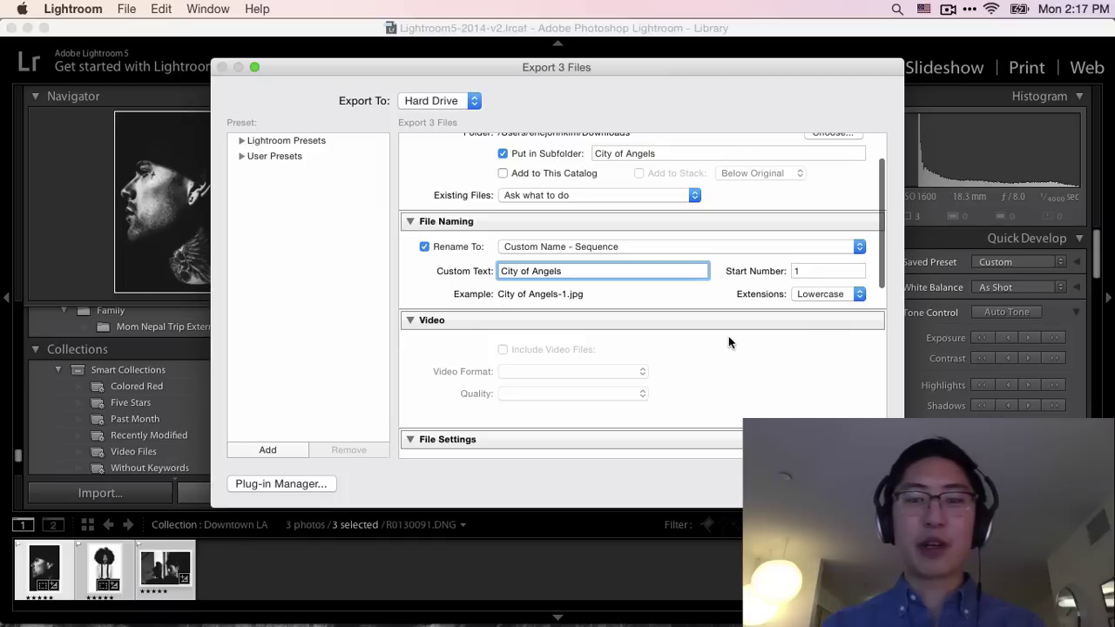
{"action": "scroll", "coordinate": [728, 342], "scroll_direction": "down", "scroll_amount": 8}
{"action": "scroll", "coordinate": [805, 287], "scroll_direction": "down", "scroll_amount": 2}
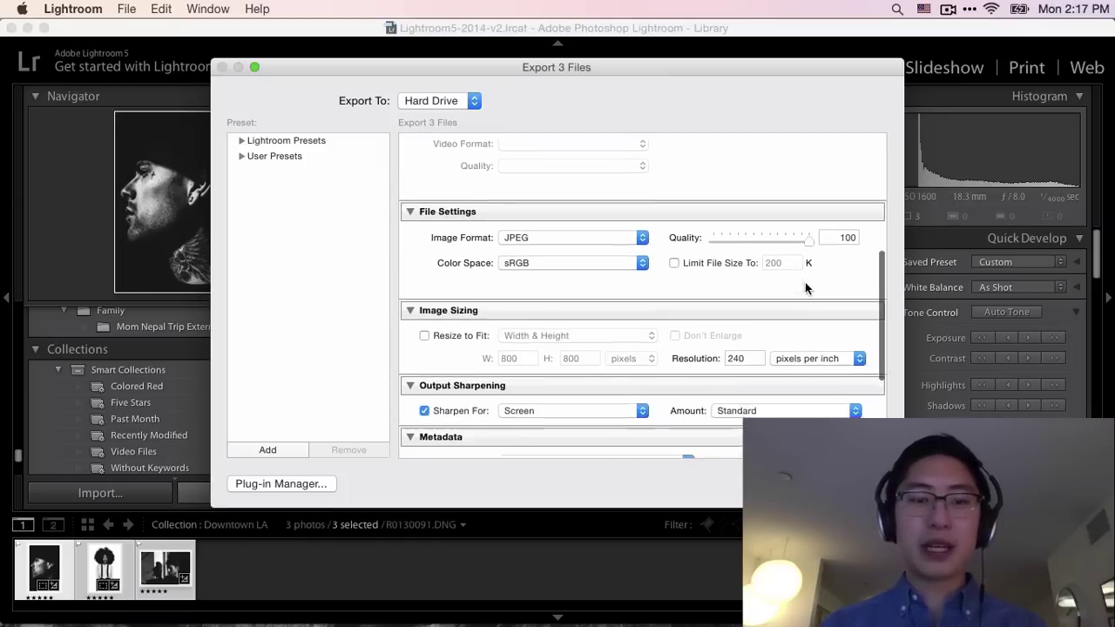
{"action": "scroll", "coordinate": [447, 319], "scroll_direction": "down", "scroll_amount": 3}
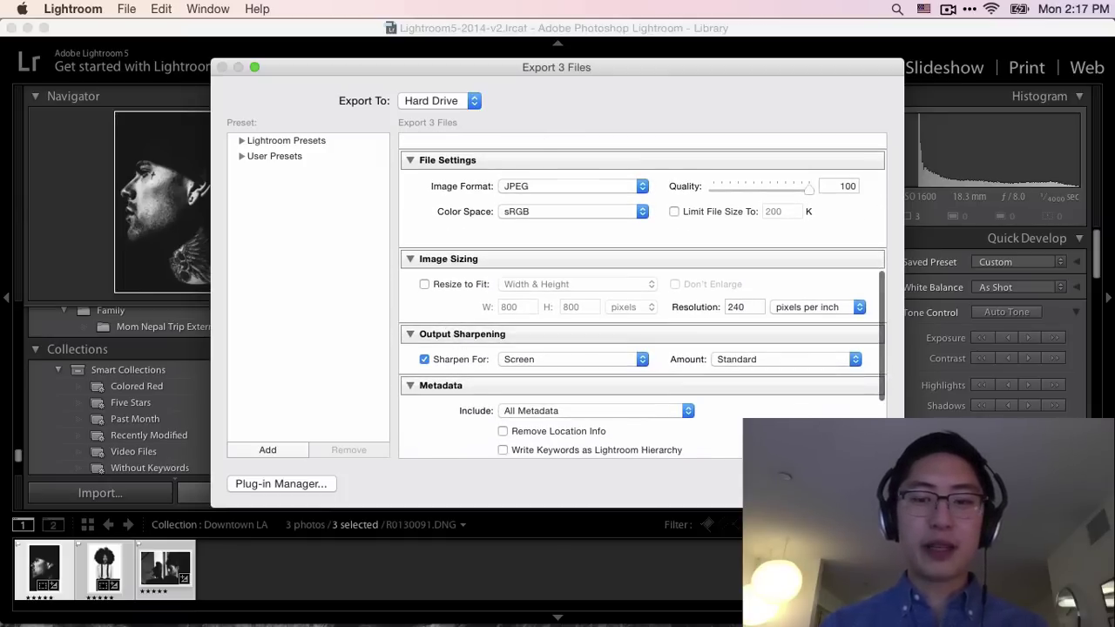
{"action": "left_click", "coordinate": [857, 483]}
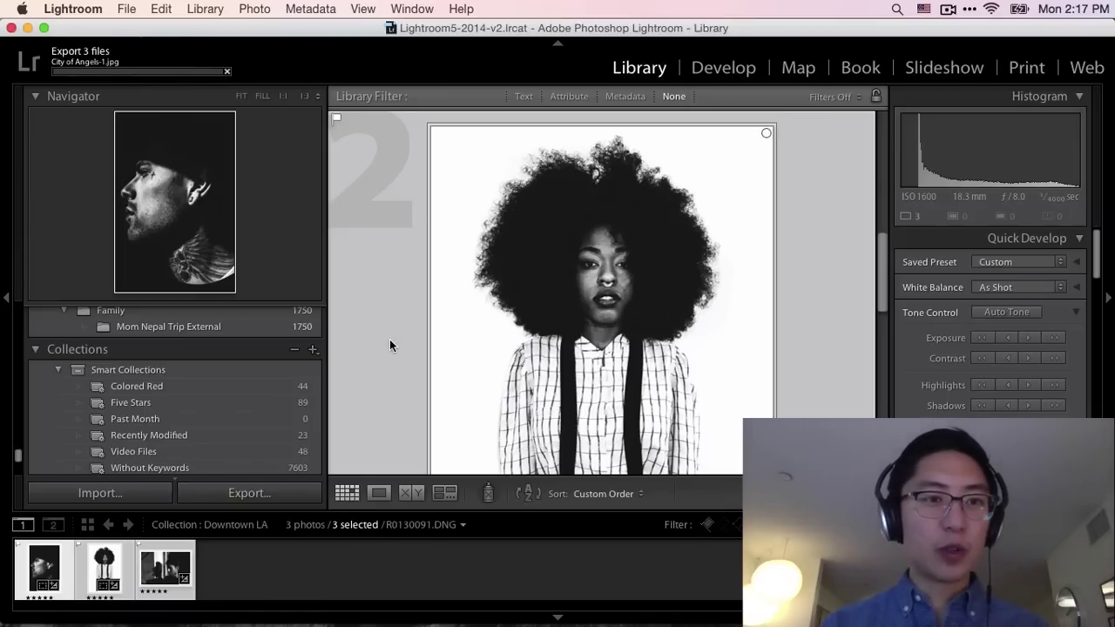
{"action": "mouse_move", "coordinate": [336, 599]}
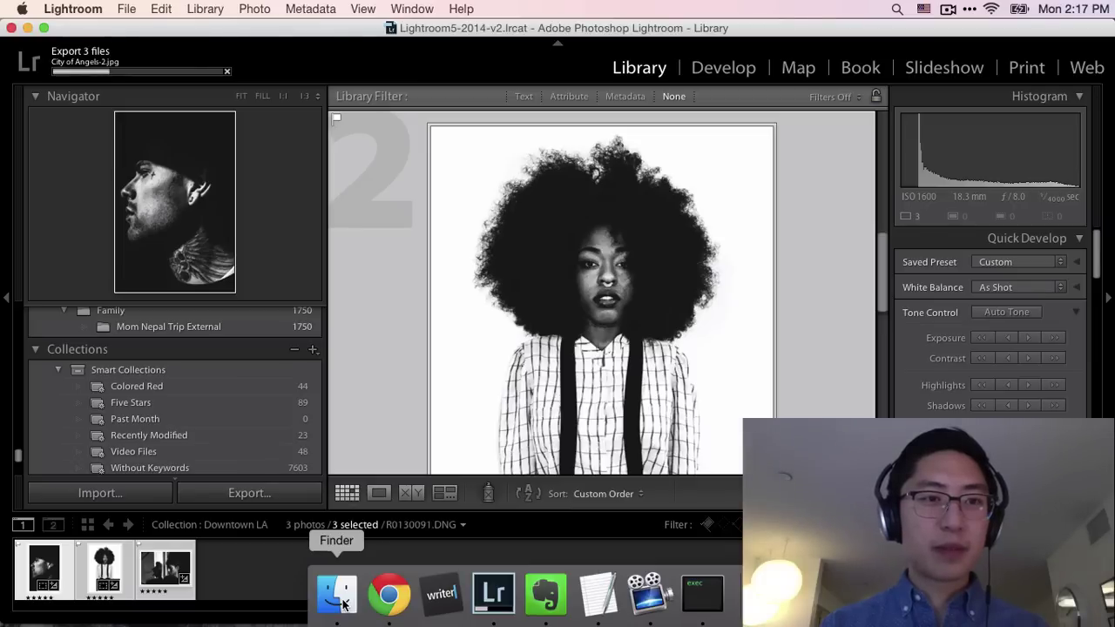
Step: Open Downloads' City of Angels folder in Finder and step through the exported JPEGs
{"action": "left_click", "coordinate": [343, 603]}
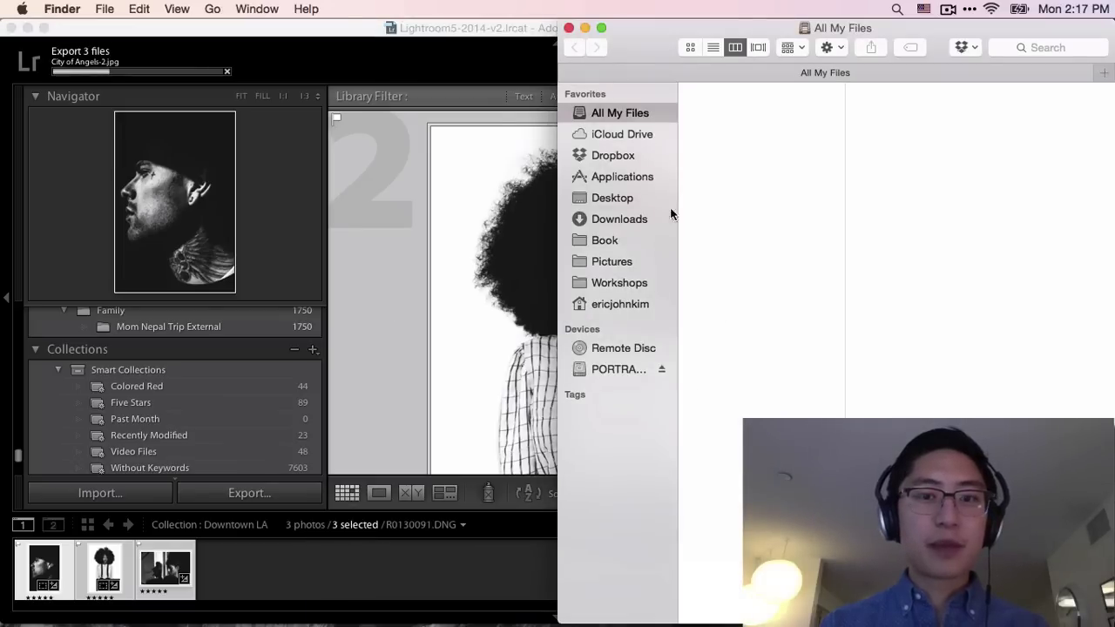
{"action": "left_click", "coordinate": [623, 225]}
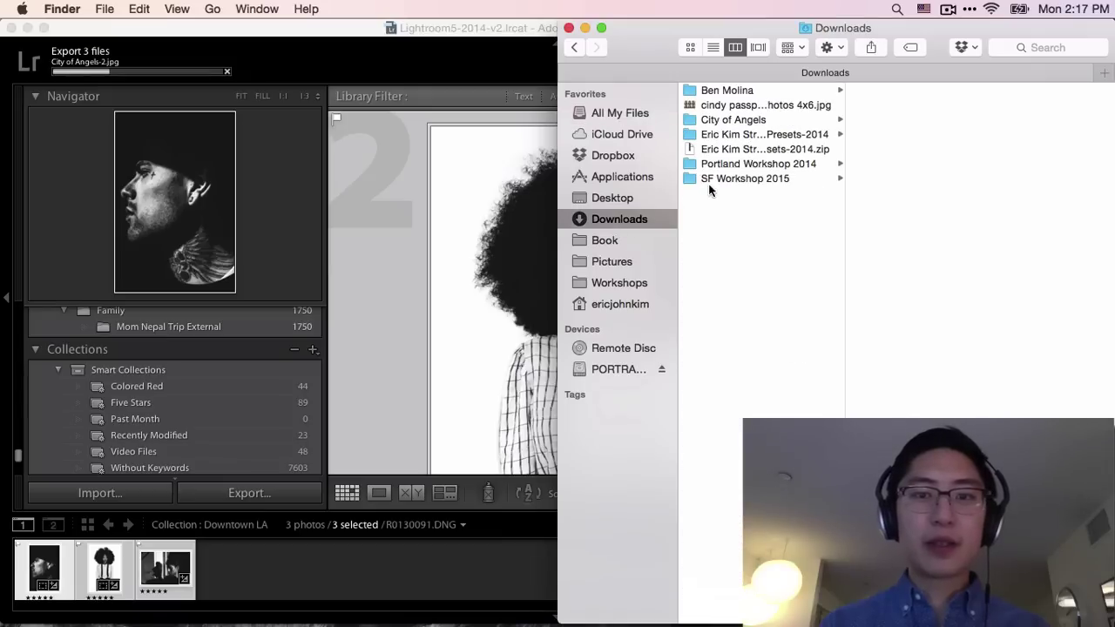
{"action": "left_click", "coordinate": [771, 122]}
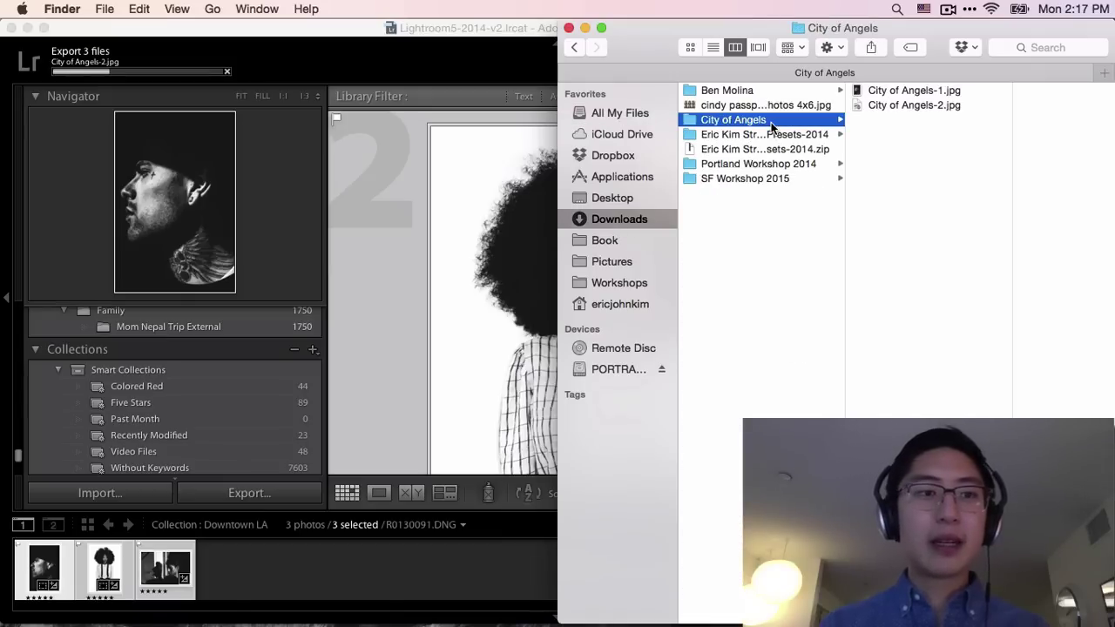
{"action": "key", "text": "Right"}
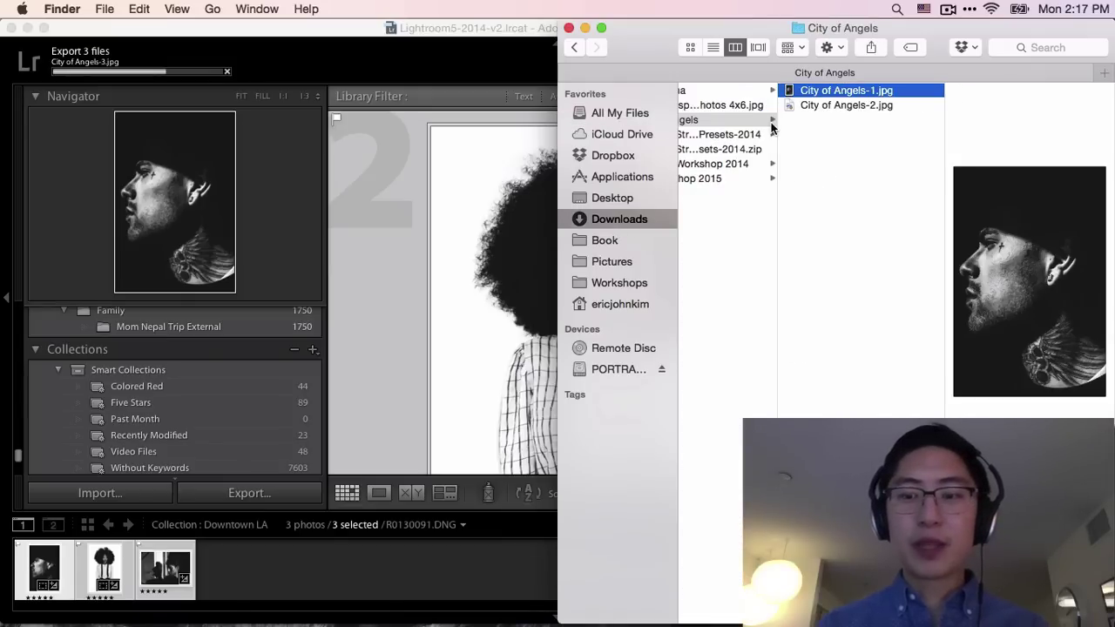
{"action": "key", "text": "Down"}
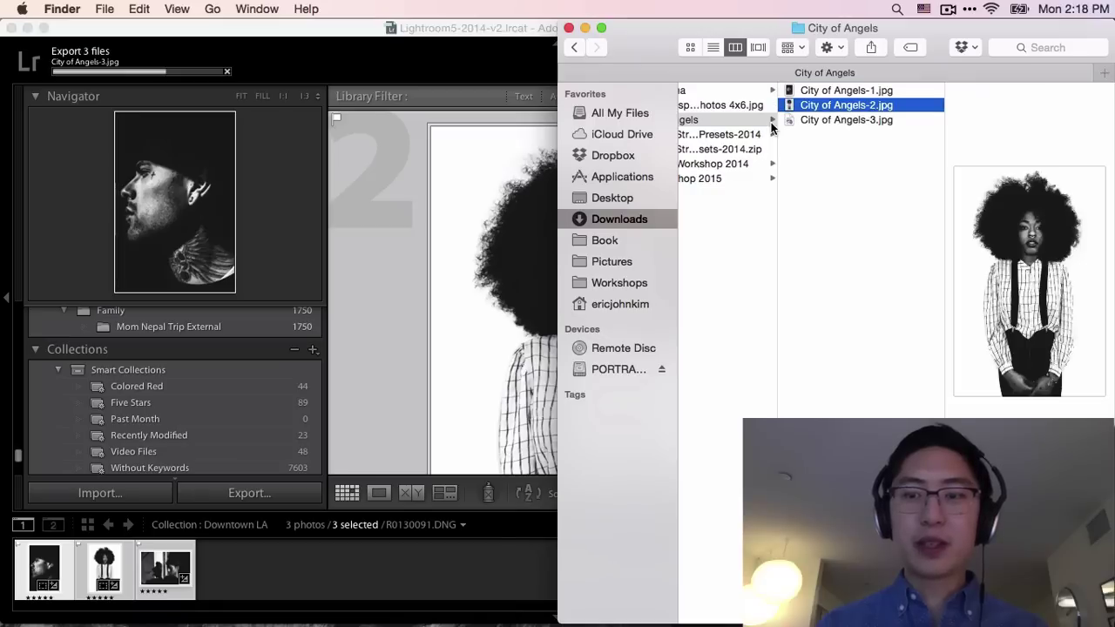
{"action": "key", "text": "Down"}
{"action": "key", "text": "Up"}
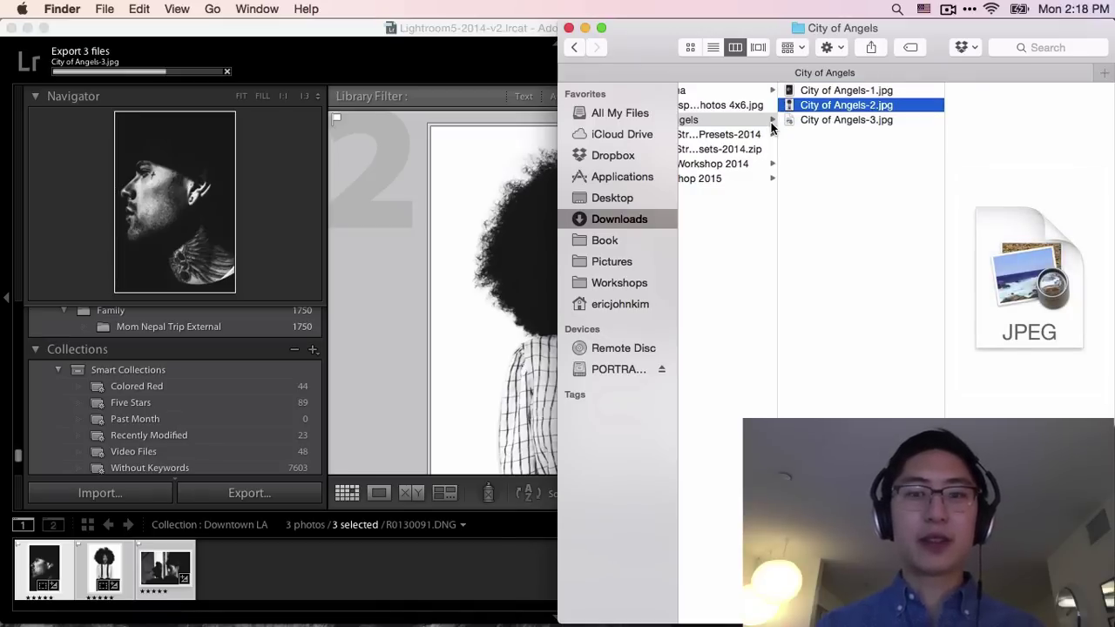
{"action": "key", "text": "Down"}
{"action": "key", "text": "Up"}
{"action": "key", "text": "Down"}
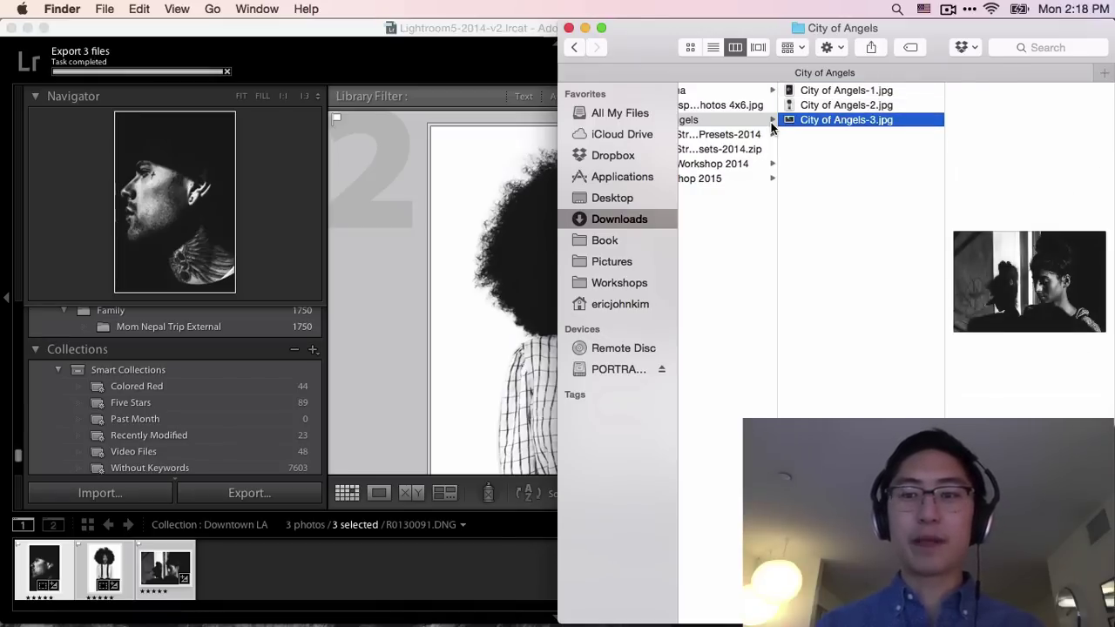
Step: Quick Look all three City of Angels JPEGs, then return to Lightroom
{"action": "key", "text": "super+a"}
{"action": "key", "text": "space"}
{"action": "key", "text": "Right"}
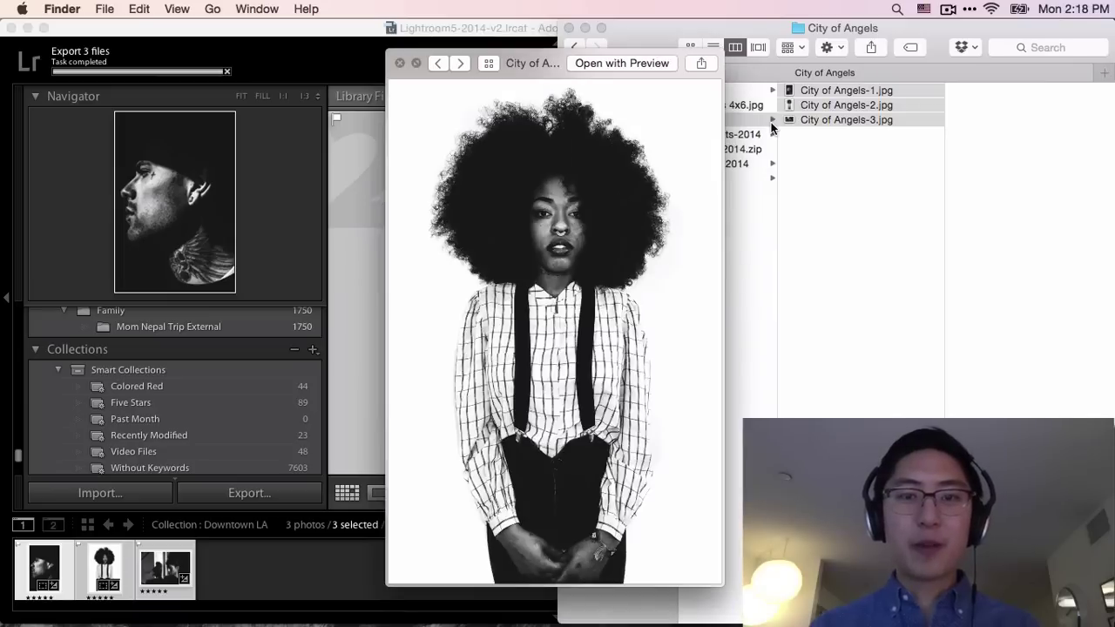
{"action": "key", "text": "Right"}
{"action": "key", "text": "Right"}
{"action": "key", "text": "Right"}
{"action": "key", "text": "Right"}
{"action": "key", "text": "Right"}
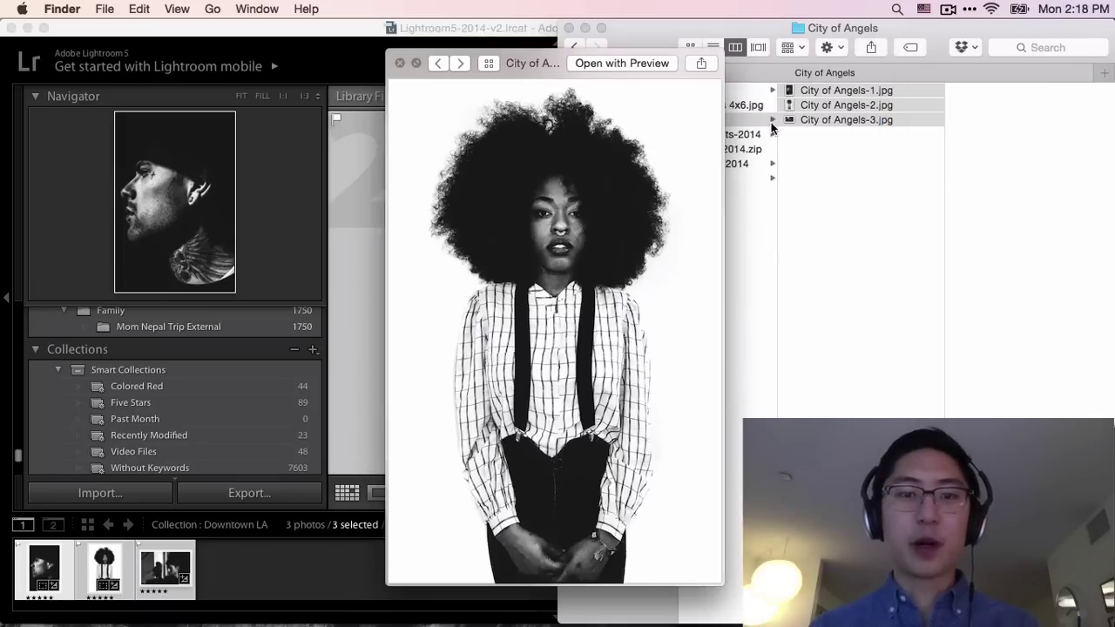
{"action": "key", "text": "Right"}
{"action": "key", "text": "space"}
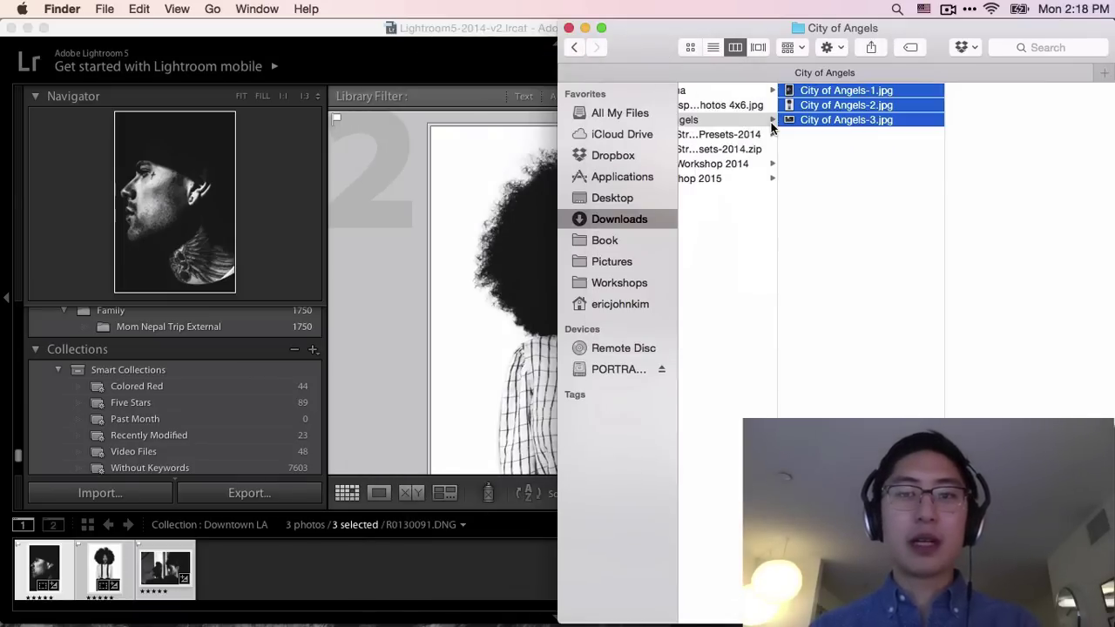
{"action": "key", "text": "super+Tab"}
{"action": "left_click", "coordinate": [750, 246]}
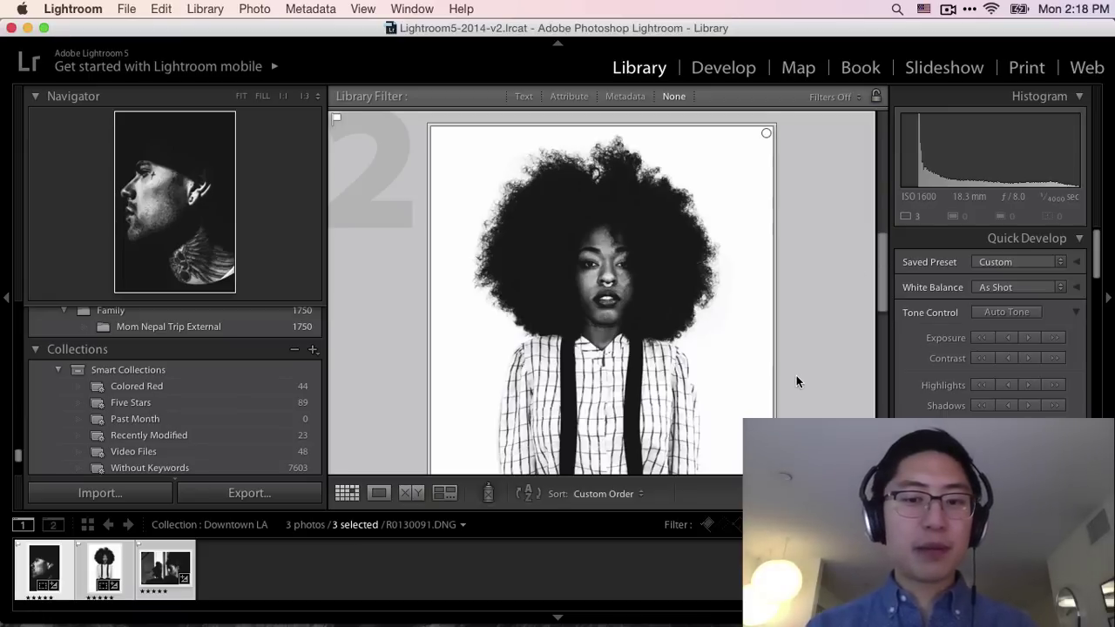
Step: Show the 2015-01-04 folder as a grid with smaller thumbnails, panels hidden then restored
{"action": "scroll", "coordinate": [237, 380], "scroll_direction": "up", "scroll_amount": 4}
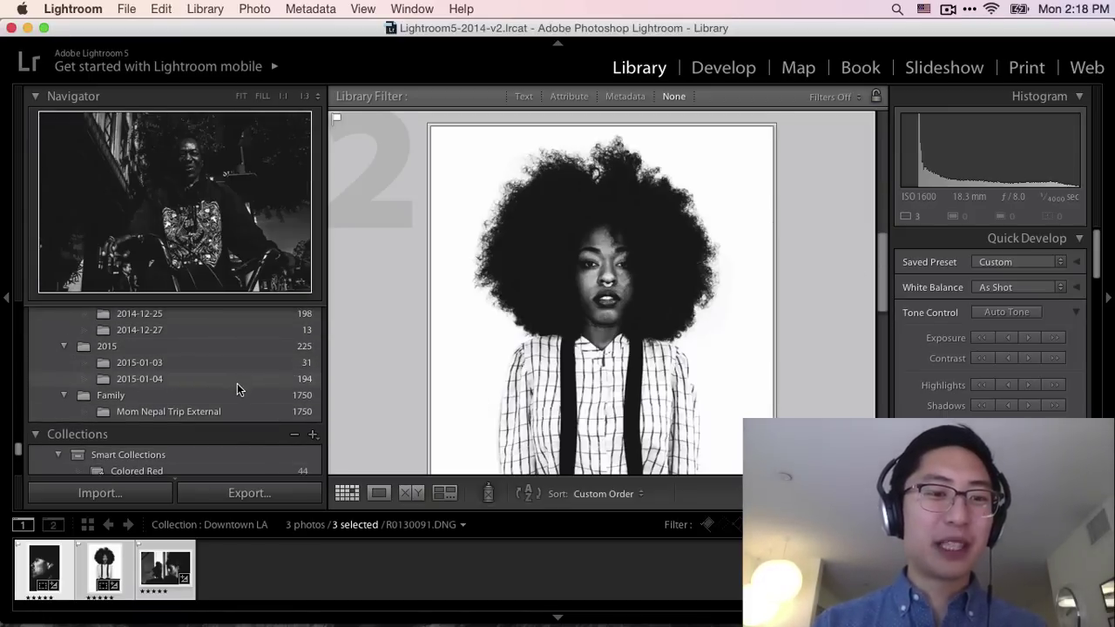
{"action": "left_click", "coordinate": [239, 383]}
{"action": "key", "text": "g"}
{"action": "key", "text": "shift+Tab"}
{"action": "key", "text": "minus"}
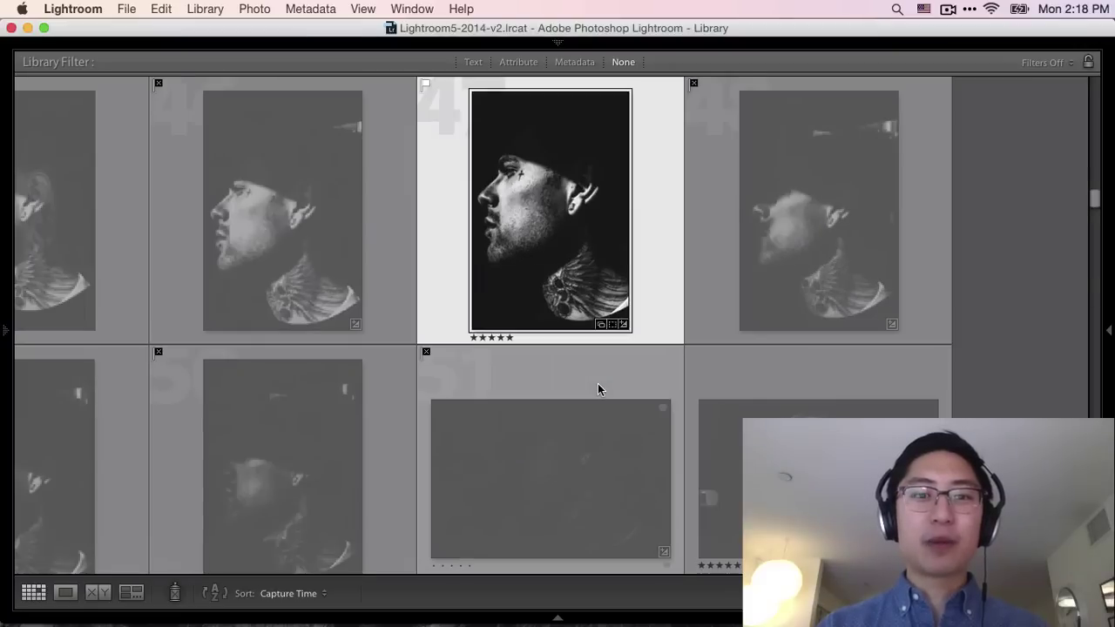
{"action": "key", "text": "shift+Tab"}
{"action": "key", "text": "shift+Tab"}
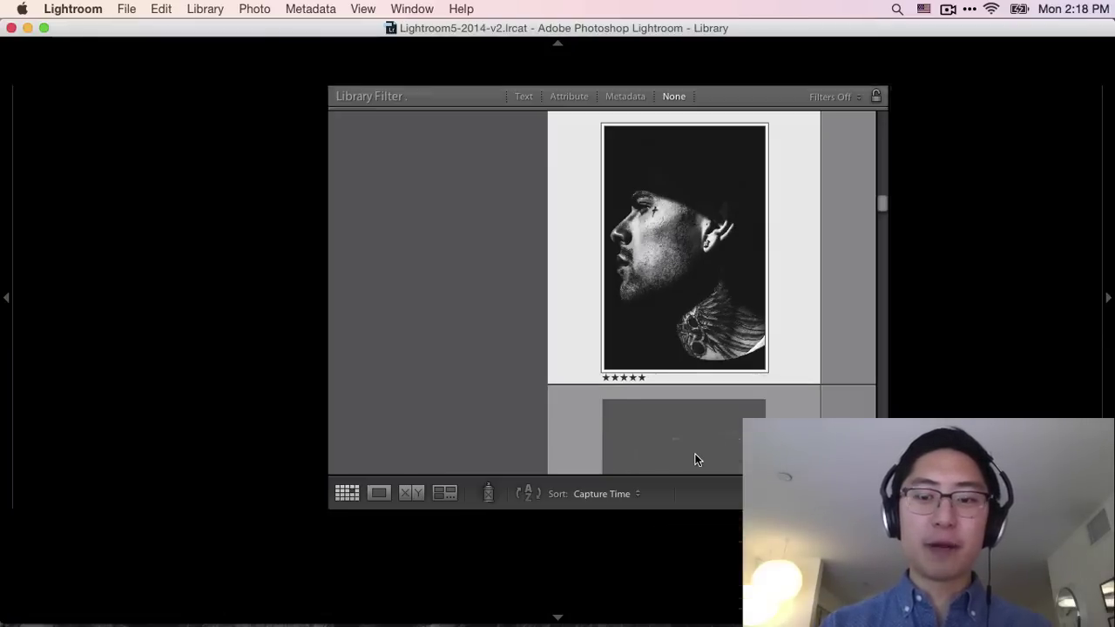
{"action": "key", "text": "shift+Tab"}
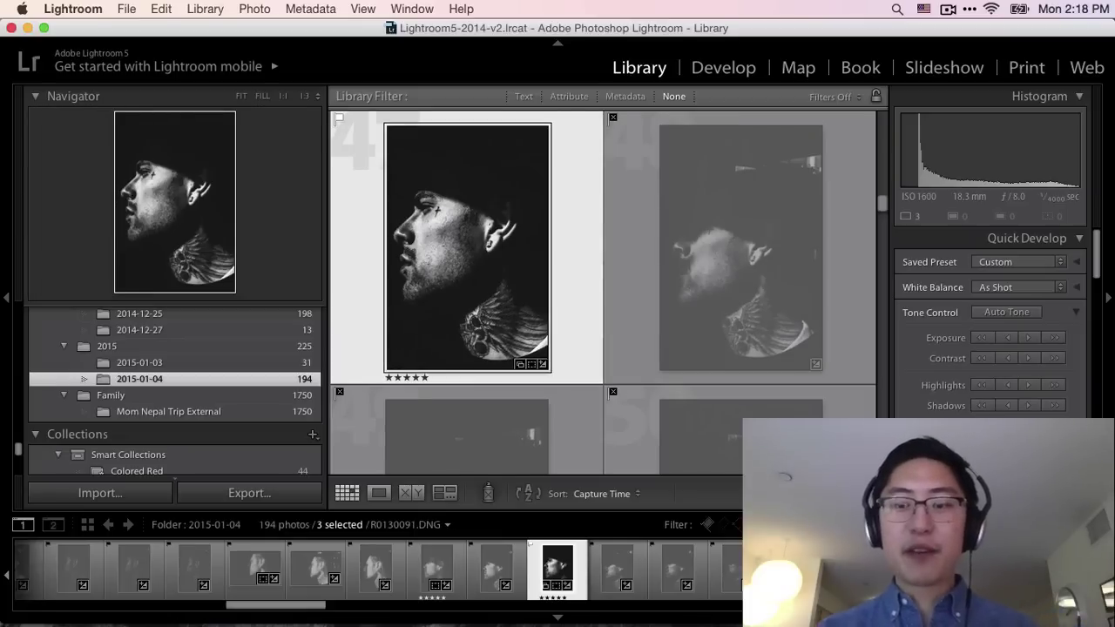
{"action": "left_click", "coordinate": [707, 525]}
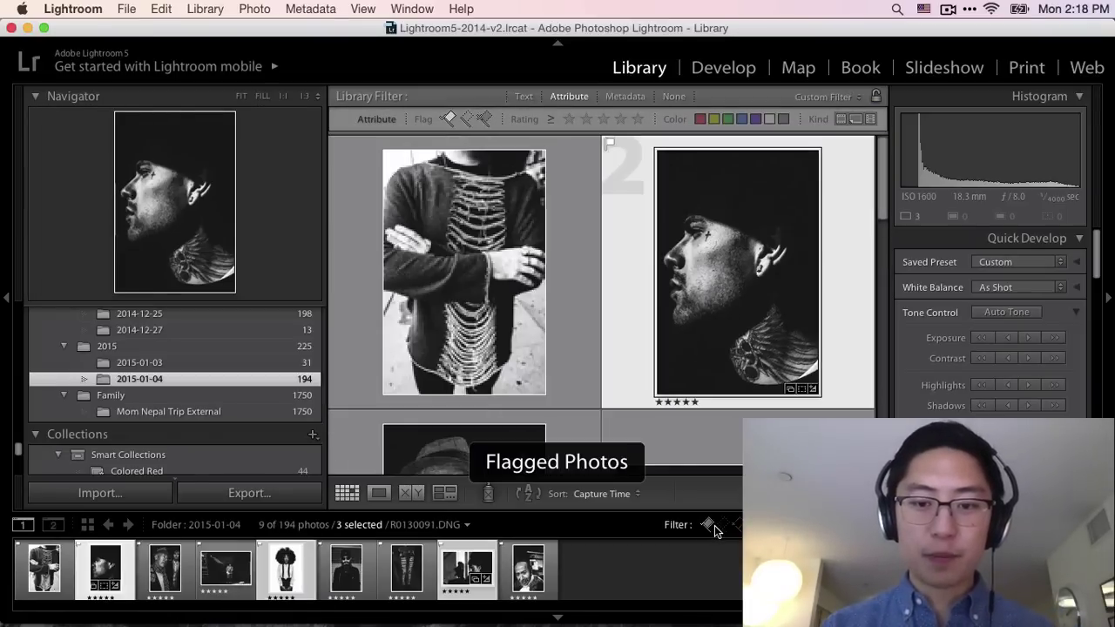
{"action": "key", "text": "shift+Tab"}
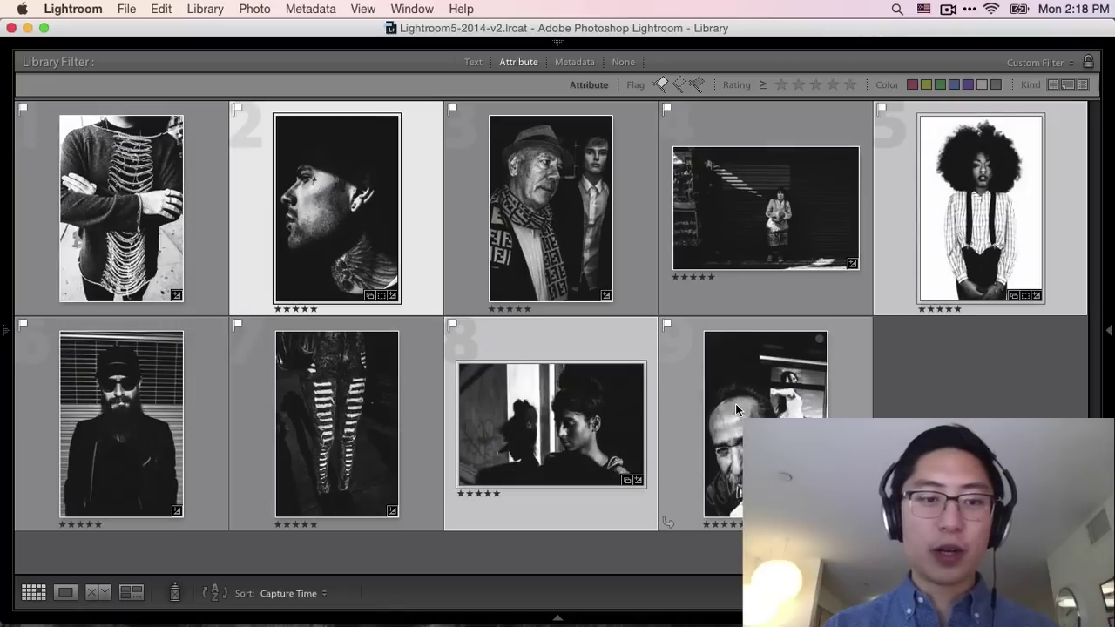
{"action": "key", "text": "shift+Tab"}
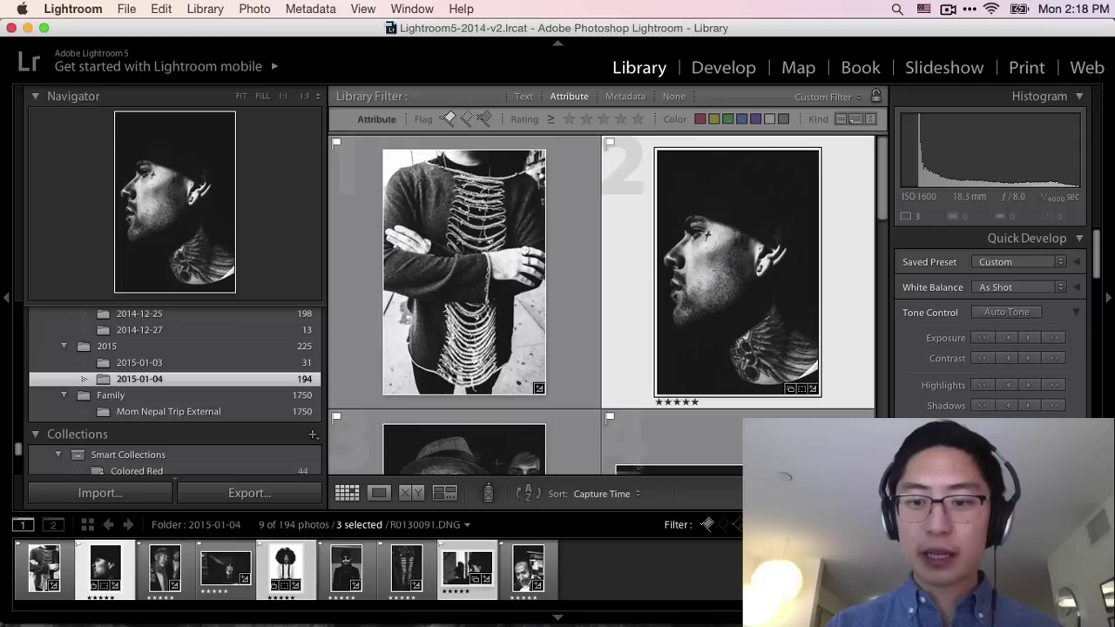
{"action": "key", "text": "ctrl+1"}
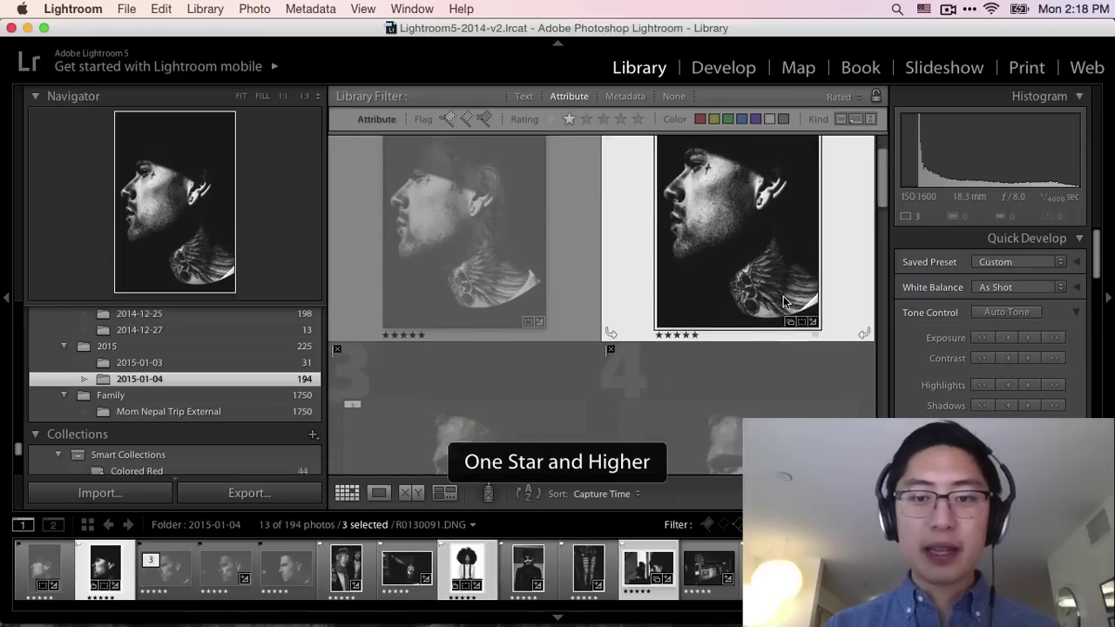
{"action": "key", "text": "shift+Tab"}
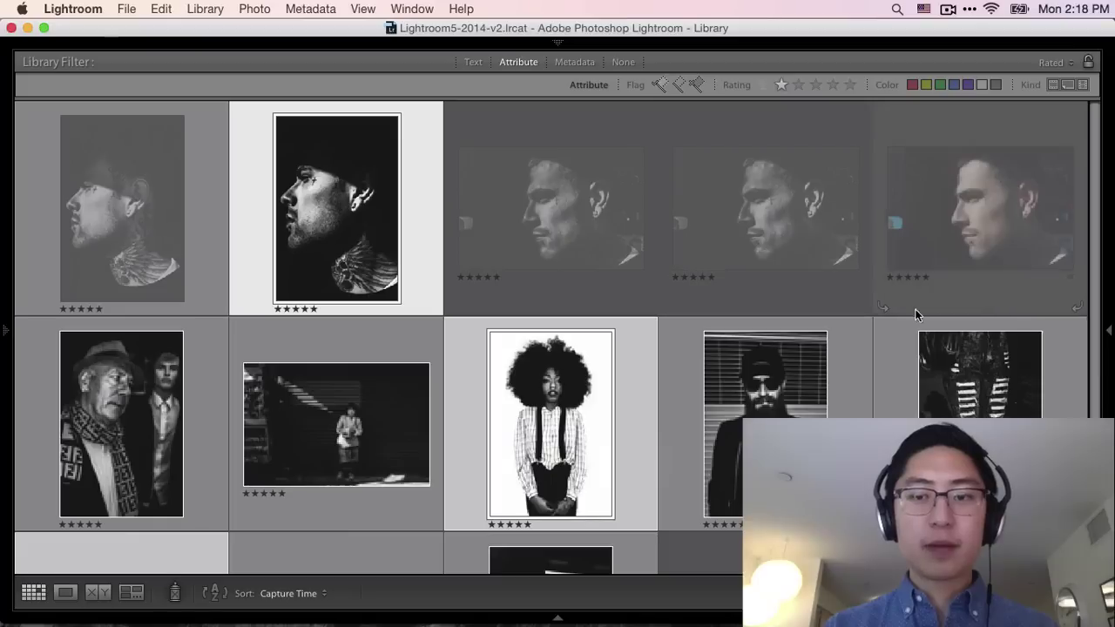
{"action": "scroll", "coordinate": [794, 369], "scroll_direction": "down", "scroll_amount": 4}
{"action": "scroll", "coordinate": [794, 369], "scroll_direction": "up", "scroll_amount": 1}
{"action": "scroll", "coordinate": [794, 369], "scroll_direction": "down", "scroll_amount": 1}
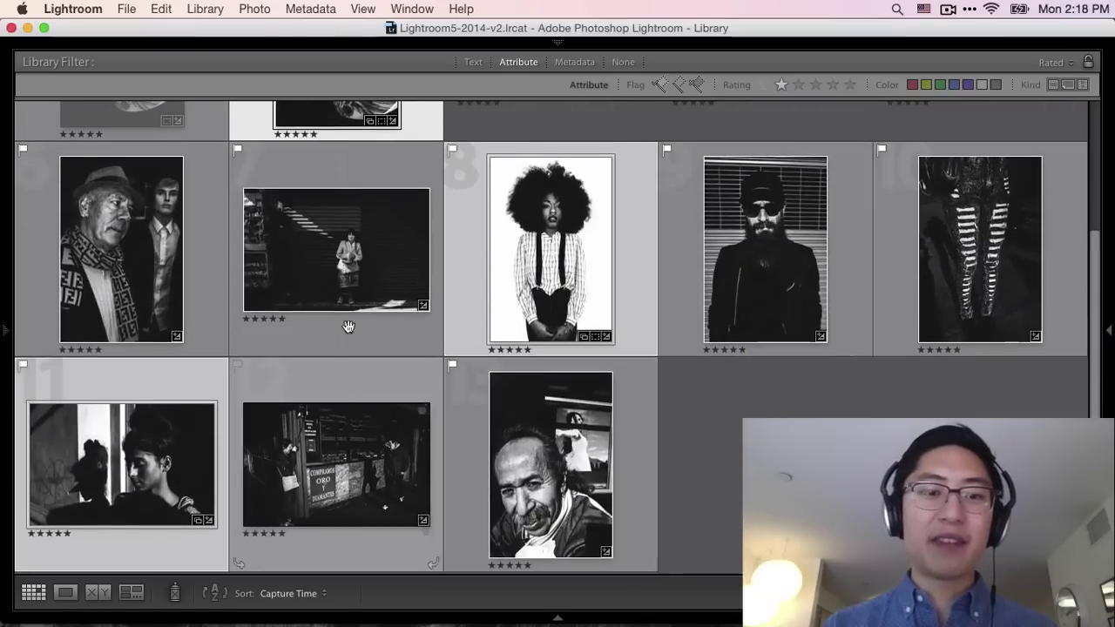
{"action": "scroll", "coordinate": [670, 427], "scroll_direction": "up", "scroll_amount": 3}
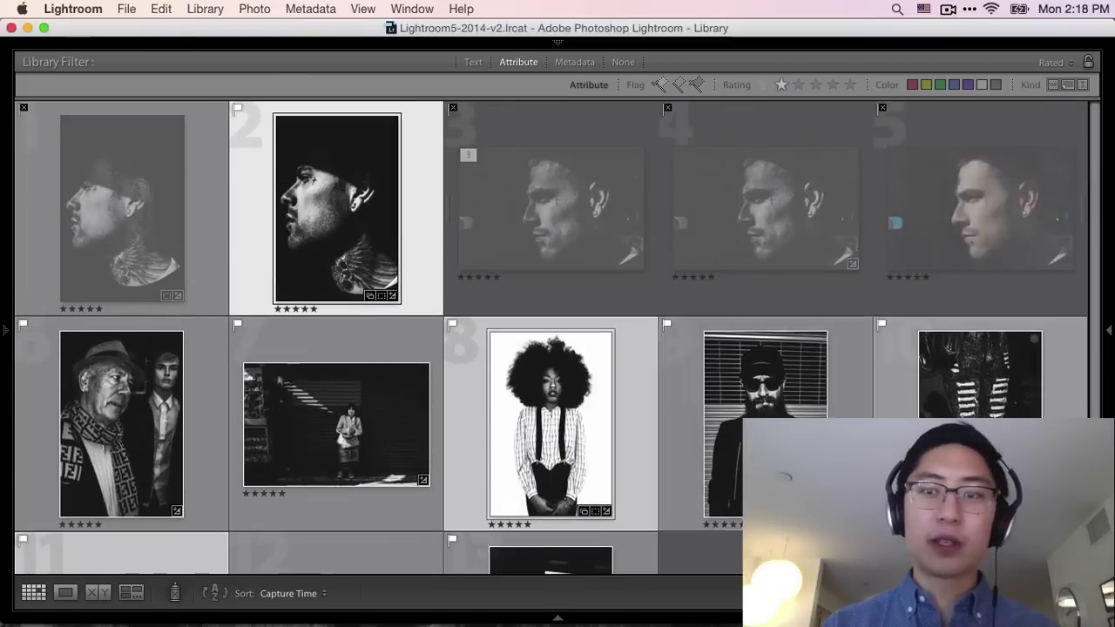
{"action": "scroll", "coordinate": [670, 428], "scroll_direction": "down", "scroll_amount": 3}
{"action": "key", "text": "shift+Tab"}
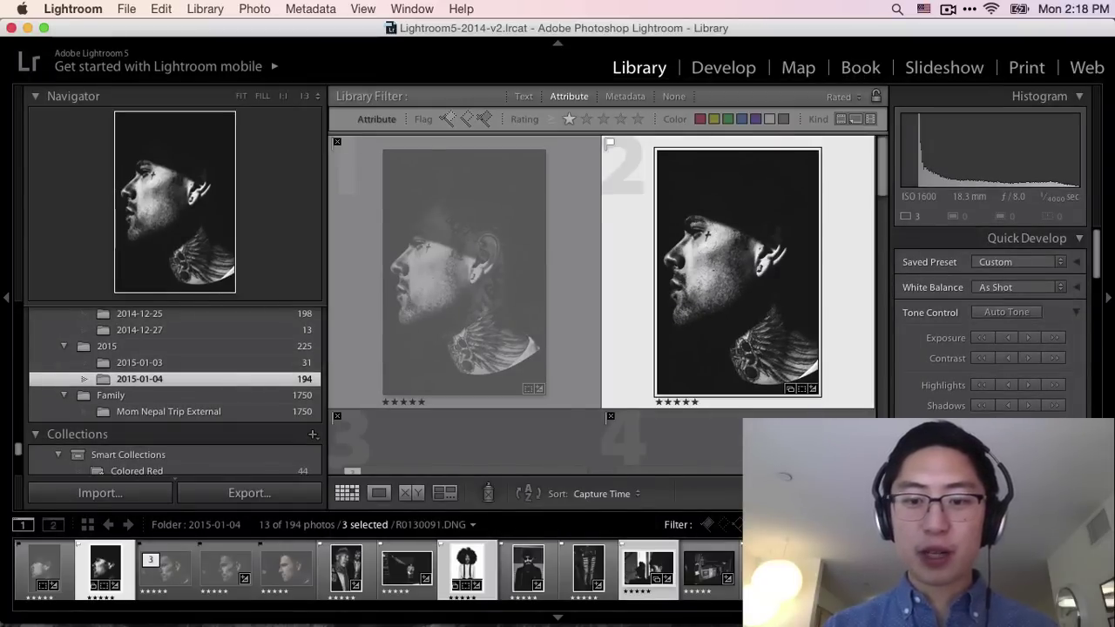
{"action": "key", "text": "super+l"}
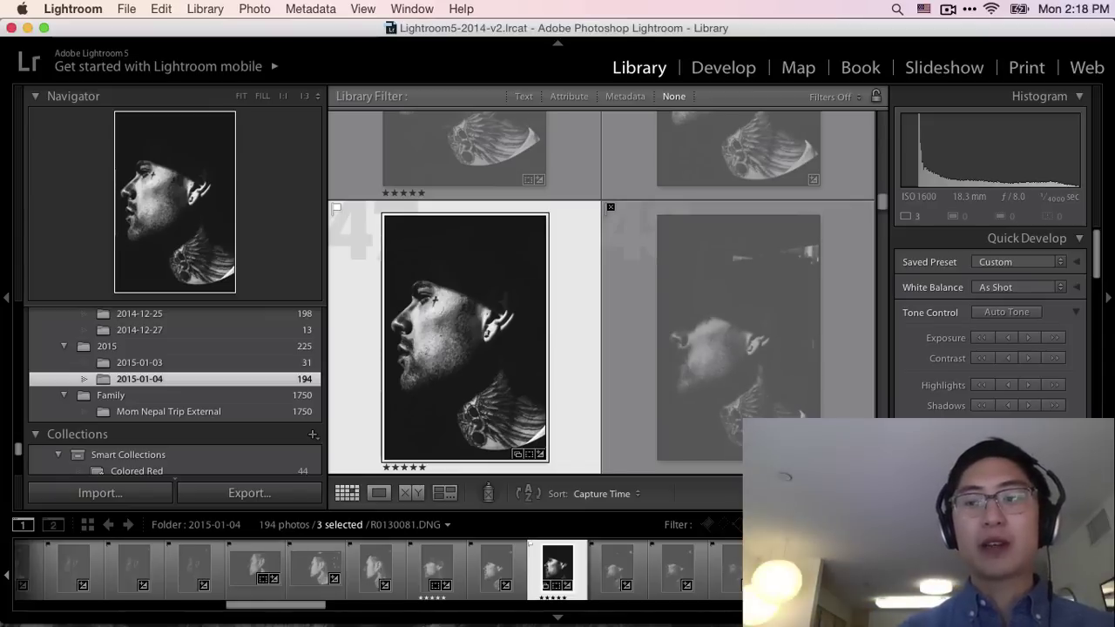
Step: Give the starred tattooed-man portrait a red label and show the panels again
{"action": "key", "text": "shift+Tab"}
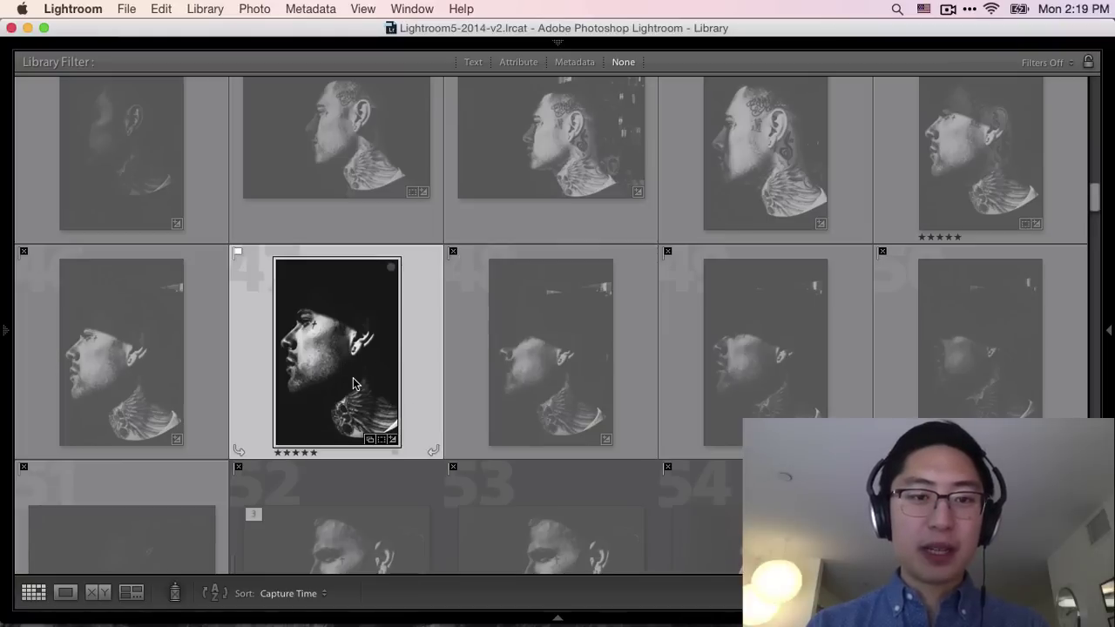
{"action": "key", "text": "6"}
{"action": "left_click", "coordinate": [495, 376]}
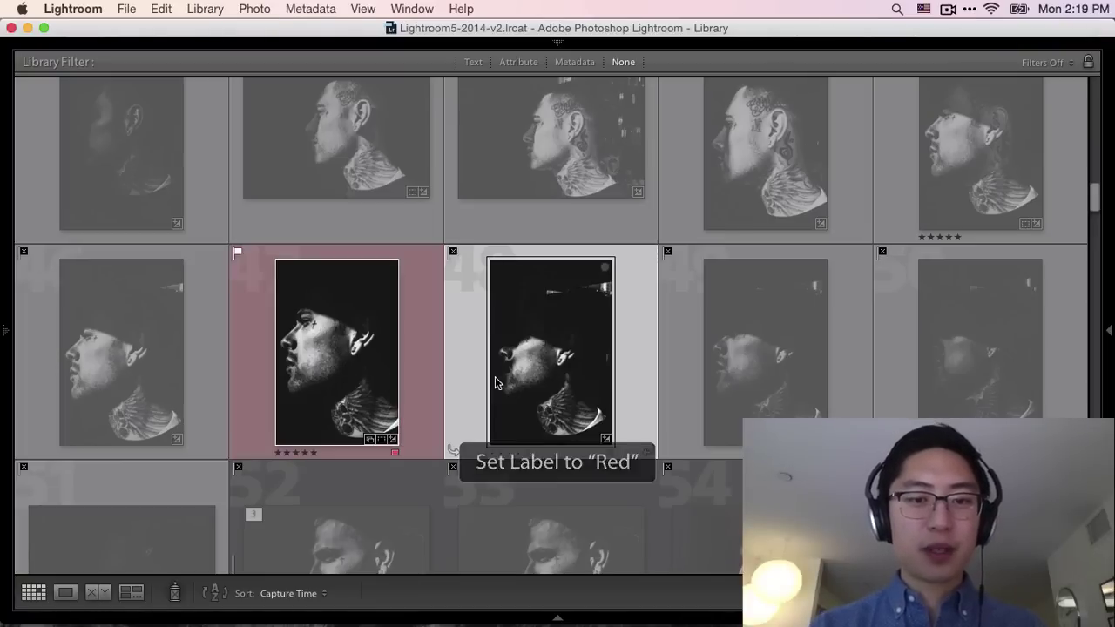
{"action": "key", "text": "shift+Tab"}
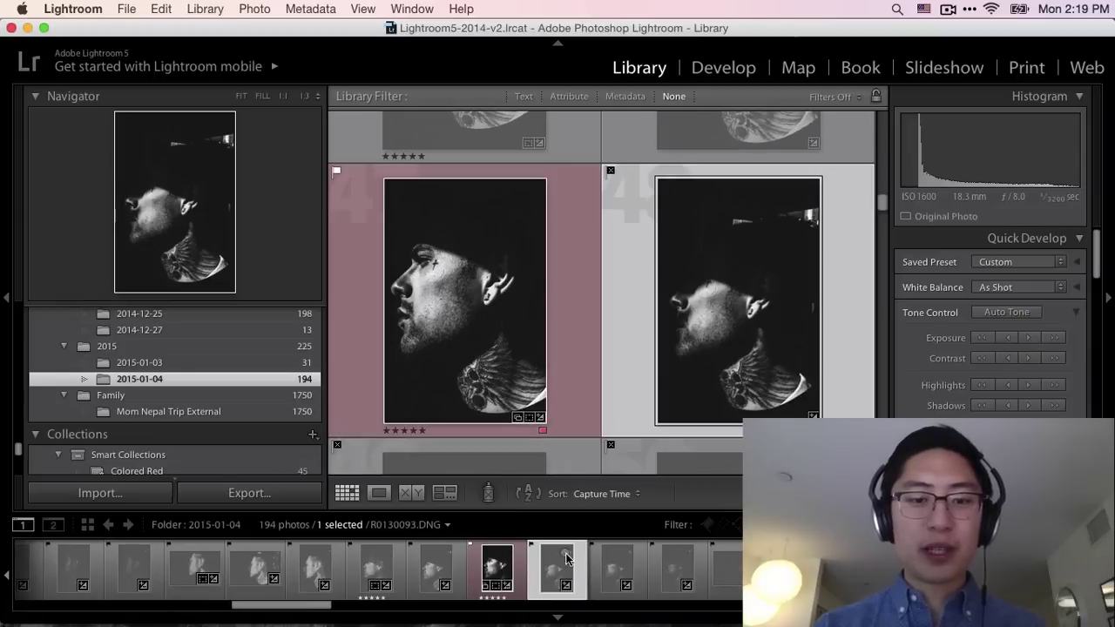
{"action": "left_click", "coordinate": [498, 572]}
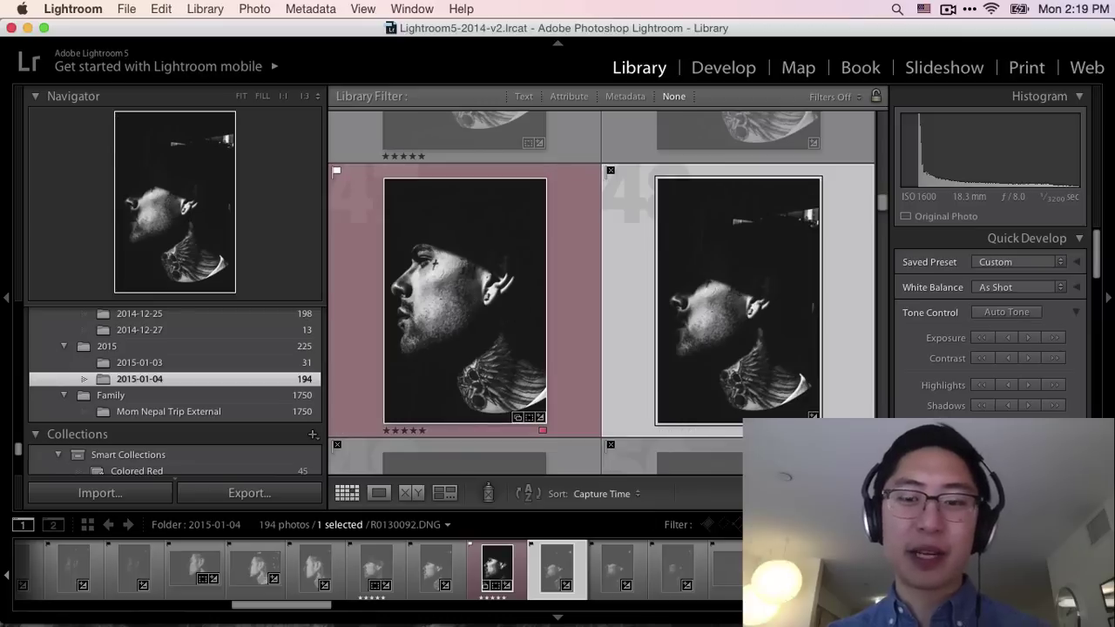
Step: Filter the grid to red-labelled photos, then turn filters off to show all 194
{"action": "key", "text": "super+l"}
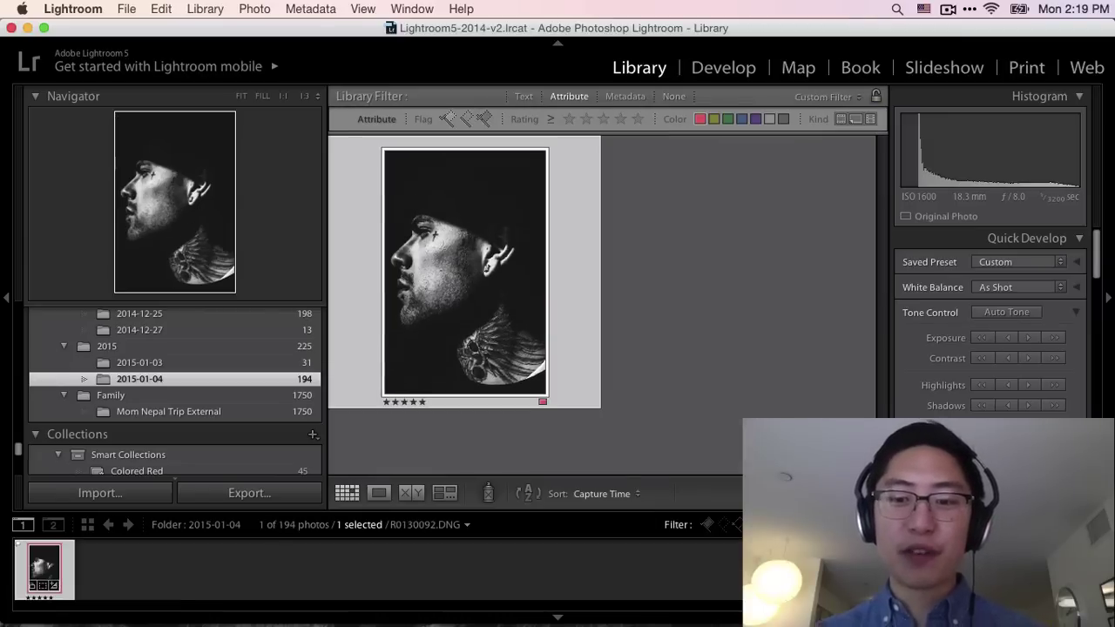
{"action": "key", "text": "6"}
{"action": "key", "text": "l"}
{"action": "key", "text": "l"}
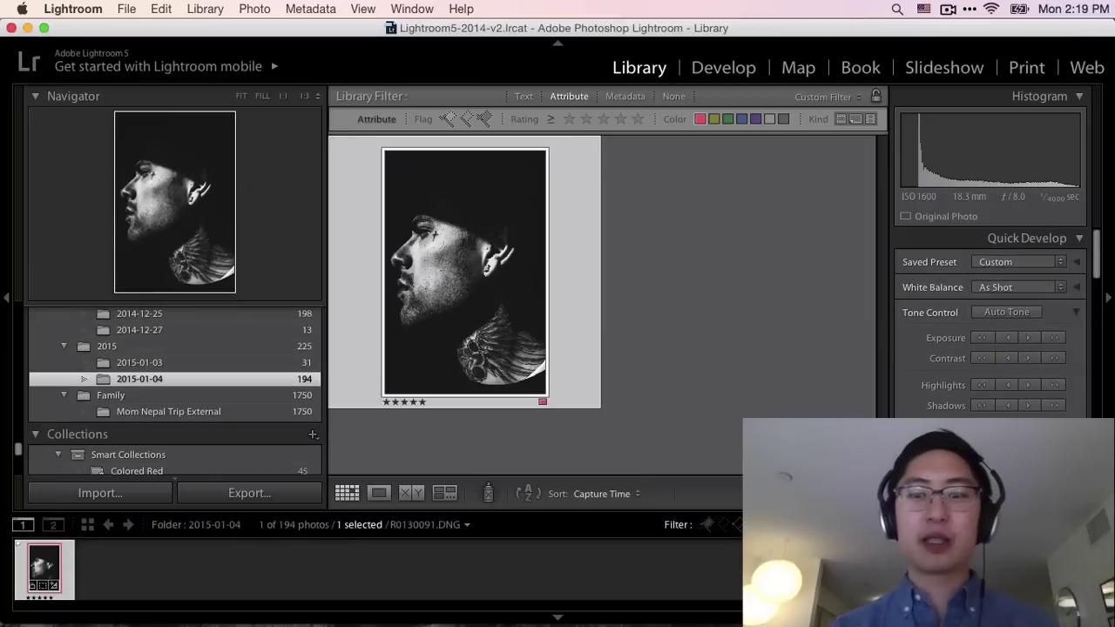
{"action": "key", "text": "super+l"}
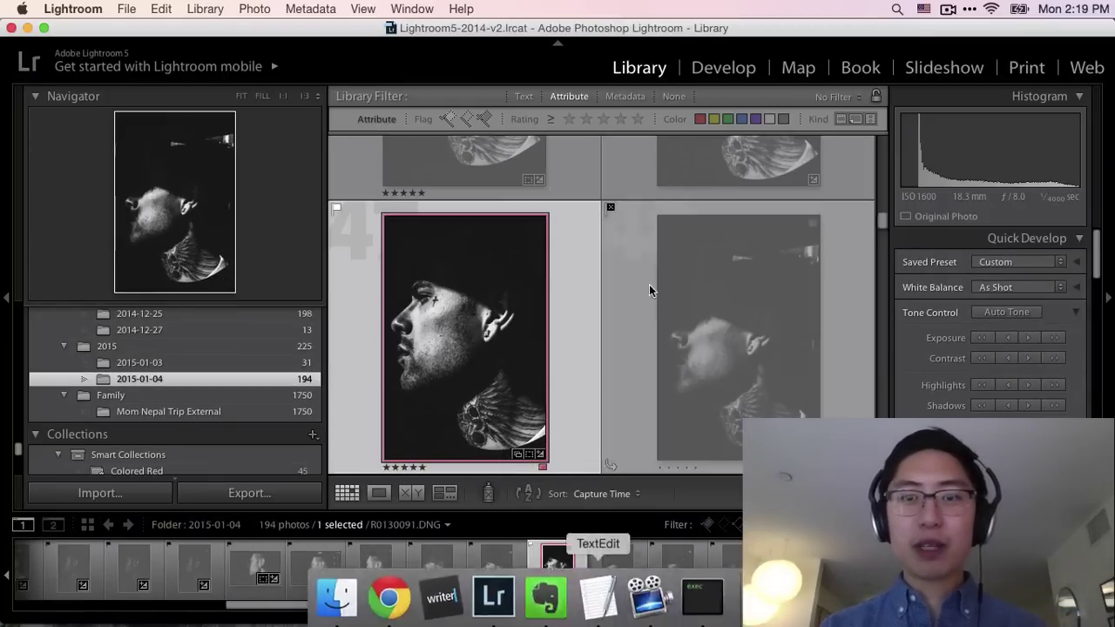
{"action": "left_click", "coordinate": [722, 68]}
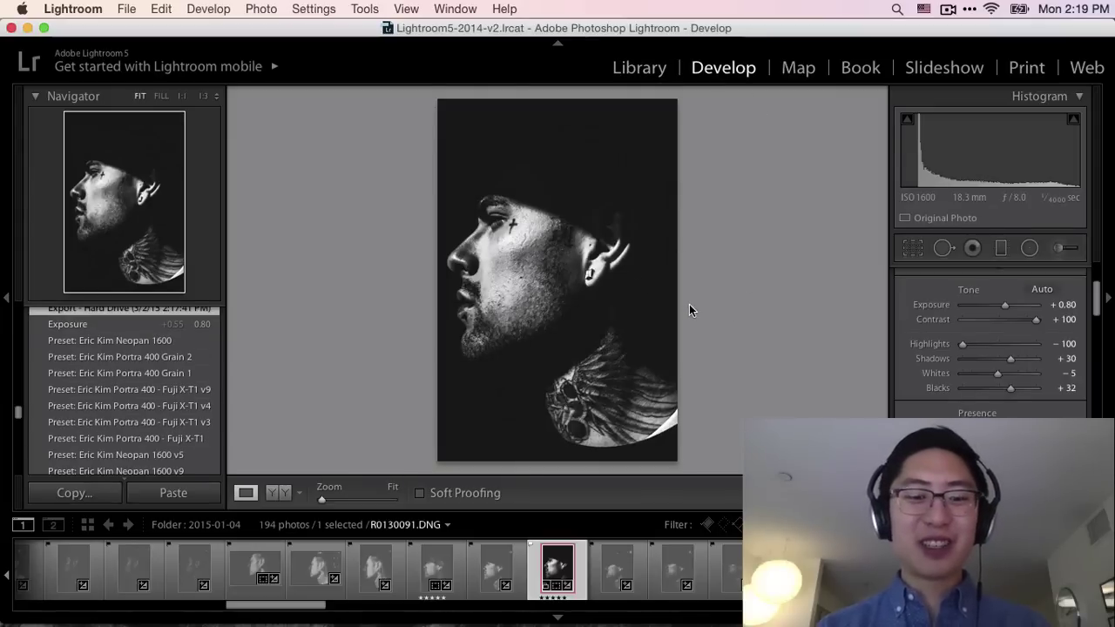
{"action": "key", "text": "g"}
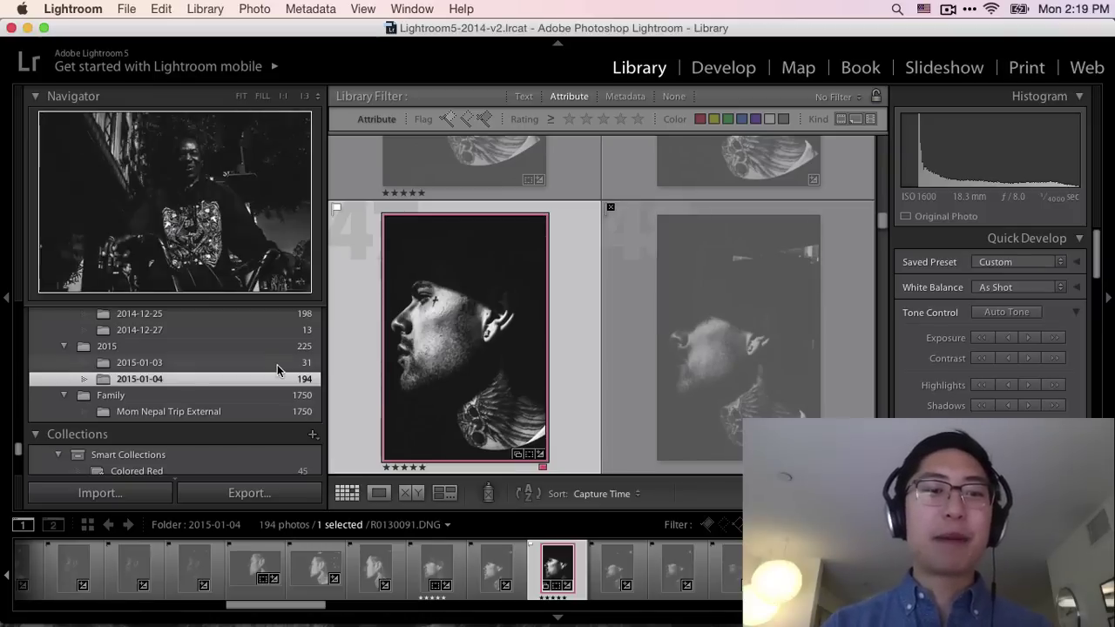
Step: Hide the panels, scroll the grid and view photo 152 of the girl and her shadow full screen
{"action": "key", "text": "shift+Tab"}
{"action": "scroll", "coordinate": [744, 359], "scroll_direction": "down", "scroll_amount": 15}
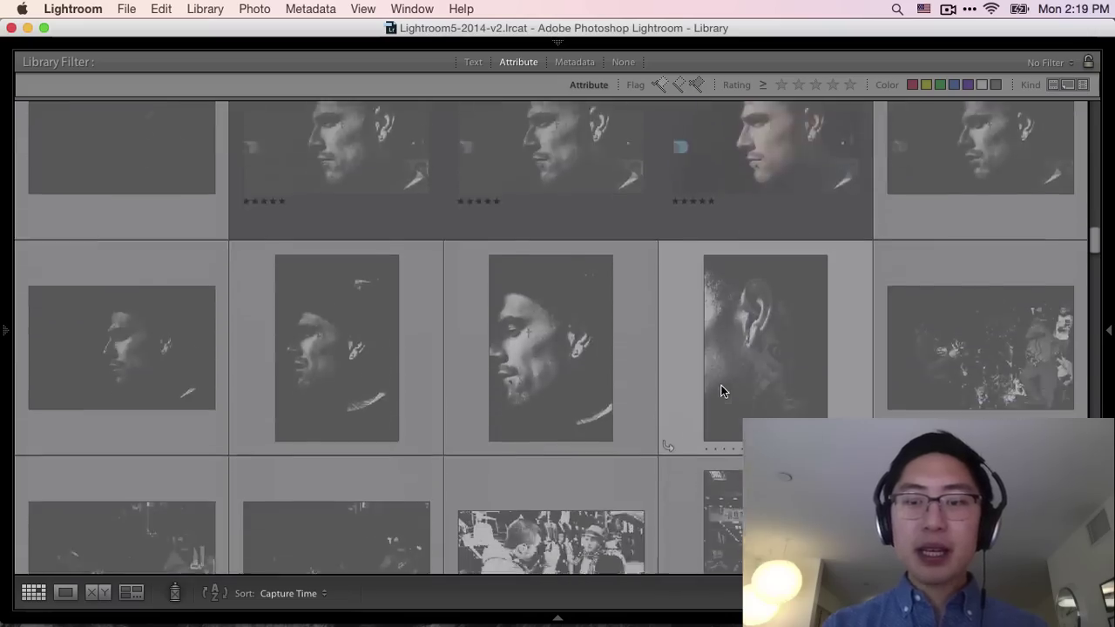
{"action": "scroll", "coordinate": [721, 392], "scroll_direction": "down", "scroll_amount": 15}
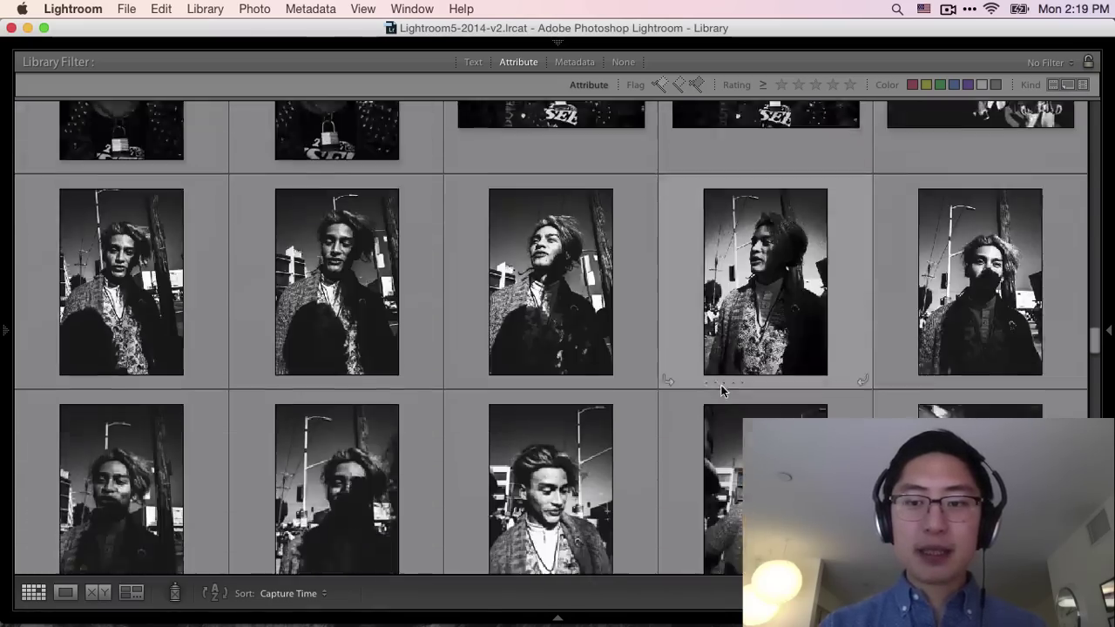
{"action": "scroll", "coordinate": [721, 392], "scroll_direction": "down", "scroll_amount": 15}
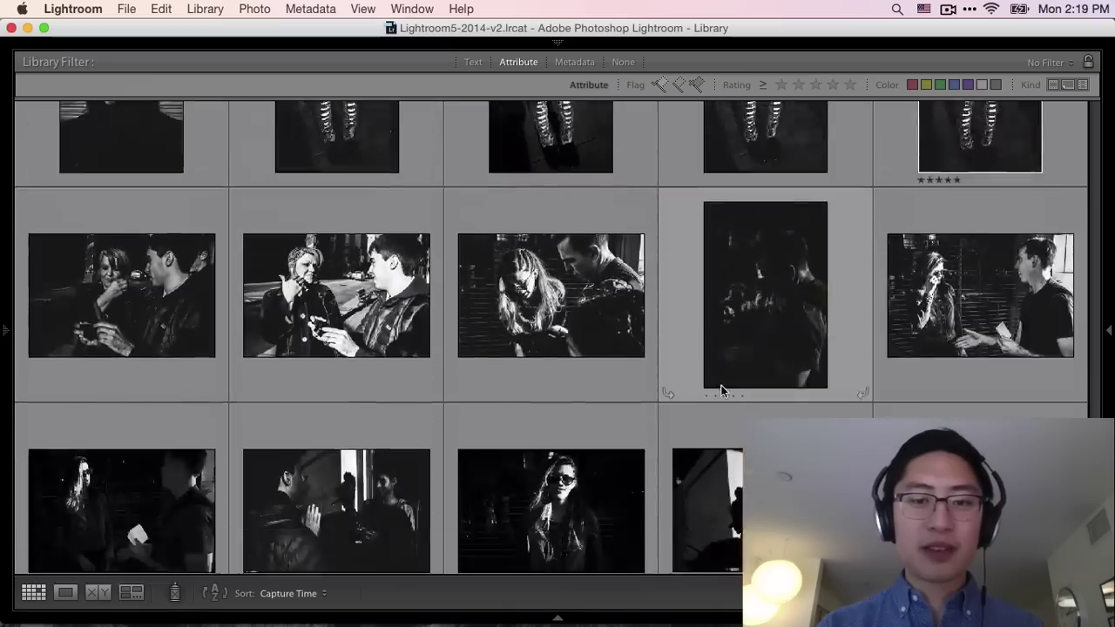
{"action": "scroll", "coordinate": [721, 392], "scroll_direction": "down", "scroll_amount": 15}
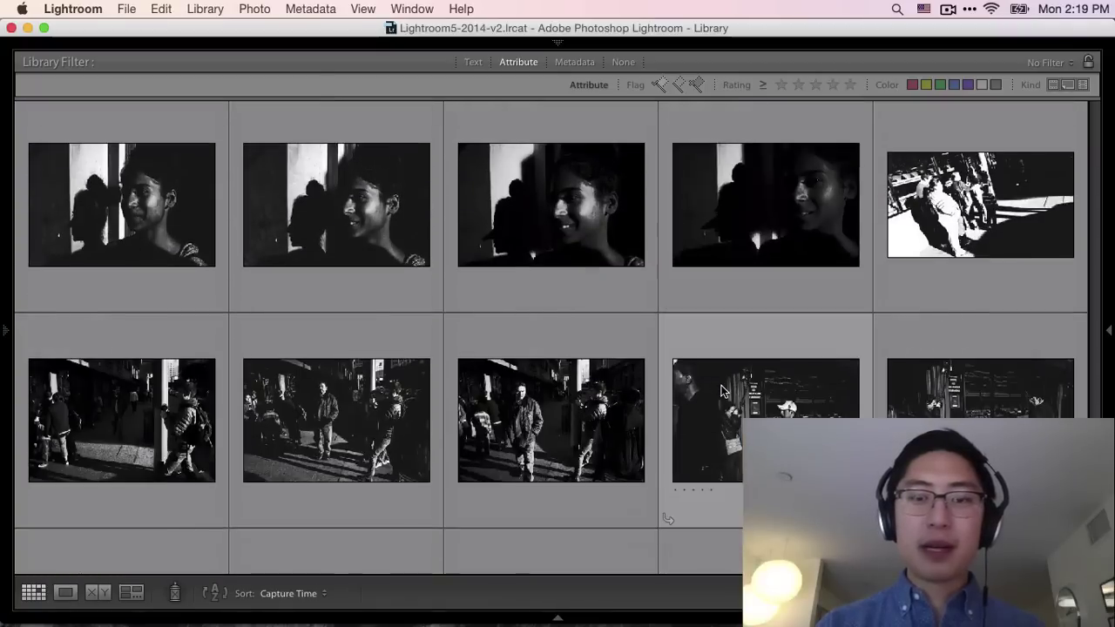
{"action": "scroll", "coordinate": [721, 392], "scroll_direction": "down", "scroll_amount": 3}
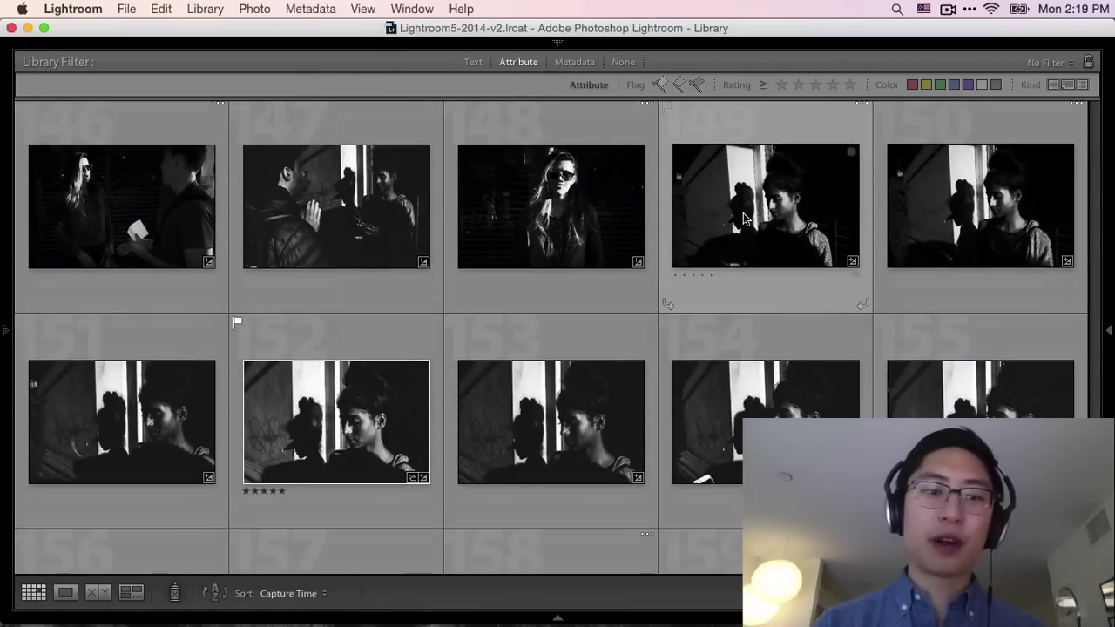
{"action": "double_click", "coordinate": [374, 440]}
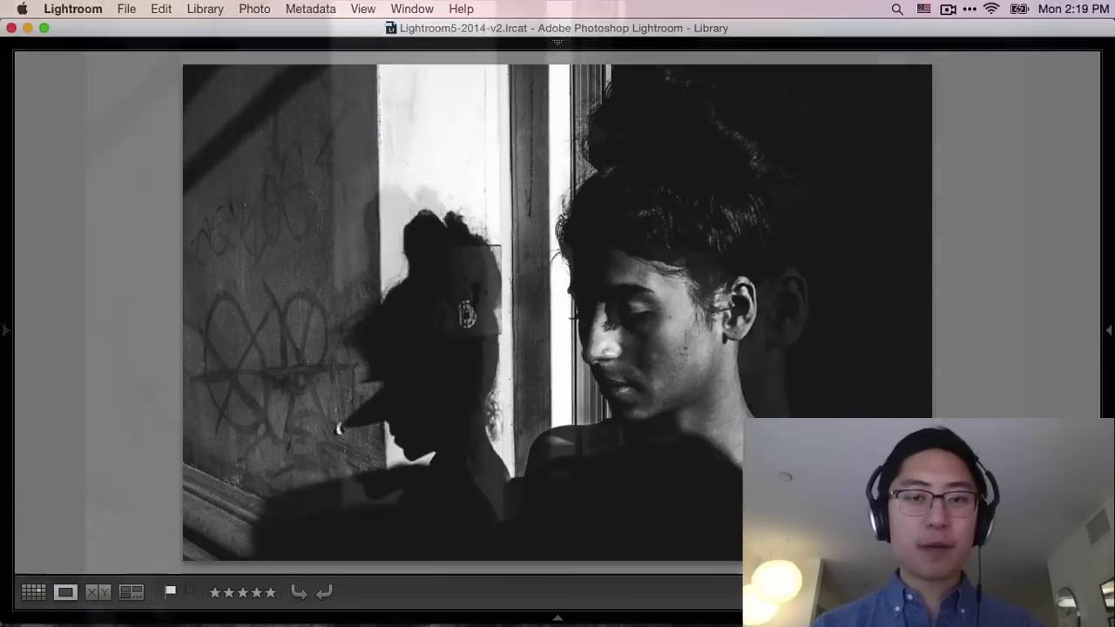
{"action": "key", "text": "f"}
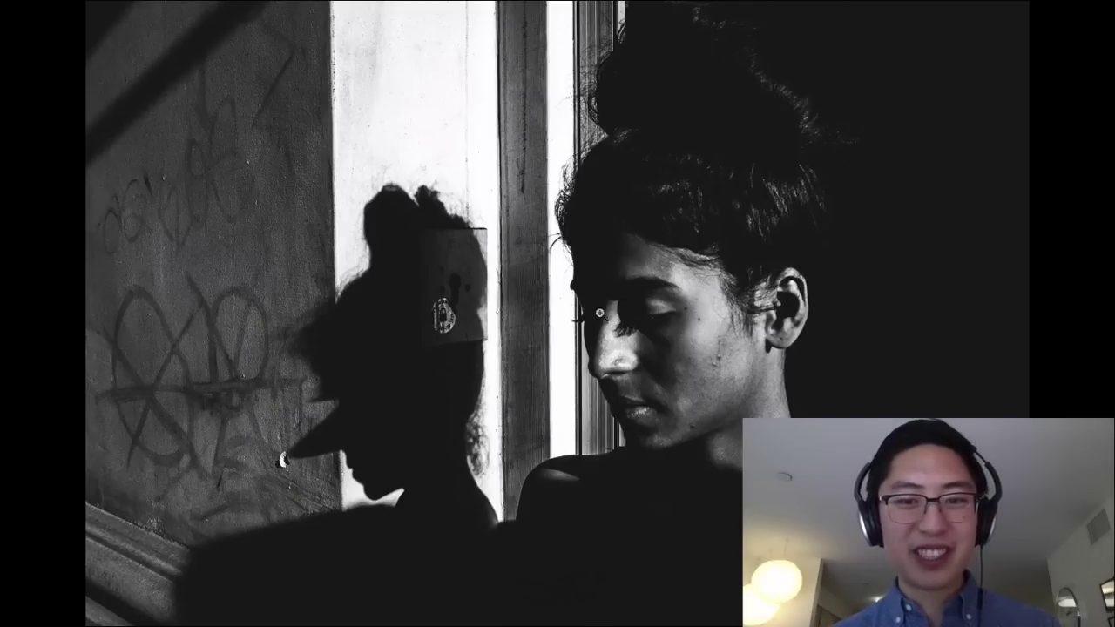
{"action": "key", "text": "Escape"}
{"action": "scroll", "coordinate": [683, 379], "scroll_direction": "down", "scroll_amount": 3}
{"action": "scroll", "coordinate": [683, 378], "scroll_direction": "up", "scroll_amount": 5}
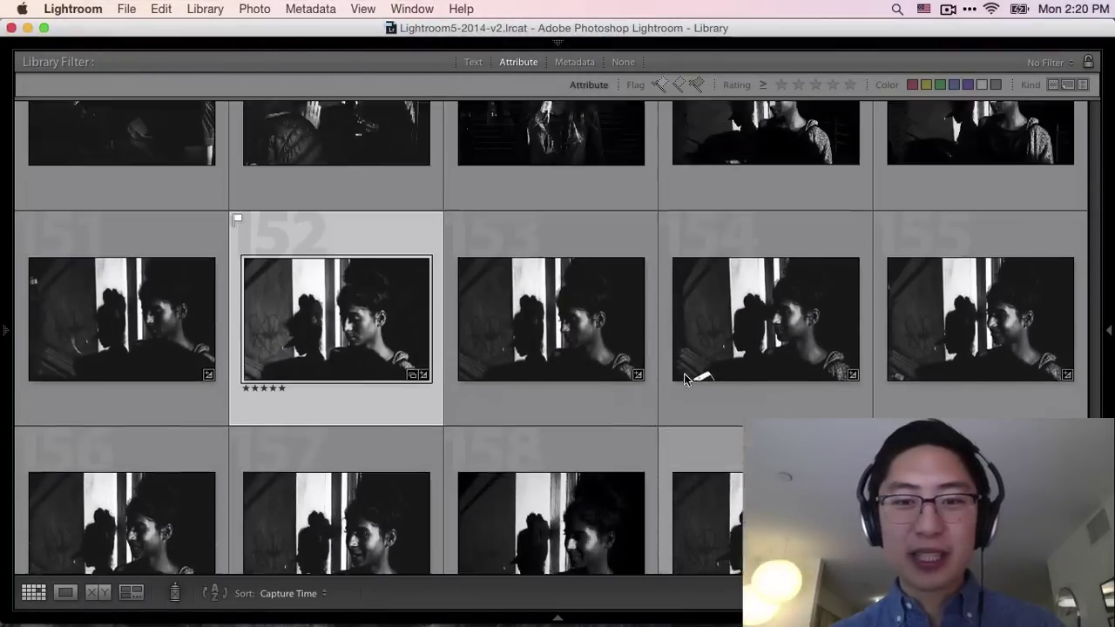
{"action": "left_click", "coordinate": [782, 250]}
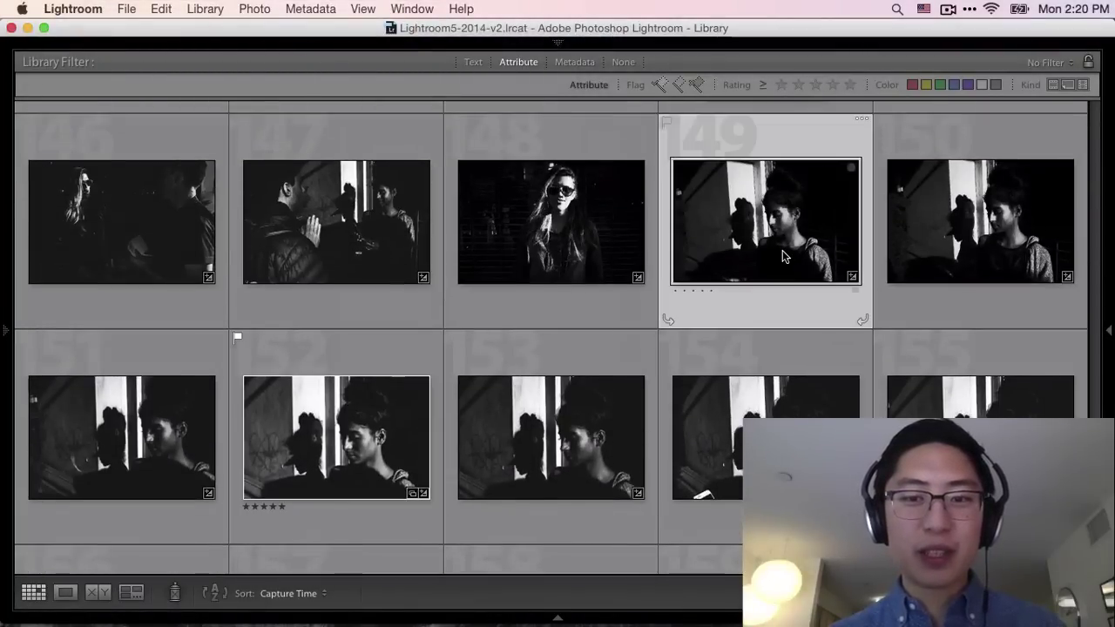
{"action": "double_click", "coordinate": [782, 249]}
{"action": "key", "text": "f"}
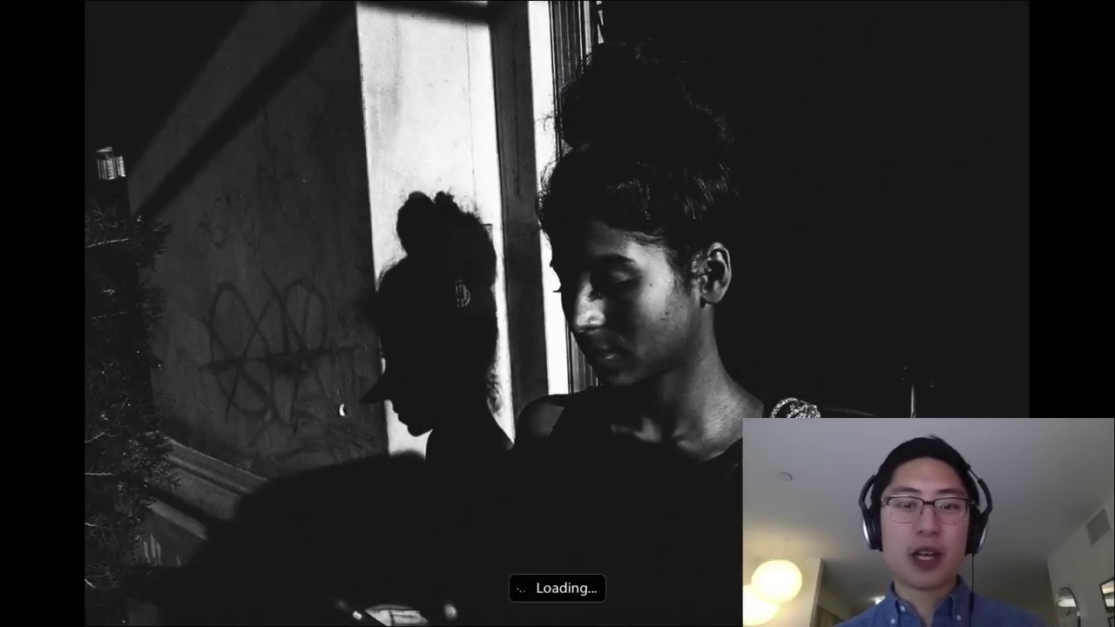
{"action": "key", "text": "Right"}
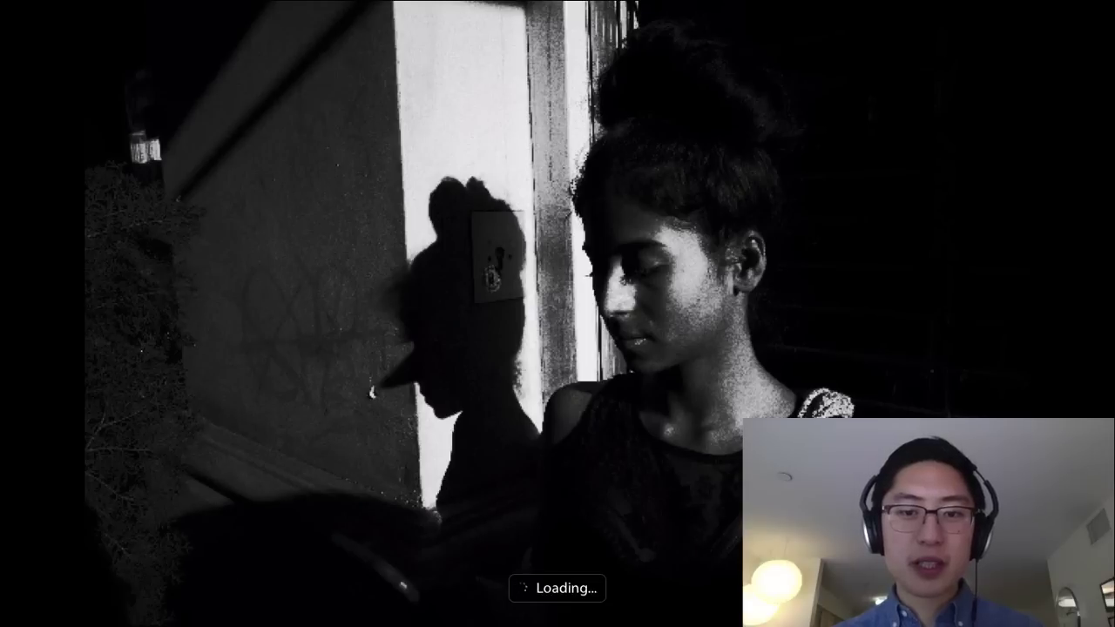
{"action": "key", "text": "Right"}
{"action": "key", "text": "Right"}
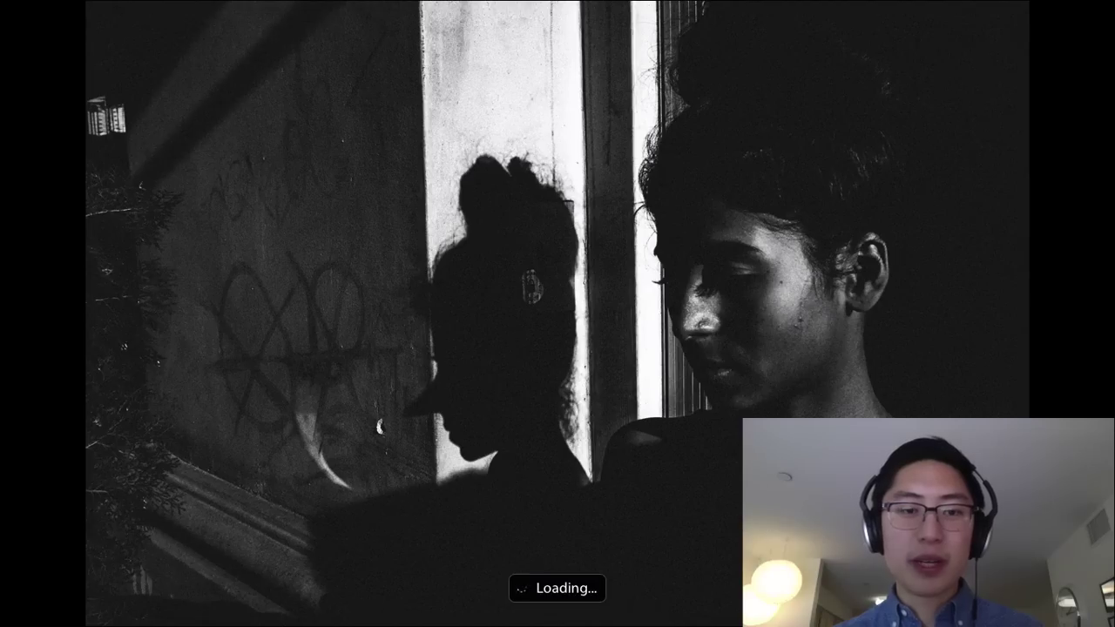
{"action": "key", "text": "Right"}
{"action": "key", "text": "Right"}
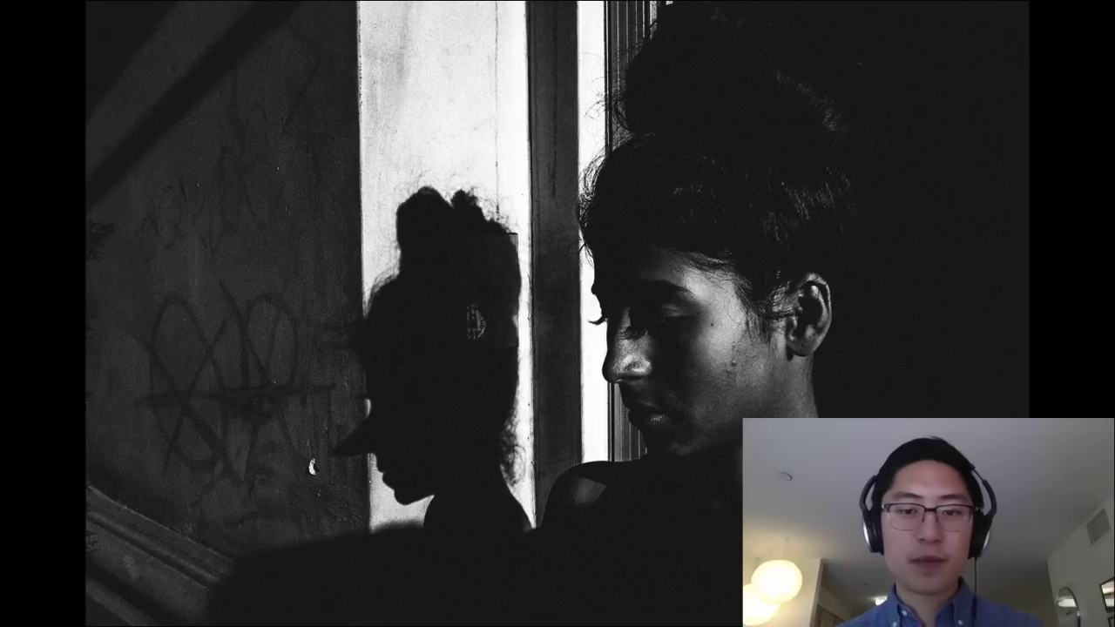
{"action": "key", "text": "Right"}
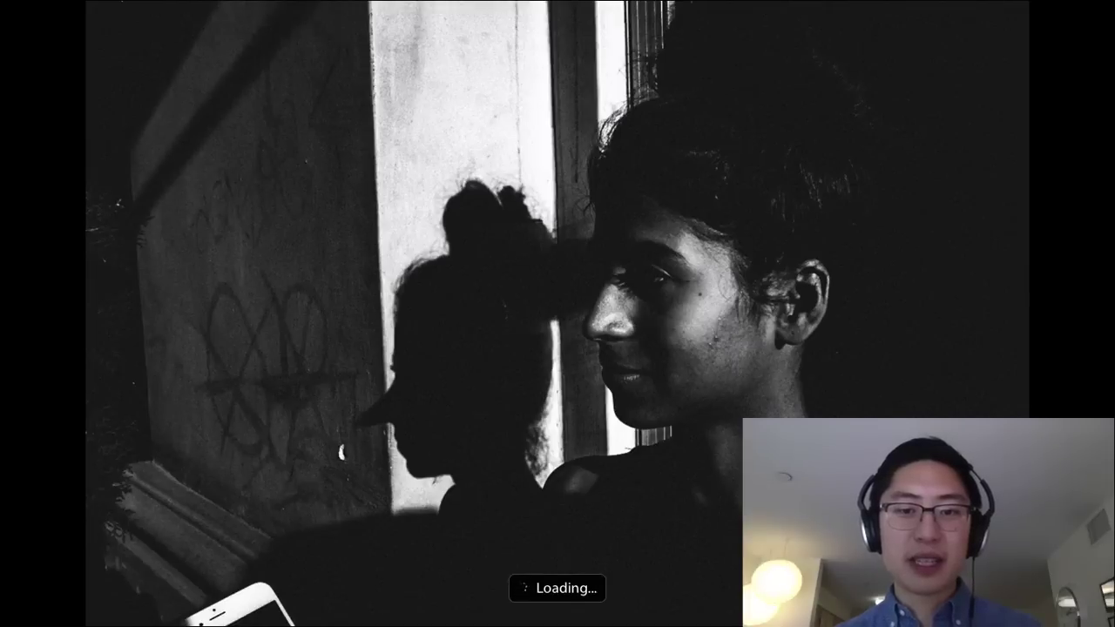
{"action": "key", "text": "Right"}
{"action": "key", "text": "Right"}
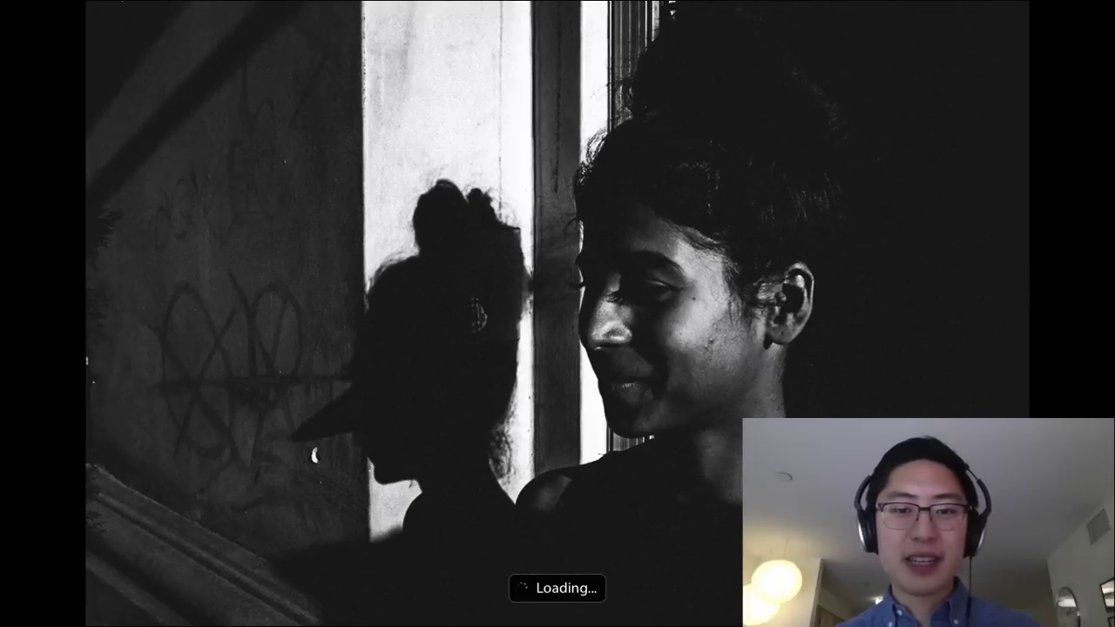
{"action": "key", "text": "Right"}
{"action": "key", "text": "Right"}
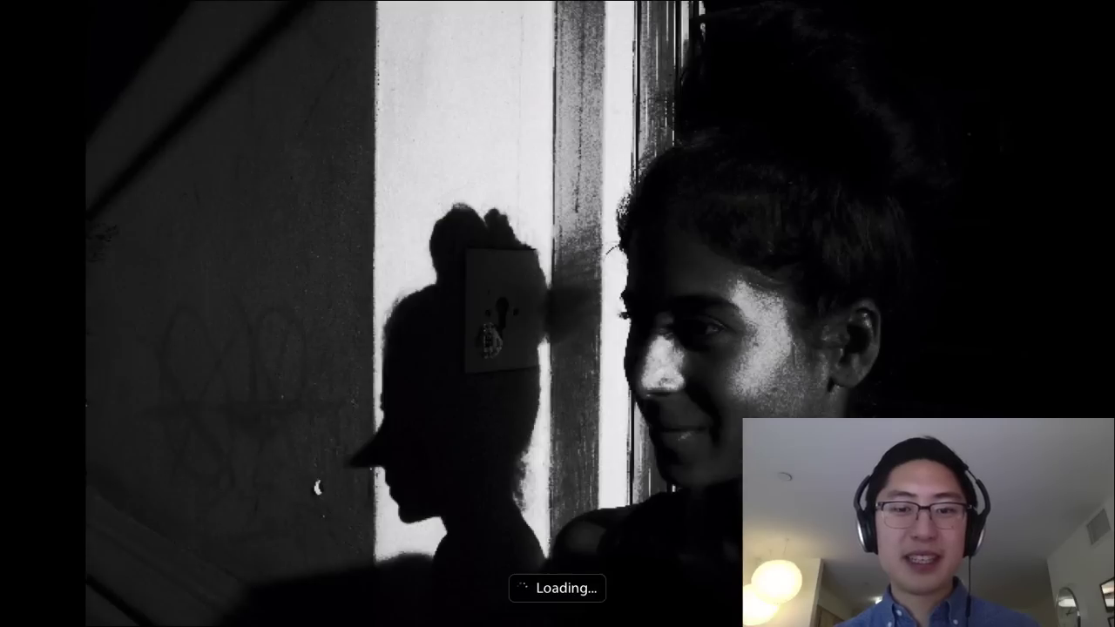
{"action": "key", "text": "Right"}
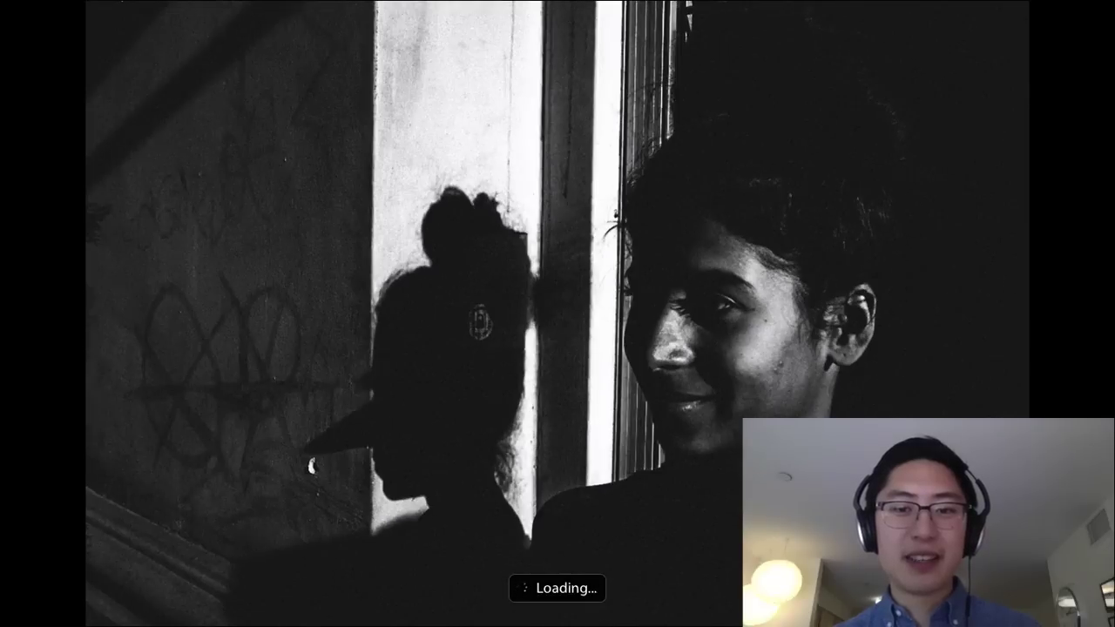
{"action": "key", "text": "Right"}
{"action": "key", "text": "Right"}
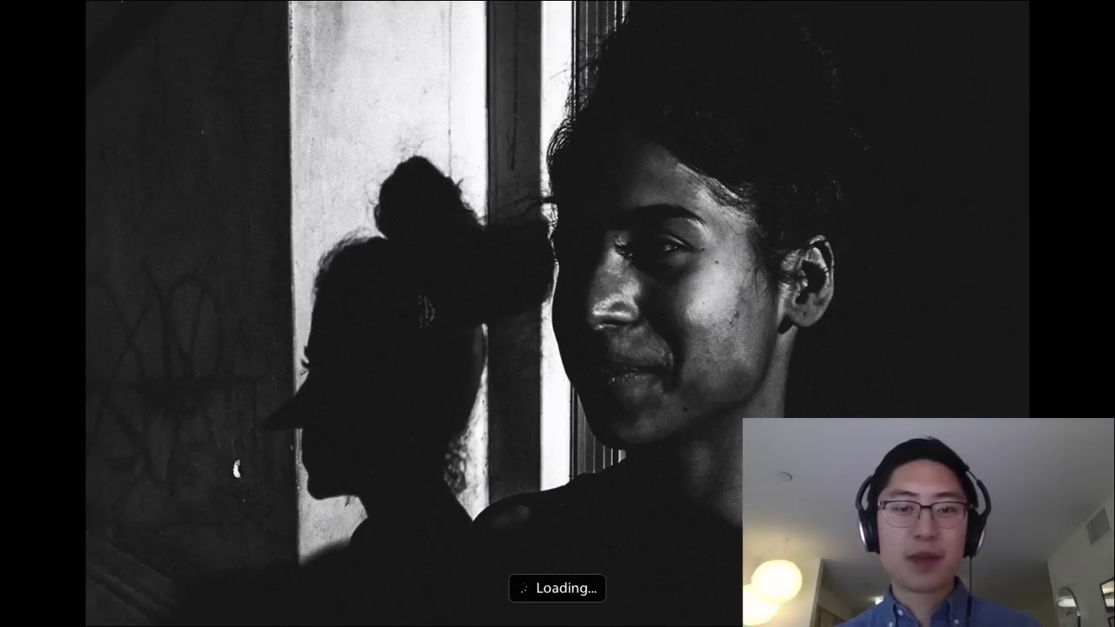
{"action": "key", "text": "Right"}
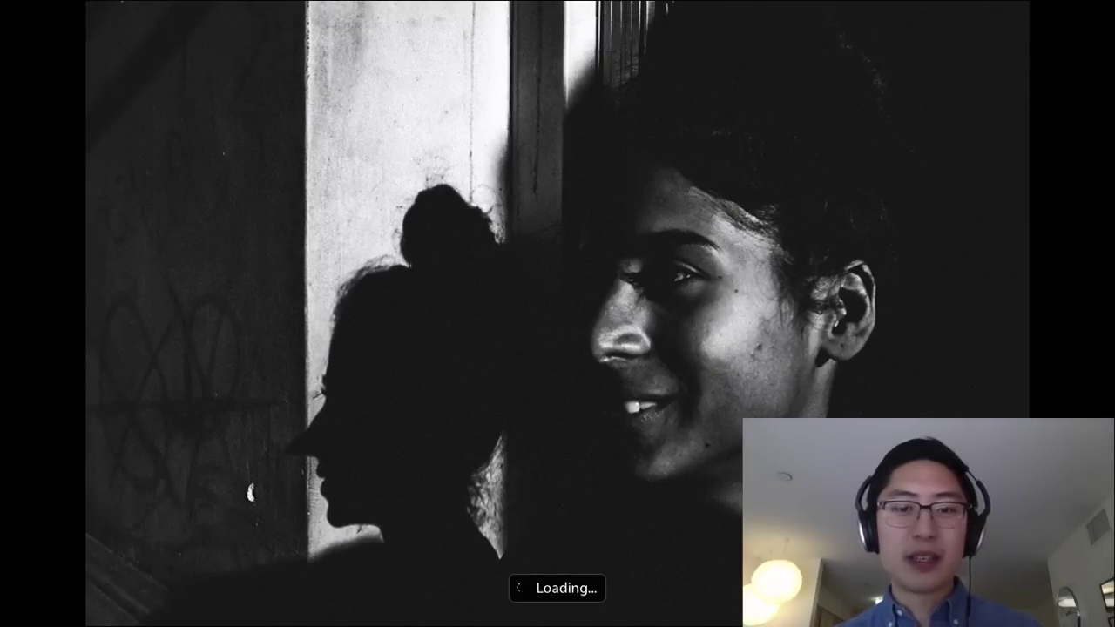
{"action": "key", "text": "Right"}
{"action": "key", "text": "Right"}
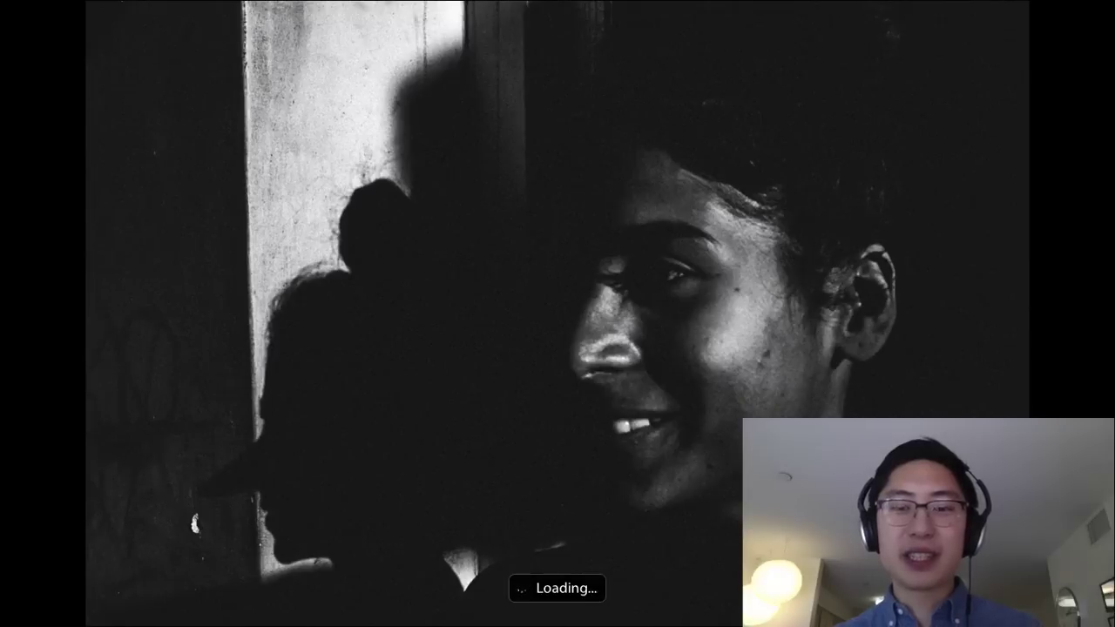
{"action": "key", "text": "Right"}
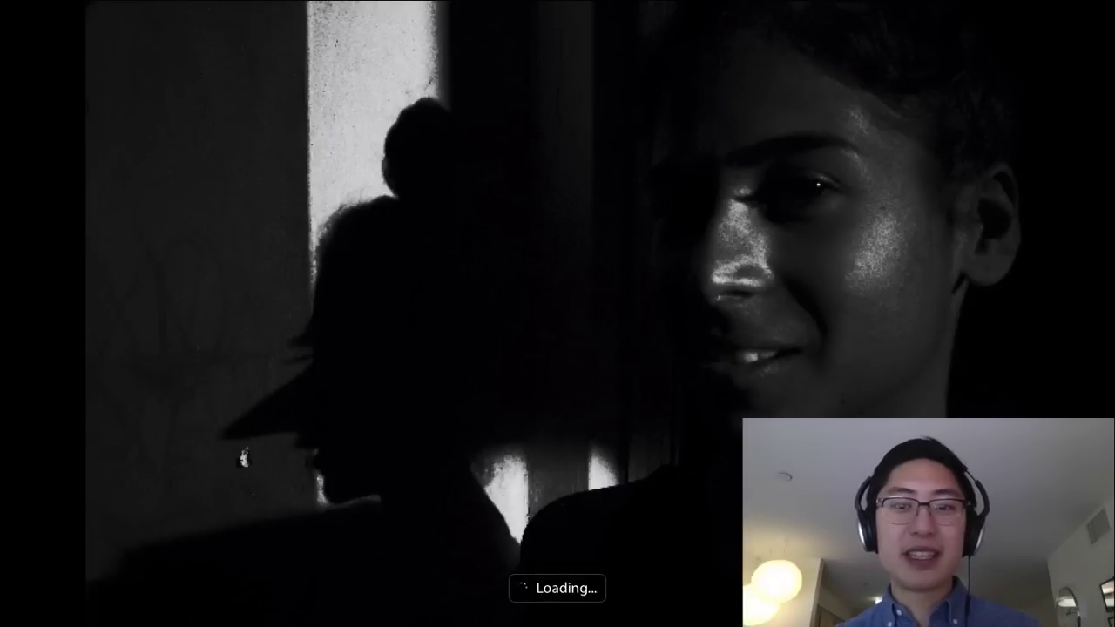
{"action": "key", "text": "Right"}
{"action": "key", "text": "Right"}
{"action": "key", "text": "Left"}
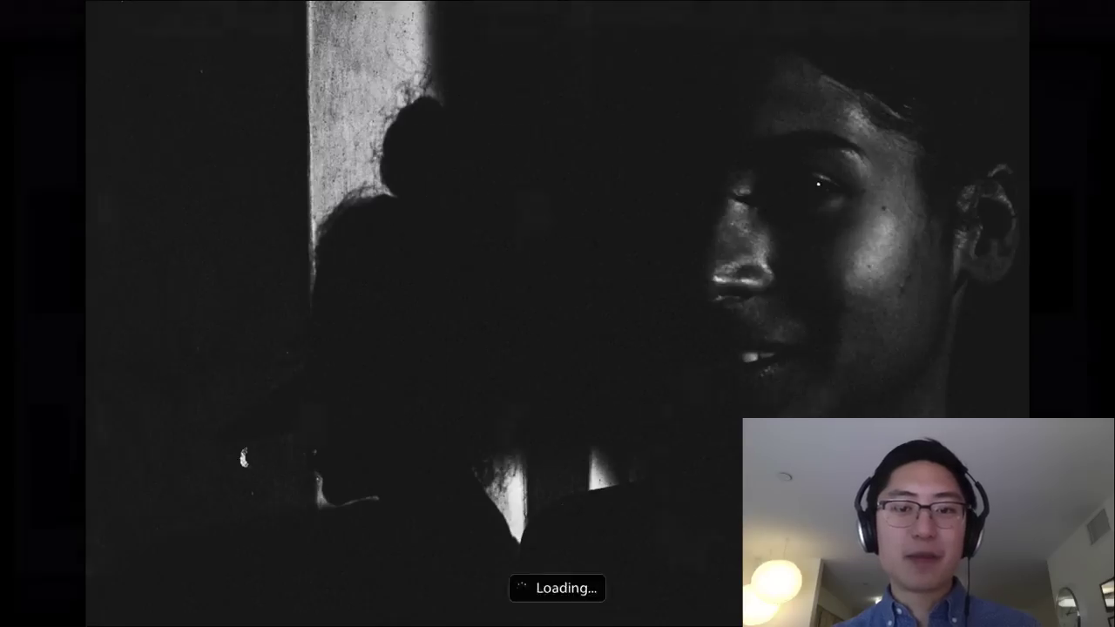
{"action": "key", "text": "Escape"}
{"action": "scroll", "coordinate": [830, 403], "scroll_direction": "down", "scroll_amount": 3}
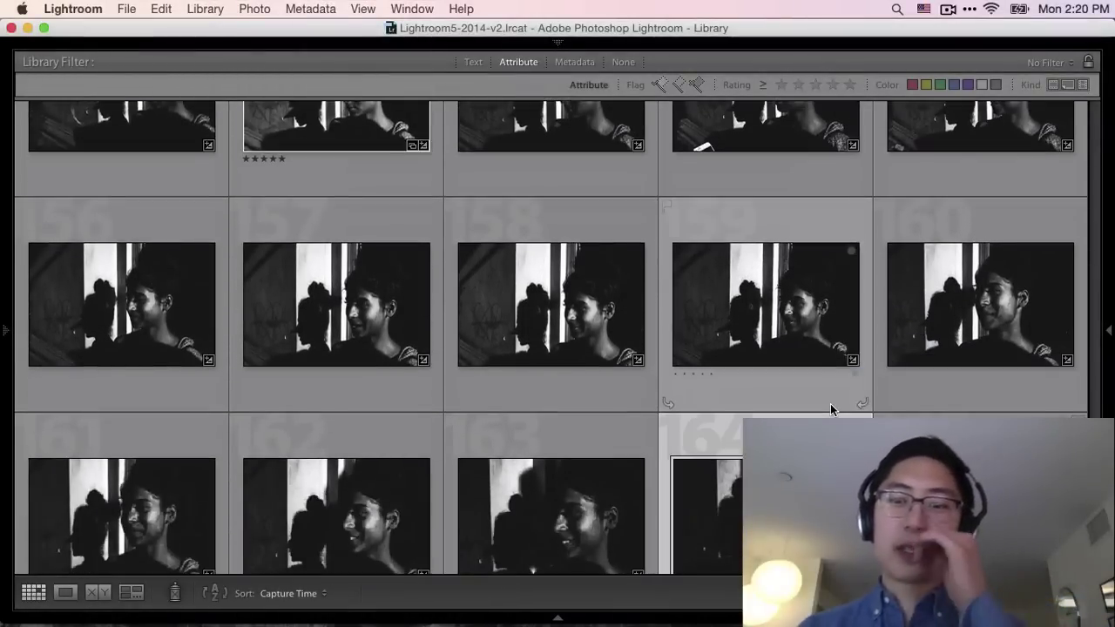
{"action": "scroll", "coordinate": [830, 403], "scroll_direction": "up", "scroll_amount": 10}
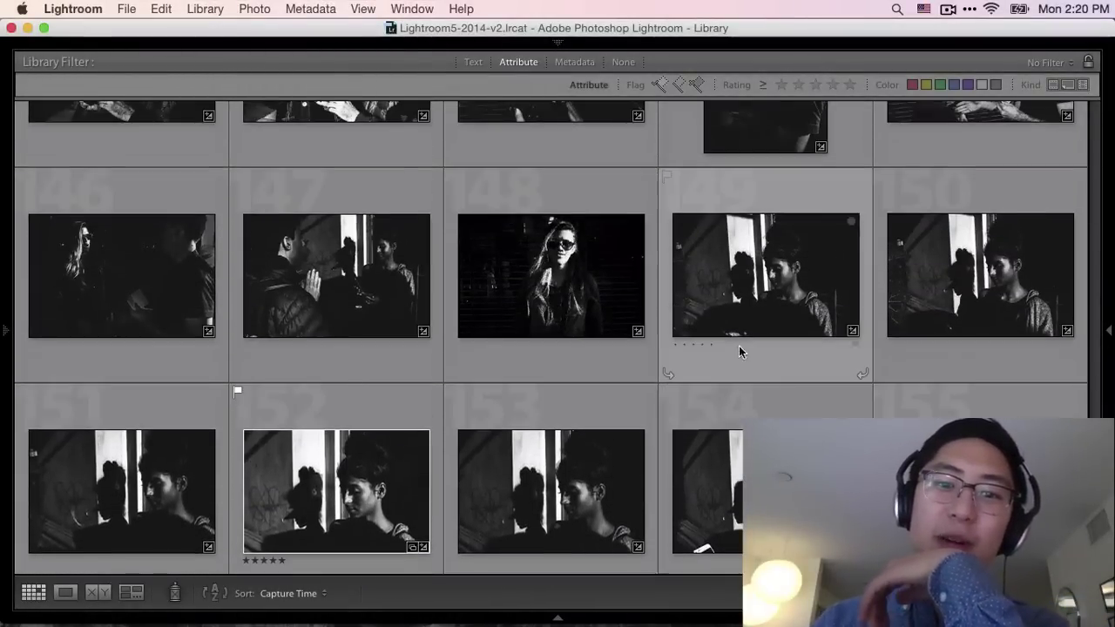
{"action": "scroll", "coordinate": [659, 316], "scroll_direction": "up", "scroll_amount": 3}
{"action": "left_click", "coordinate": [374, 405]}
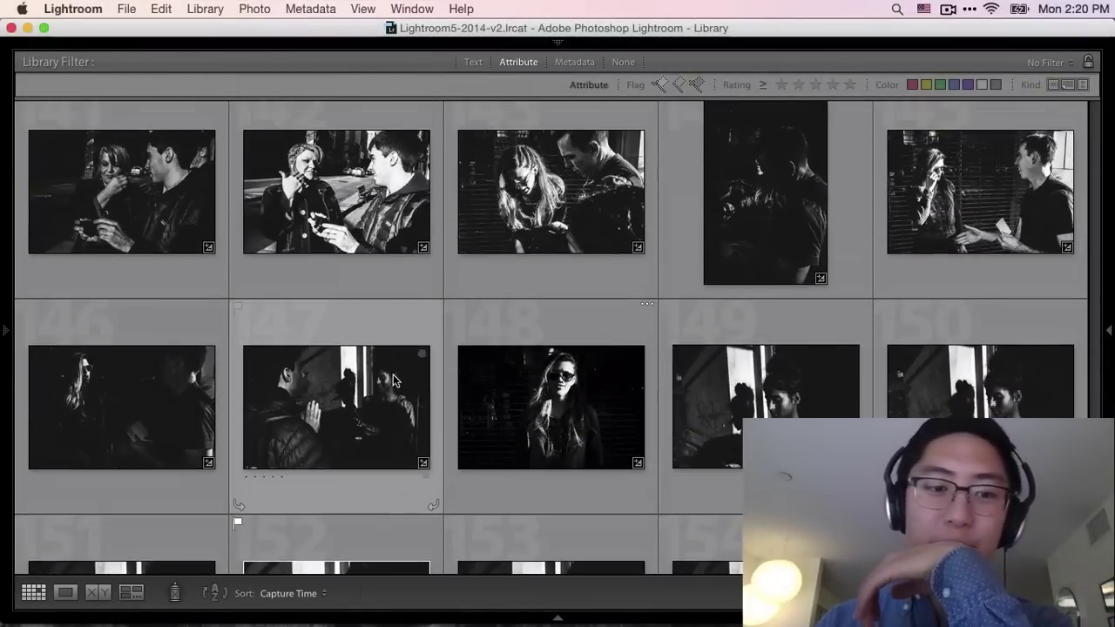
{"action": "double_click", "coordinate": [373, 410]}
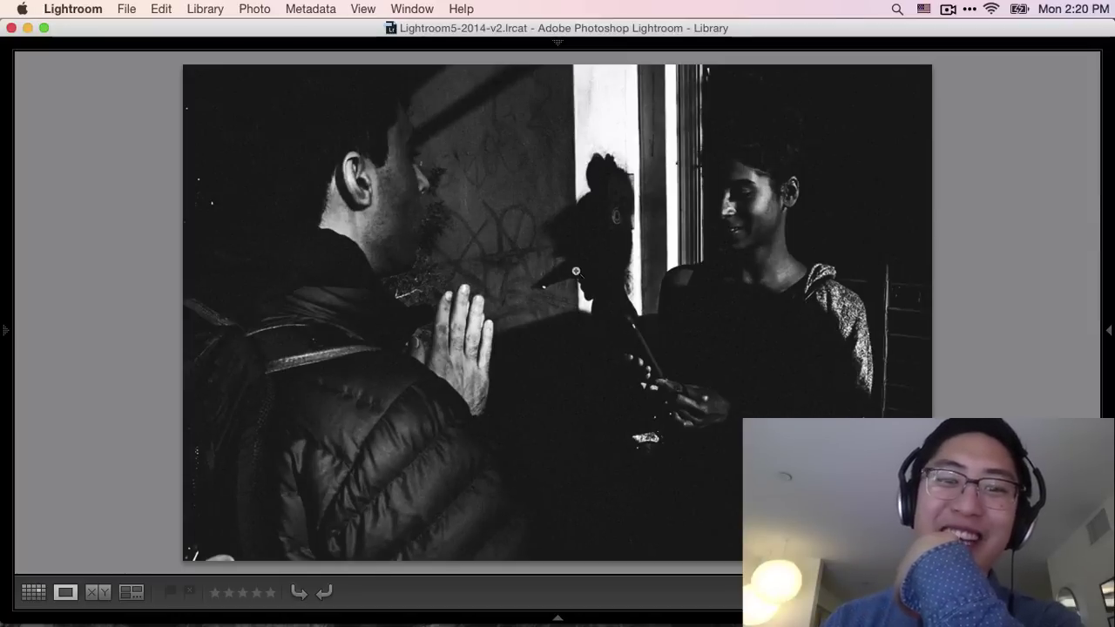
{"action": "key", "text": "g"}
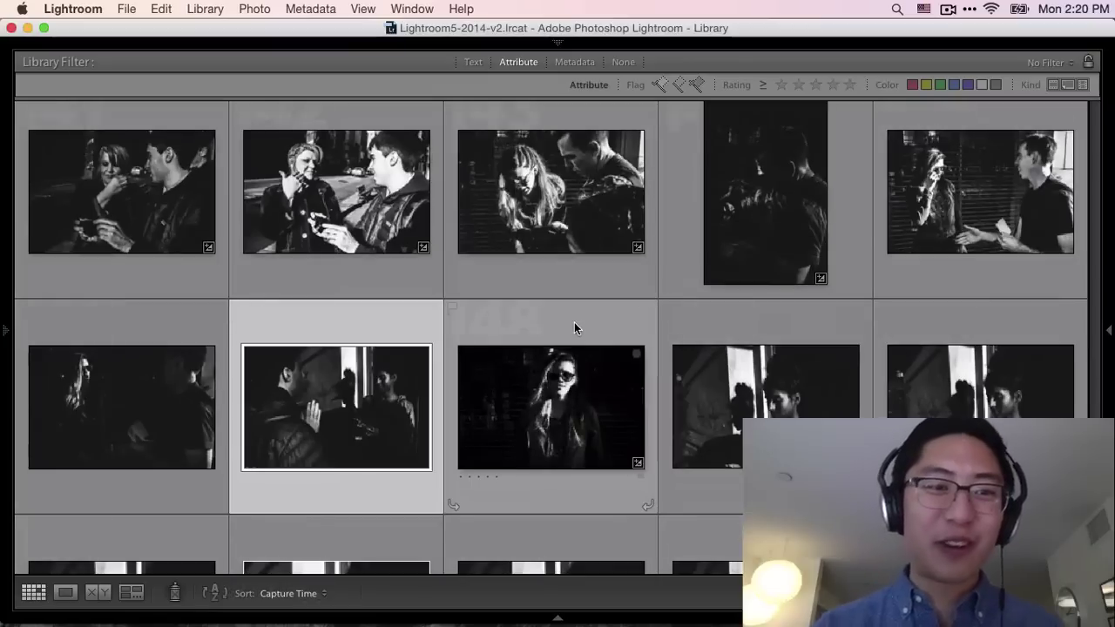
{"action": "scroll", "coordinate": [575, 325], "scroll_direction": "down", "scroll_amount": 2}
{"action": "scroll", "coordinate": [717, 352], "scroll_direction": "down", "scroll_amount": 5}
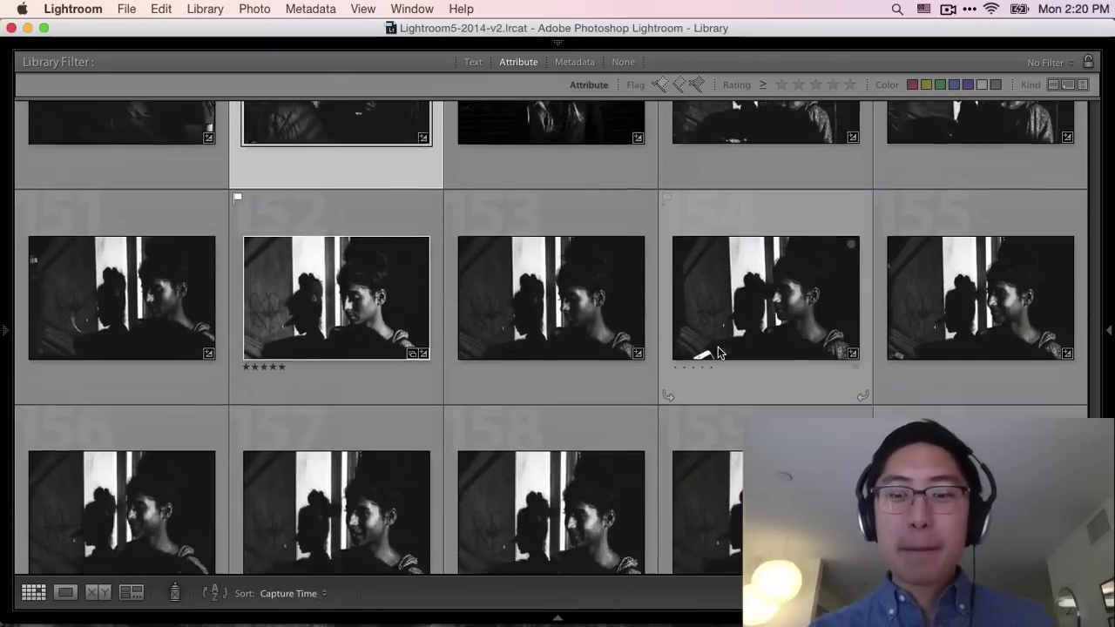
{"action": "scroll", "coordinate": [718, 346], "scroll_direction": "up", "scroll_amount": 2}
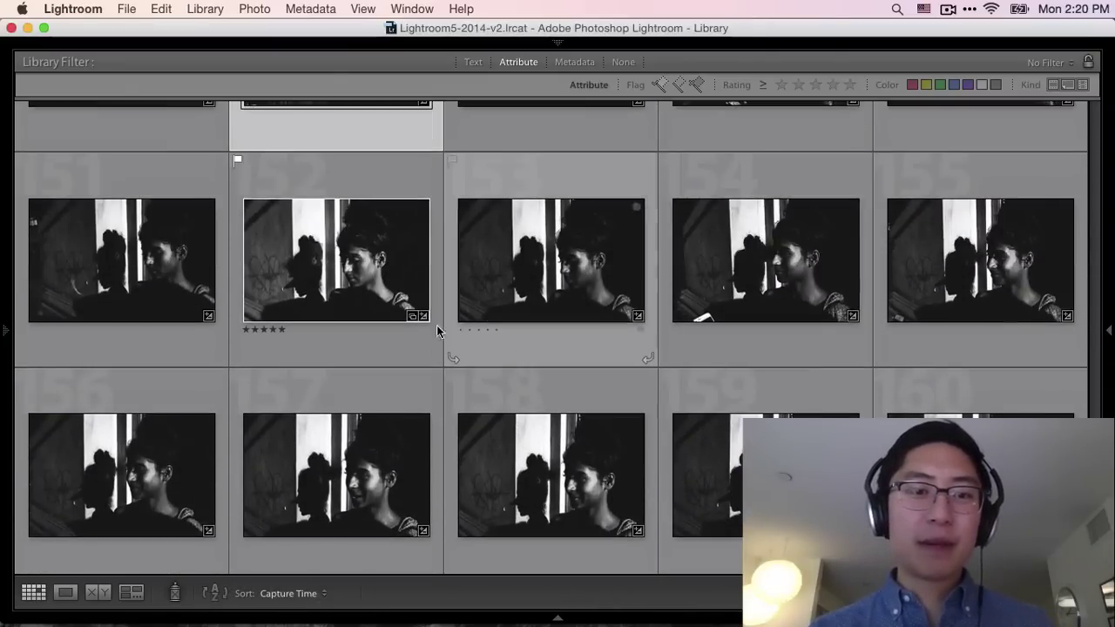
{"action": "left_click", "coordinate": [526, 263]}
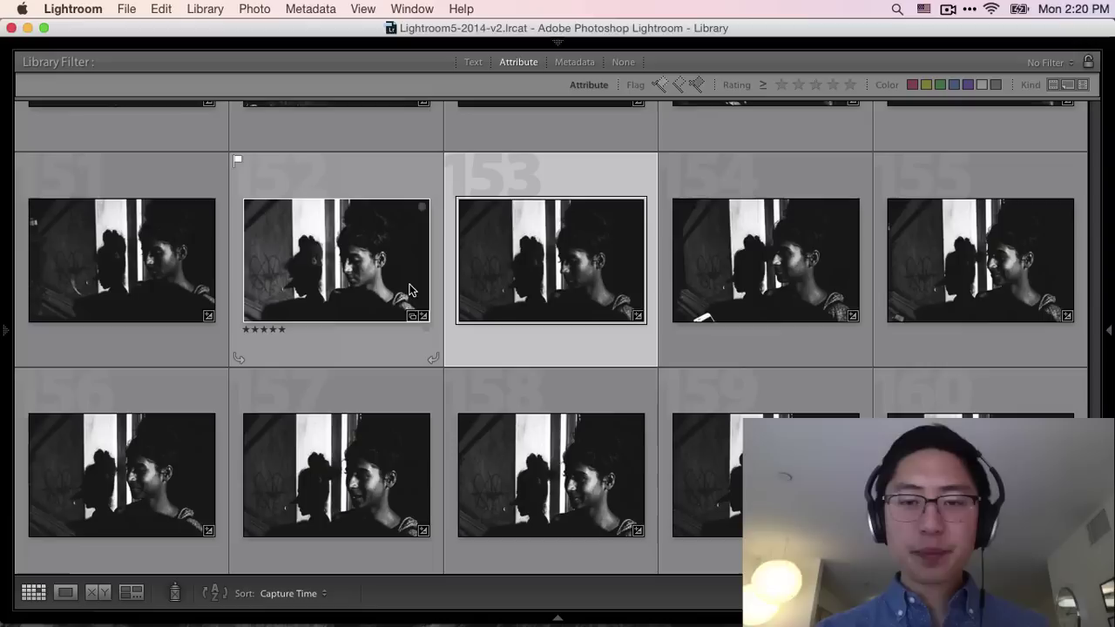
{"action": "left_click", "coordinate": [507, 480]}
{"action": "key", "text": "Up"}
{"action": "key", "text": "Left"}
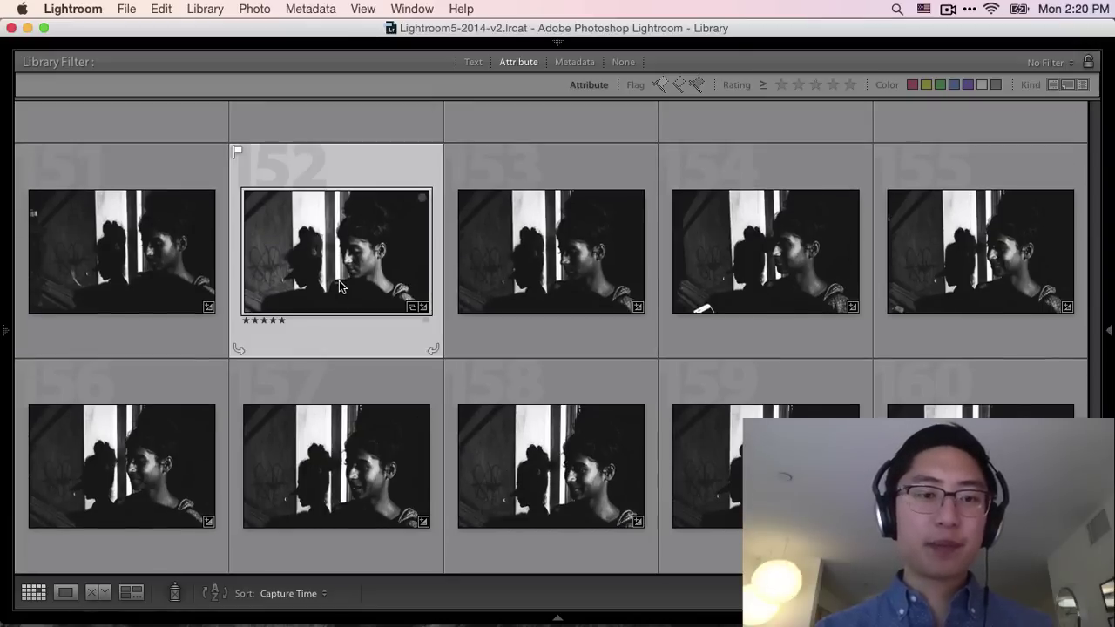
{"action": "scroll", "coordinate": [651, 298], "scroll_direction": "down", "scroll_amount": 1}
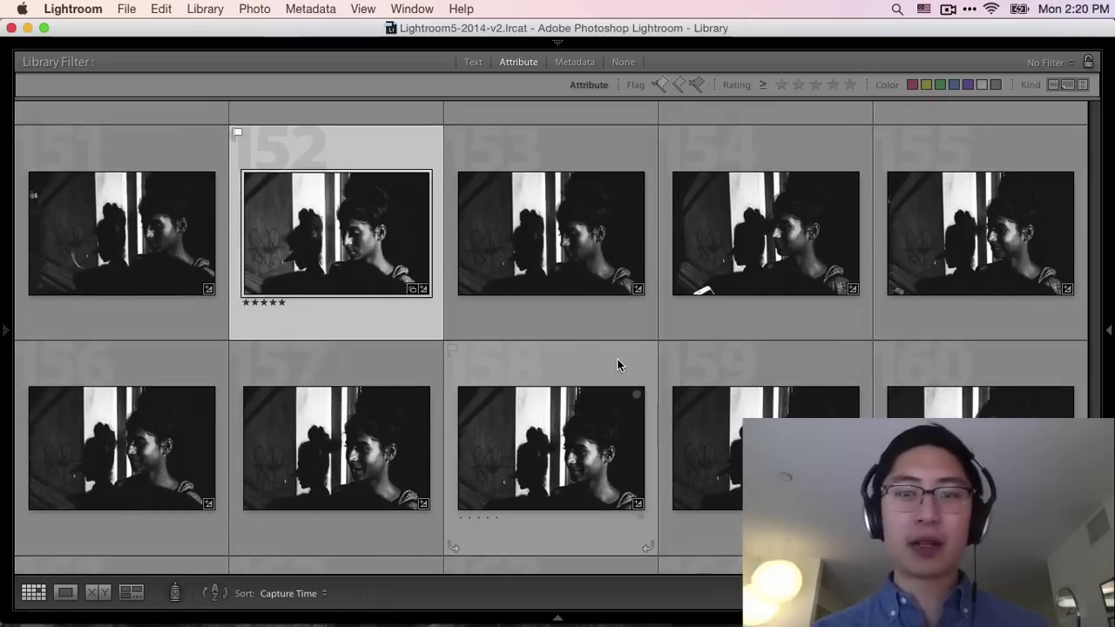
{"action": "scroll", "coordinate": [617, 362], "scroll_direction": "down", "scroll_amount": 5}
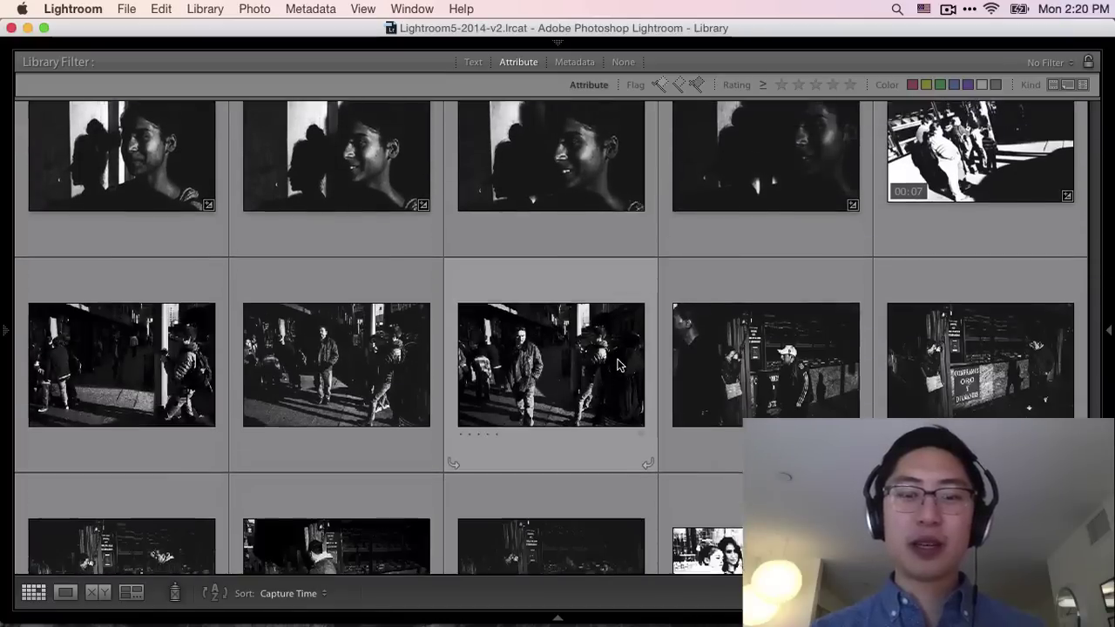
{"action": "scroll", "coordinate": [617, 366], "scroll_direction": "up", "scroll_amount": 15}
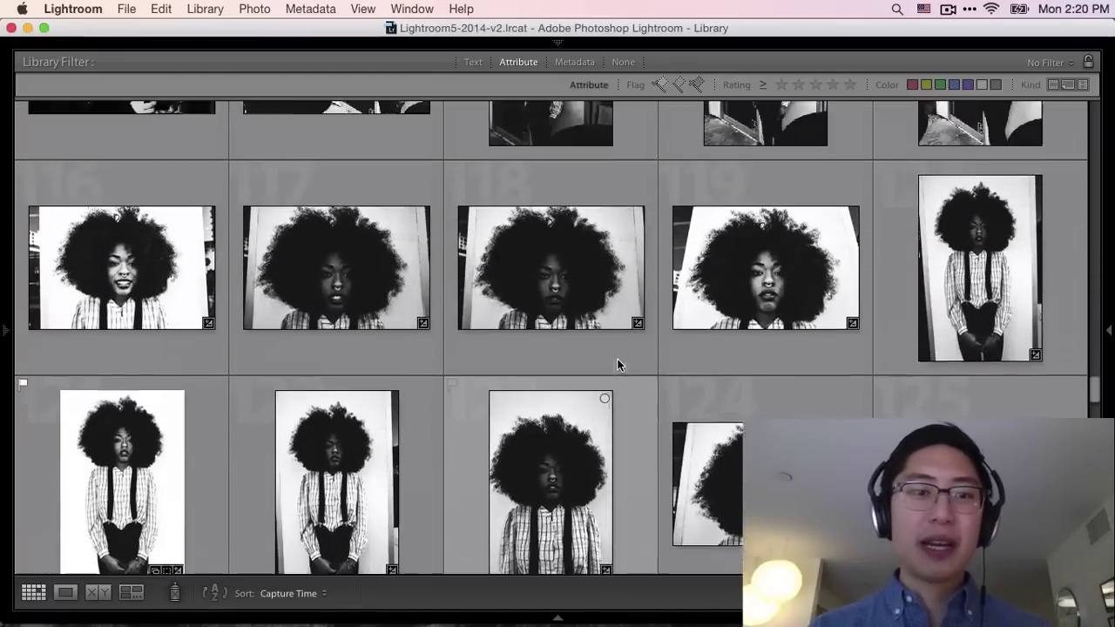
{"action": "scroll", "coordinate": [843, 339], "scroll_direction": "down", "scroll_amount": 6}
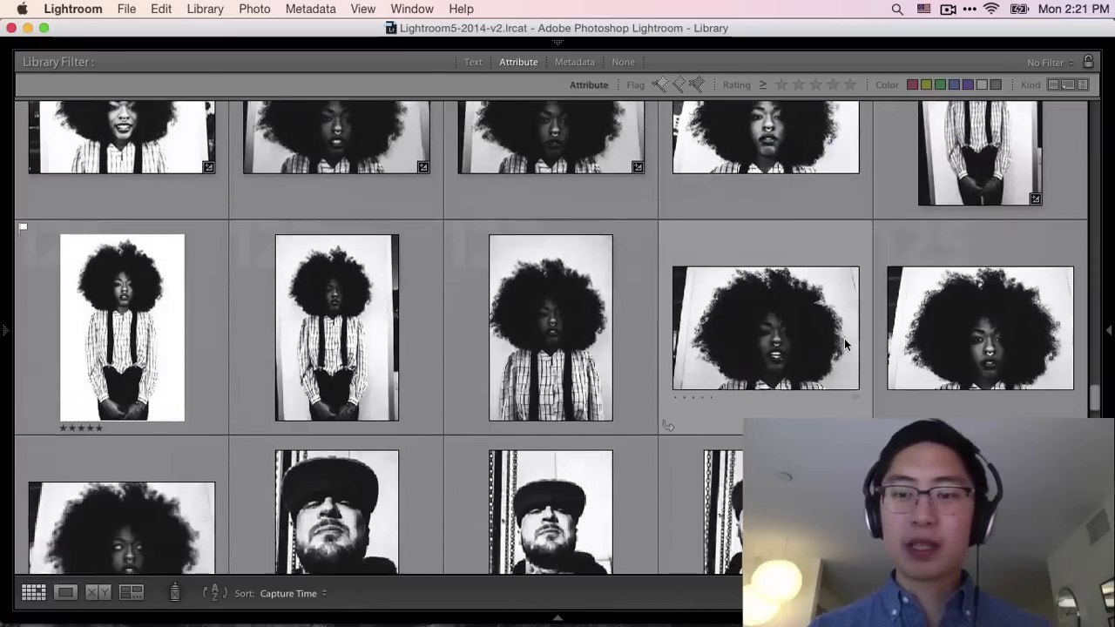
{"action": "scroll", "coordinate": [843, 344], "scroll_direction": "down", "scroll_amount": 1}
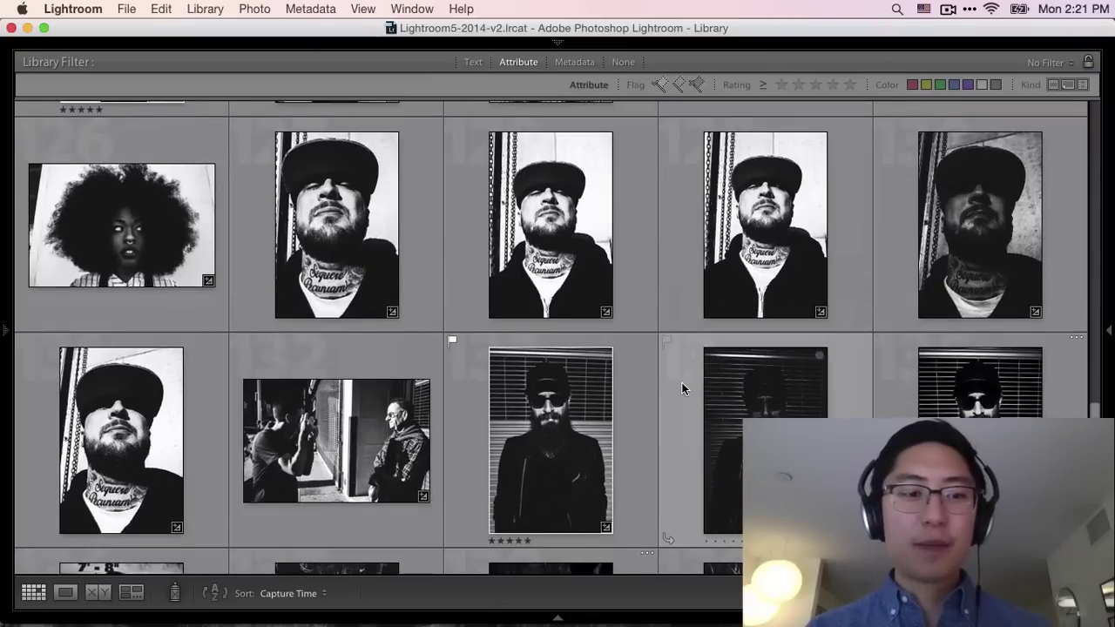
{"action": "scroll", "coordinate": [681, 388], "scroll_direction": "up", "scroll_amount": 2}
{"action": "scroll", "coordinate": [682, 389], "scroll_direction": "up", "scroll_amount": 2}
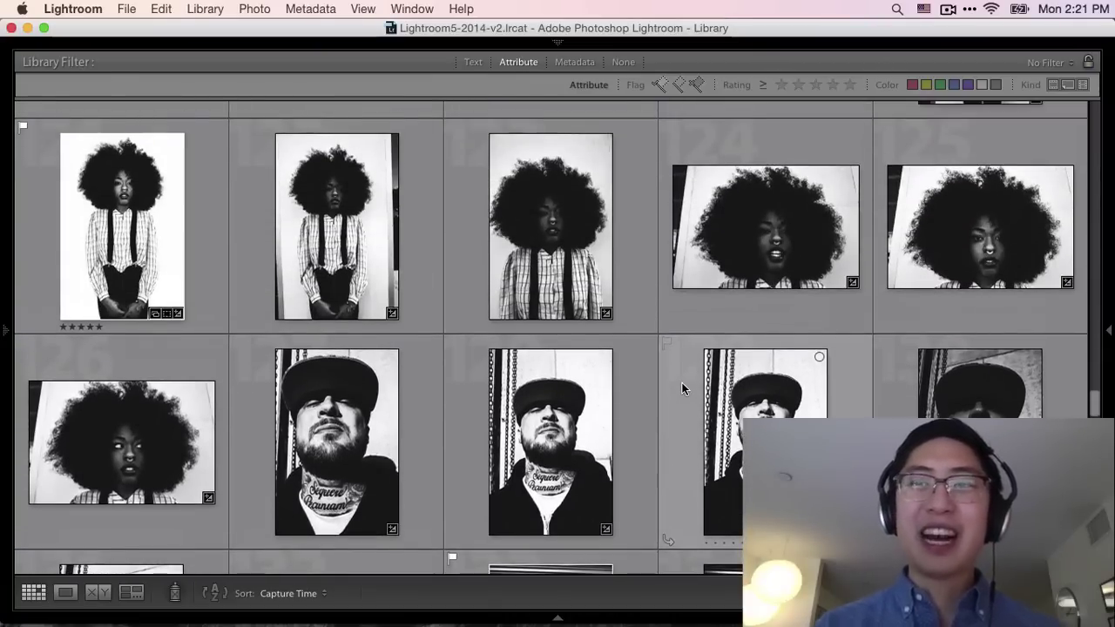
{"action": "mouse_move", "coordinate": [915, 5]}
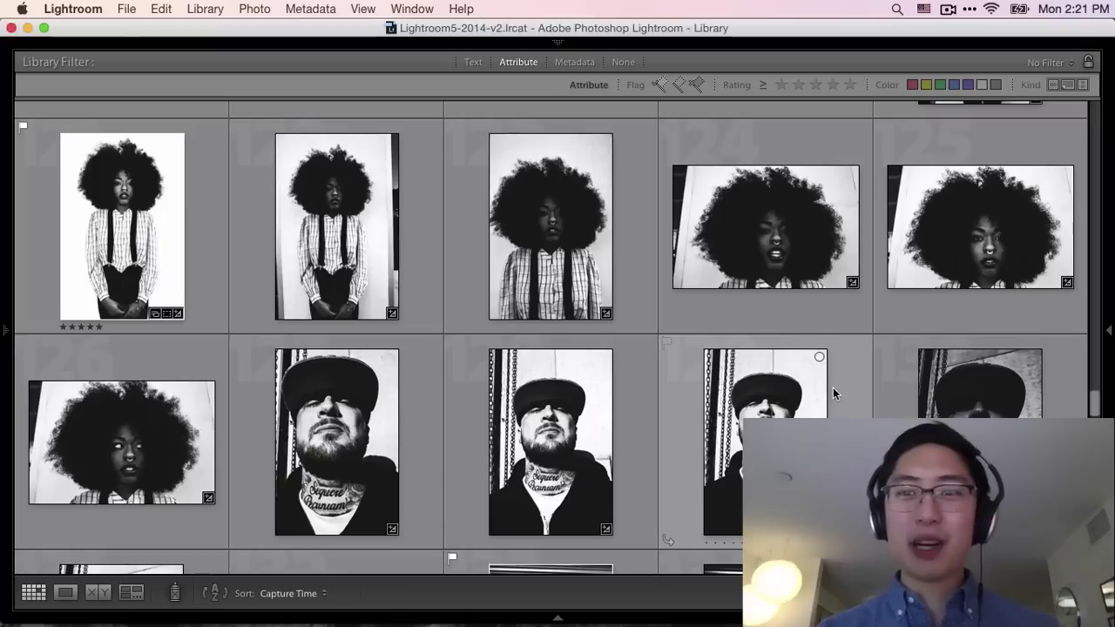
{"action": "mouse_move", "coordinate": [335, 623]}
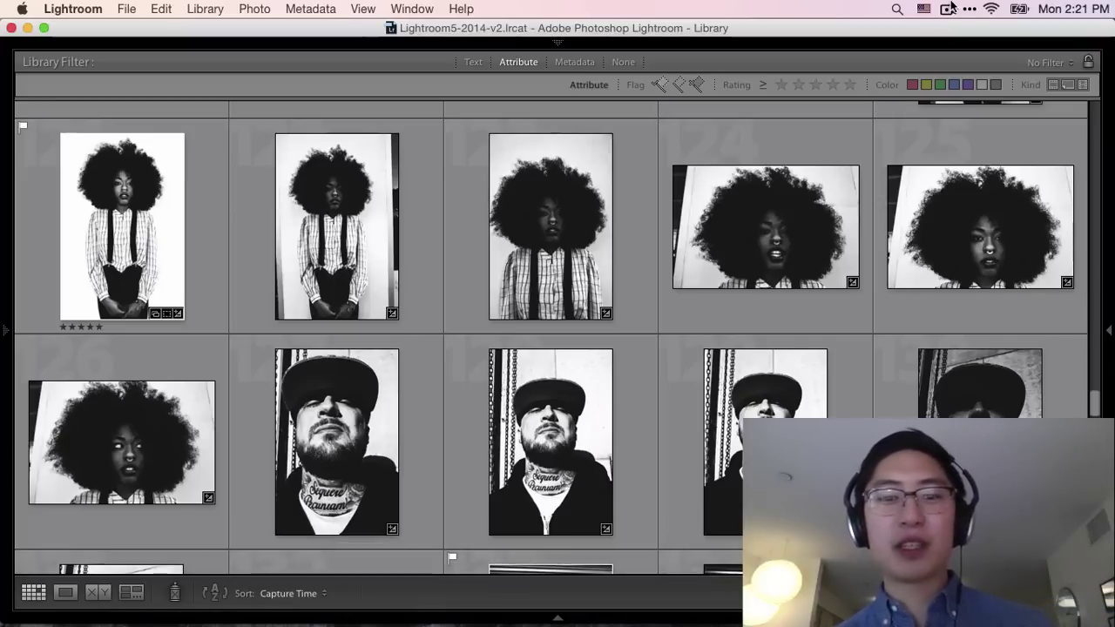
Step: Bring Chrome forward and go to the blog home page from the presets post
{"action": "left_click", "coordinate": [387, 610]}
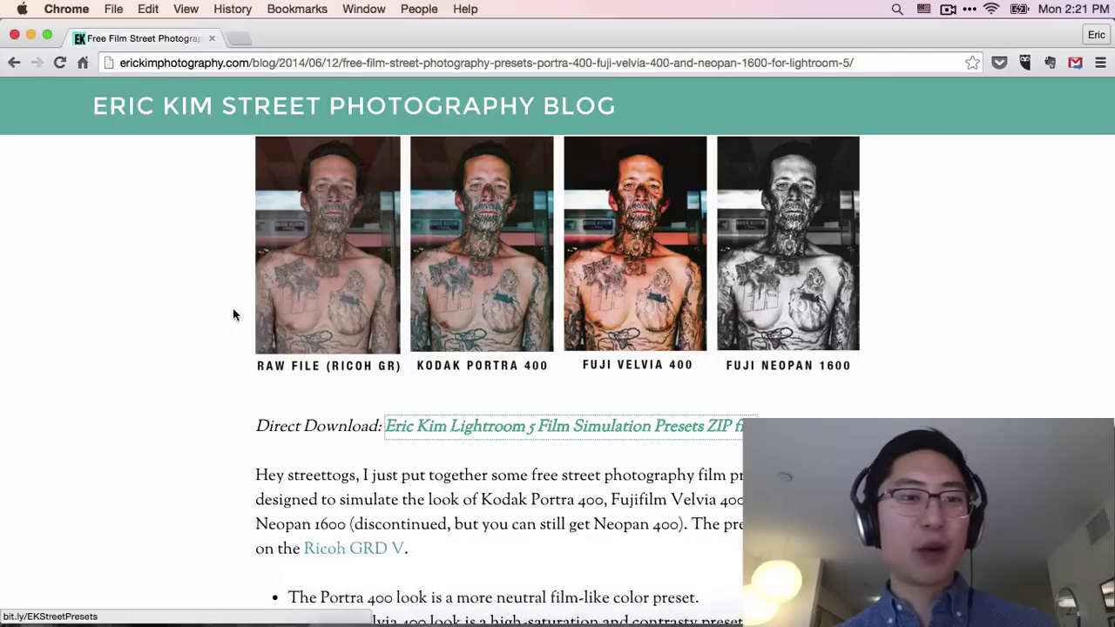
{"action": "scroll", "coordinate": [231, 314], "scroll_direction": "up", "scroll_amount": 5}
{"action": "left_click", "coordinate": [281, 124]}
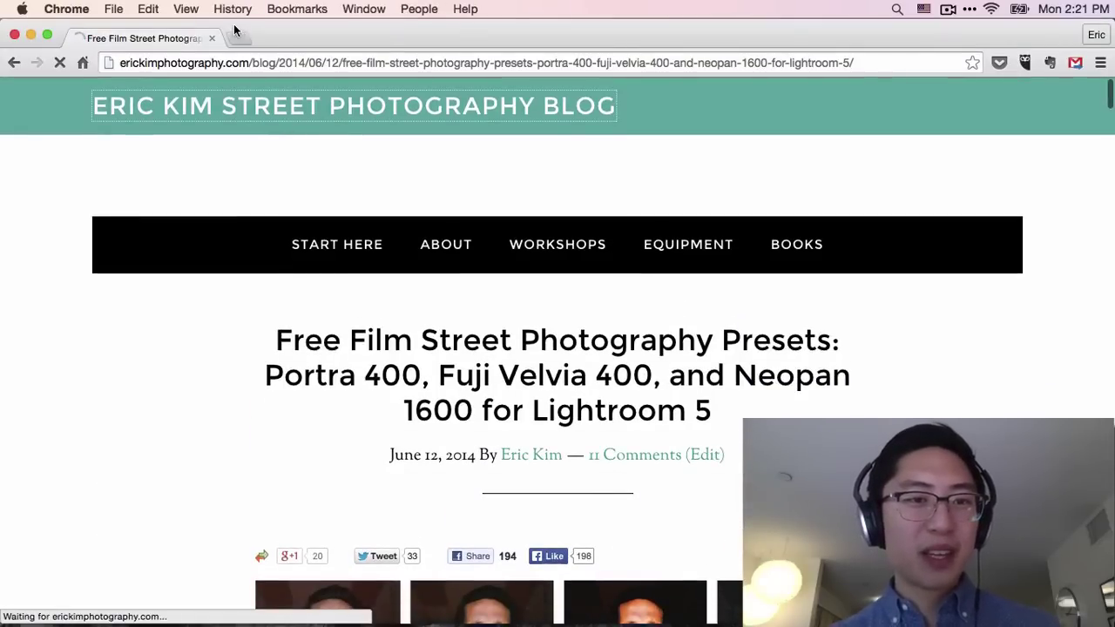
Step: Search 'eric kim blog' in a new tab and open the blog's home page
{"action": "left_click", "coordinate": [232, 39]}
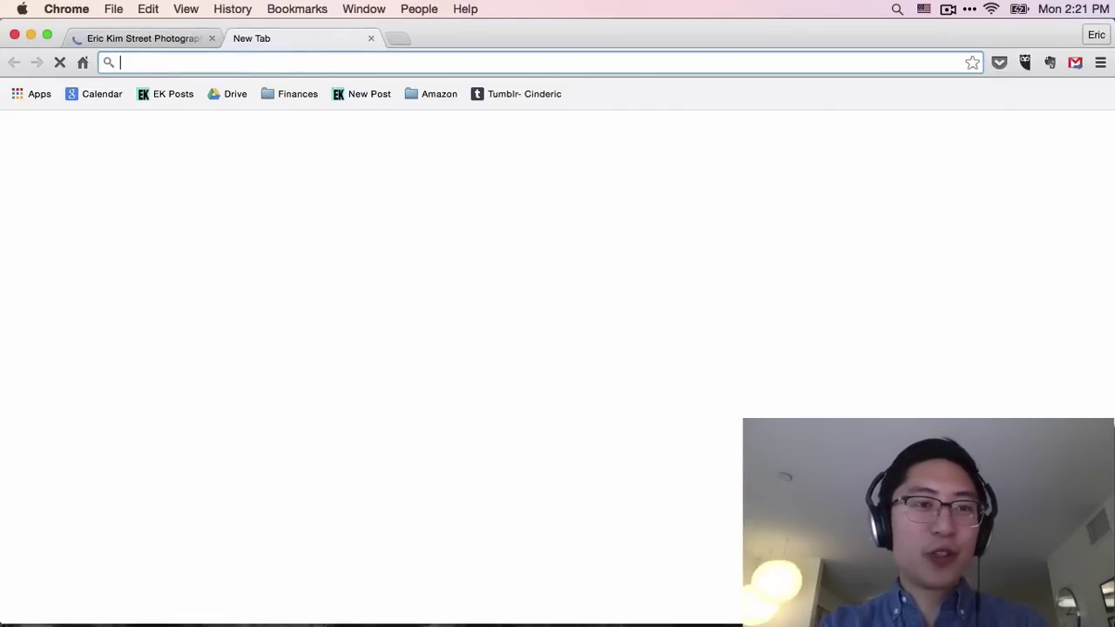
{"action": "type", "text": "eric kim blog"}
{"action": "key", "text": "Return"}
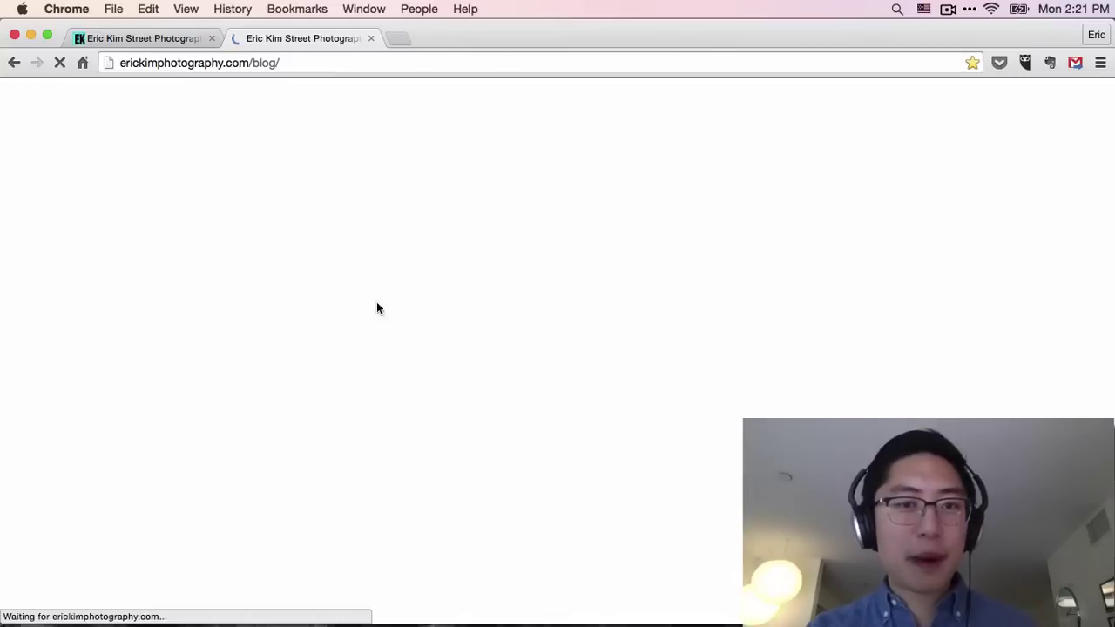
{"action": "scroll", "coordinate": [234, 336], "scroll_direction": "down", "scroll_amount": 4}
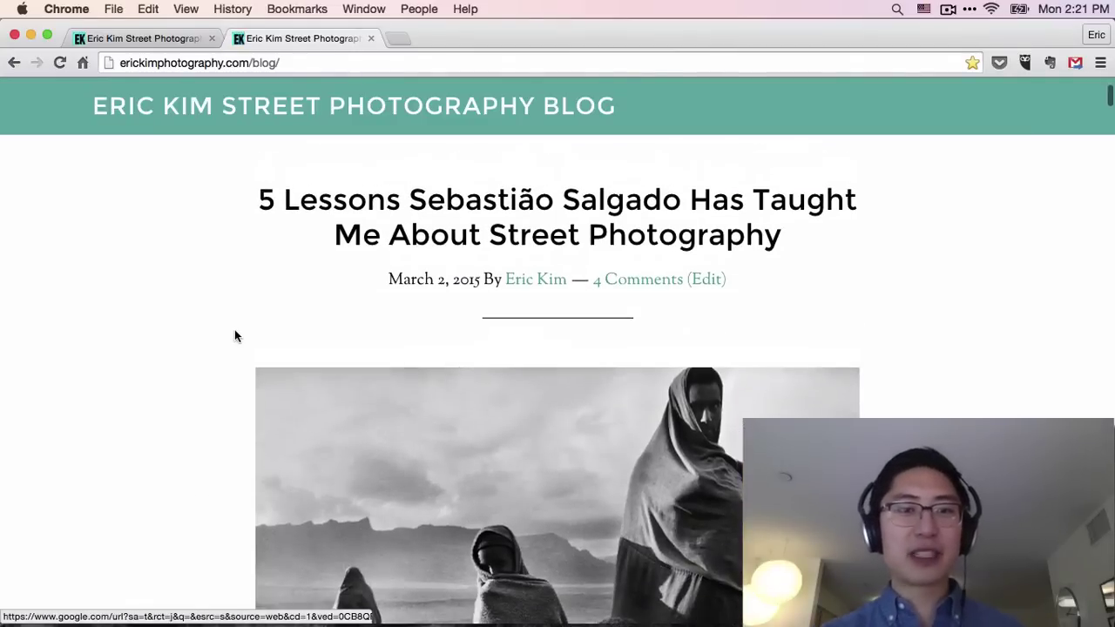
{"action": "scroll", "coordinate": [238, 292], "scroll_direction": "down", "scroll_amount": 6}
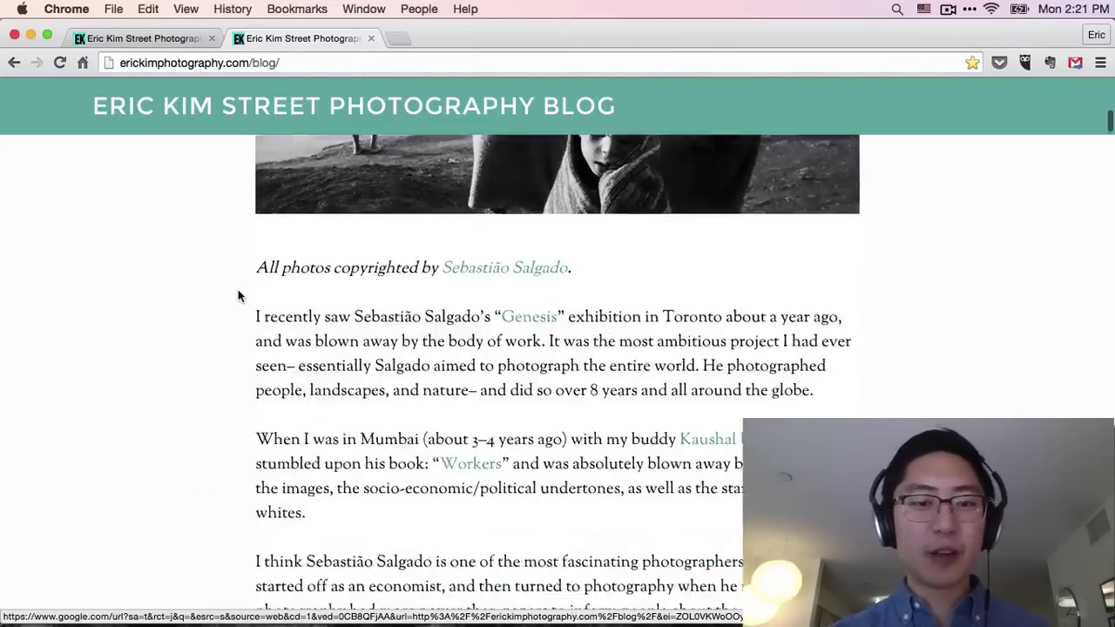
{"action": "scroll", "coordinate": [237, 289], "scroll_direction": "up", "scroll_amount": 9}
{"action": "left_click", "coordinate": [343, 251]}
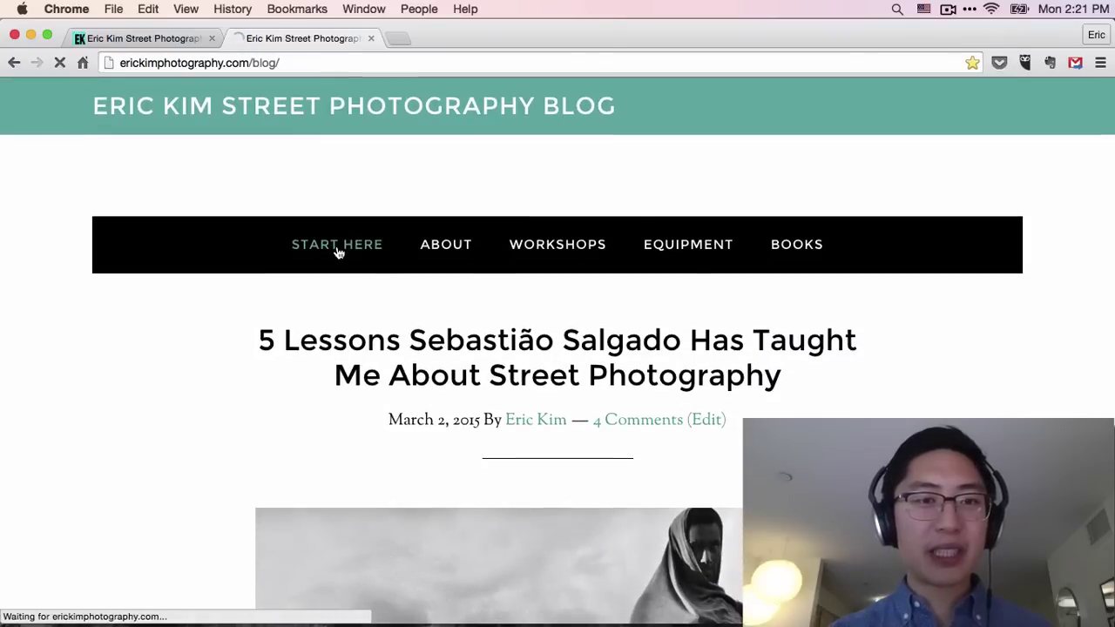
{"action": "scroll", "coordinate": [196, 366], "scroll_direction": "down", "scroll_amount": 6}
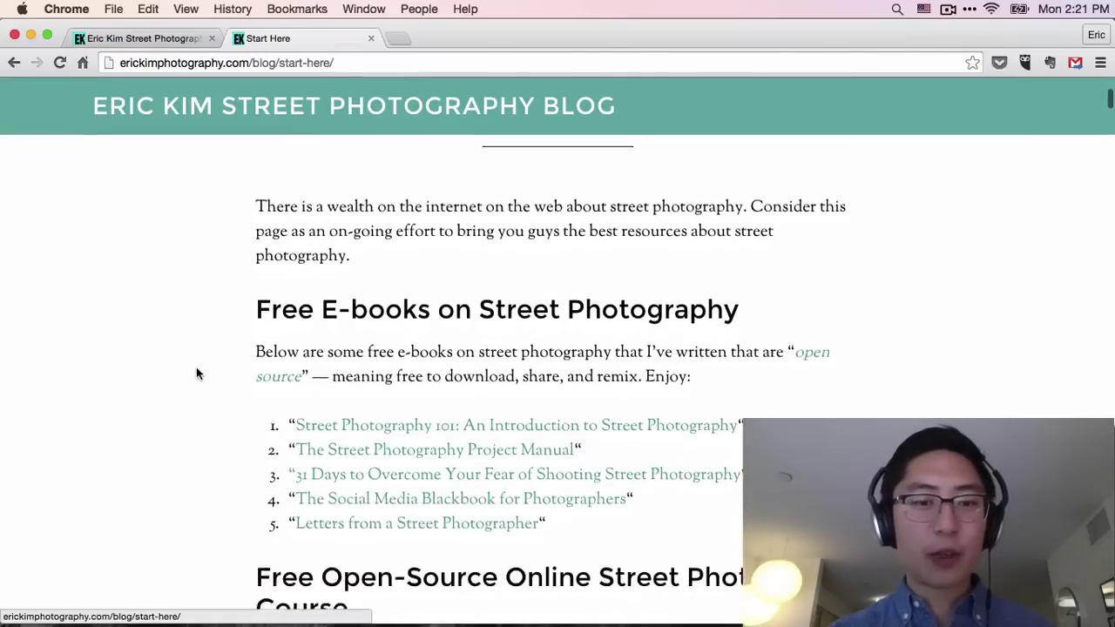
{"action": "scroll", "coordinate": [192, 320], "scroll_direction": "down", "scroll_amount": 10}
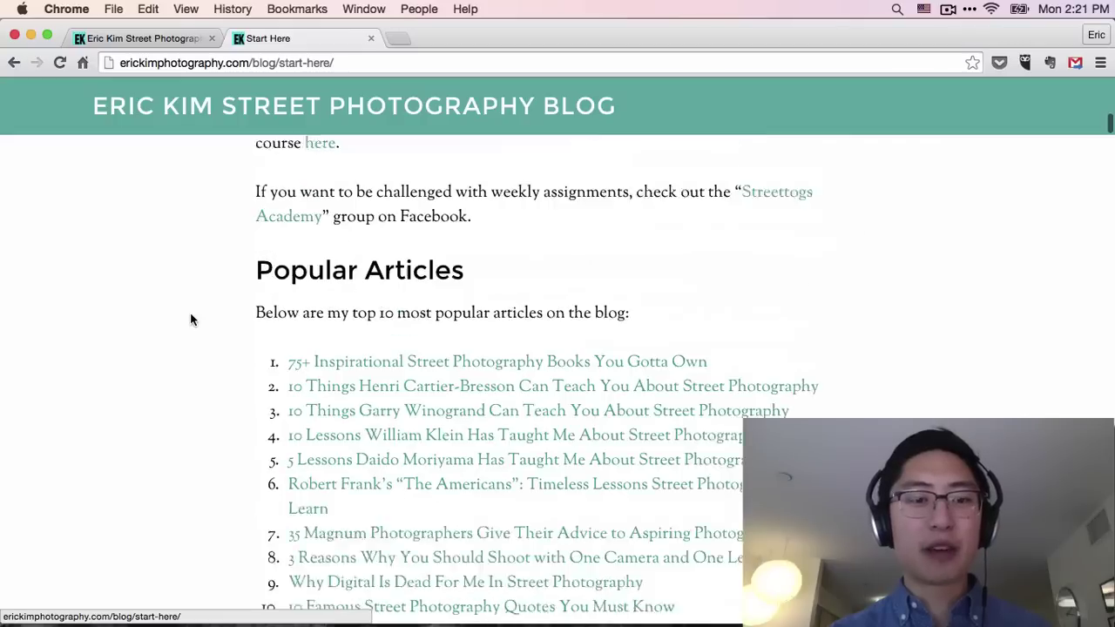
{"action": "scroll", "coordinate": [191, 319], "scroll_direction": "down", "scroll_amount": 16}
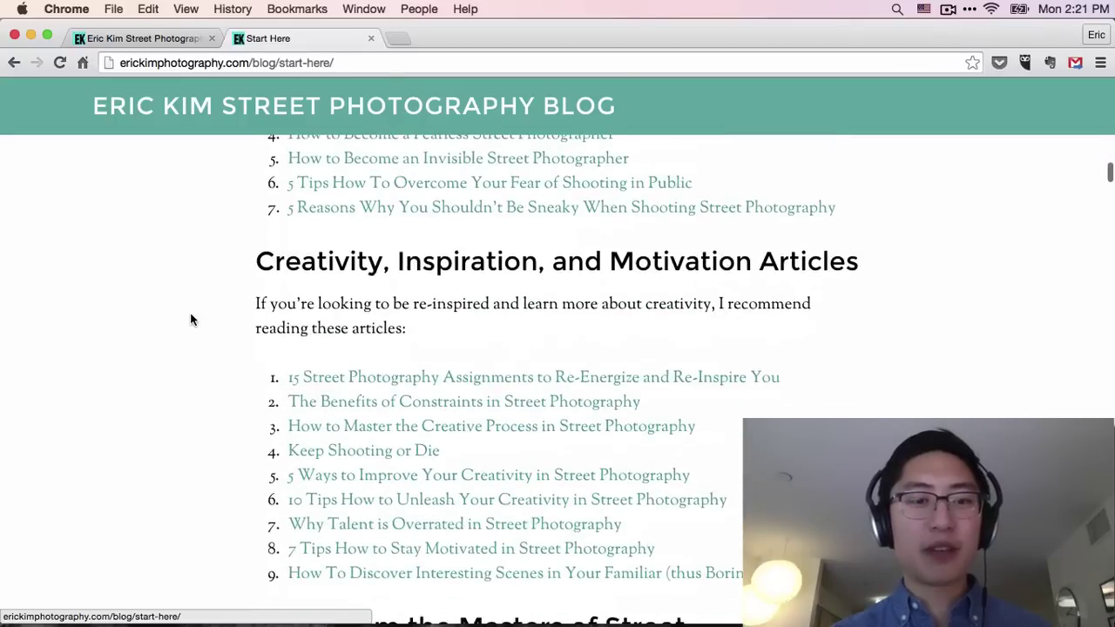
{"action": "scroll", "coordinate": [192, 320], "scroll_direction": "down", "scroll_amount": 12}
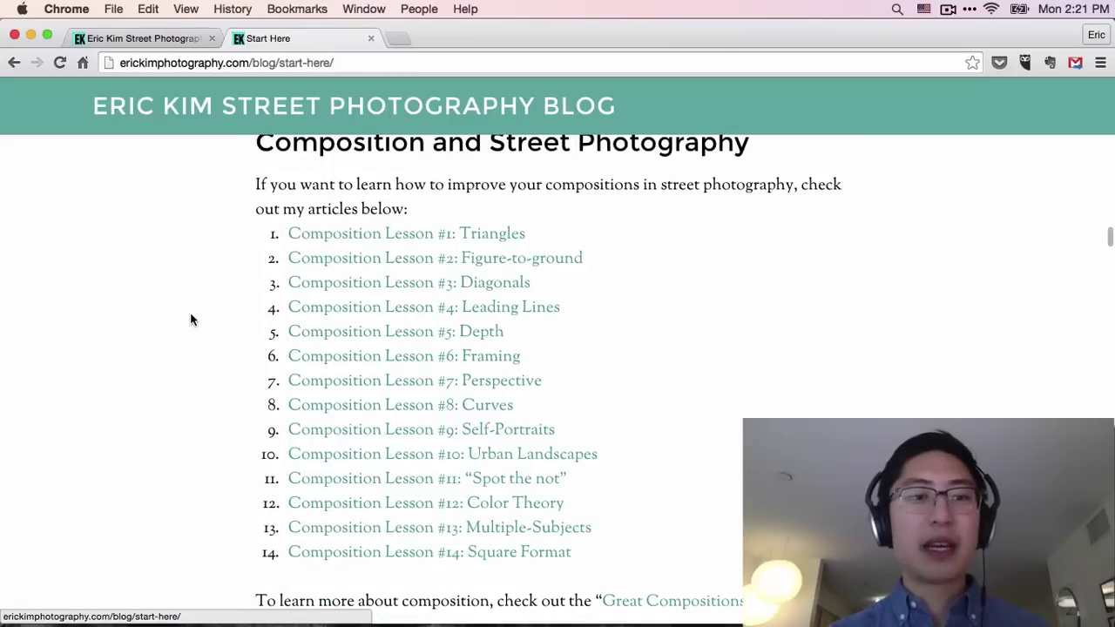
{"action": "scroll", "coordinate": [192, 320], "scroll_direction": "up", "scroll_amount": 1}
{"action": "scroll", "coordinate": [190, 320], "scroll_direction": "up", "scroll_amount": 20}
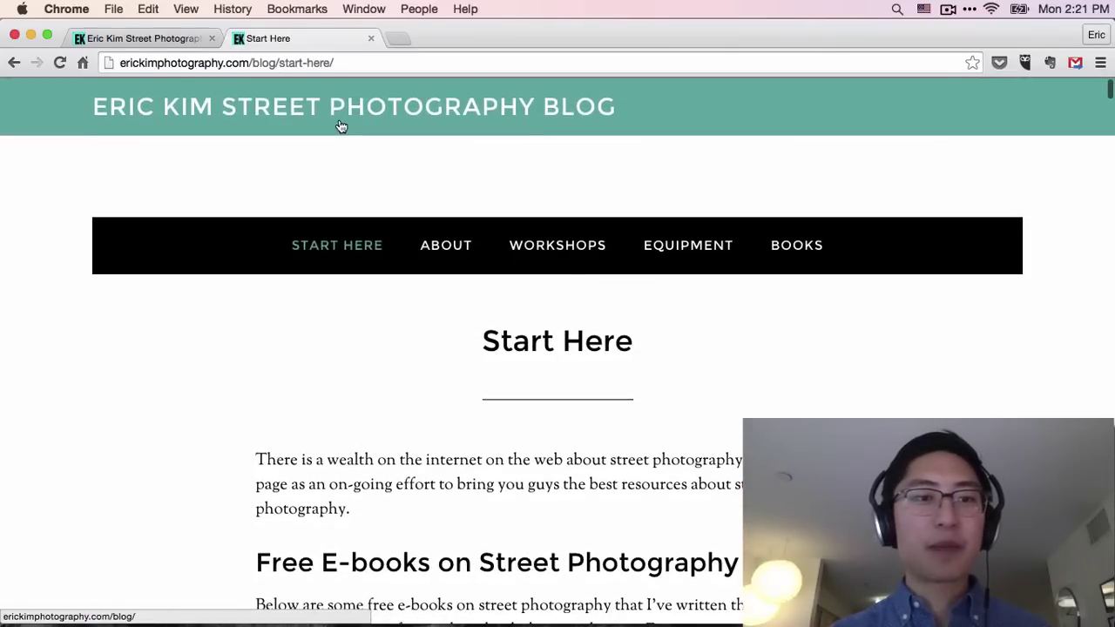
{"action": "left_click", "coordinate": [346, 127]}
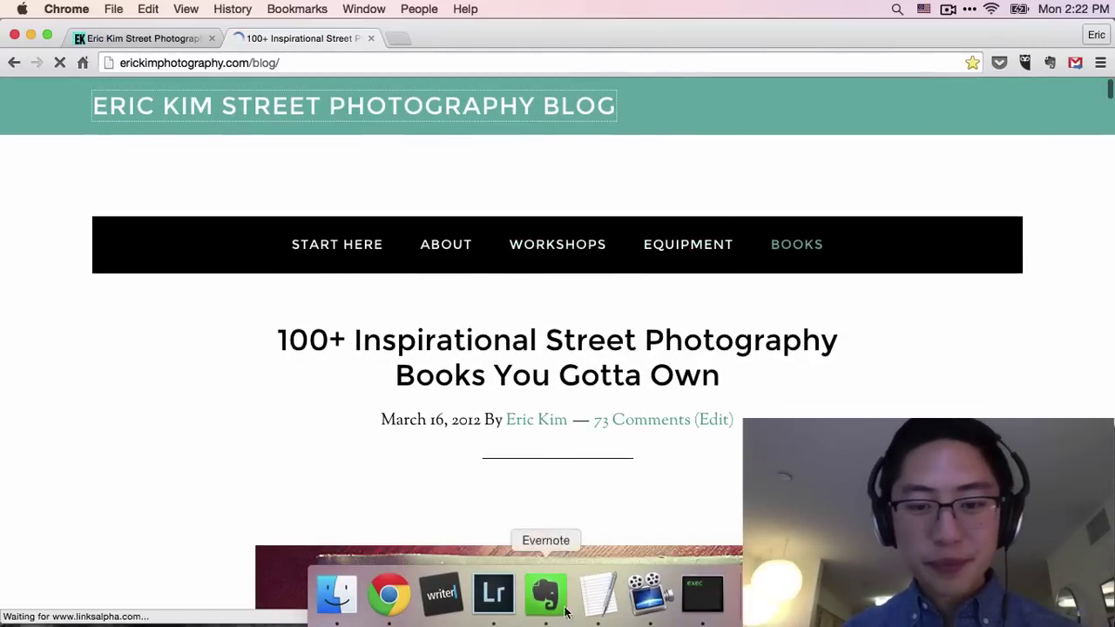
{"action": "scroll", "coordinate": [188, 390], "scroll_direction": "down", "scroll_amount": 5}
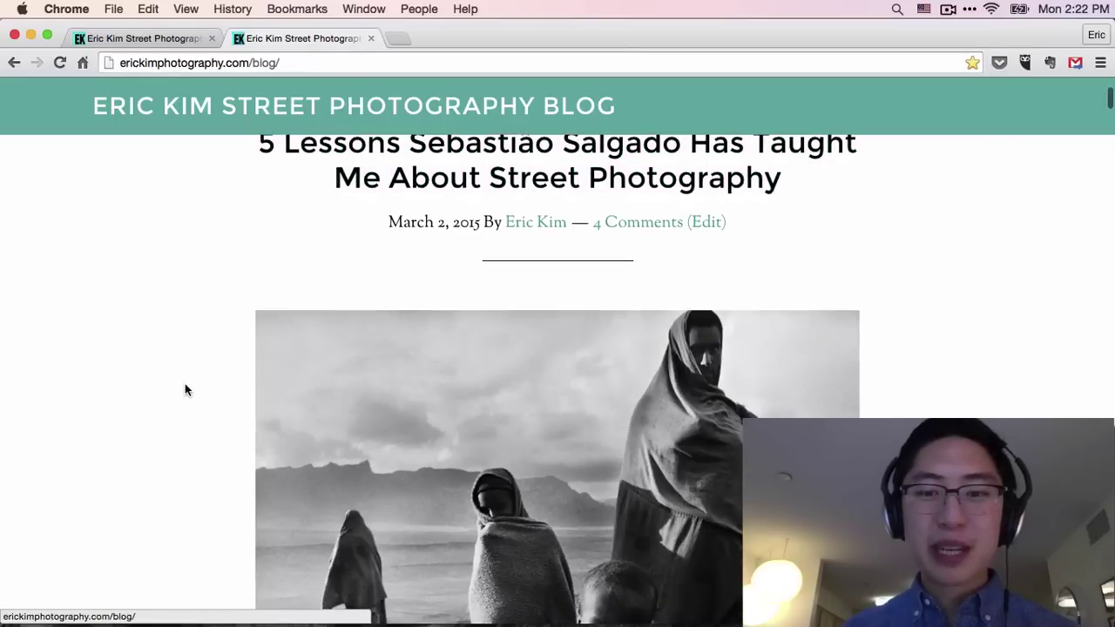